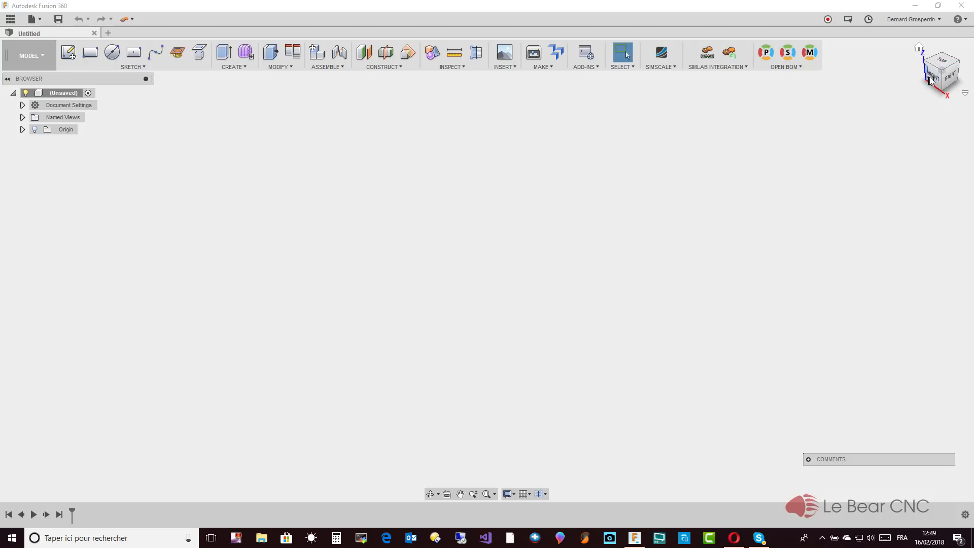
# Sketch a circle about 50 mm in diameter, centred on the origin, on the horizontal XY plane in top view
pyautogui.click(940, 62)
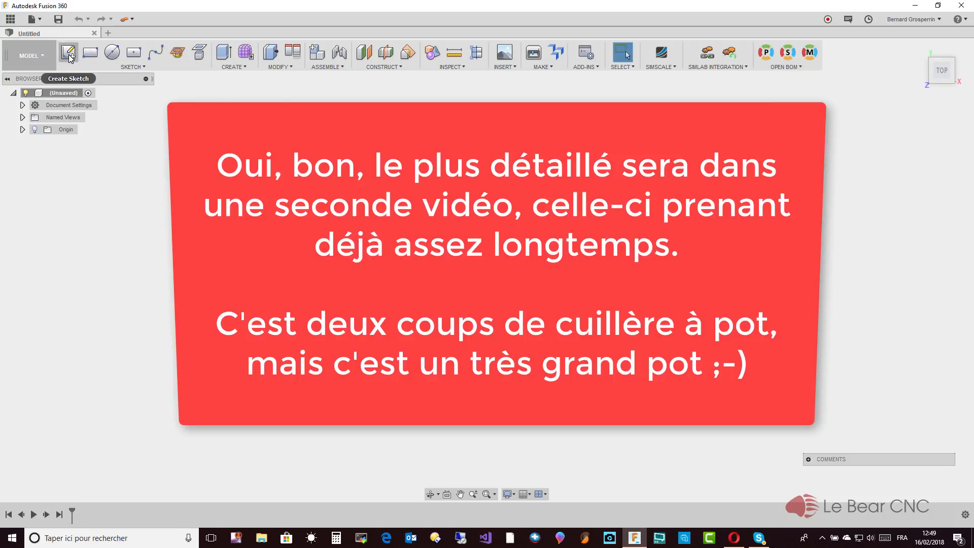
pyautogui.click(113, 54)
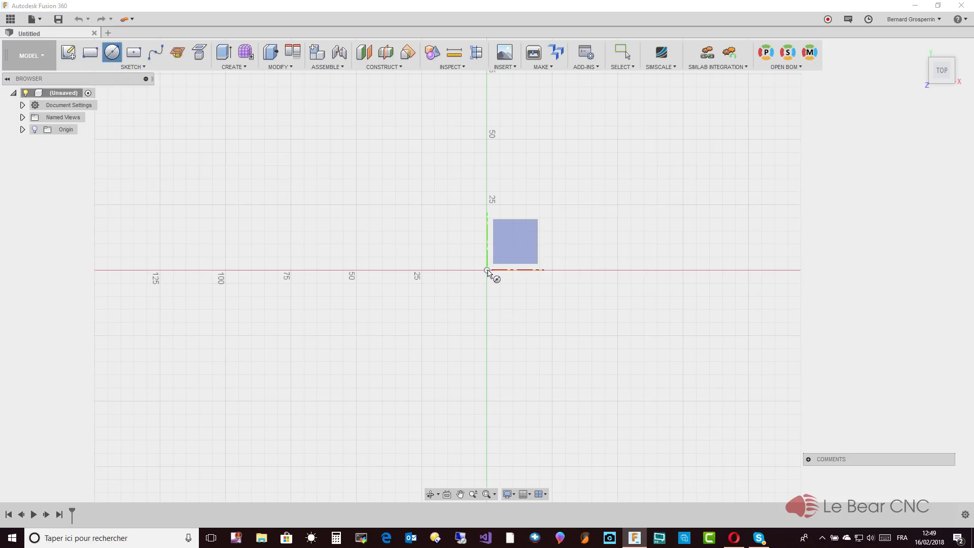
pyautogui.click(488, 272)
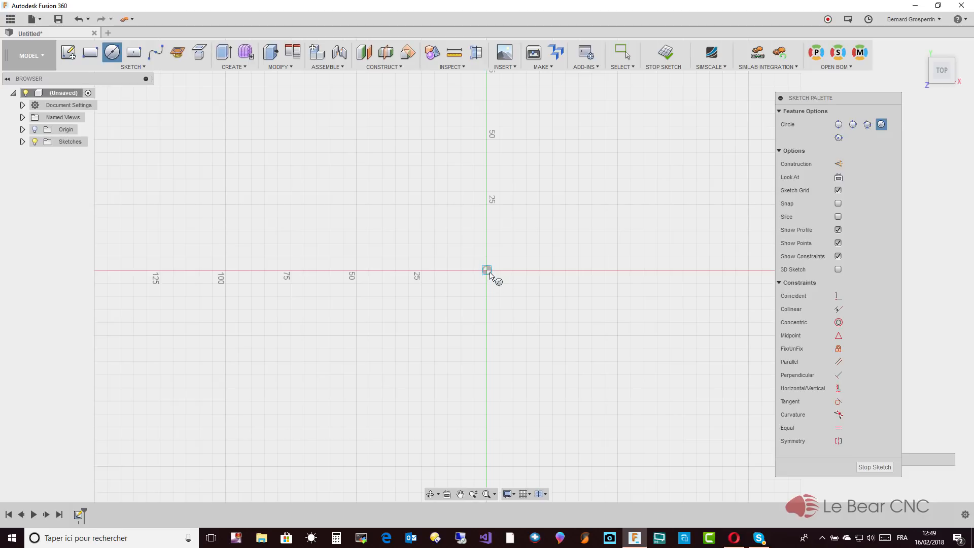
pyautogui.click(489, 272)
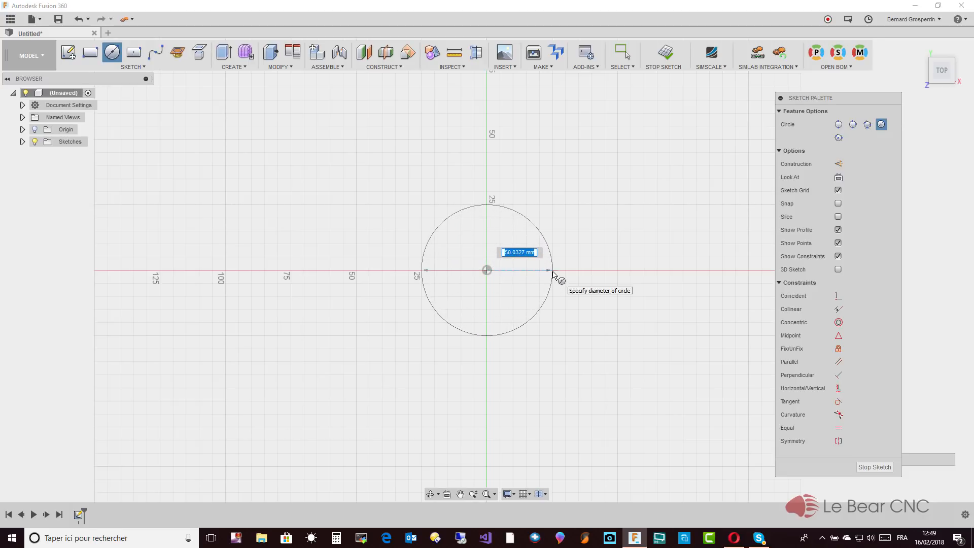
pyautogui.click(553, 273)
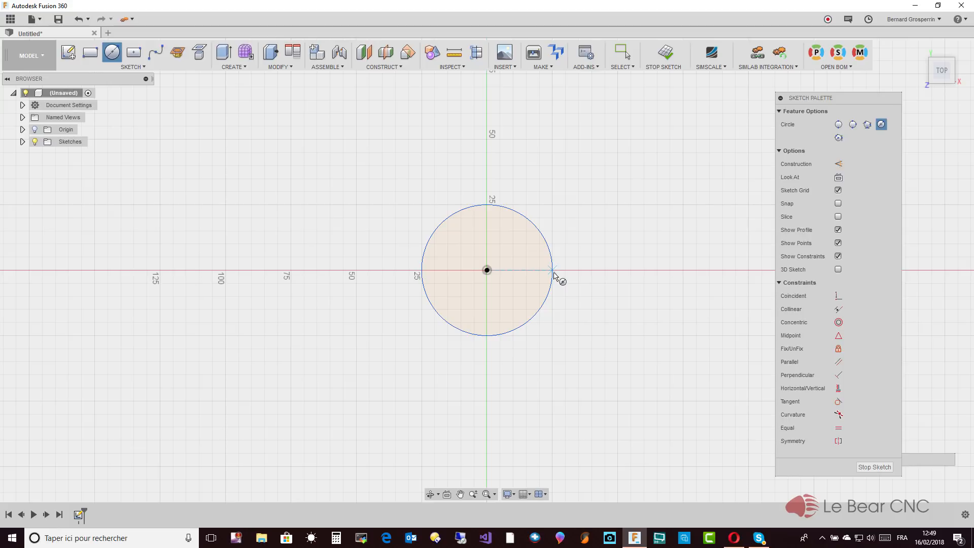
pyautogui.press('Escape')
# Create a construction plane offset 50 mm above the circle profile
pyautogui.moveTo(553, 272)
pyautogui.keyDown('shift'); pyautogui.mouseDown(button='middle')
pyautogui.moveTo(474, 109)
pyautogui.moveTo(453, 99)
pyautogui.mouseUp(button='middle'); pyautogui.keyUp('shift')
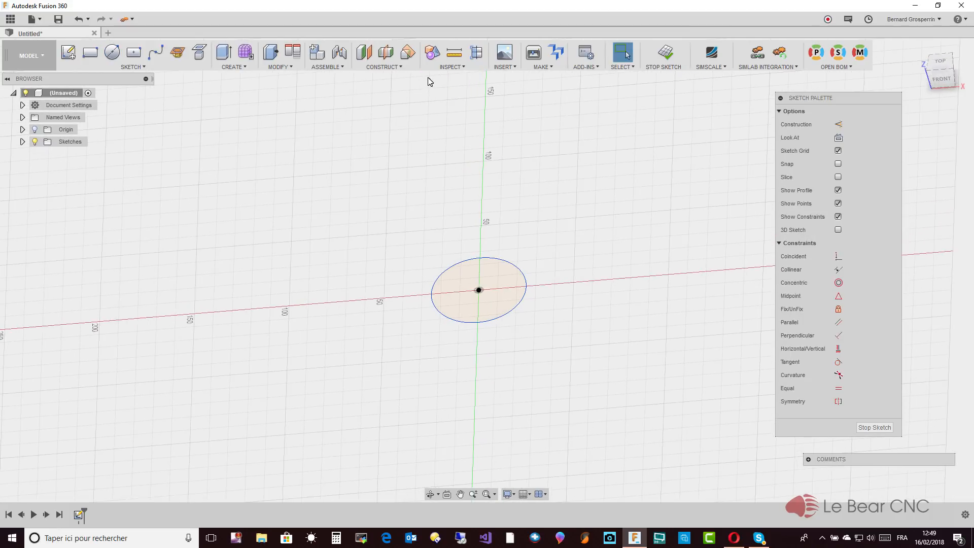
pyautogui.click(364, 52)
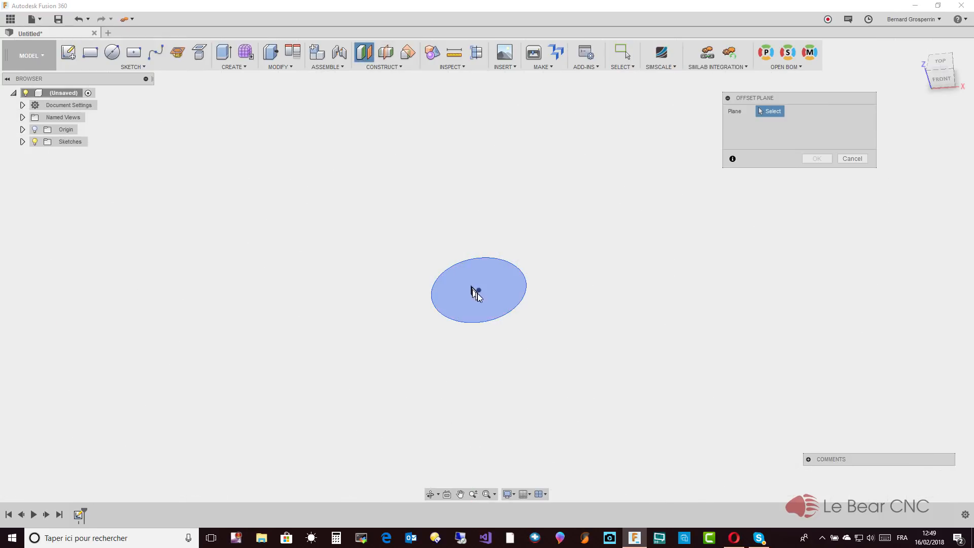
pyautogui.click(481, 306)
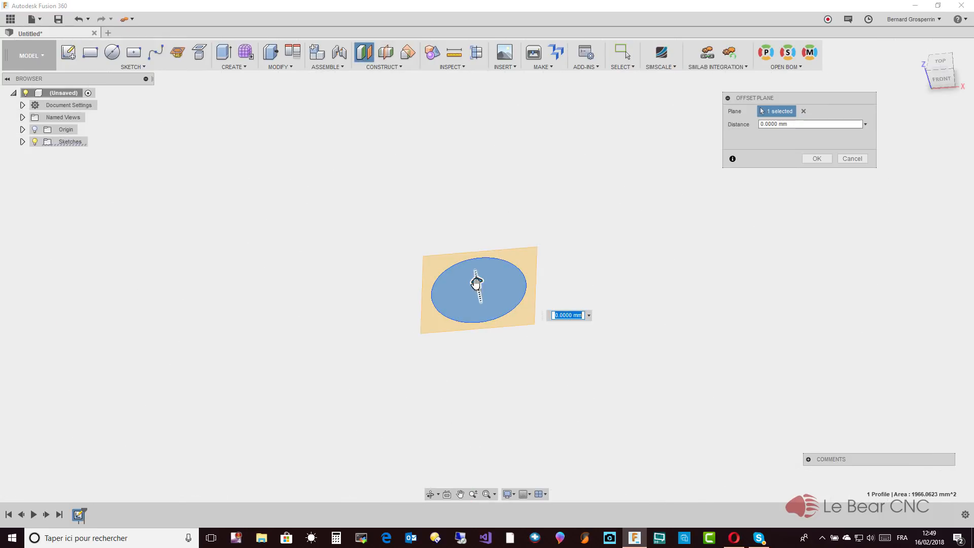
pyautogui.moveTo(457, 242); pyautogui.dragTo(452, 220)
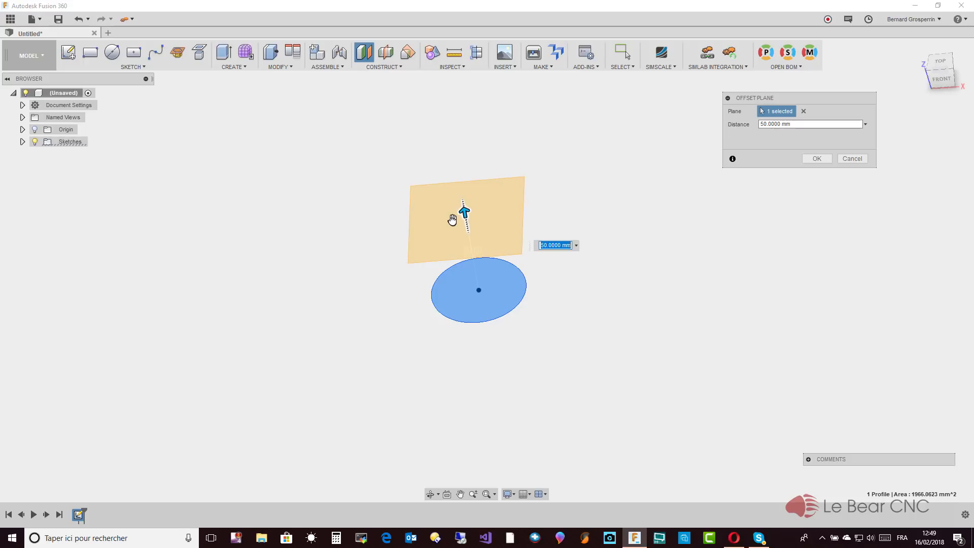
pyautogui.press('Return')
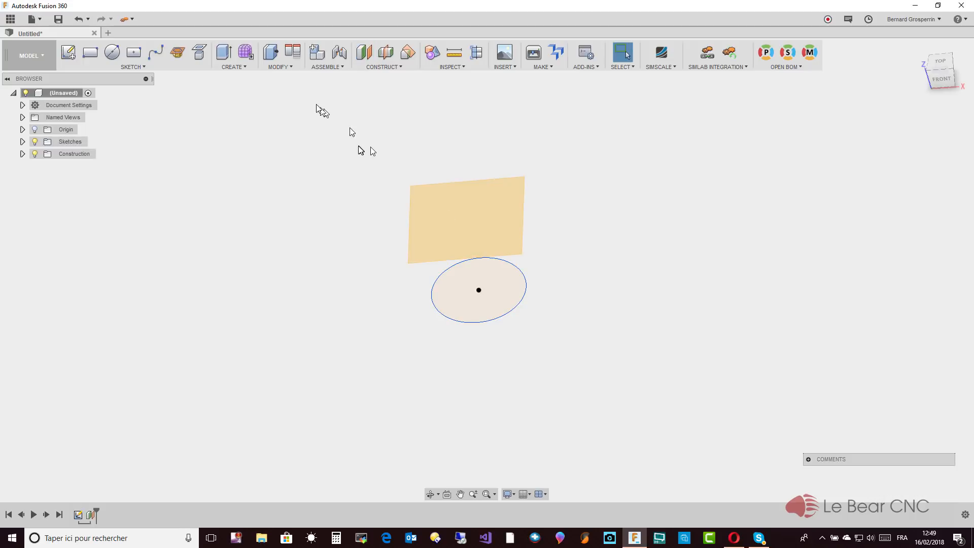
# Create a second construction plane offset 50 mm above the first offset plane
pyautogui.click(366, 55)
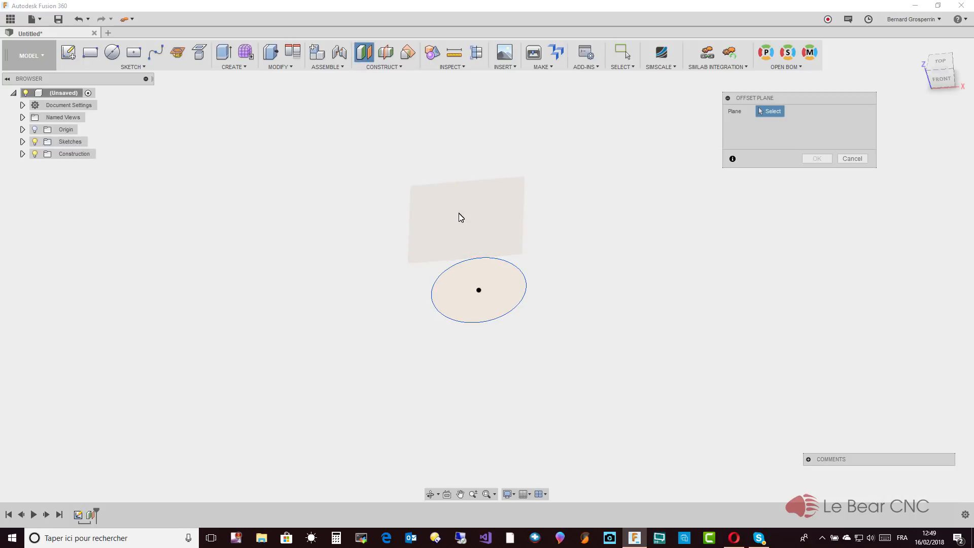
pyautogui.click(461, 217)
pyautogui.moveTo(457, 203); pyautogui.dragTo(446, 161)
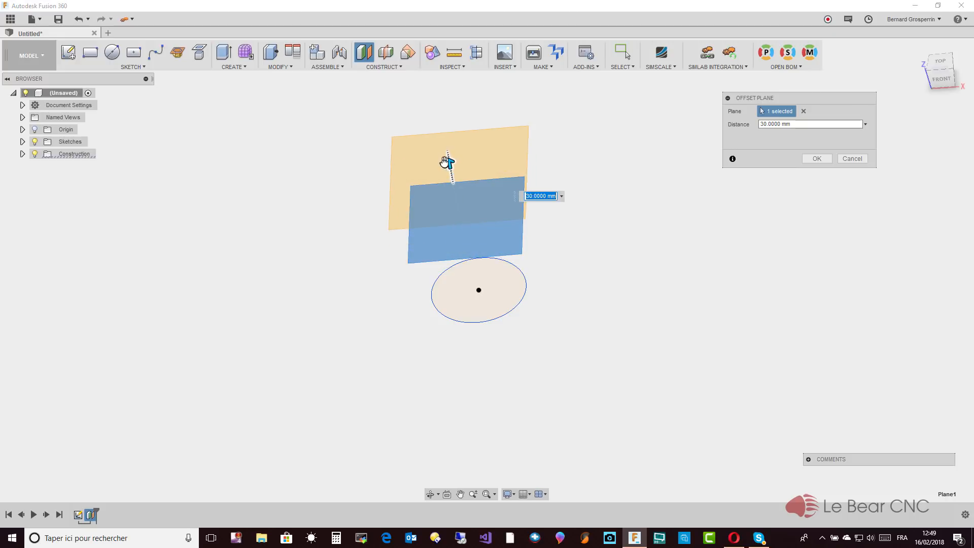
pyautogui.write('50')
pyautogui.press('Return')
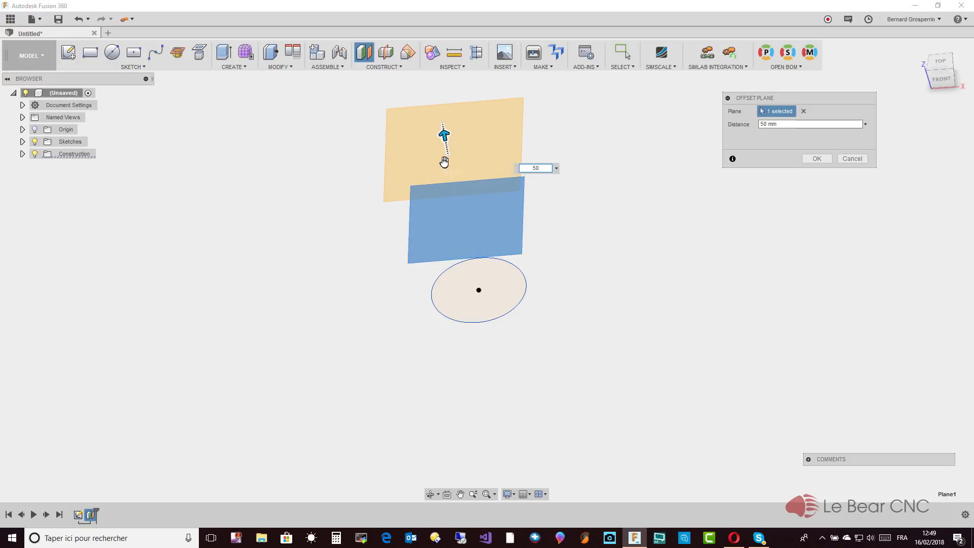
# Start a sketch on the lower offset plane, Plane1, and hide the upper plane, Plane2
pyautogui.keyDown('shift'); pyautogui.moveTo(440, 184); pyautogui.dragTo(454, 197, button='middle'); pyautogui.keyUp('shift')
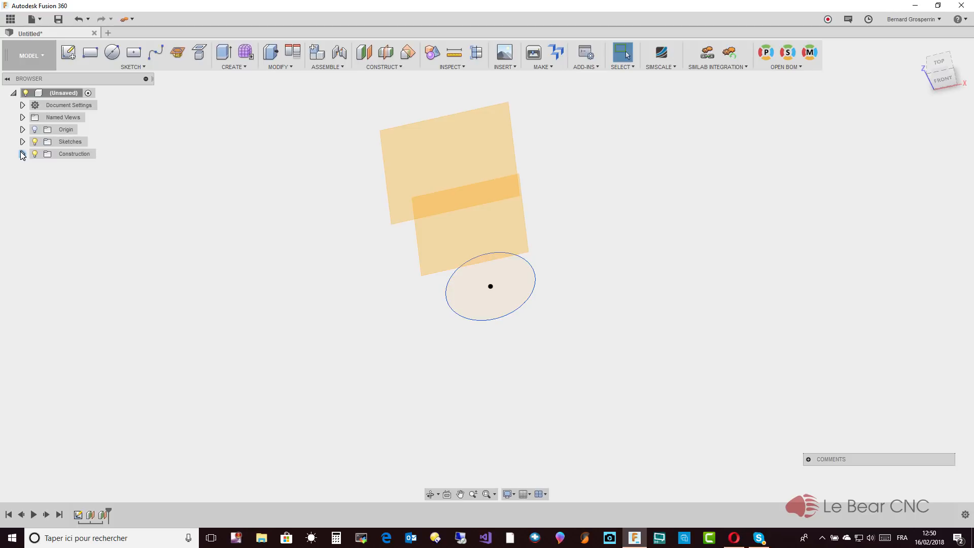
pyautogui.click(67, 52)
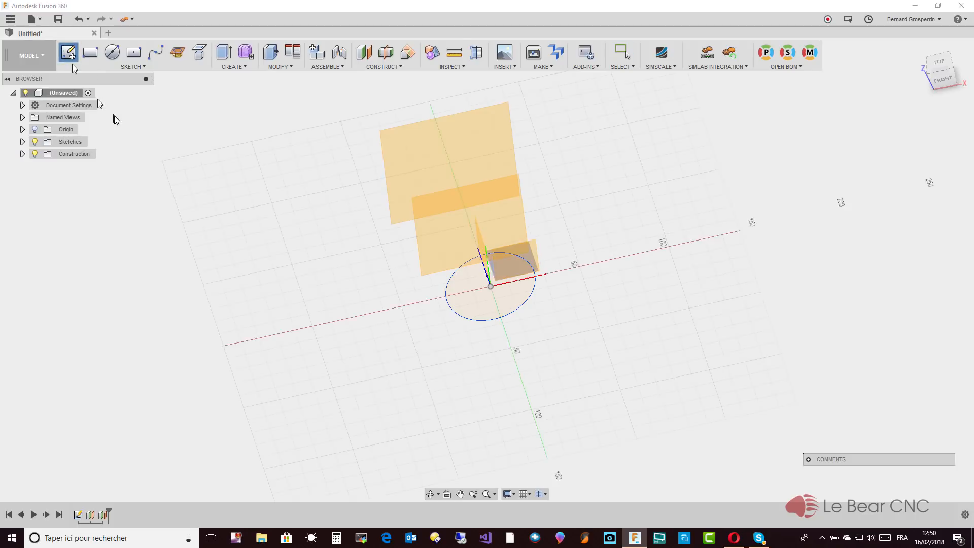
pyautogui.click(467, 244)
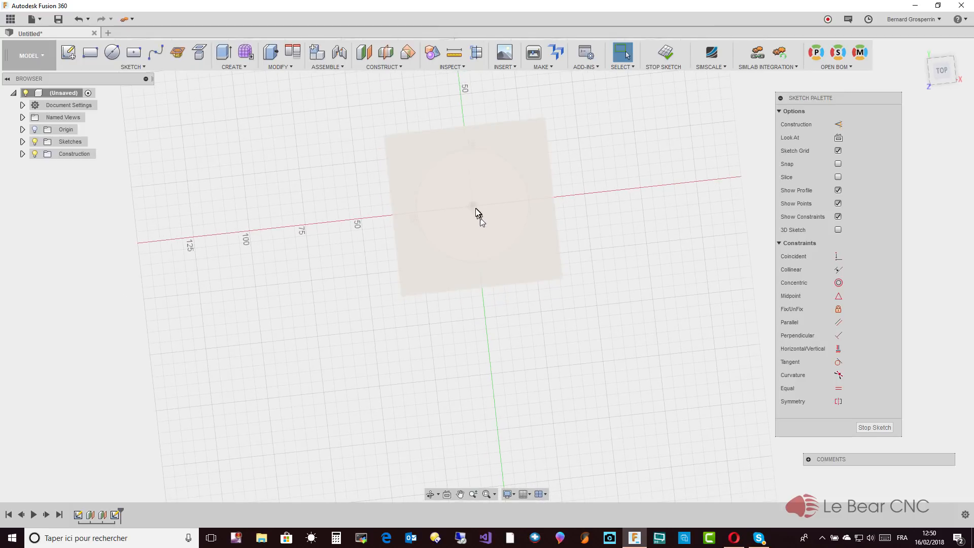
pyautogui.click(22, 154)
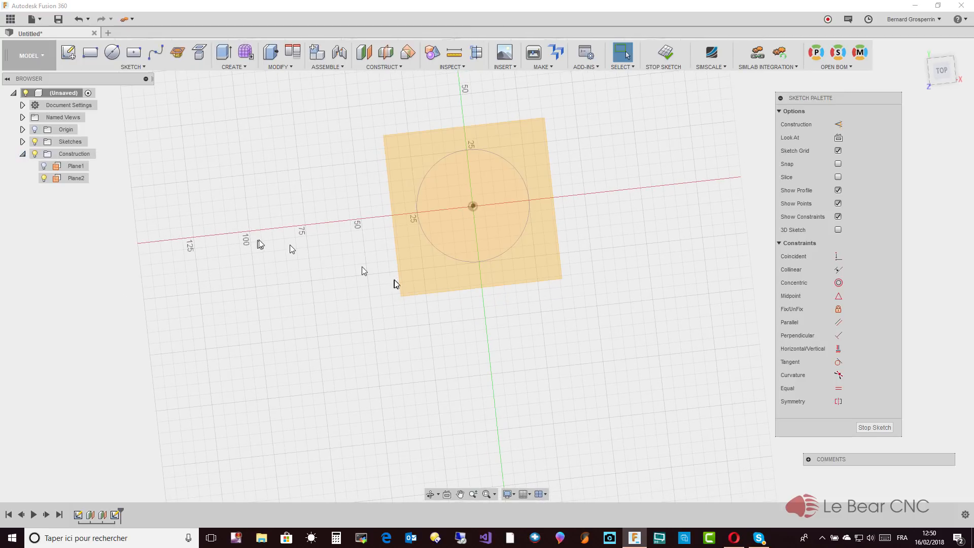
pyautogui.click(449, 287)
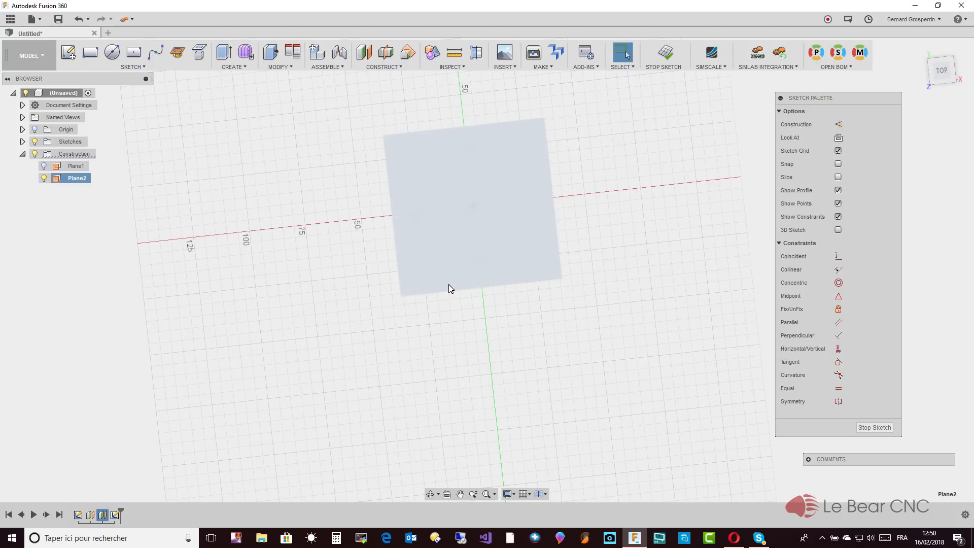
pyautogui.click(44, 179)
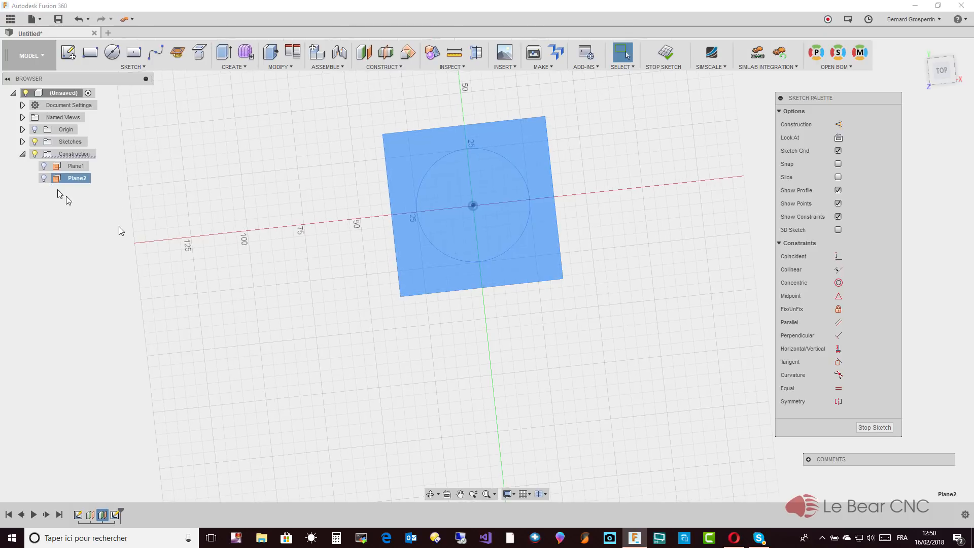
pyautogui.keyDown('shift'); pyautogui.moveTo(66, 196); pyautogui.dragTo(509, 247, button='middle'); pyautogui.keyUp('shift')
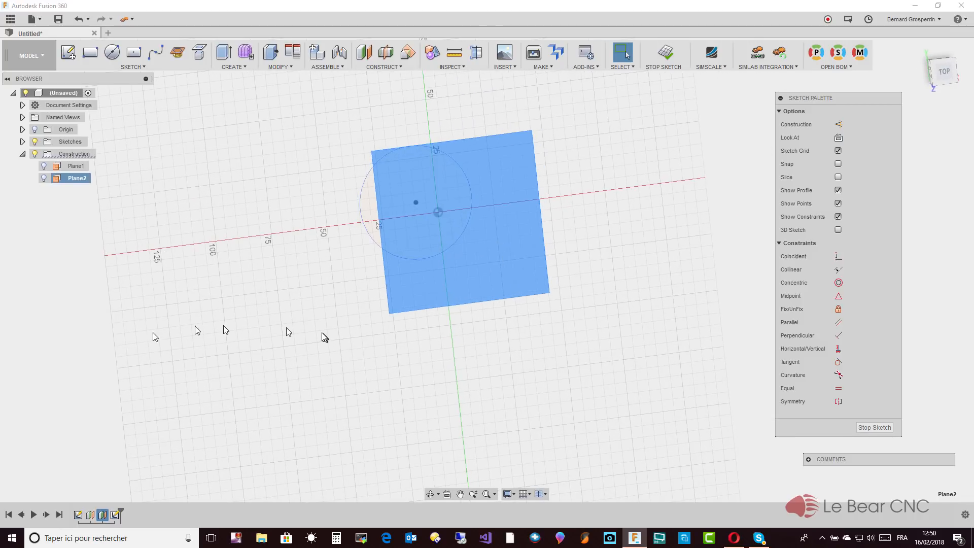
pyautogui.click(97, 334)
pyautogui.moveTo(286, 298)
pyautogui.keyDown('shift'); pyautogui.mouseDown(button='middle')
pyautogui.moveTo(391, 226)
pyautogui.moveTo(430, 222)
pyautogui.moveTo(450, 201)
pyautogui.moveTo(442, 191)
pyautogui.moveTo(427, 198)
pyautogui.mouseUp(button='middle'); pyautogui.keyUp('shift')
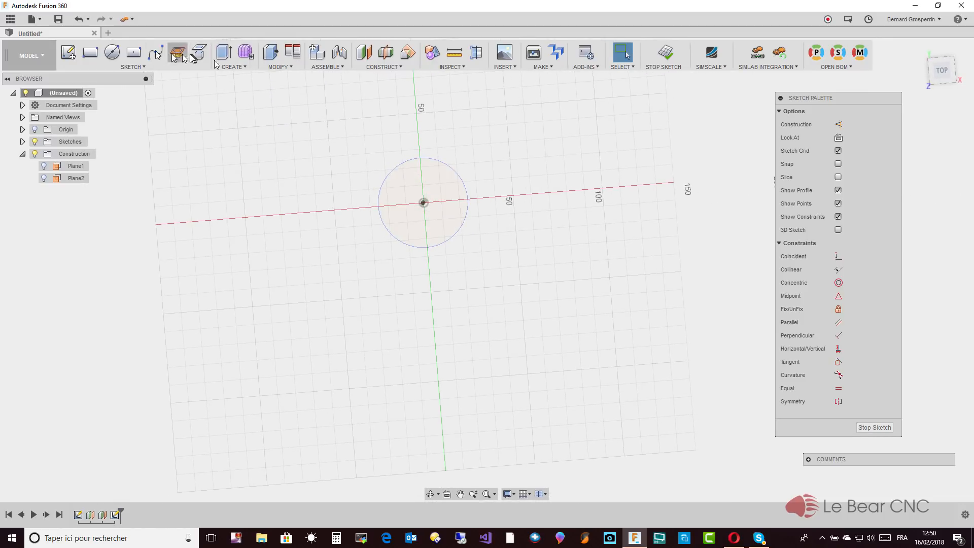
# Draw a center rectangle about 83 mm by 68 mm around the origin, enclosing the circle
pyautogui.click(133, 52)
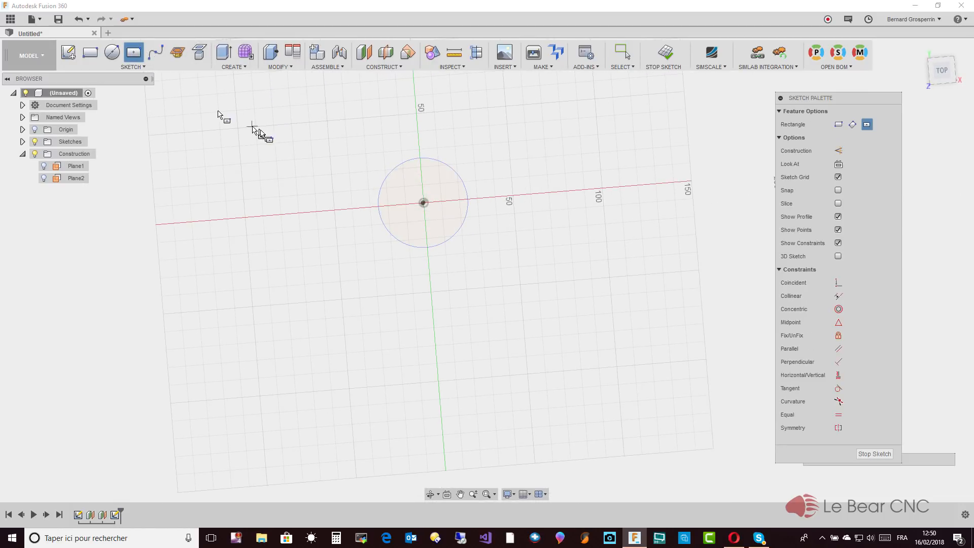
pyautogui.click(424, 205)
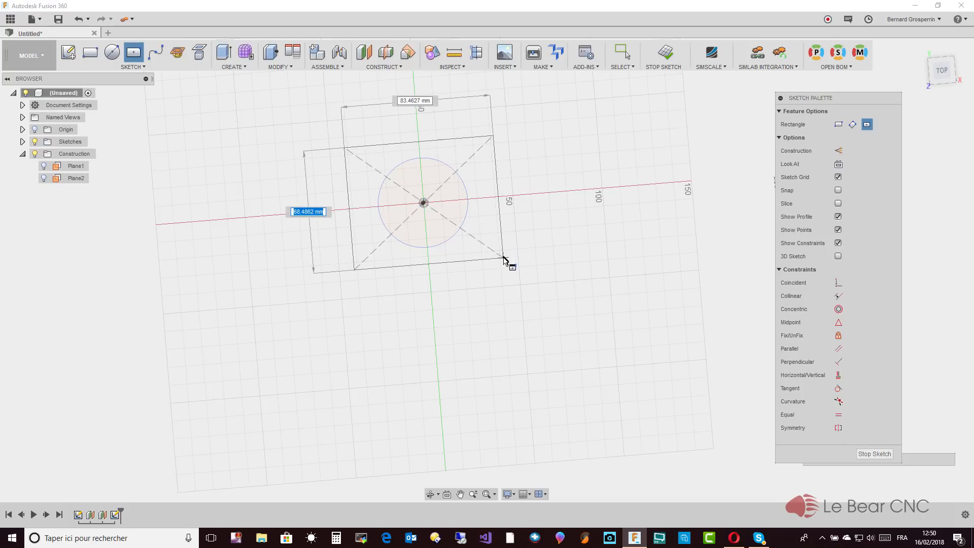
pyautogui.click(504, 260)
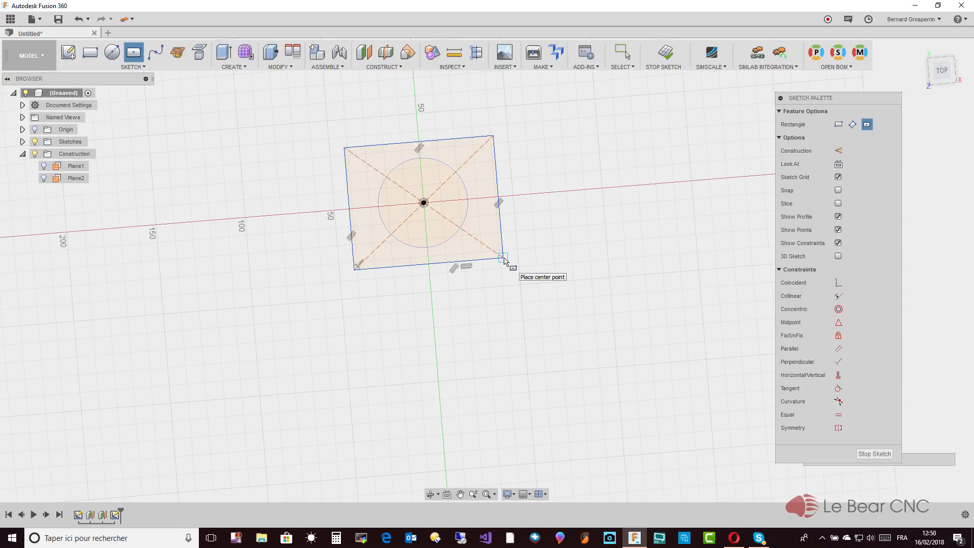
pyautogui.press('Escape')
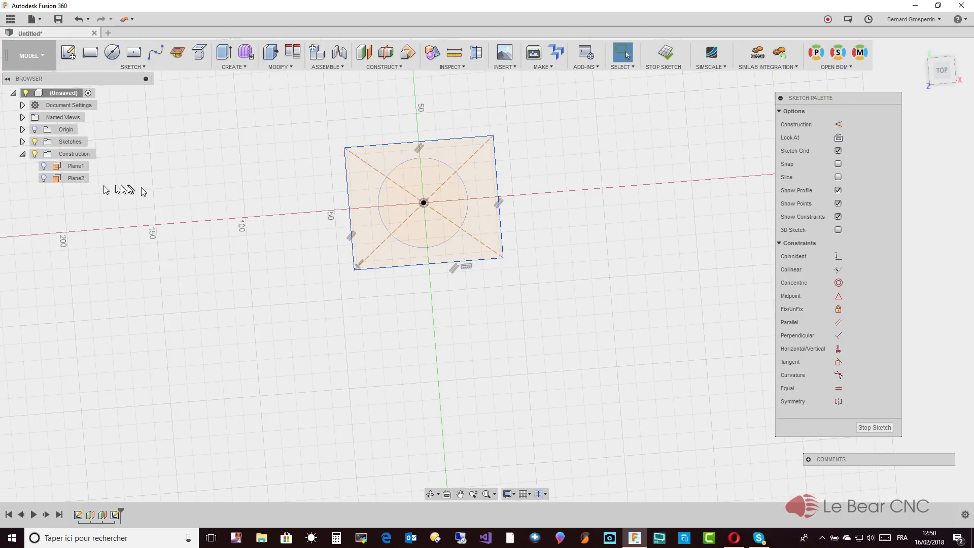
# Finish the rectangle sketch and start a new sketch on the redisplayed Plane2
pyautogui.click(44, 178)
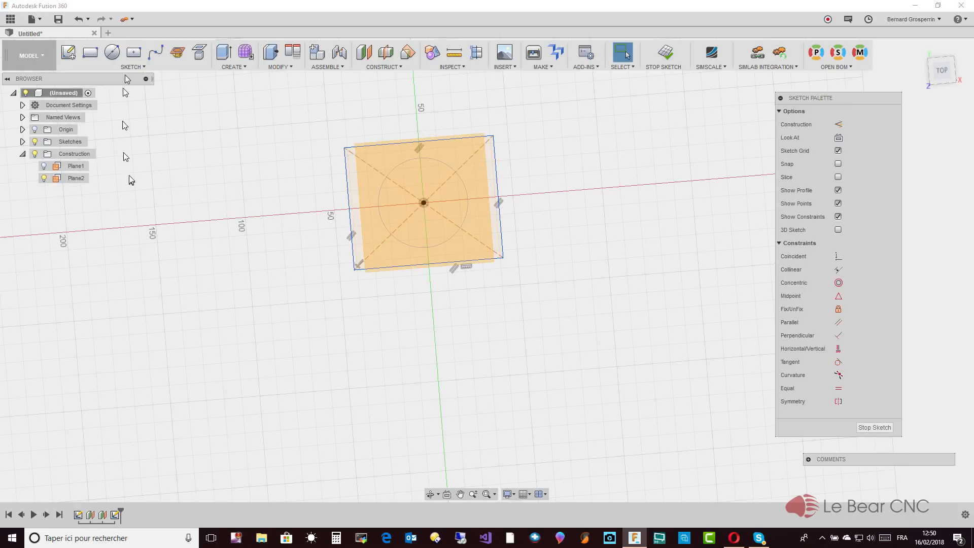
pyautogui.click(74, 56)
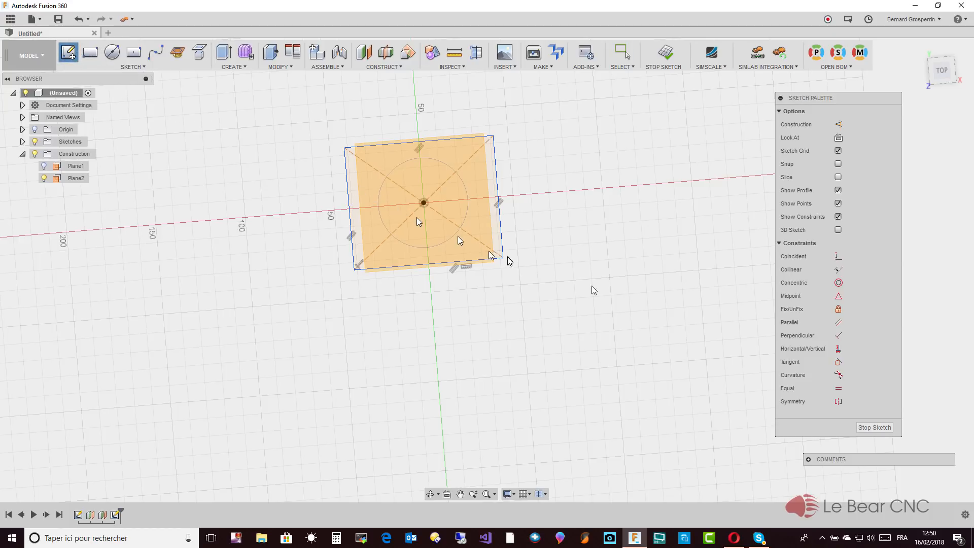
pyautogui.click(877, 429)
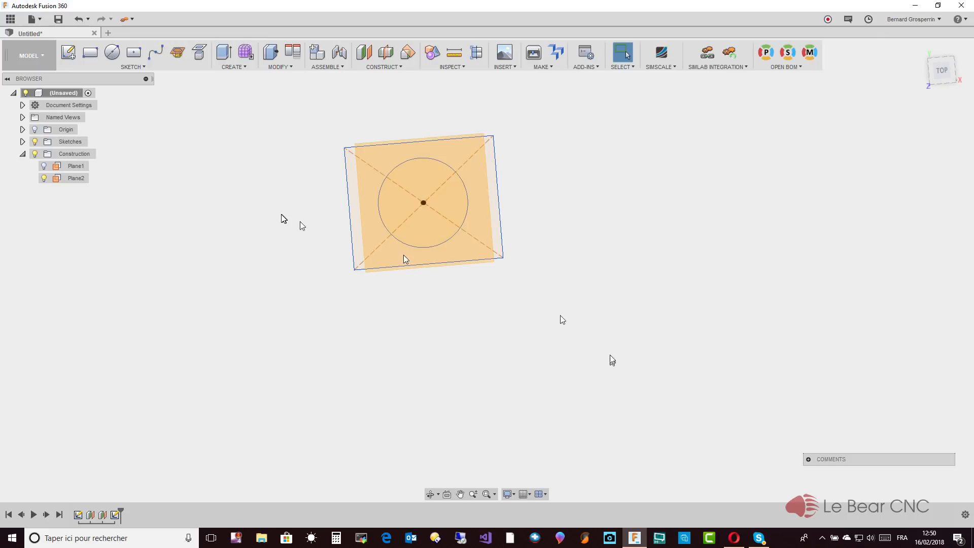
pyautogui.click(70, 54)
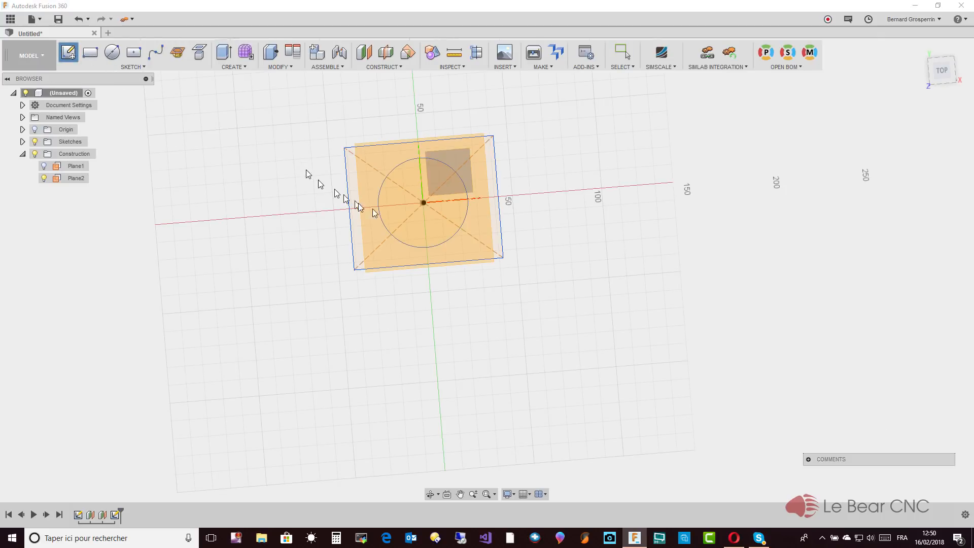
pyautogui.click(405, 220)
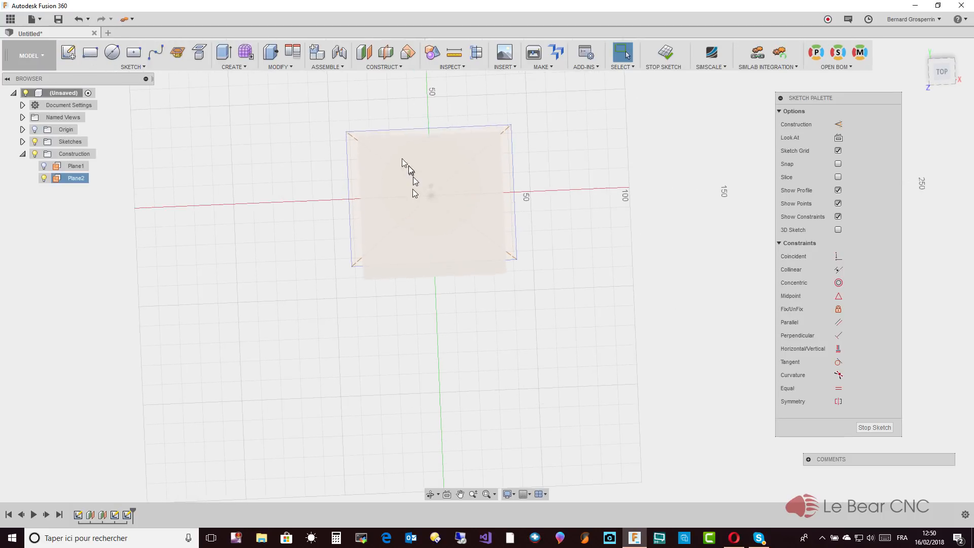
# Draw an ellipse centered on the origin with its major axis along the red axis, large enough to enclose the rectangle
pyautogui.click(140, 66)
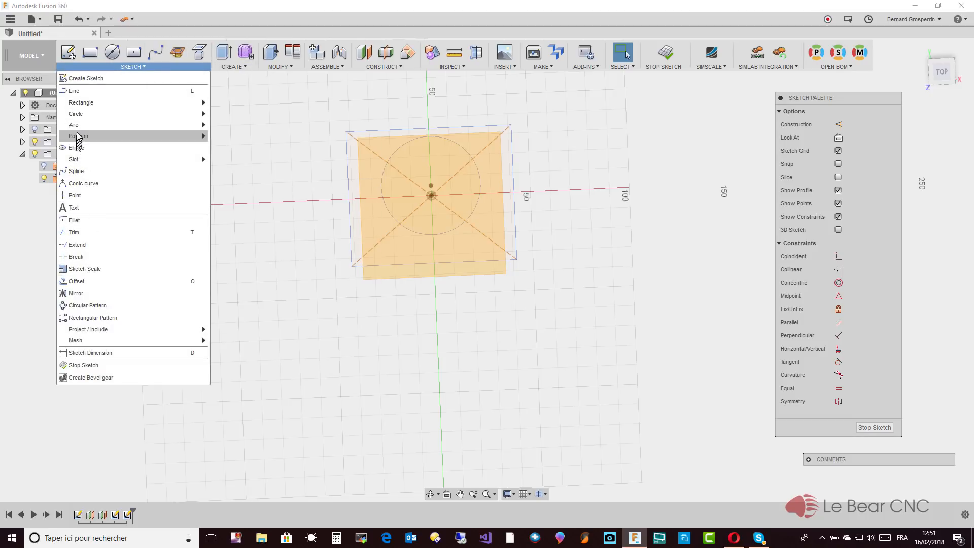
pyautogui.moveTo(74, 139)
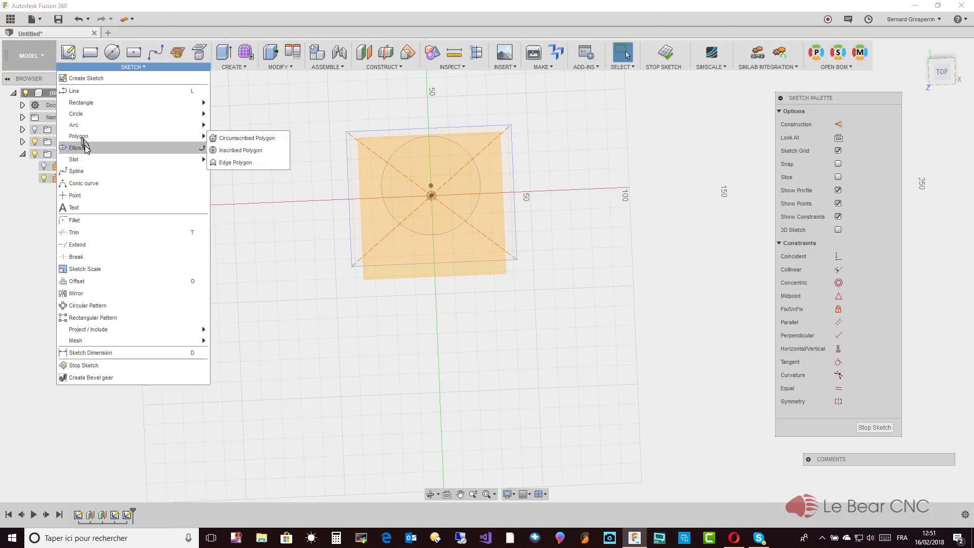
pyautogui.click(76, 148)
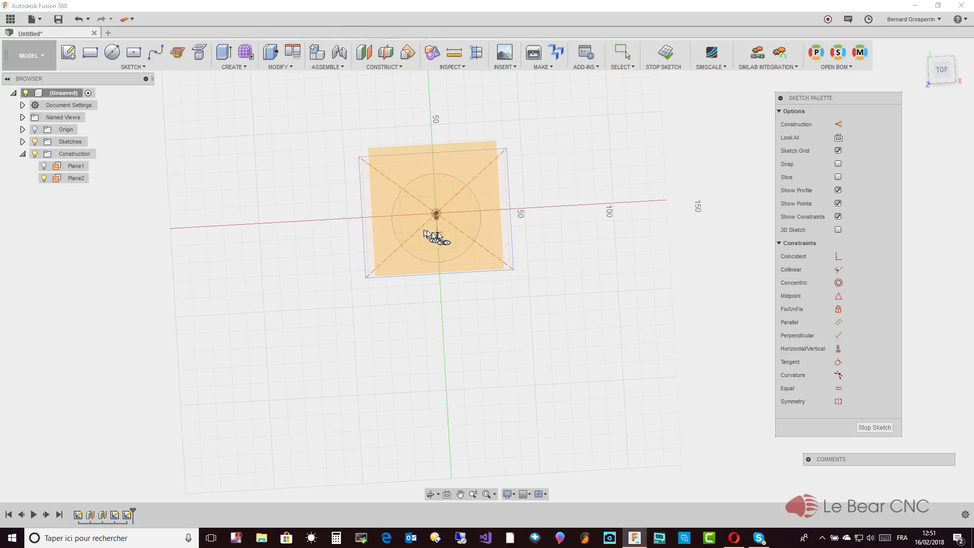
pyautogui.click(435, 210)
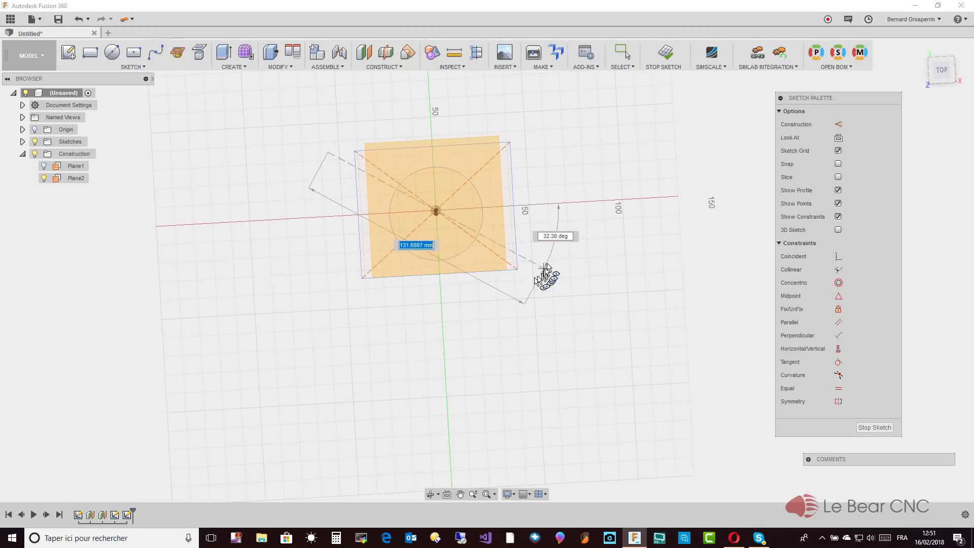
pyautogui.click(563, 203)
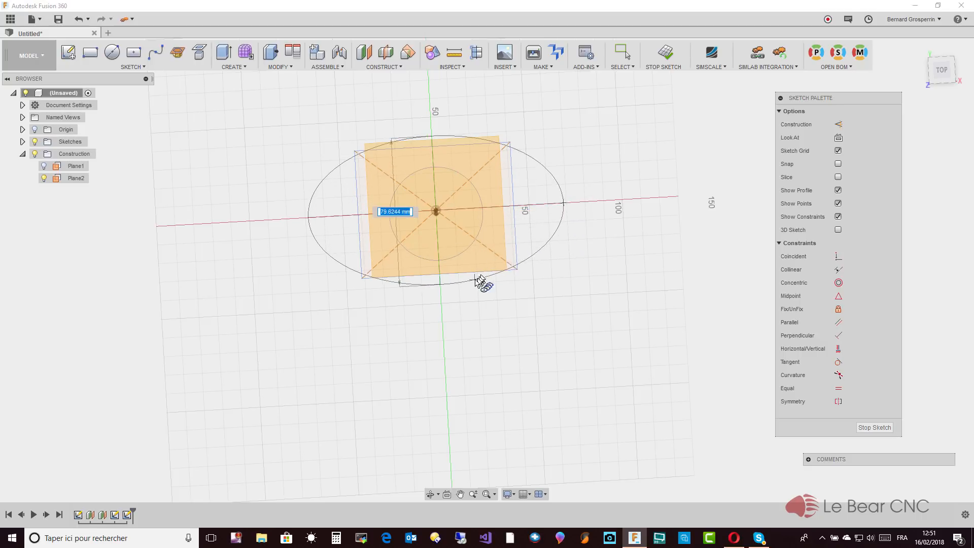
pyautogui.click(453, 306)
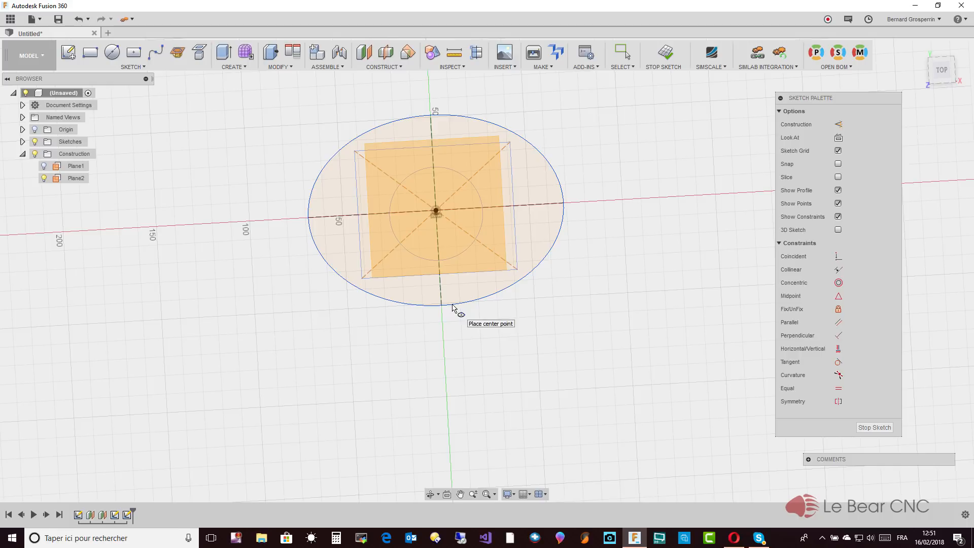
pyautogui.press('Escape')
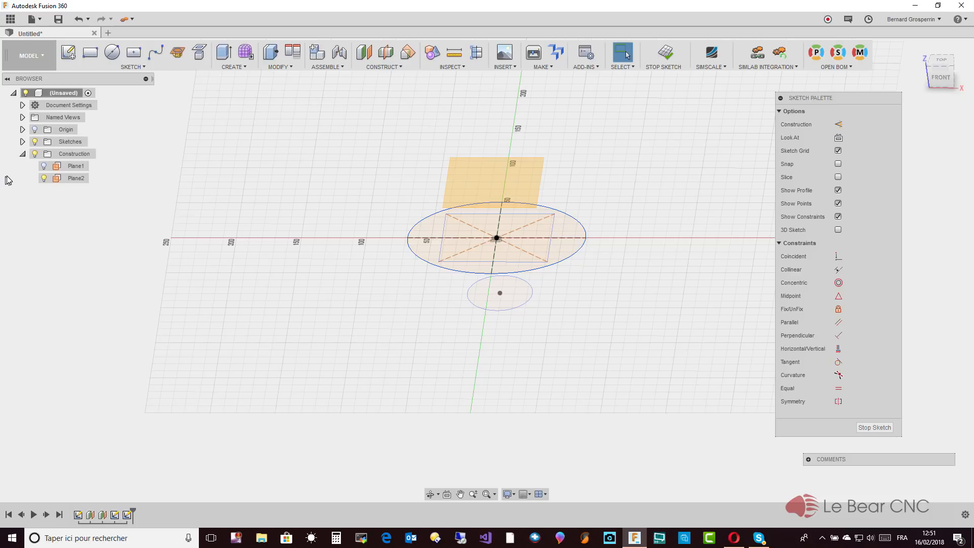
# Expand the list of sketches and make Plane1 and the construction planes visible
pyautogui.click(35, 153)
pyautogui.click(23, 141)
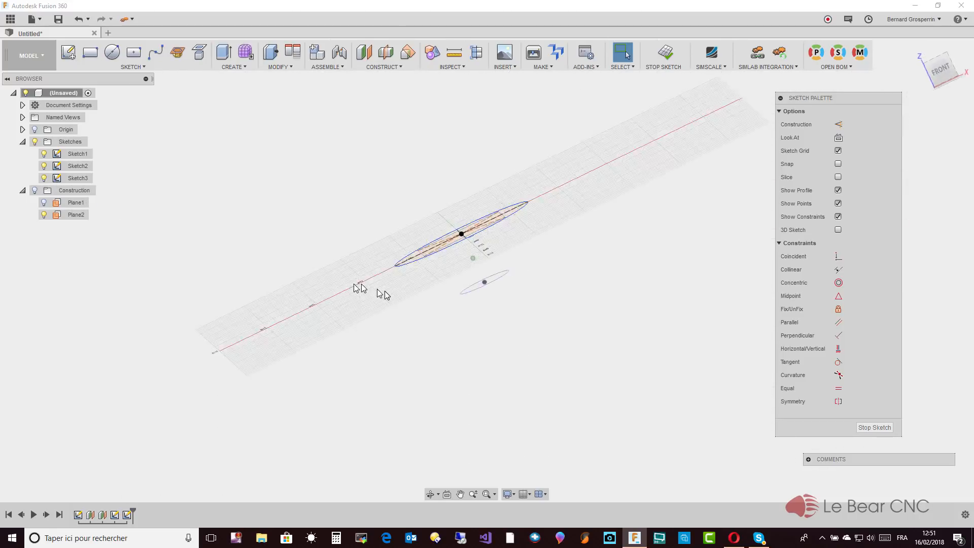
pyautogui.keyDown('shift'); pyautogui.moveTo(384, 293); pyautogui.dragTo(504, 296, button='middle'); pyautogui.keyUp('shift')
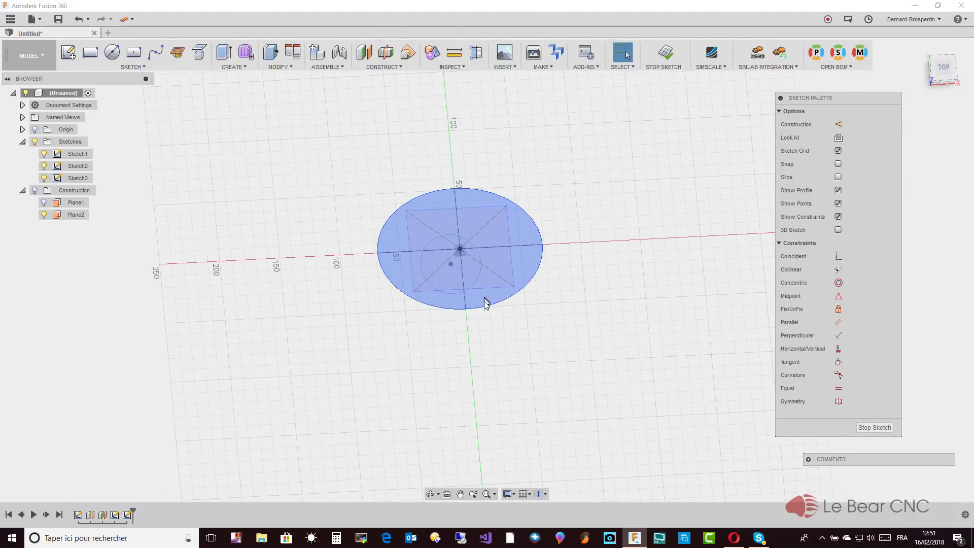
pyautogui.click(42, 204)
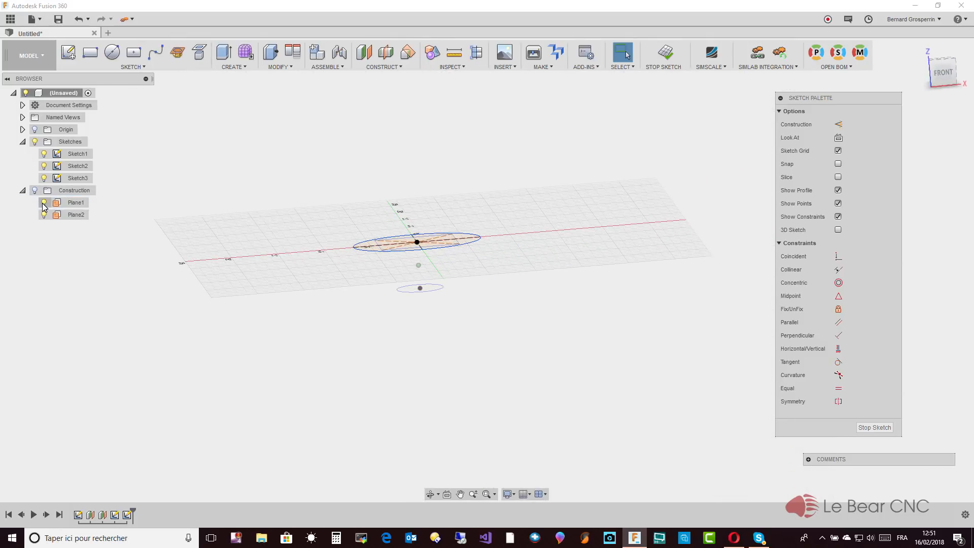
pyautogui.click(36, 190)
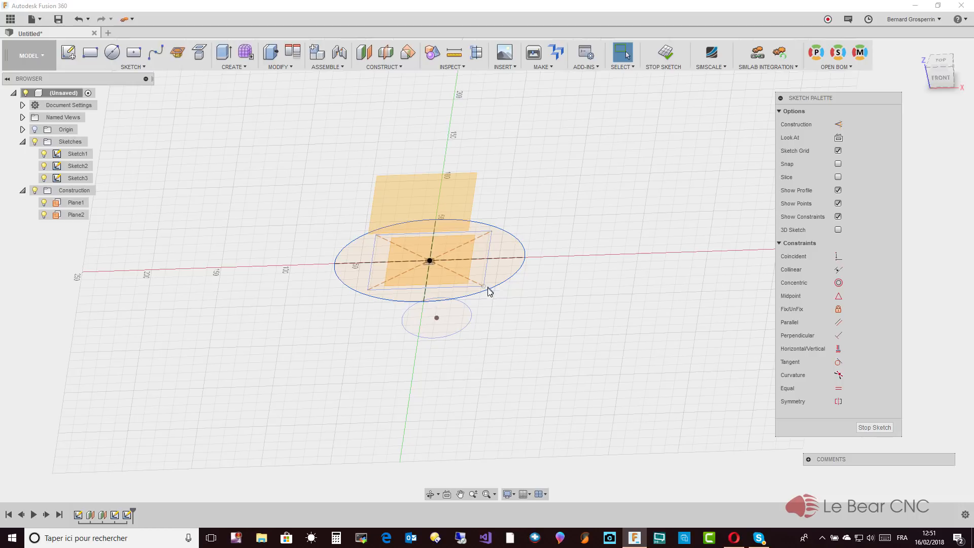
# Finish the ellipse sketch
pyautogui.click(490, 292)
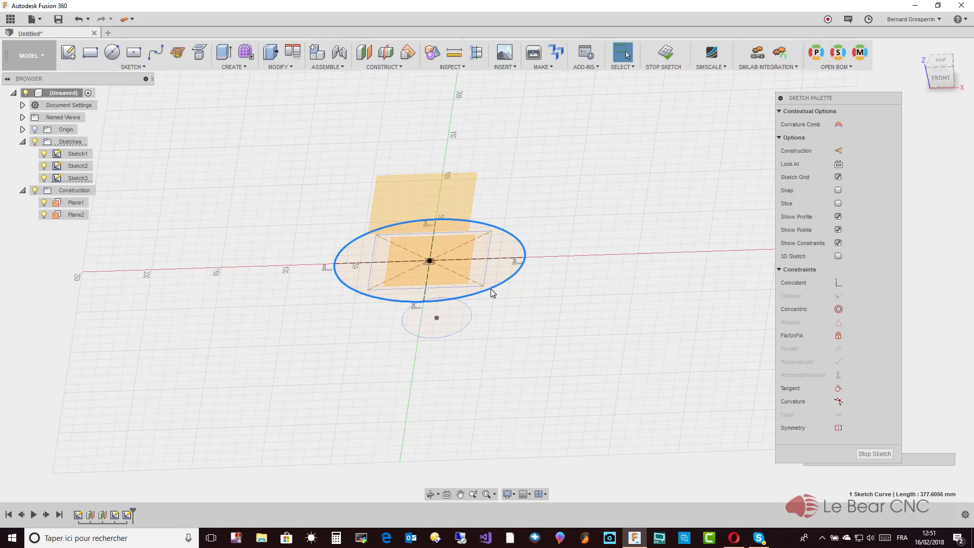
pyautogui.rightClick(490, 293)
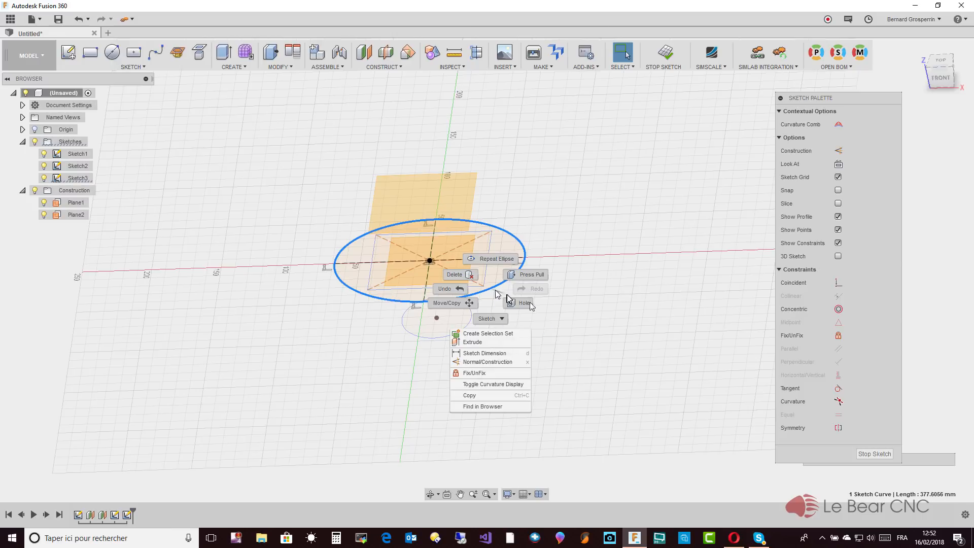
pyautogui.click(683, 489)
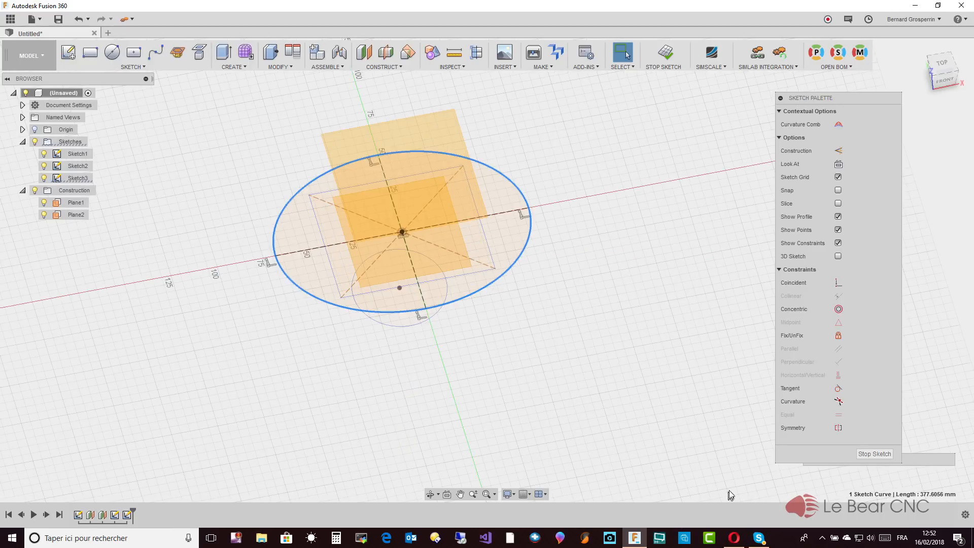
pyautogui.click(874, 455)
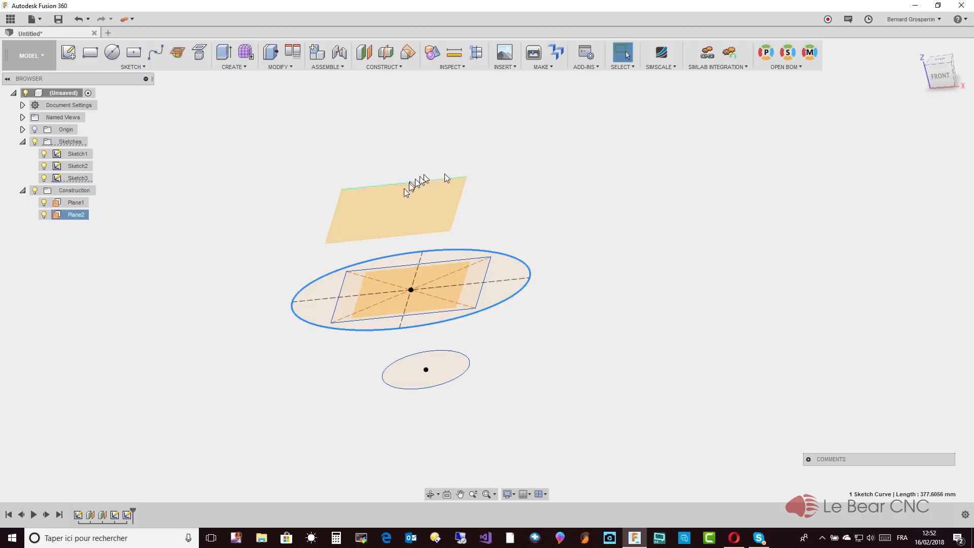
pyautogui.click(398, 213)
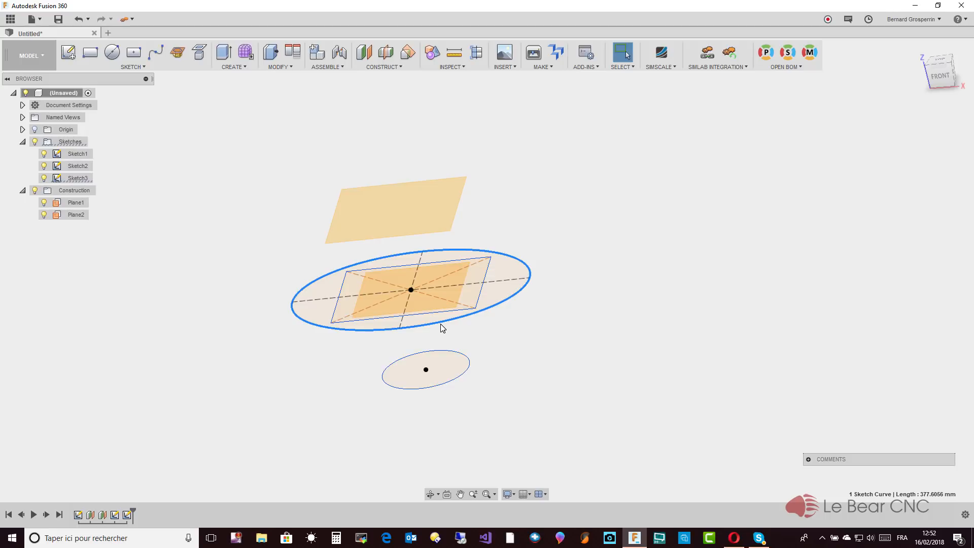
pyautogui.rightClick(473, 317)
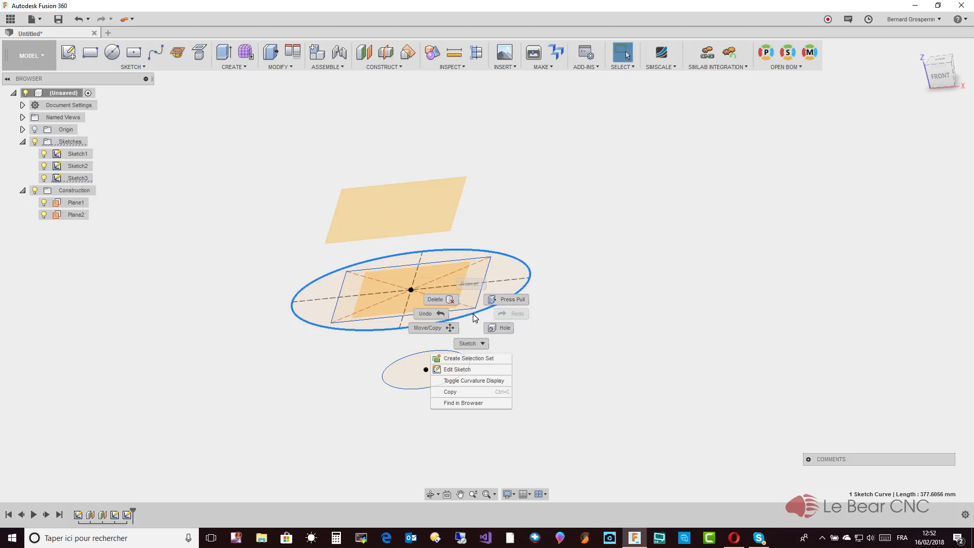
pyautogui.click(467, 343)
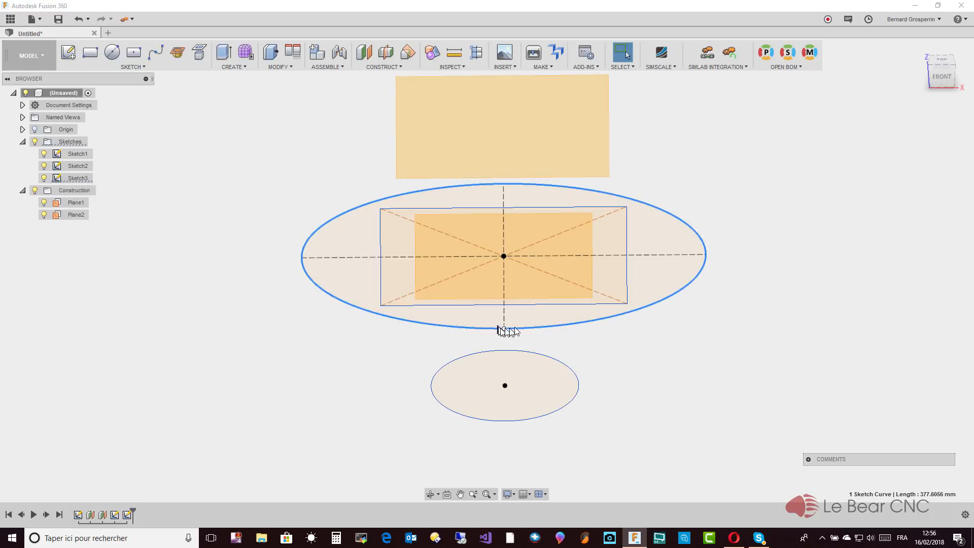
pyautogui.click(526, 324)
pyautogui.rightClick(527, 325)
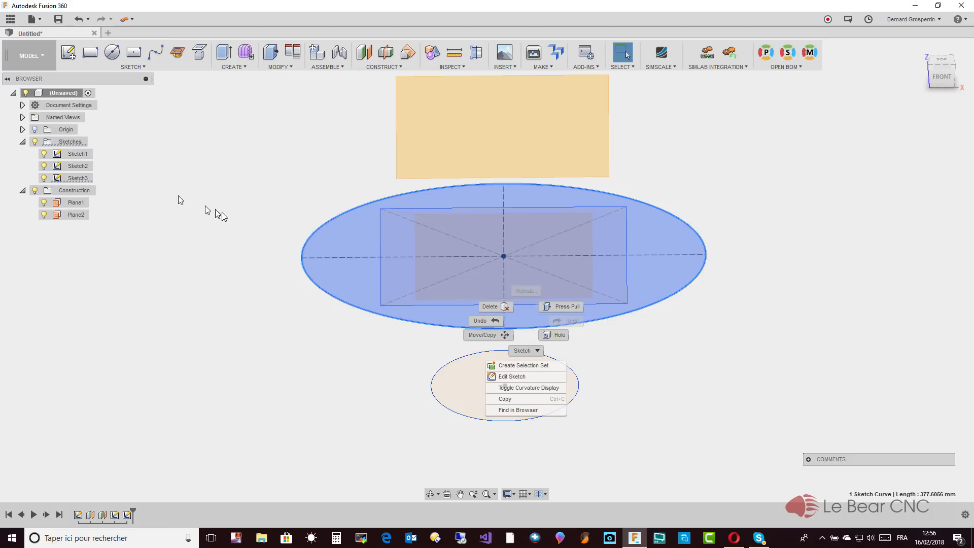
pyautogui.press('Escape')
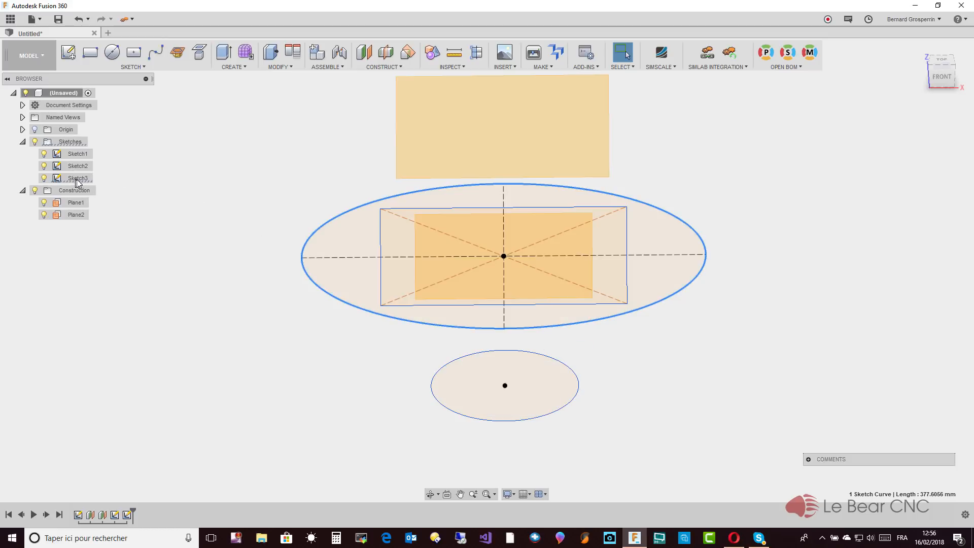
# Redefine the sketch plane of the ellipse sketch, Sketch3, to the upper offset plane, Plane2, and hide the construction planes
pyautogui.click(86, 178)
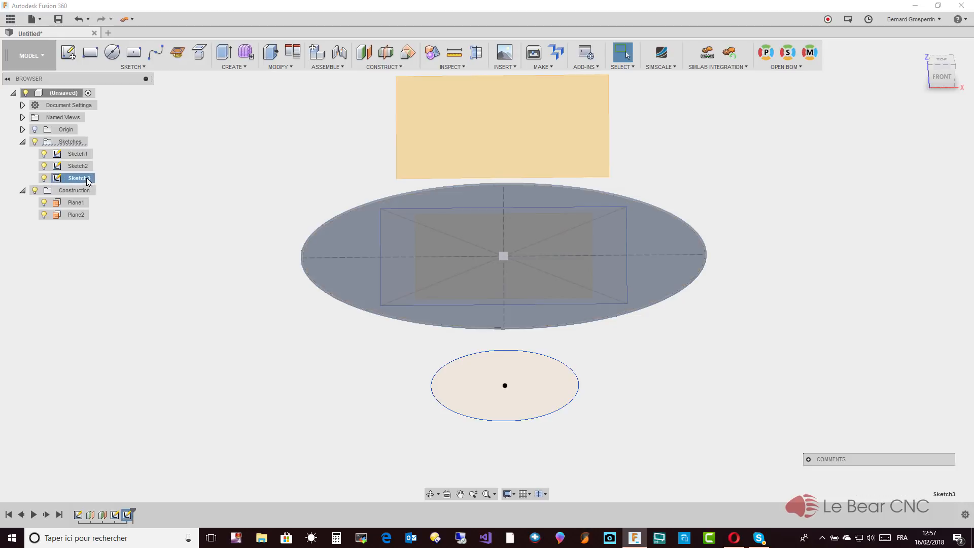
pyautogui.rightClick(86, 178)
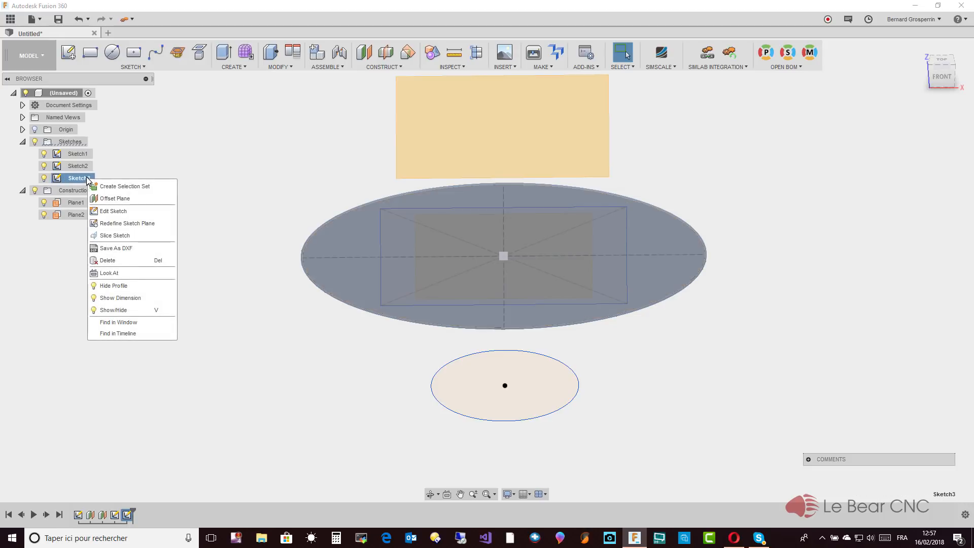
pyautogui.click(131, 224)
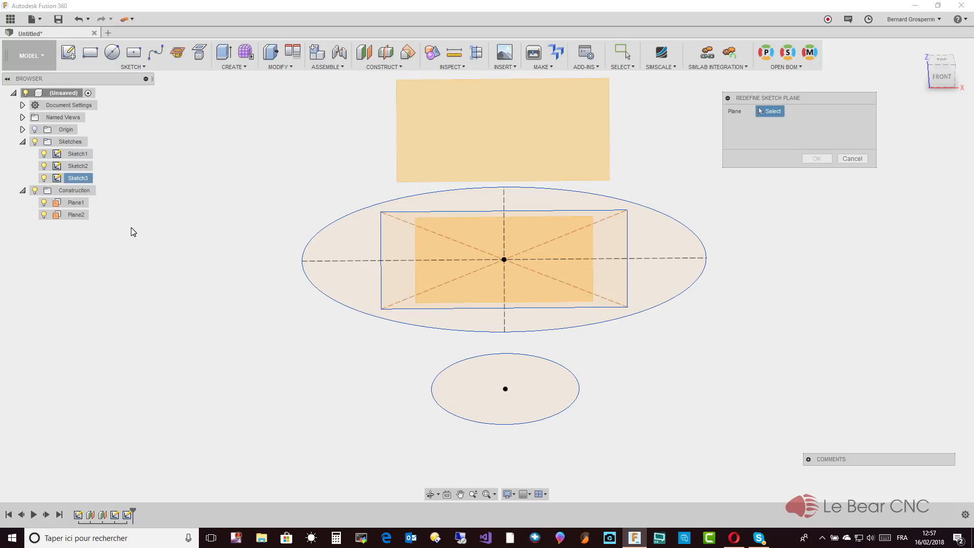
pyautogui.click(526, 146)
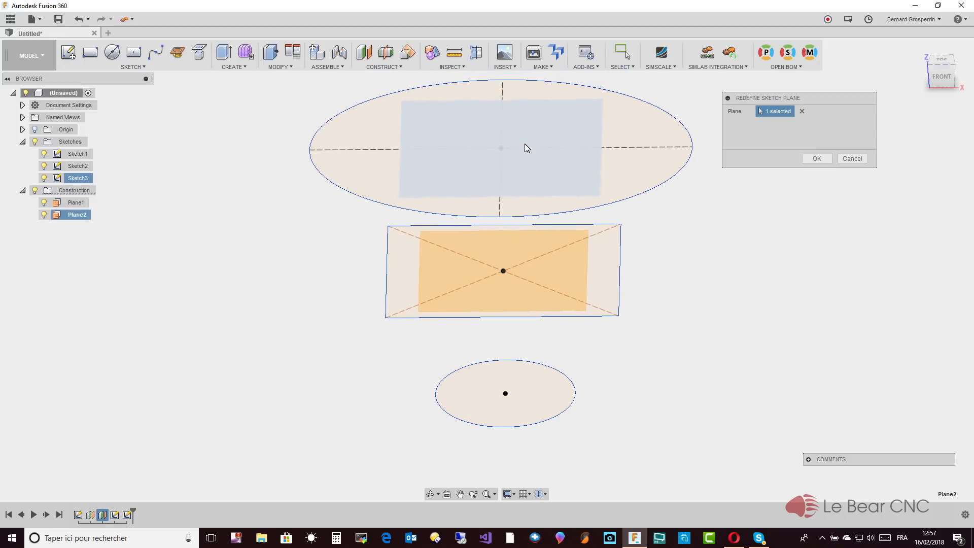
pyautogui.click(819, 159)
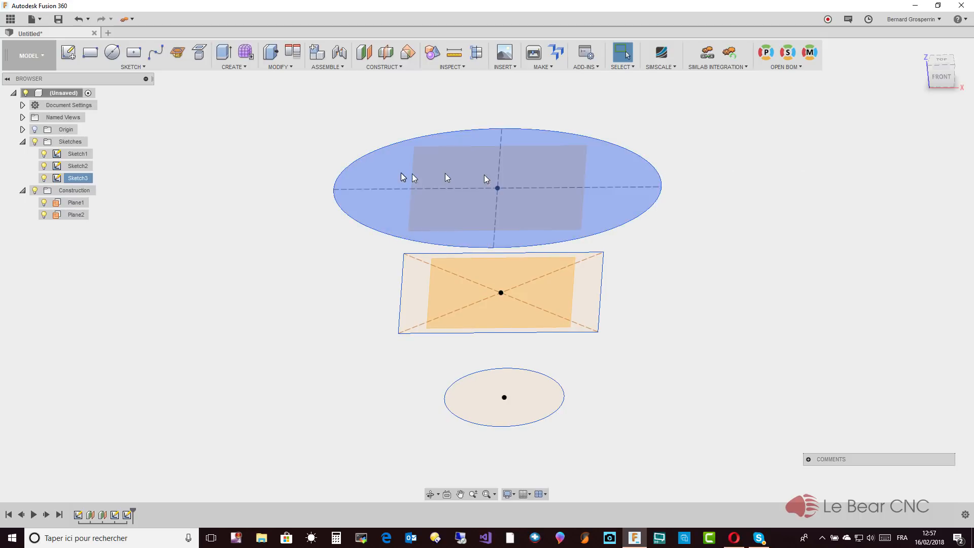
pyautogui.click(35, 190)
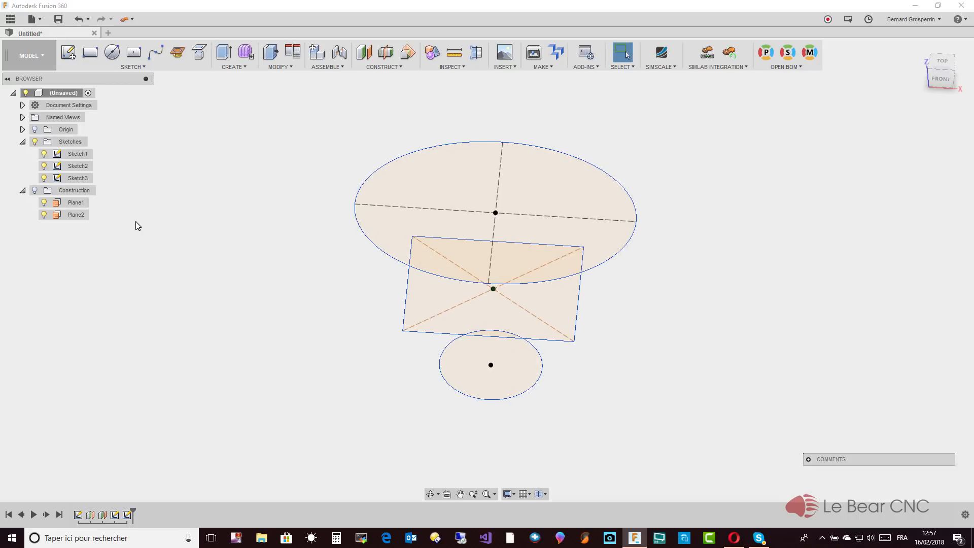
pyautogui.rightClick(82, 180)
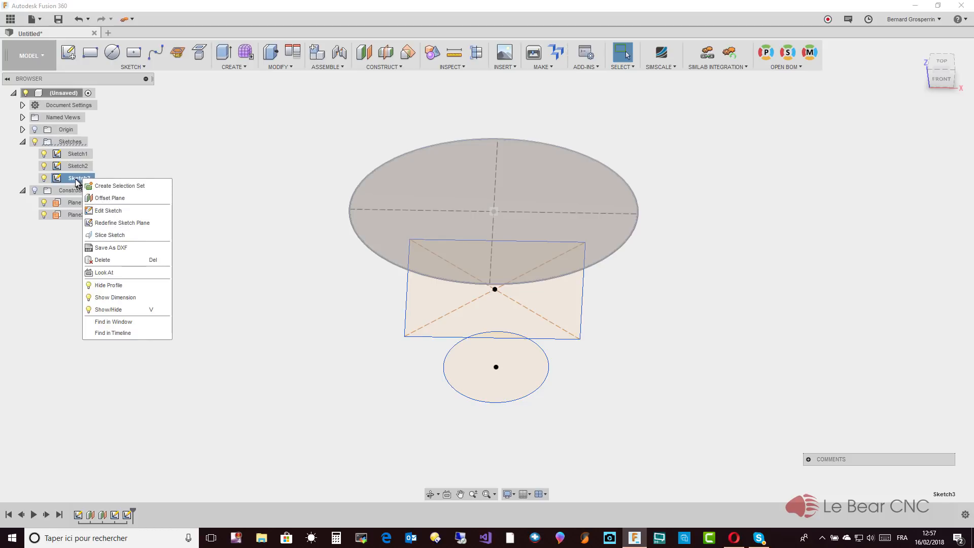
pyautogui.click(131, 152)
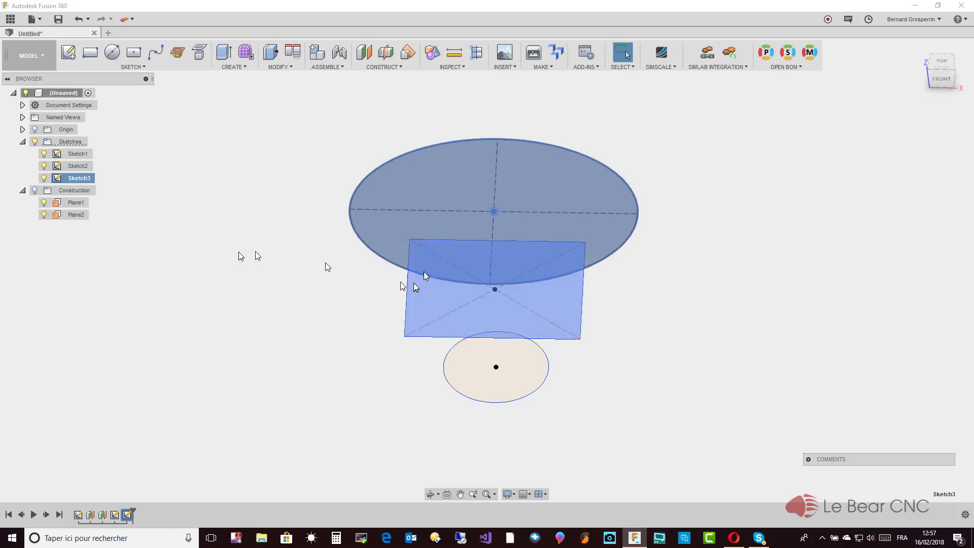
pyautogui.click(577, 188)
pyautogui.rightClick(577, 188)
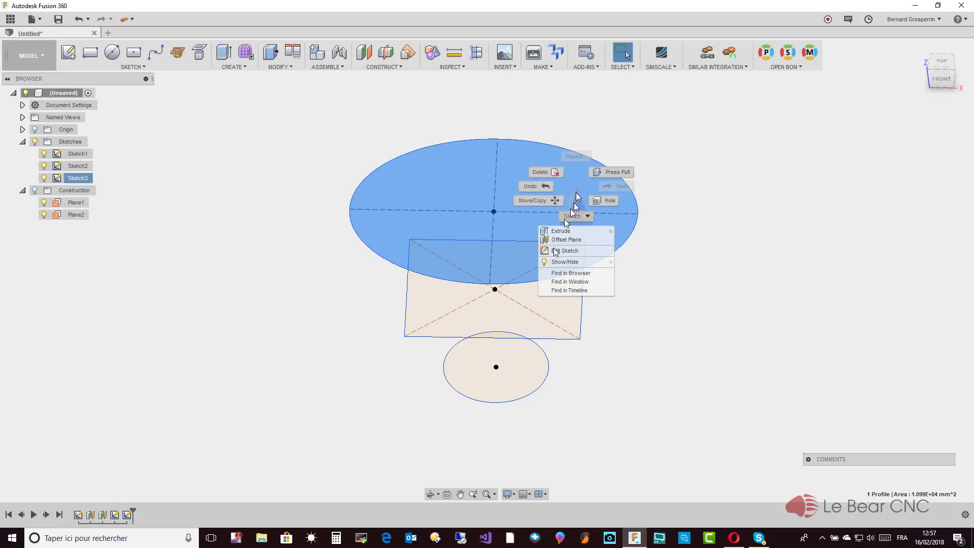
pyautogui.click(684, 147)
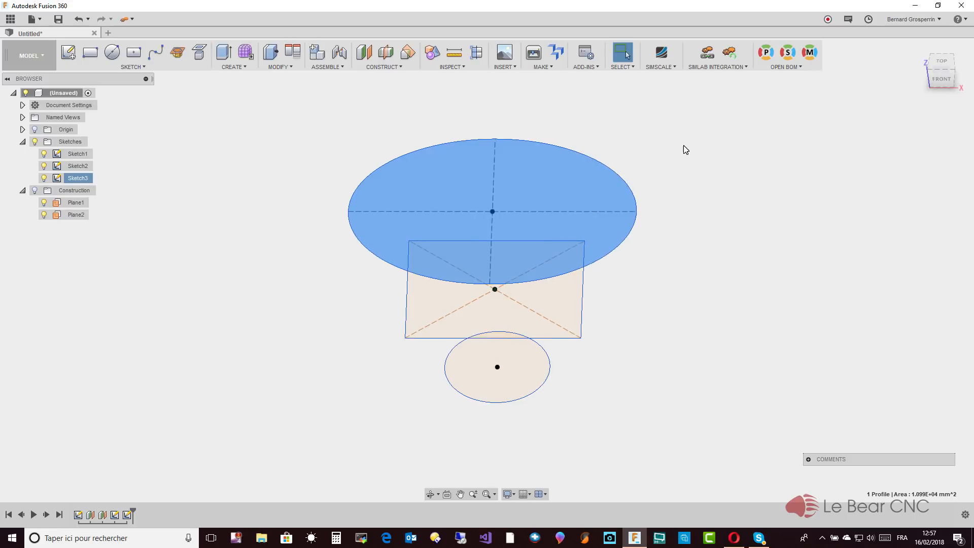
pyautogui.scroll(-3, 684, 147)
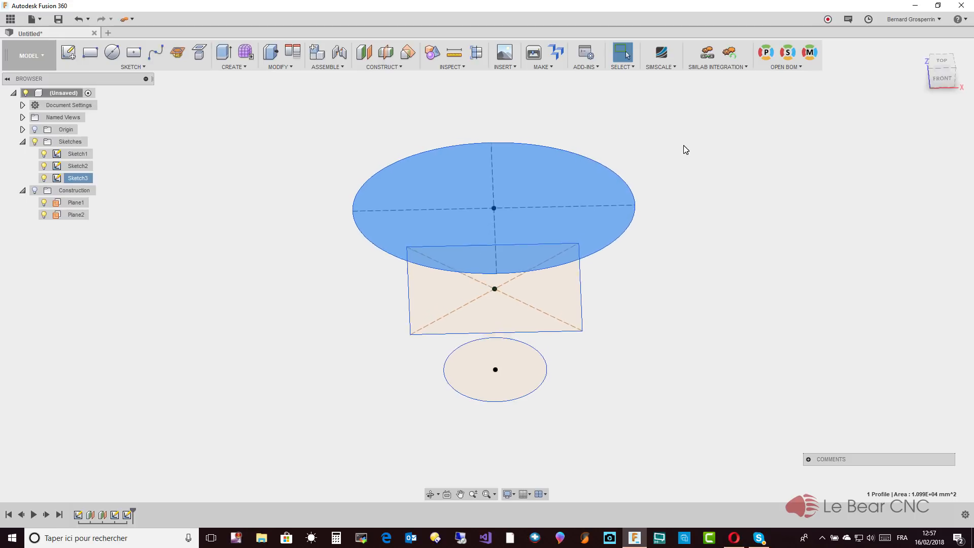
pyautogui.rightClick(127, 515)
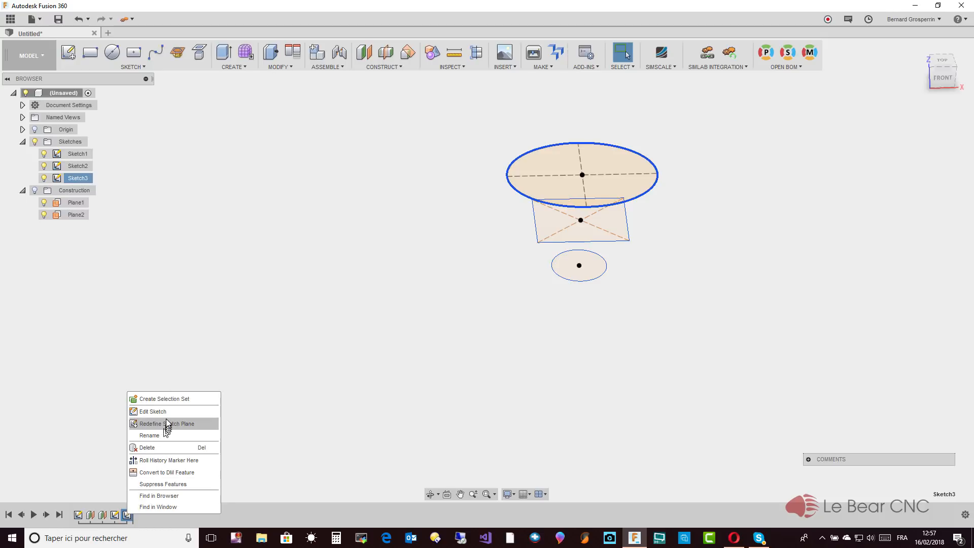
pyautogui.click(255, 428)
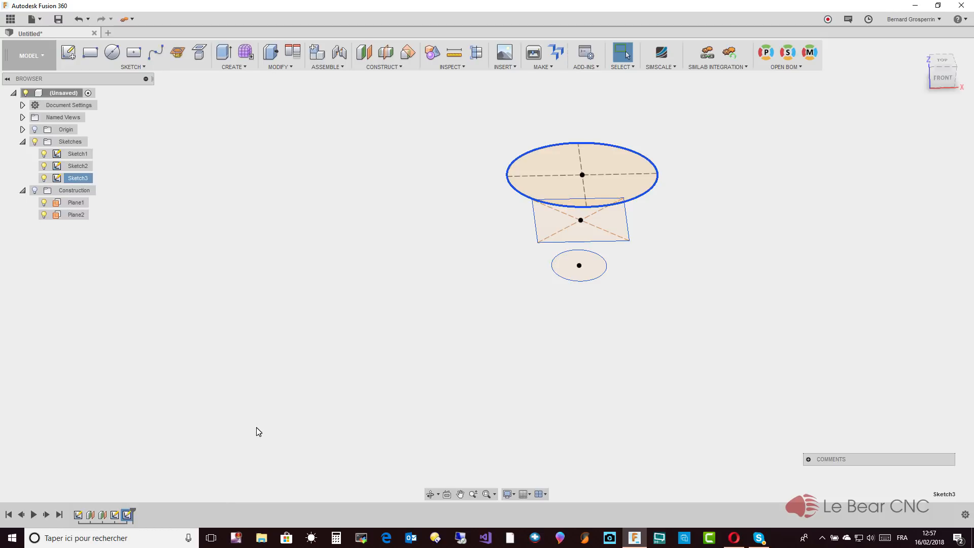
# Start a Loft and select the circle, rectangle and ellipse, in that order, as its profiles
pyautogui.moveTo(271, 416)
pyautogui.keyDown('shift'); pyautogui.mouseDown(button='middle')
pyautogui.moveTo(255, 409)
pyautogui.moveTo(318, 349)
pyautogui.mouseUp(button='middle'); pyautogui.keyUp('shift')
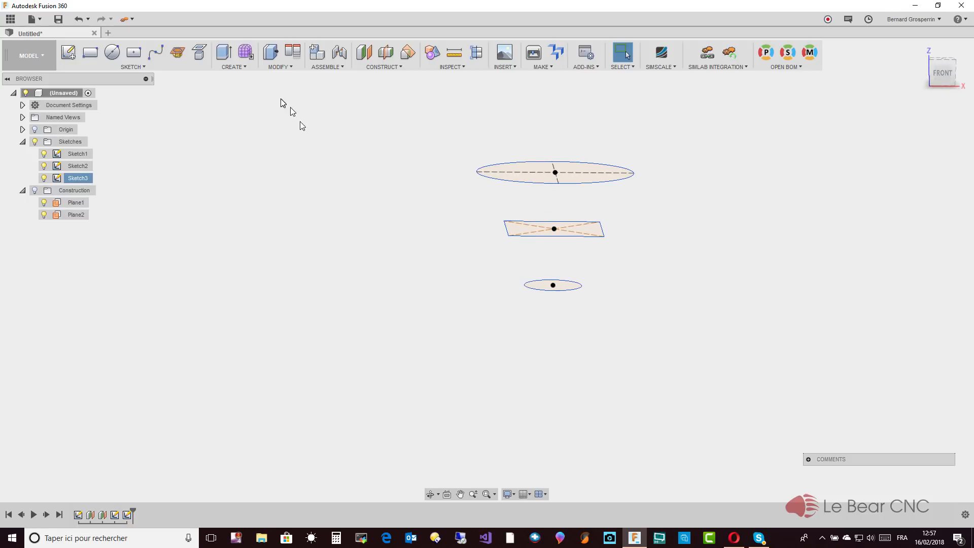
pyautogui.click(248, 65)
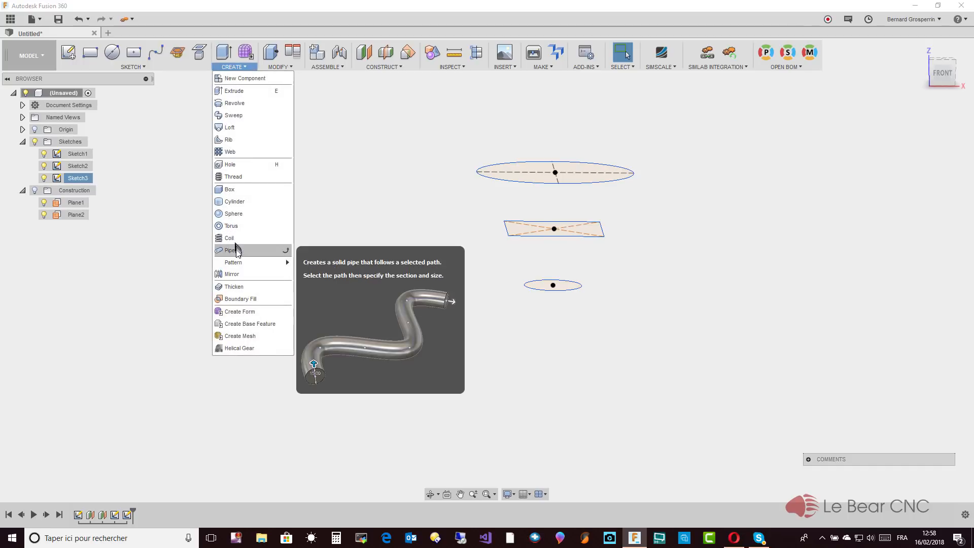
pyautogui.click(241, 132)
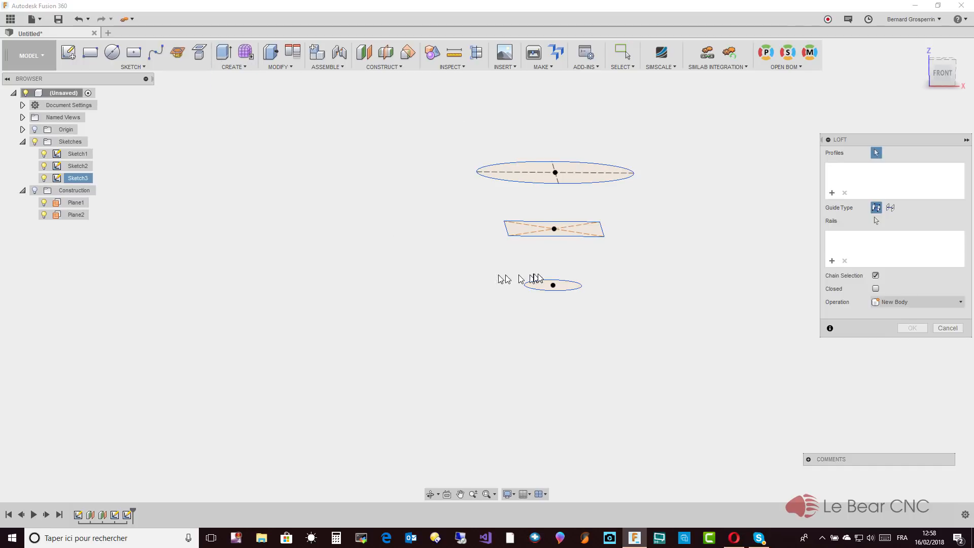
pyautogui.keyDown('shift'); pyautogui.moveTo(532, 274); pyautogui.dragTo(557, 274, button='middle'); pyautogui.keyUp('shift')
pyautogui.click(564, 272)
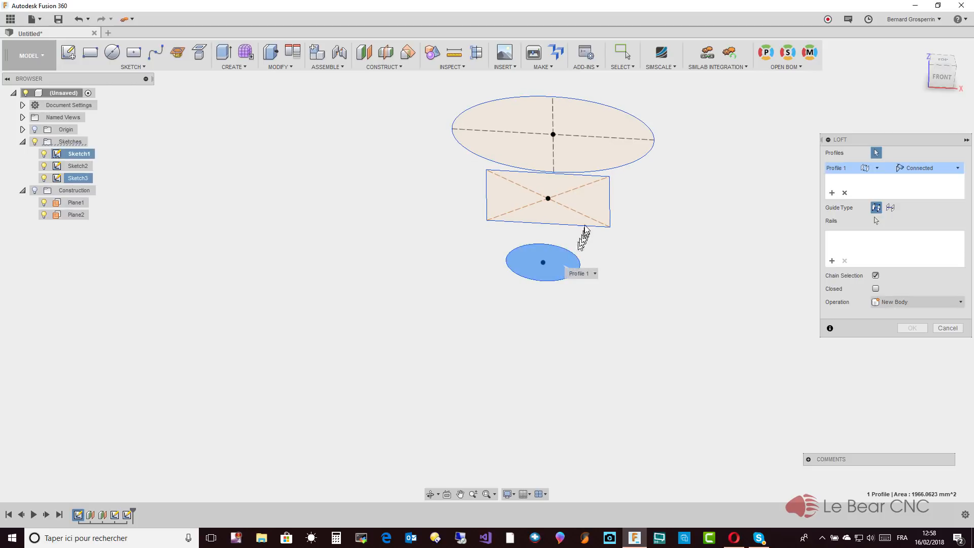
pyautogui.click(596, 200)
pyautogui.click(597, 152)
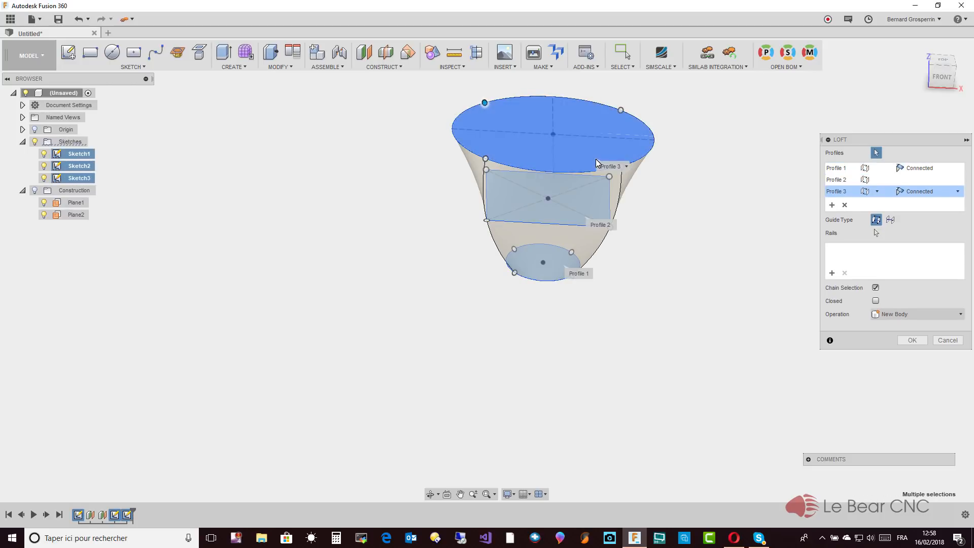
pyautogui.keyDown('shift'); pyautogui.moveTo(598, 152); pyautogui.dragTo(597, 163, button='middle'); pyautogui.keyUp('shift')
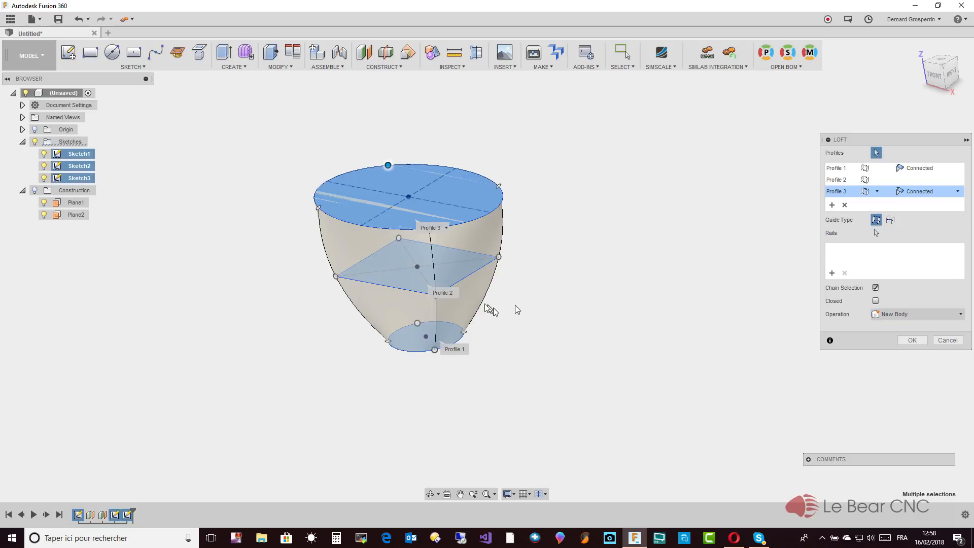
pyautogui.keyDown('shift'); pyautogui.moveTo(446, 274); pyautogui.dragTo(480, 297, button='middle'); pyautogui.keyUp('shift')
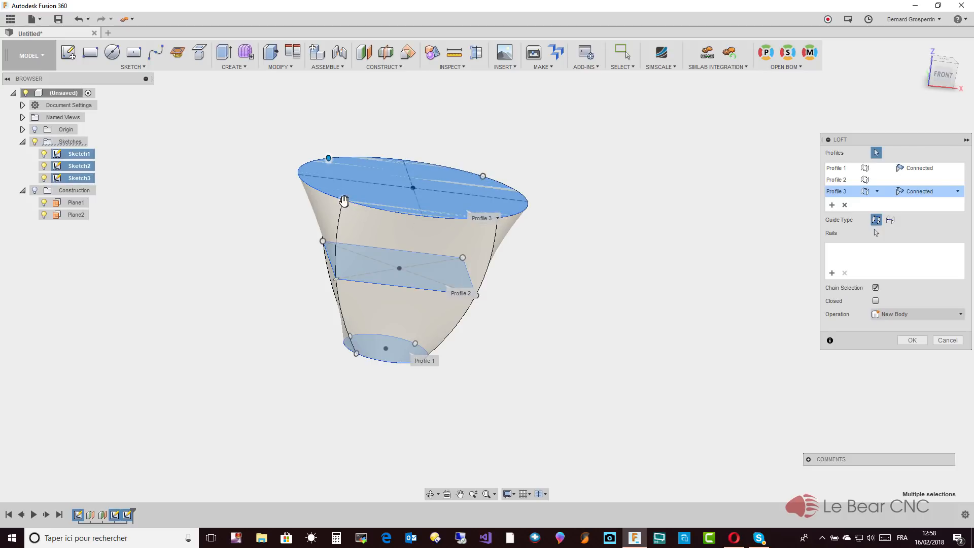
# Try sliding a loft connection point along the ellipse's edge, and reset it by removing and reselecting the ellipse profile
pyautogui.moveTo(344, 201); pyautogui.dragTo(391, 211)
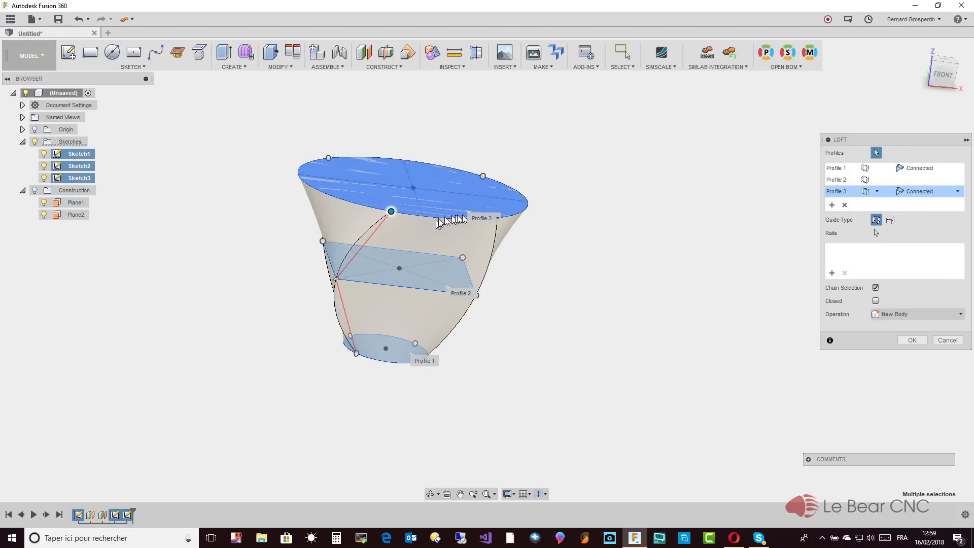
pyautogui.click(497, 219)
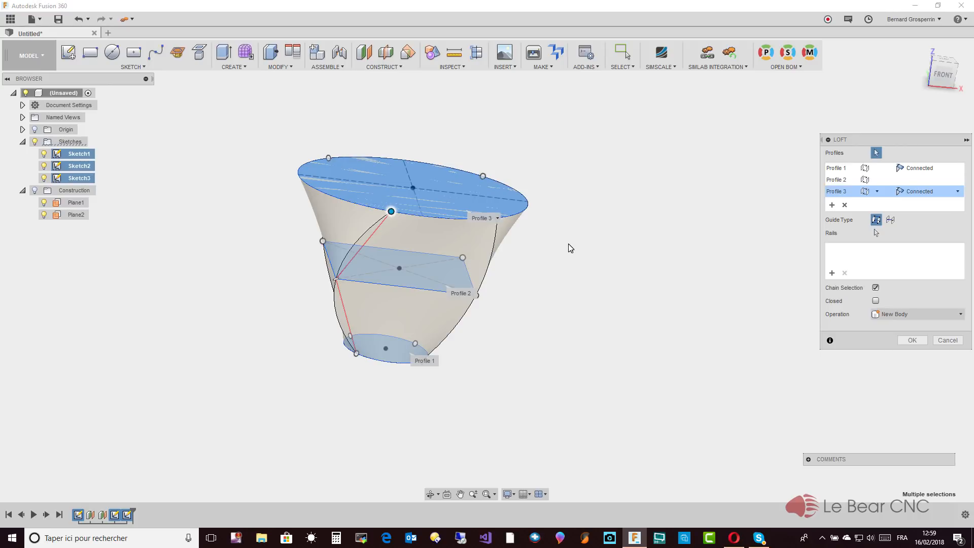
pyautogui.click(497, 219)
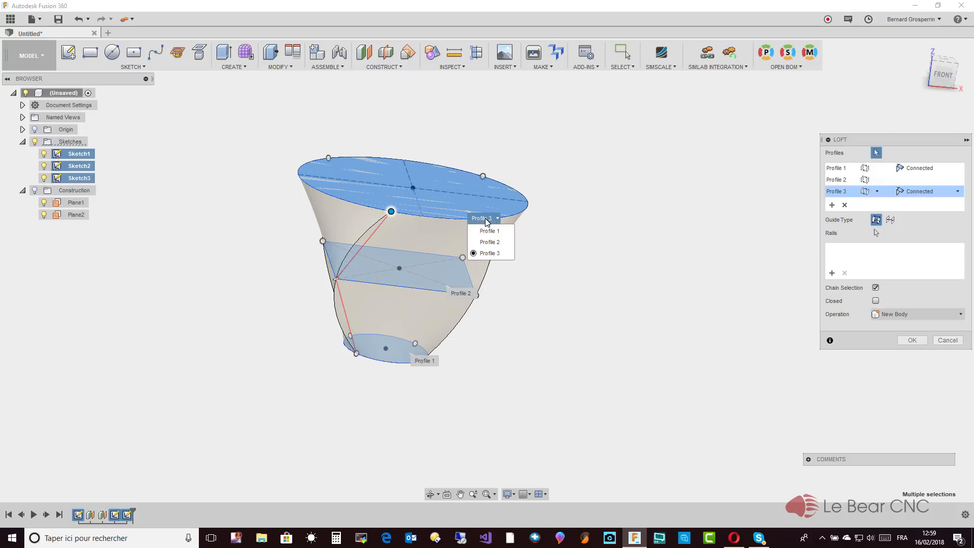
pyautogui.click(452, 185)
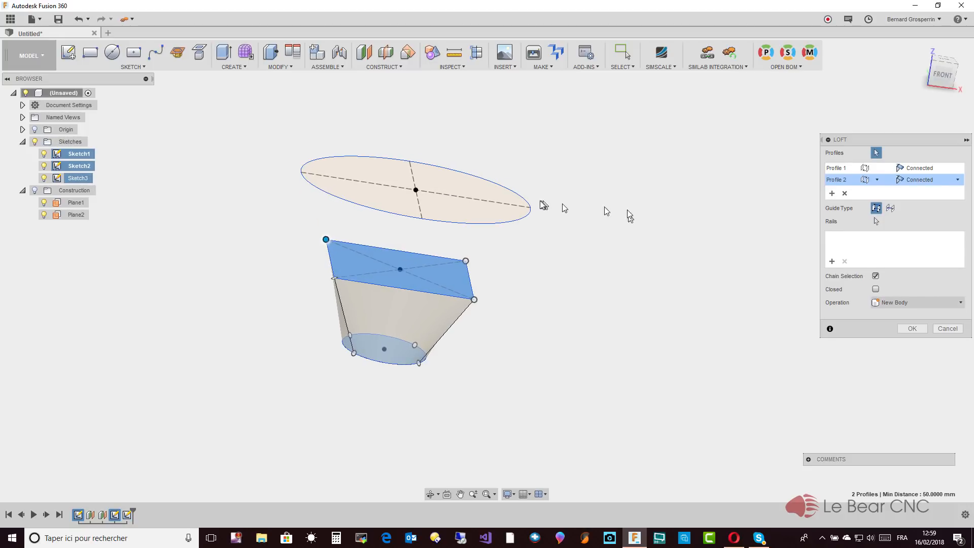
pyautogui.click(463, 203)
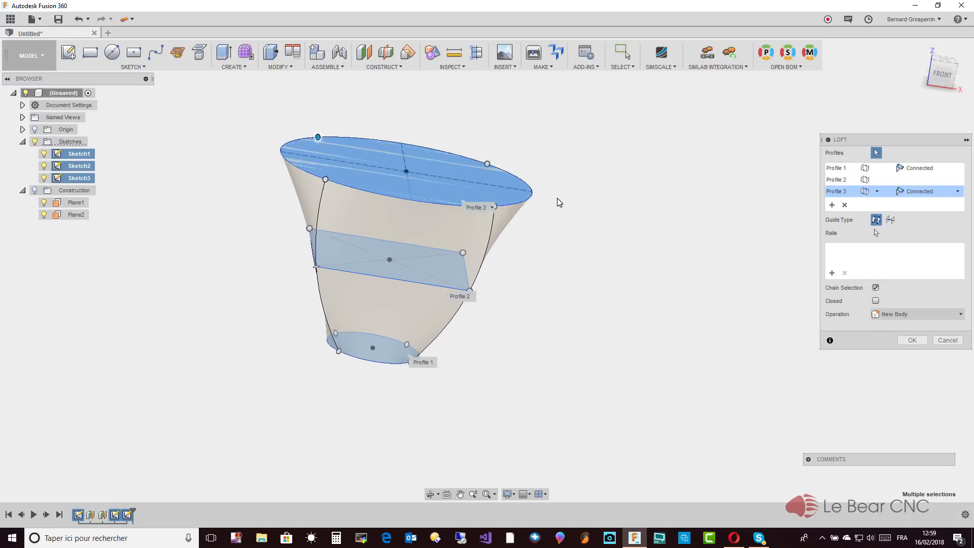
# Slide the loft's connection points inward along the ellipse's edge on both sides, and create the loft as a new body
pyautogui.scroll(3, 558, 203)
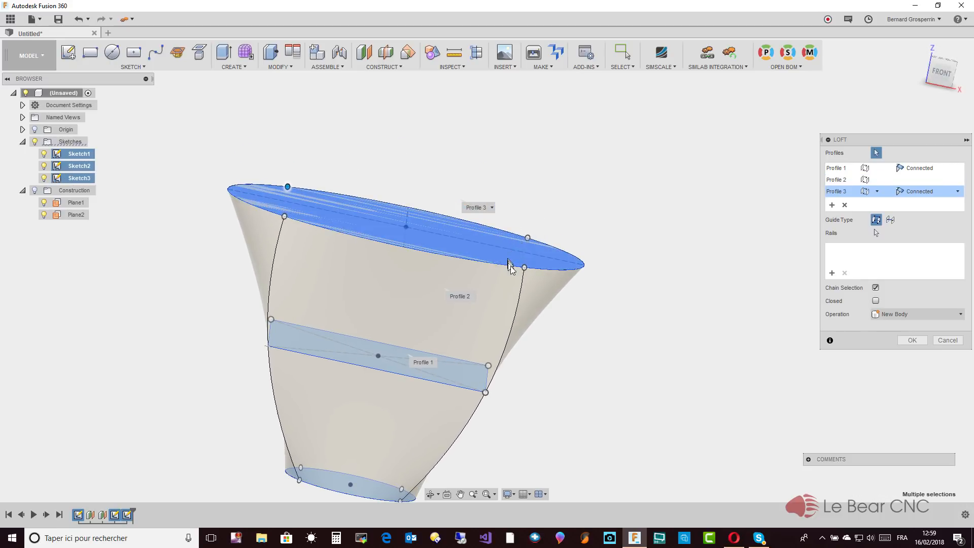
pyautogui.moveTo(505, 266); pyautogui.dragTo(438, 254)
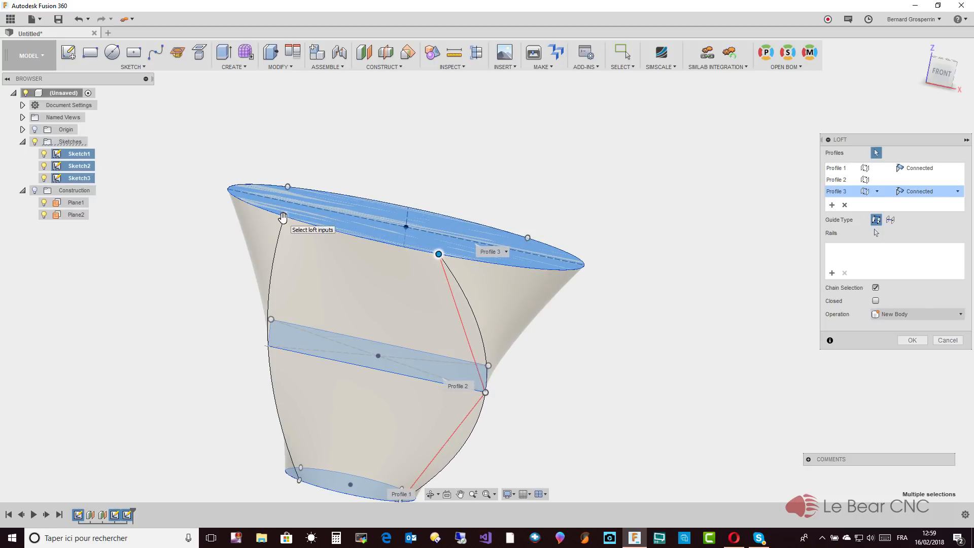
pyautogui.moveTo(282, 218); pyautogui.dragTo(360, 241)
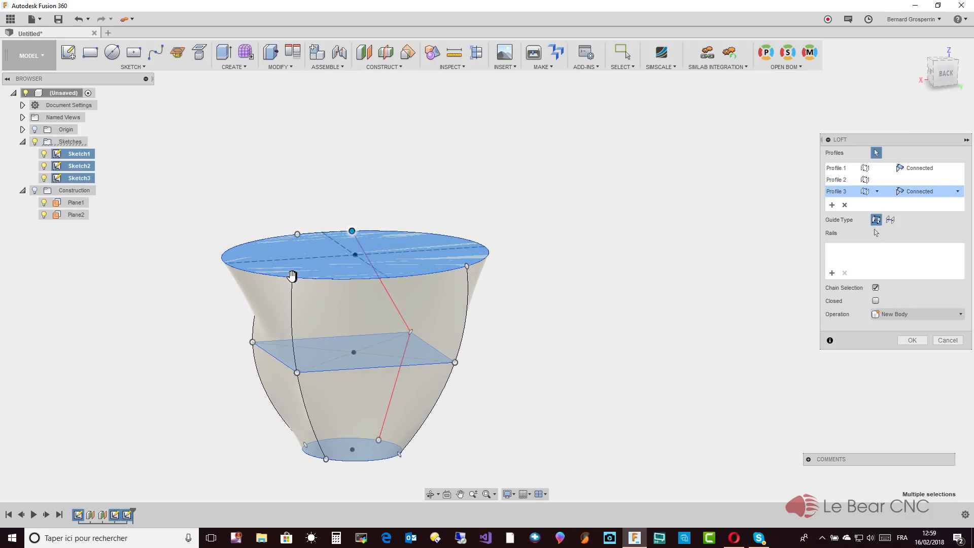
pyautogui.moveTo(292, 278); pyautogui.dragTo(348, 281)
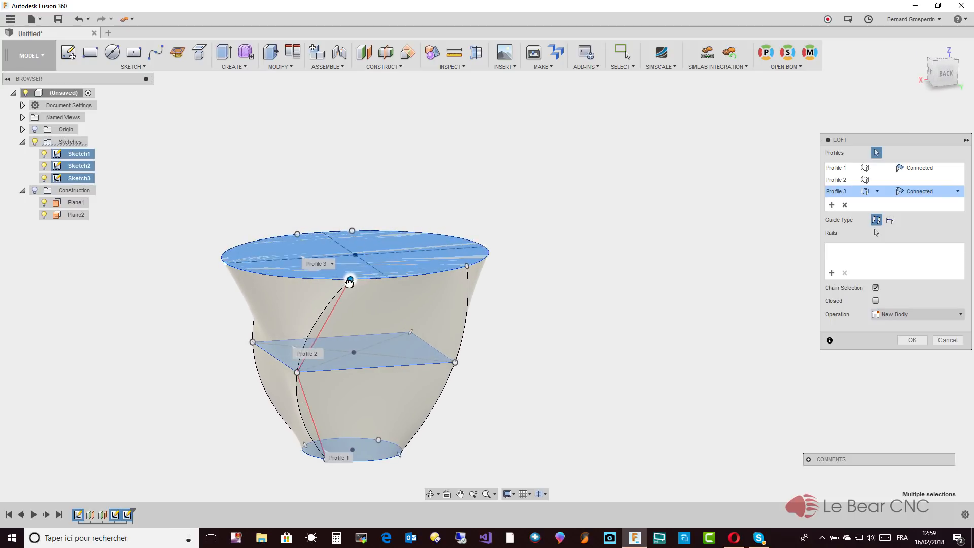
pyautogui.moveTo(467, 266); pyautogui.dragTo(413, 276)
pyautogui.keyDown('shift'); pyautogui.moveTo(414, 341); pyautogui.dragTo(331, 391, button='middle'); pyautogui.keyUp('shift')
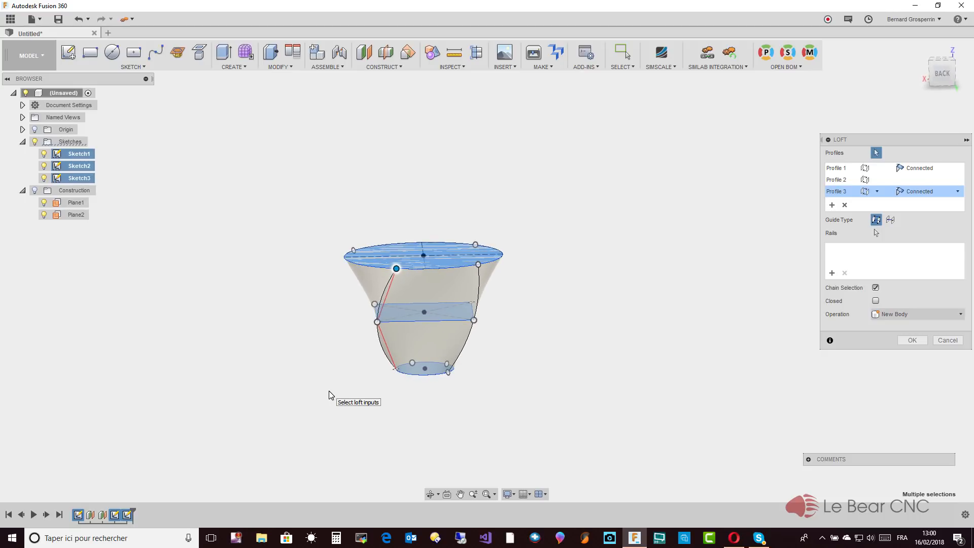
pyautogui.keyDown('shift'); pyautogui.moveTo(484, 383); pyautogui.dragTo(533, 381, button='middle'); pyautogui.keyUp('shift')
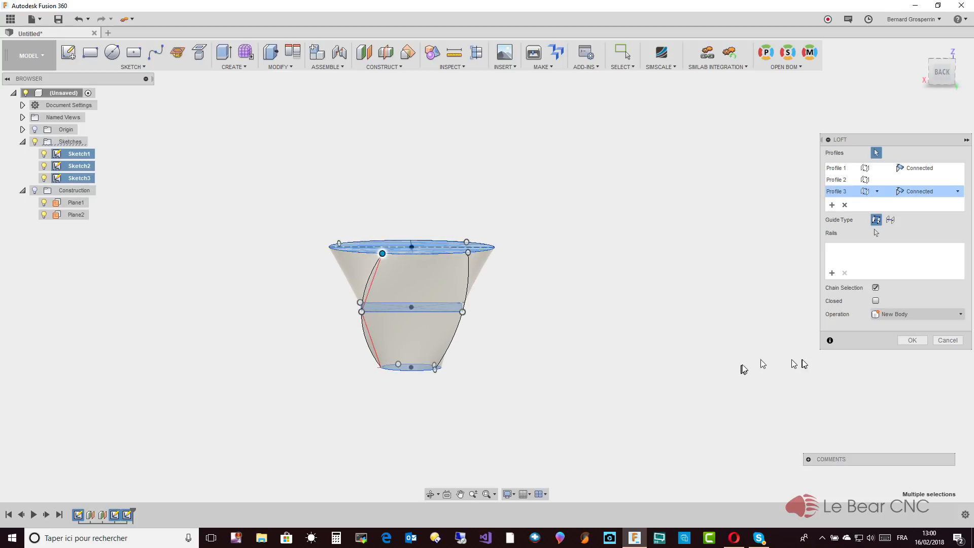
pyautogui.click(912, 340)
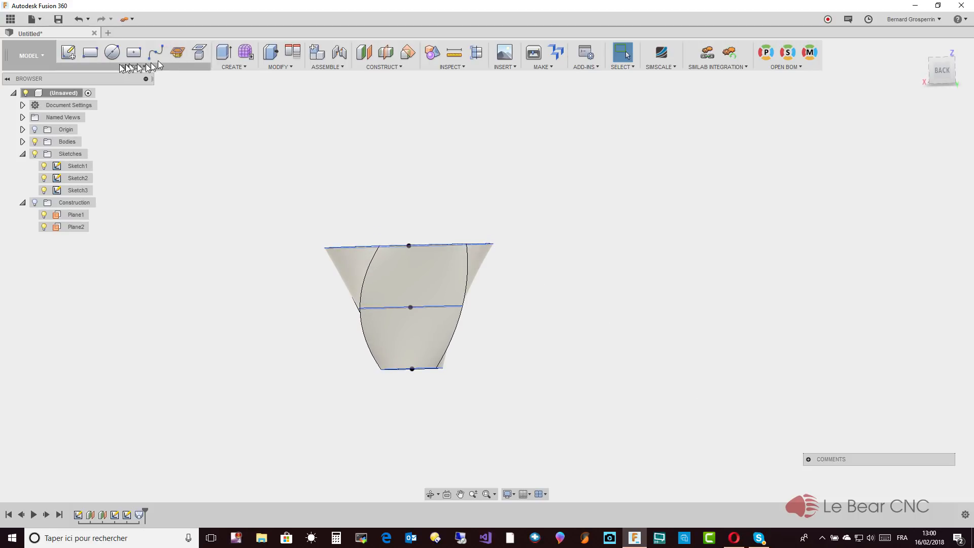
# Sketch a curved four-point spline beside the loft on the vertical origin plane facing the back view, and finish the sketch
pyautogui.click(69, 53)
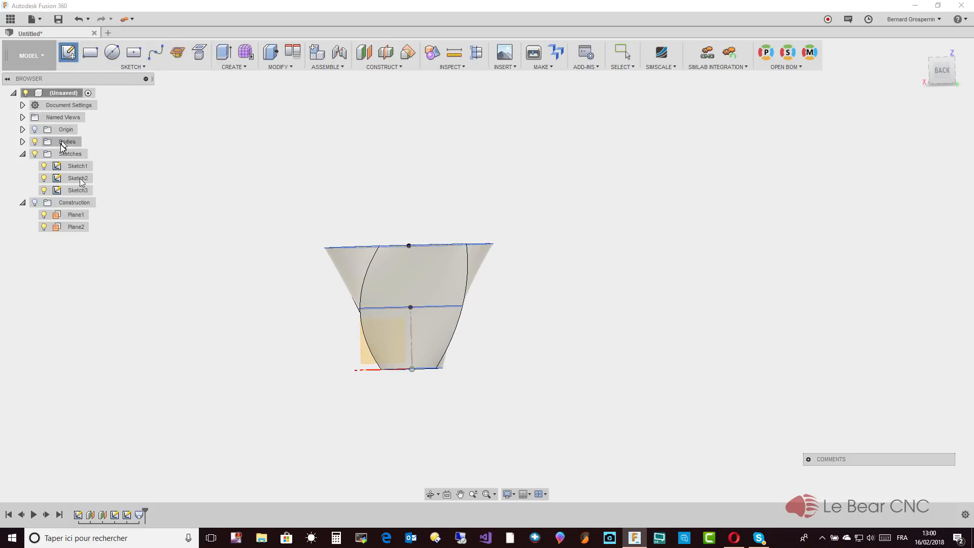
pyautogui.click(370, 365)
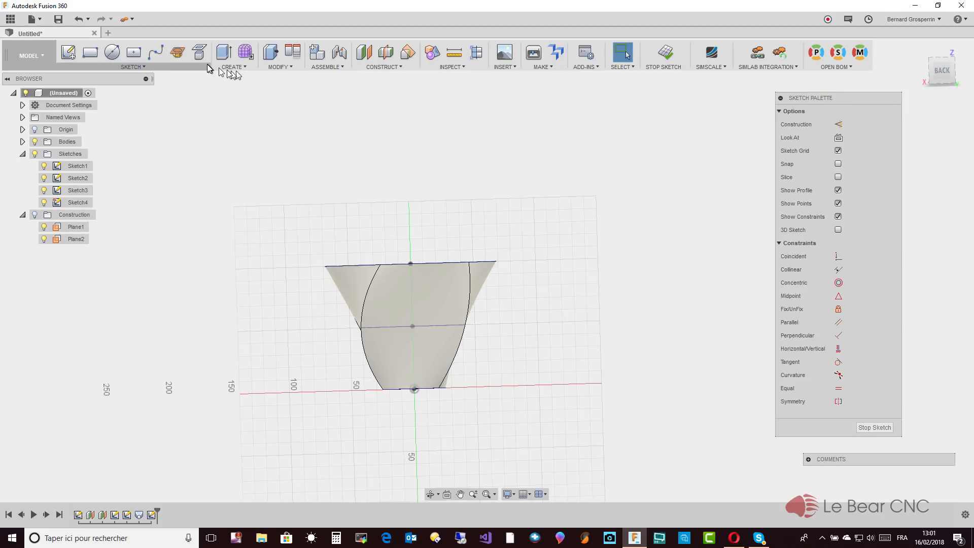
pyautogui.click(155, 52)
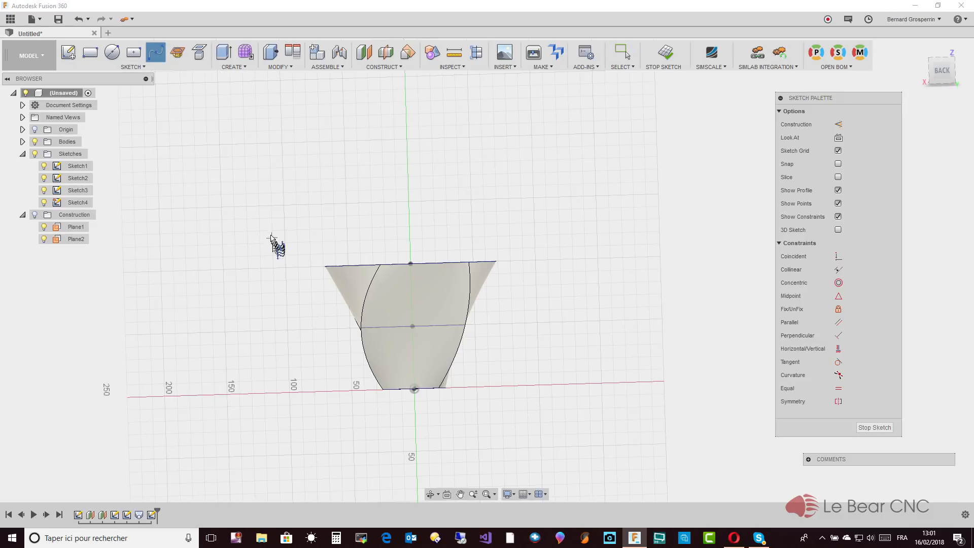
pyautogui.click(295, 261)
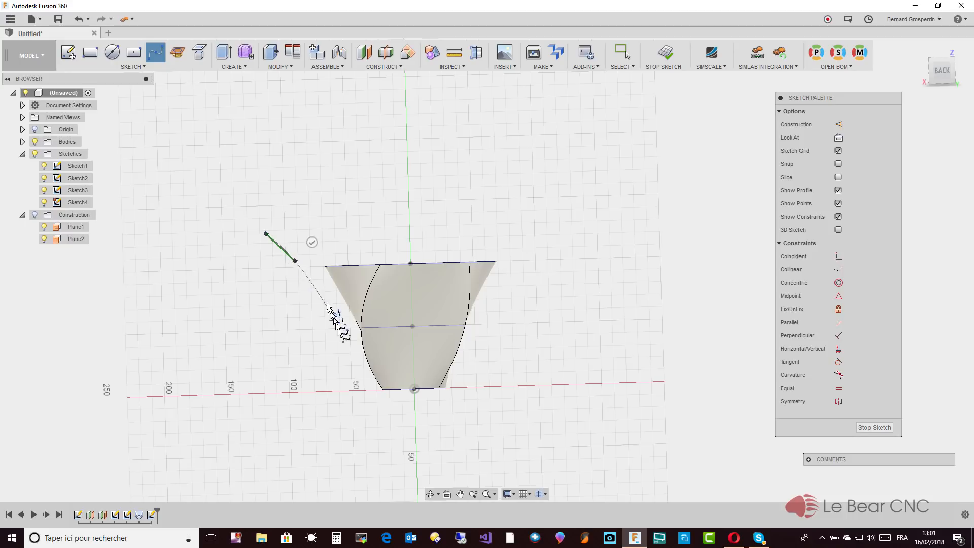
pyautogui.click(340, 337)
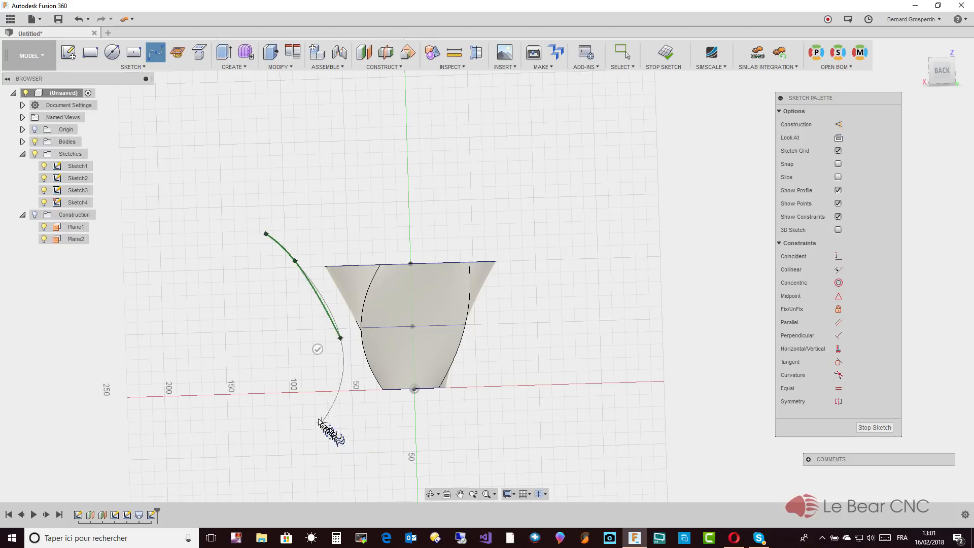
pyautogui.click(313, 401)
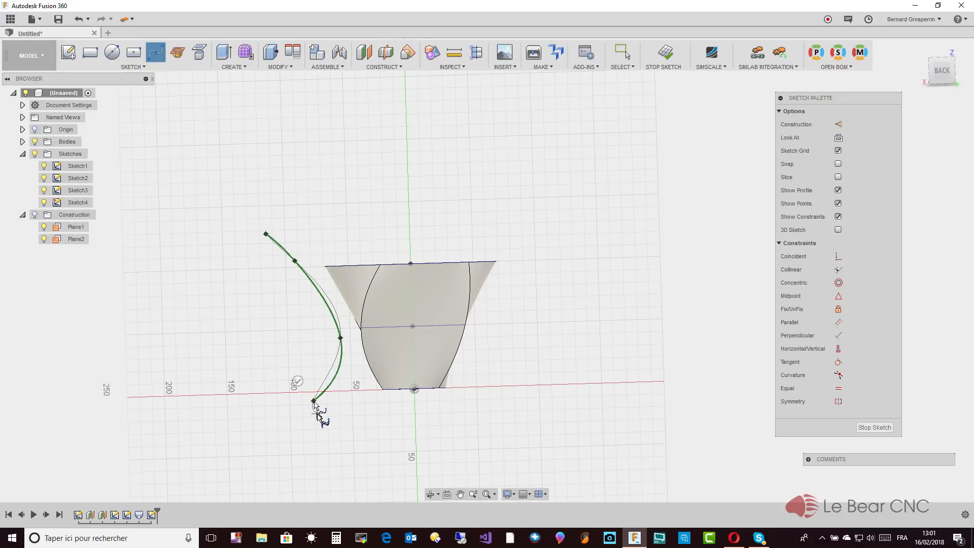
pyautogui.click(297, 381)
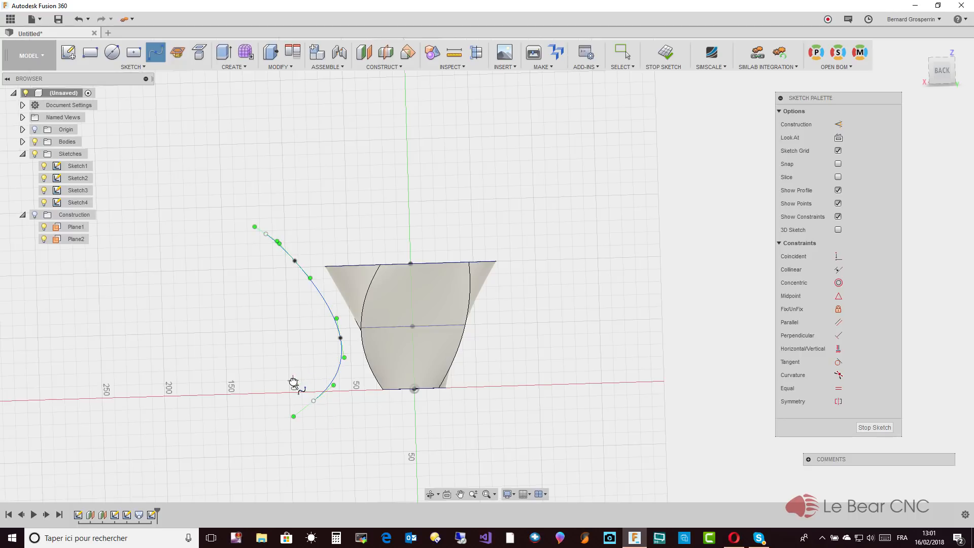
pyautogui.click(872, 427)
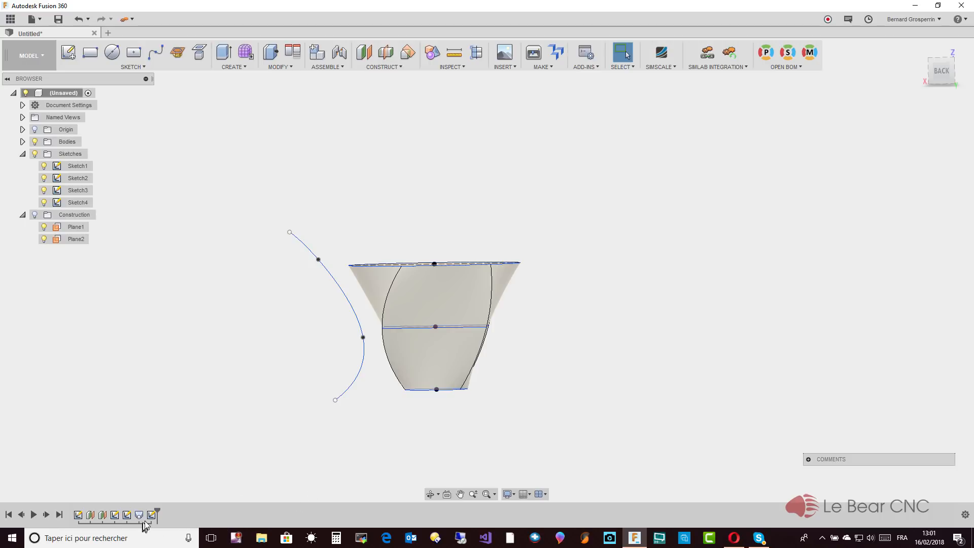
# Move the spline sketch, Sketch4, ahead of the loft in the timeline and open the loft for editing
pyautogui.click(150, 515)
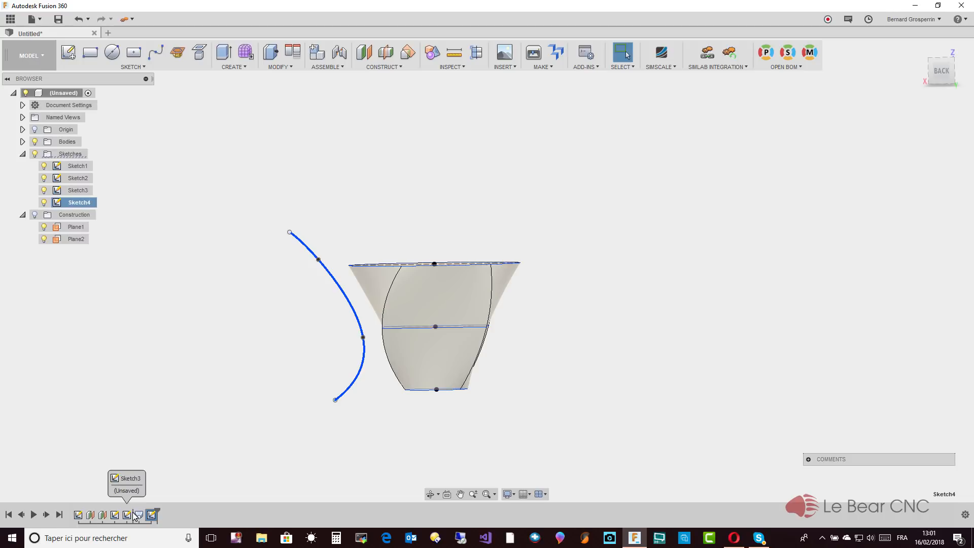
pyautogui.moveTo(134, 514); pyautogui.dragTo(134, 514)
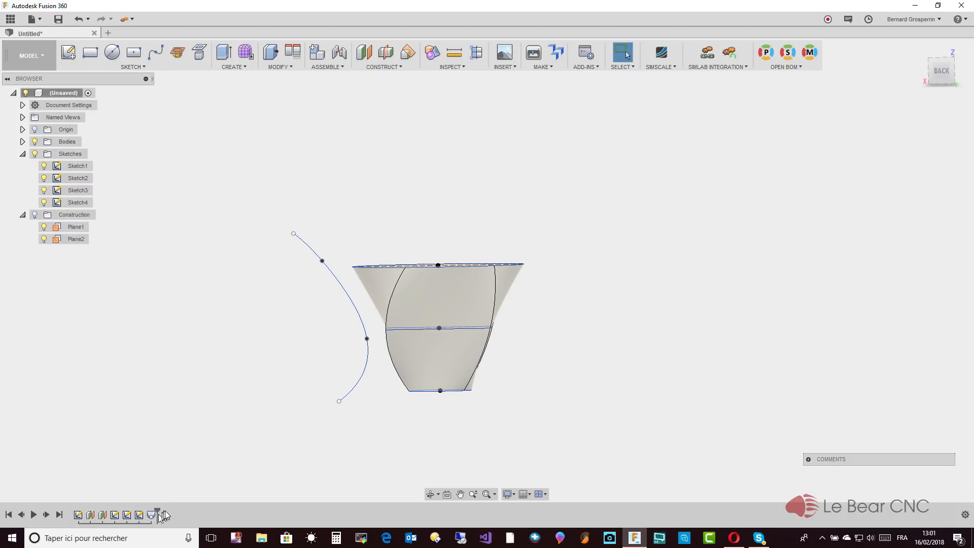
pyautogui.click(151, 516)
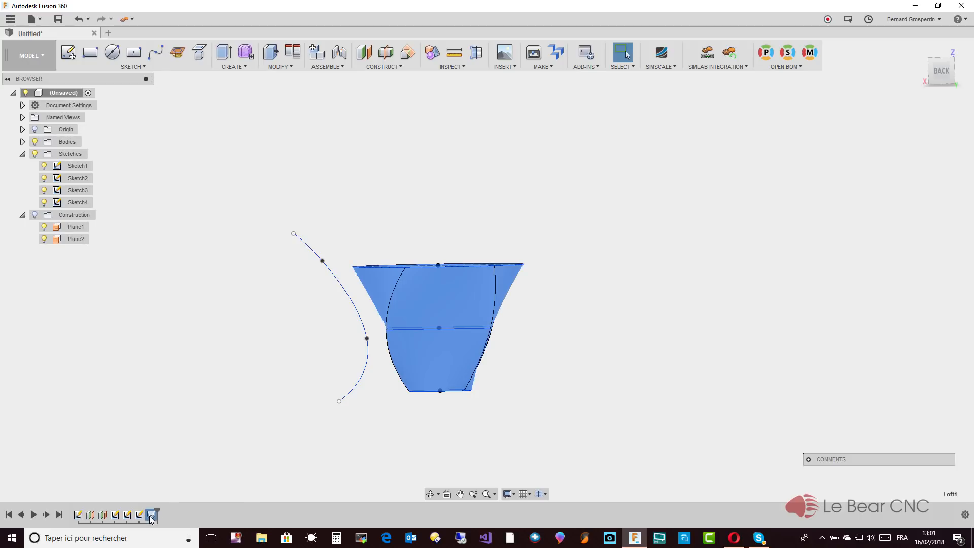
pyautogui.rightClick(151, 516)
pyautogui.click(182, 431)
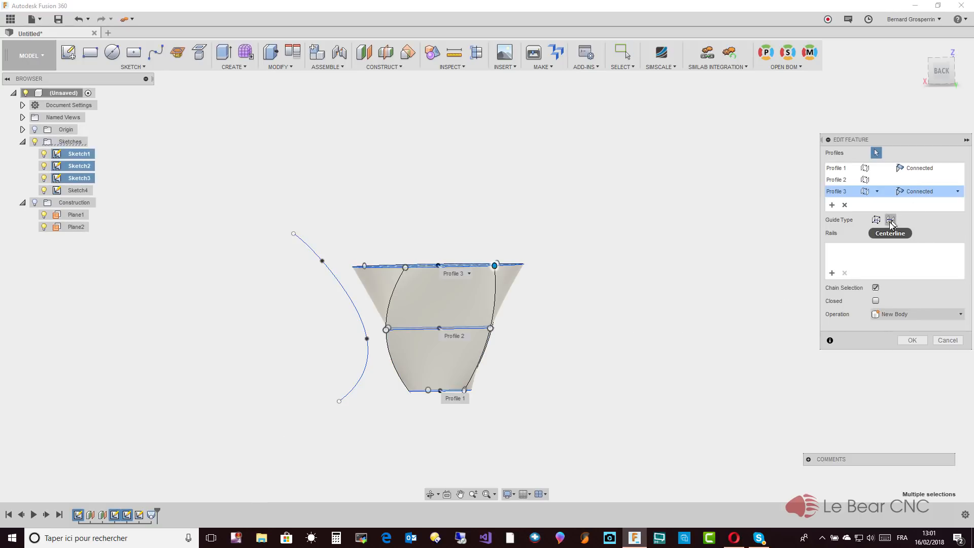
# Set the loft's guide type to Centerline and pick the Sketch4 spline, removing and reselecting it once to compare the shapes
pyautogui.click(890, 222)
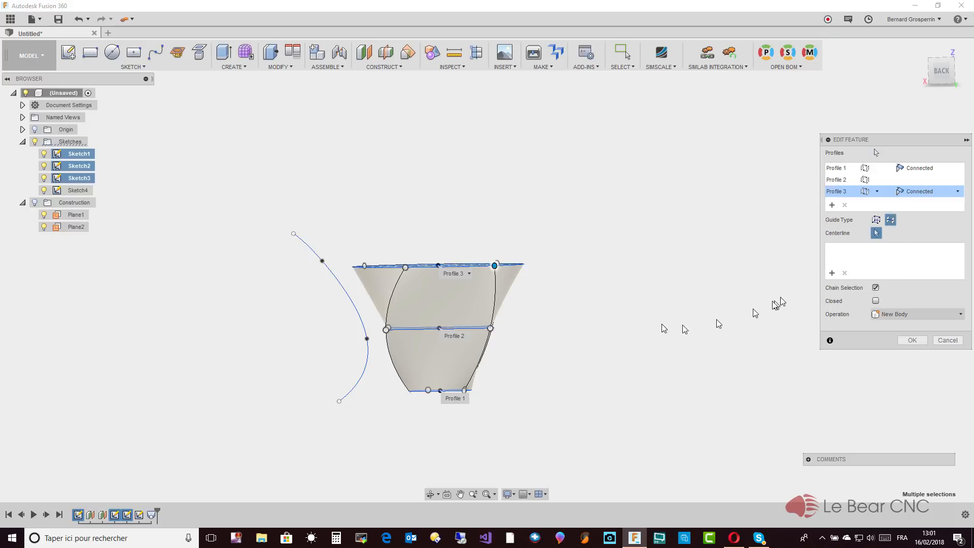
pyautogui.click(310, 250)
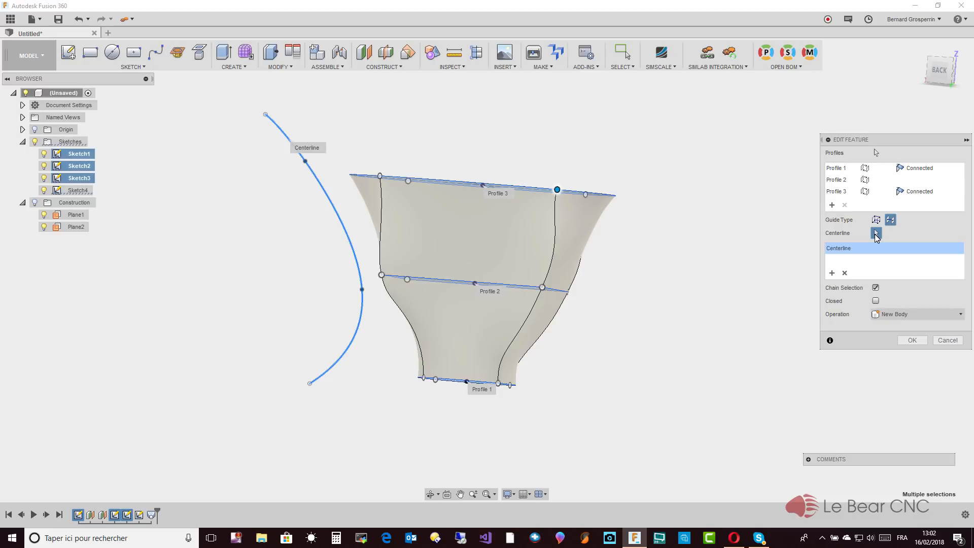
pyautogui.click(844, 273)
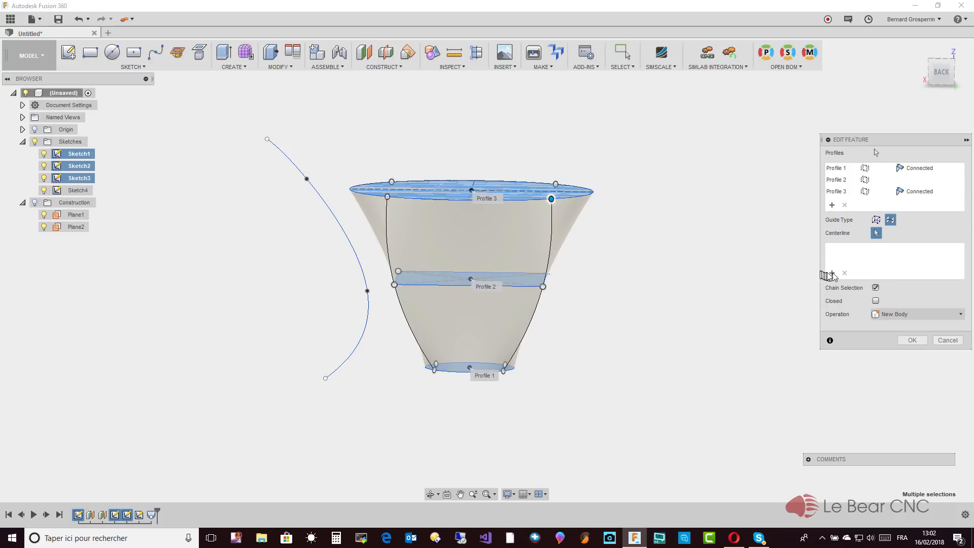
pyautogui.click(833, 274)
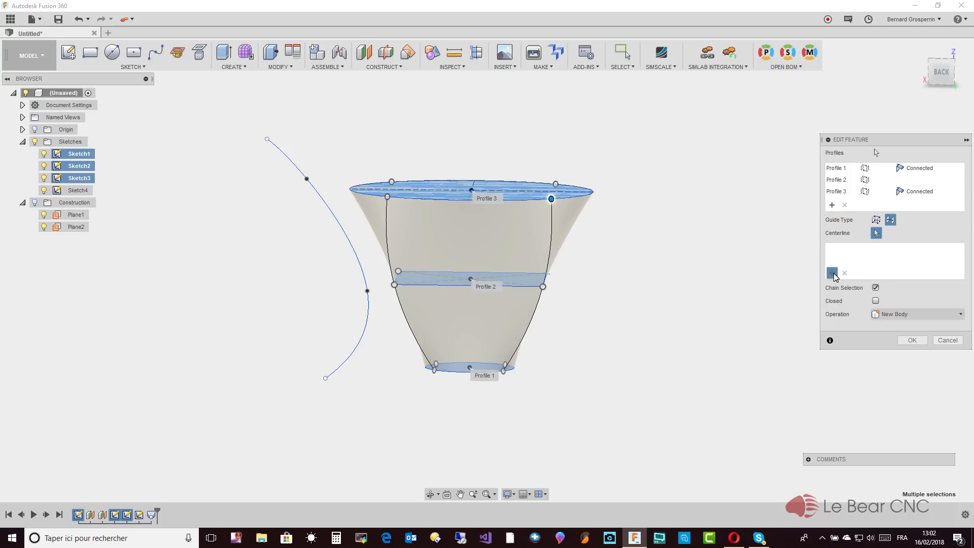
pyautogui.click(360, 350)
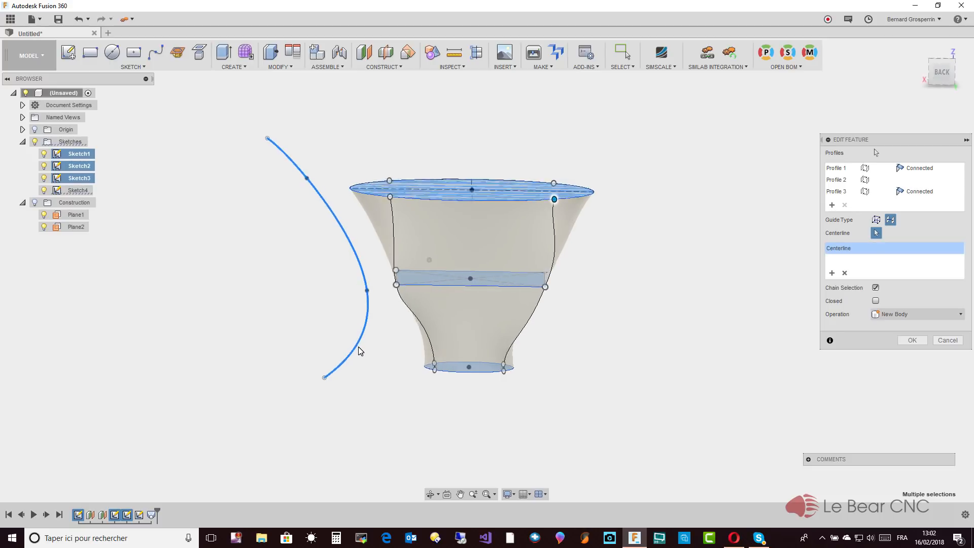
# Inspect the centerline-guided loft, toggle the spline off and on again as the centerline, and apply the edit
pyautogui.keyDown('shift'); pyautogui.moveTo(359, 349); pyautogui.dragTo(527, 259, button='middle'); pyautogui.keyUp('shift')
pyautogui.keyDown('shift'); pyautogui.moveTo(530, 304); pyautogui.dragTo(327, 187, button='middle'); pyautogui.keyUp('shift')
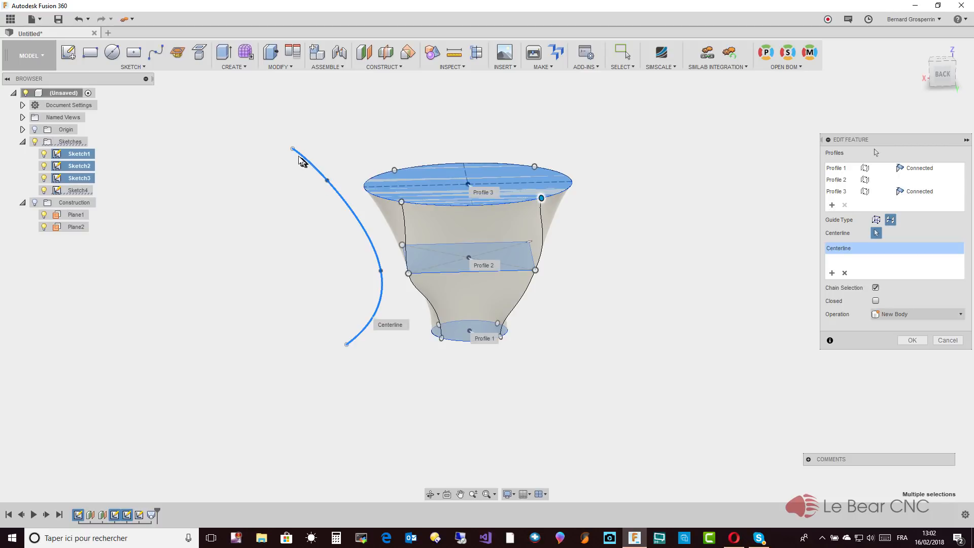
pyautogui.moveTo(293, 148); pyautogui.dragTo(292, 153, button='middle')
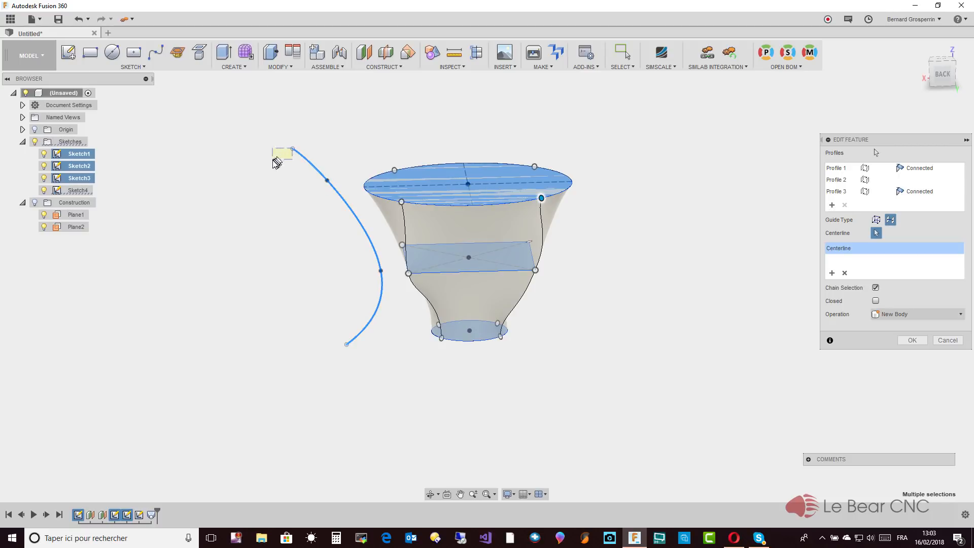
pyautogui.click(329, 186)
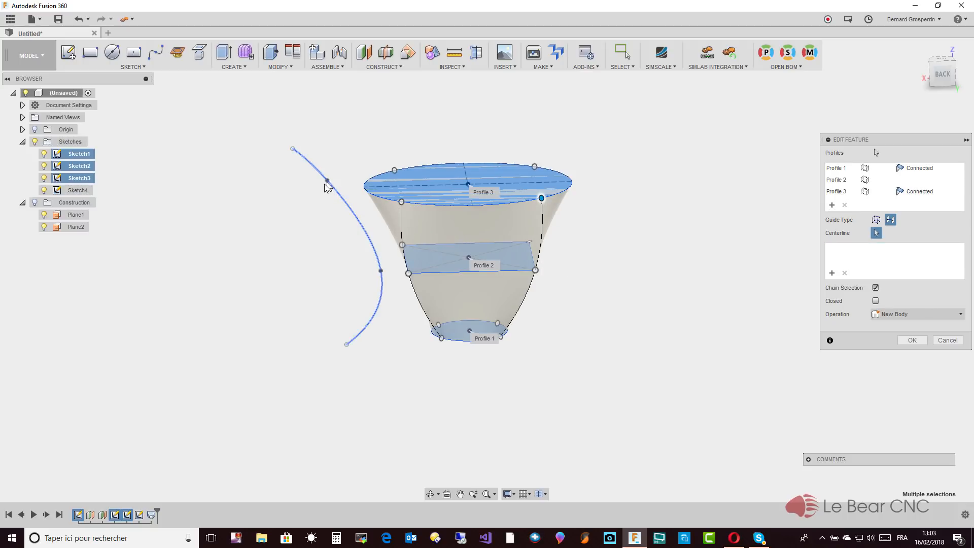
pyautogui.click(327, 185)
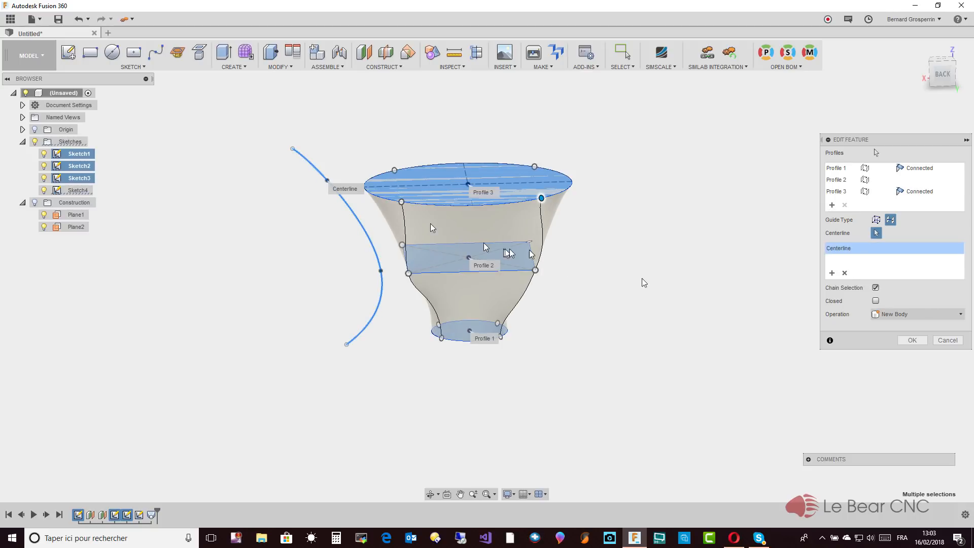
pyautogui.click(913, 340)
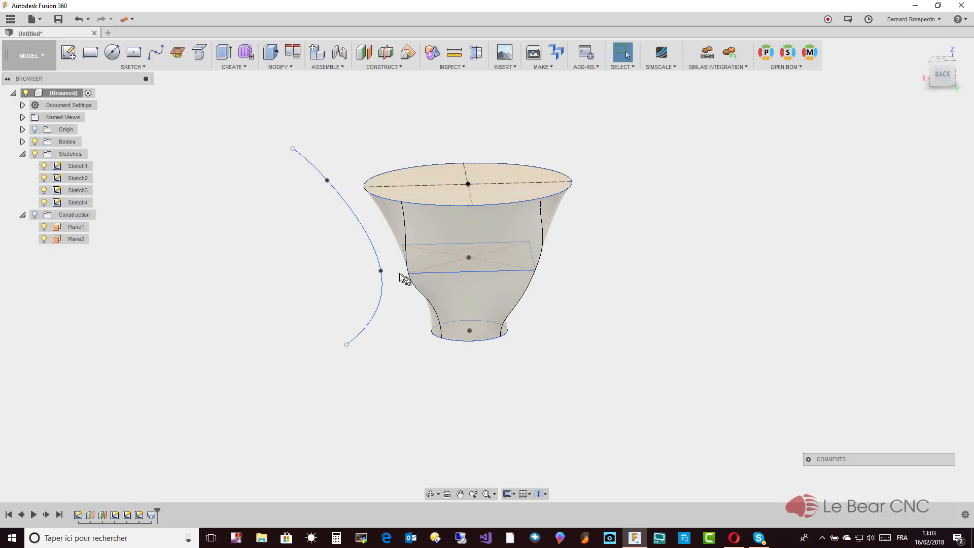
# Raise the spline's lower end, shift its lower inner point toward the loft, and move its upper end down and outward
pyautogui.moveTo(347, 347)
pyautogui.mouseDown()
pyautogui.moveTo(335, 331)
pyautogui.moveTo(365, 326)
pyautogui.moveTo(353, 325)
pyautogui.mouseUp()
pyautogui.click(358, 322)
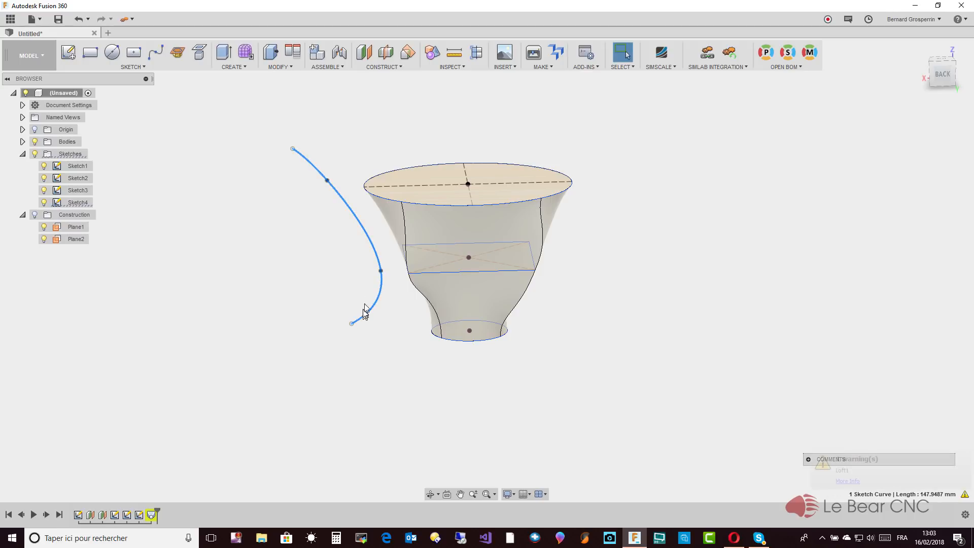
pyautogui.moveTo(382, 276); pyautogui.dragTo(392, 290)
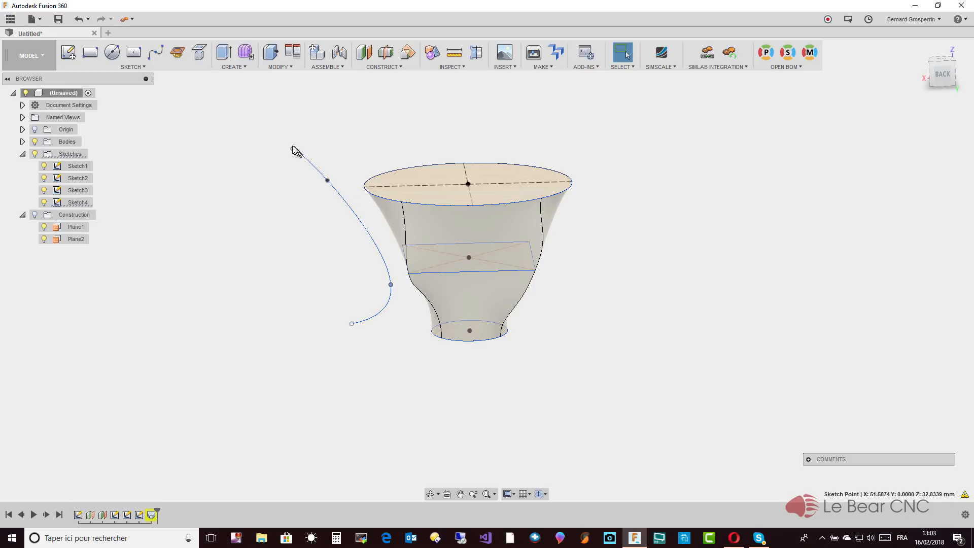
pyautogui.moveTo(292, 152); pyautogui.dragTo(272, 171)
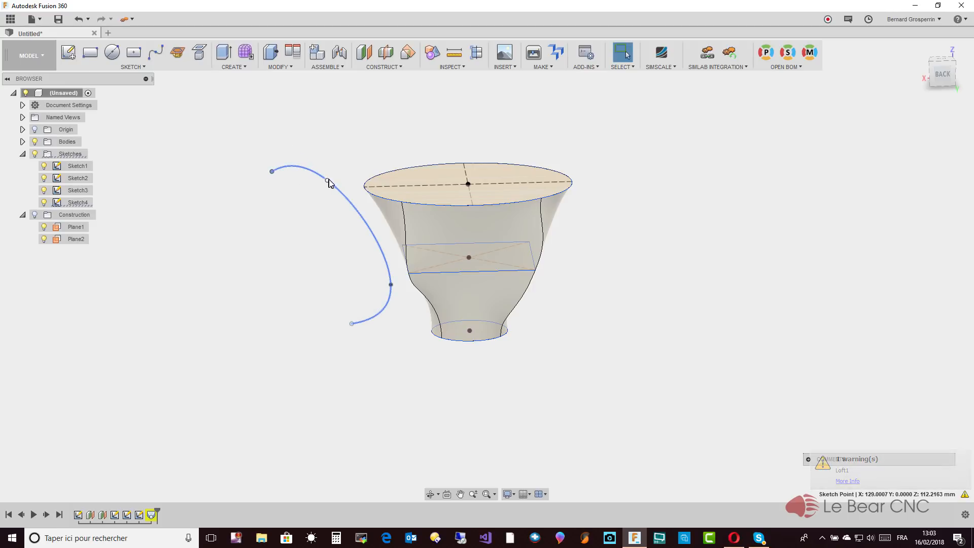
pyautogui.press('Escape')
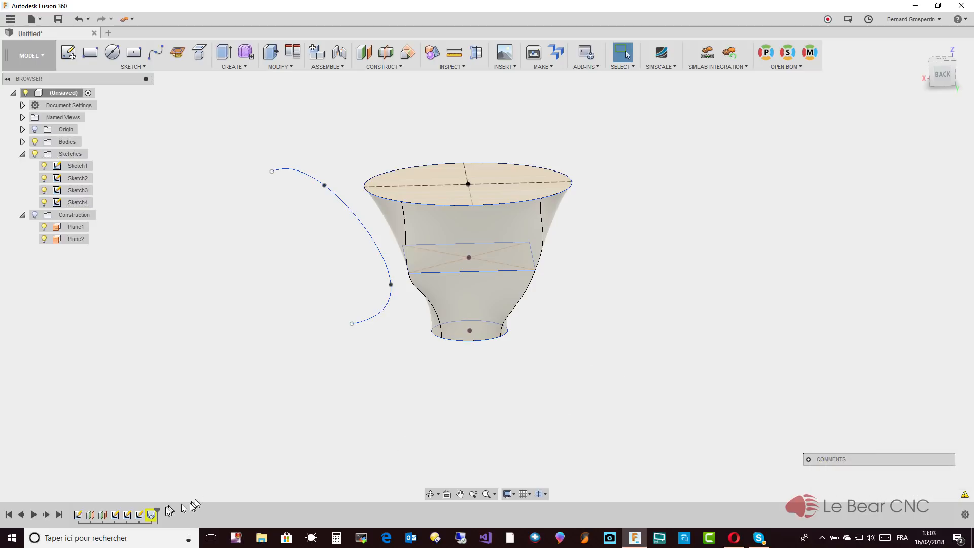
# Try to remove and reselect the reshaped spline as the loft's centerline, and cancel the edit
pyautogui.rightClick(151, 517)
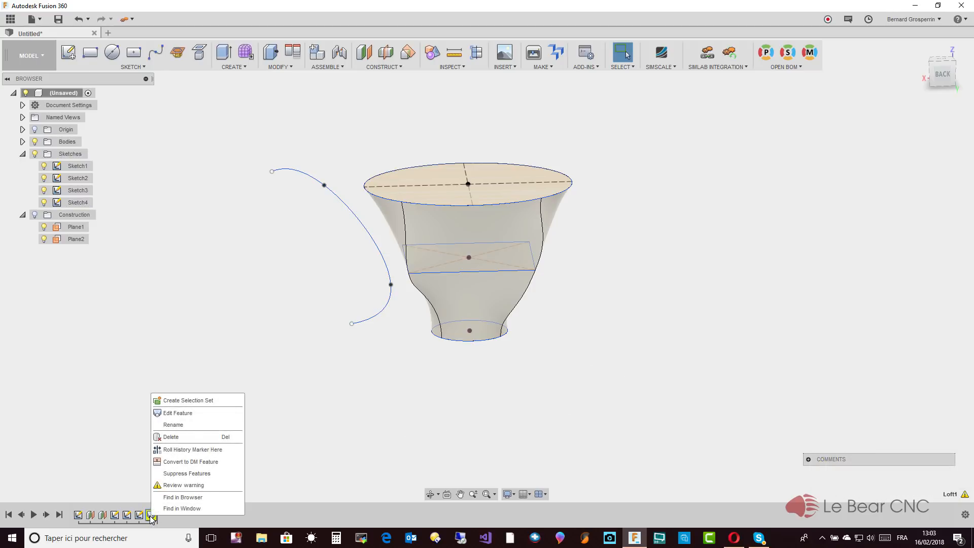
pyautogui.click(178, 413)
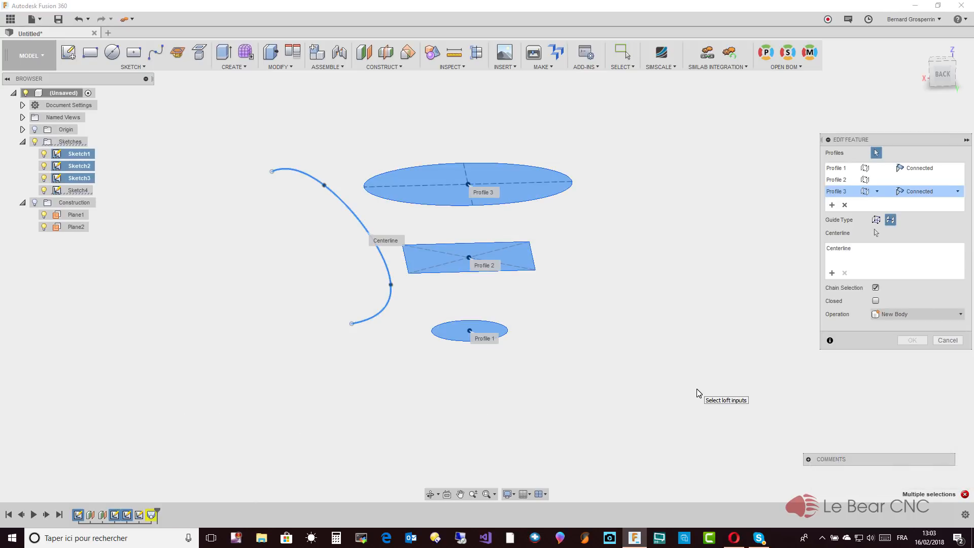
pyautogui.click(840, 254)
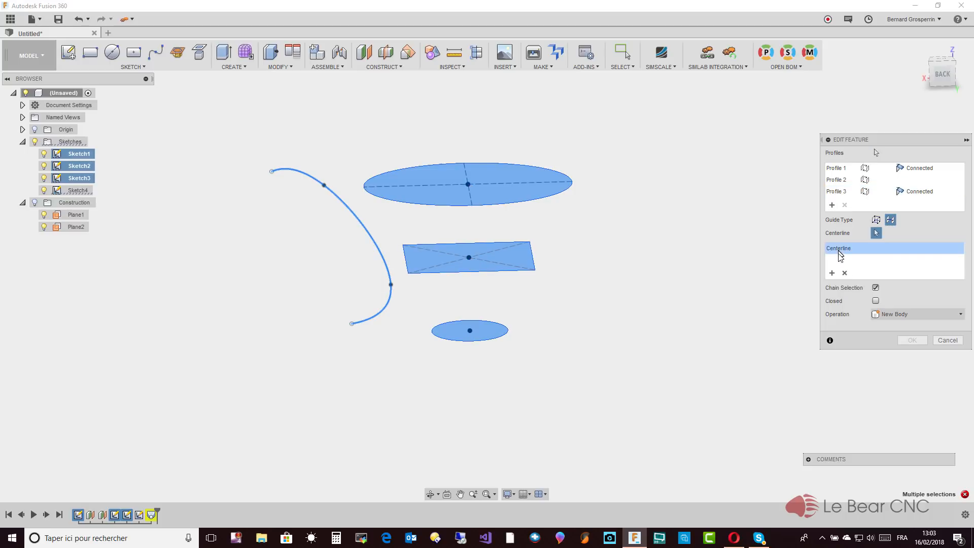
pyautogui.click(849, 277)
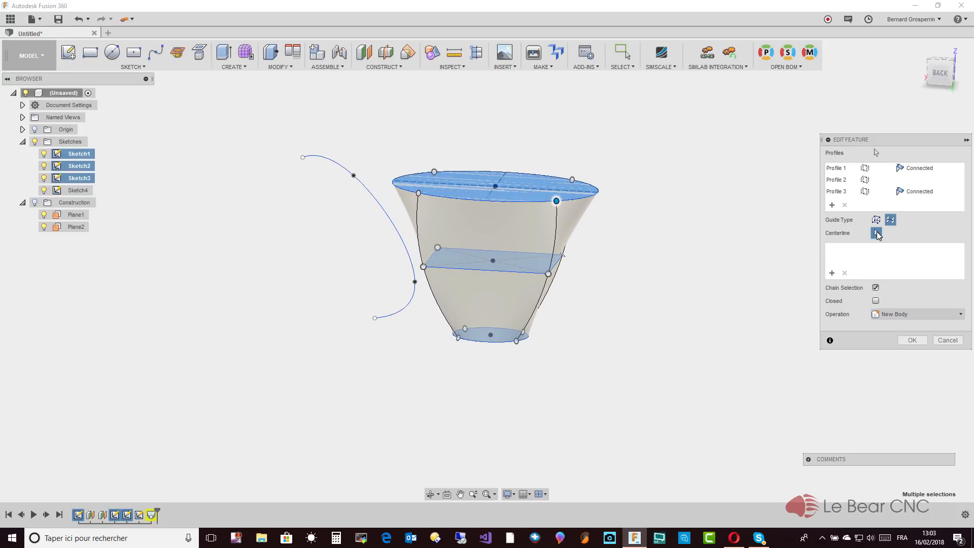
pyautogui.click(415, 298)
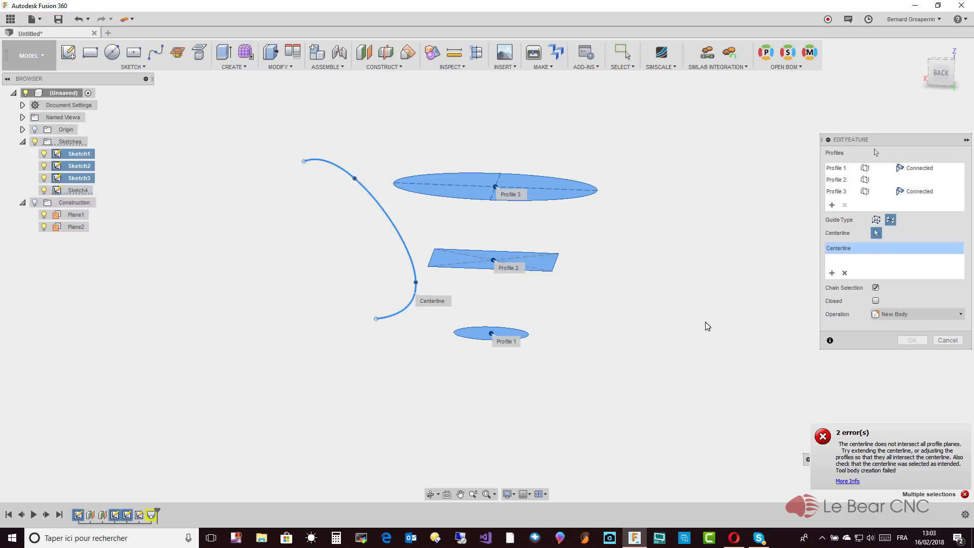
pyautogui.click(947, 340)
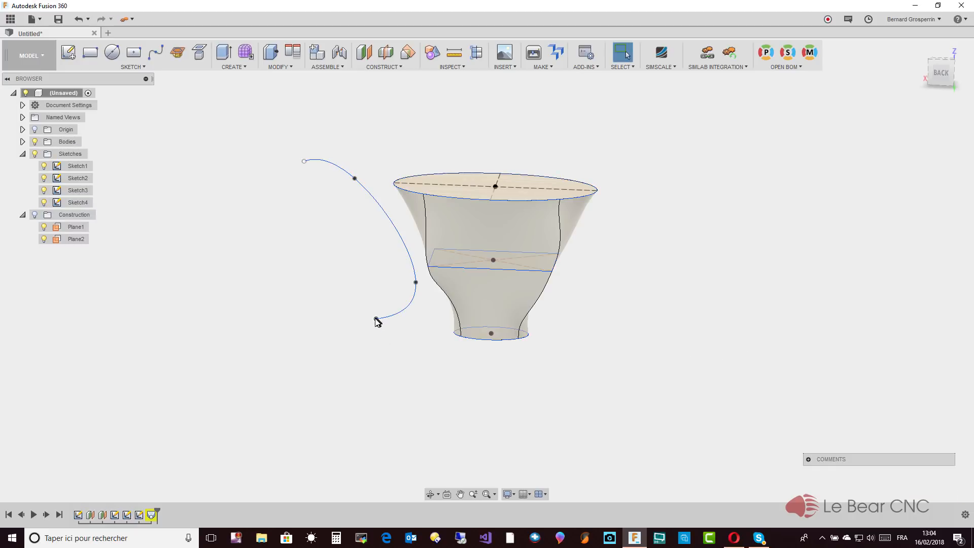
# Reshape the spline into an S with points at about X 55 Z -15, X 43 Z 20, X 87 Z 66 and X 88 Z 121 mm
pyautogui.moveTo(376, 320); pyautogui.dragTo(407, 354)
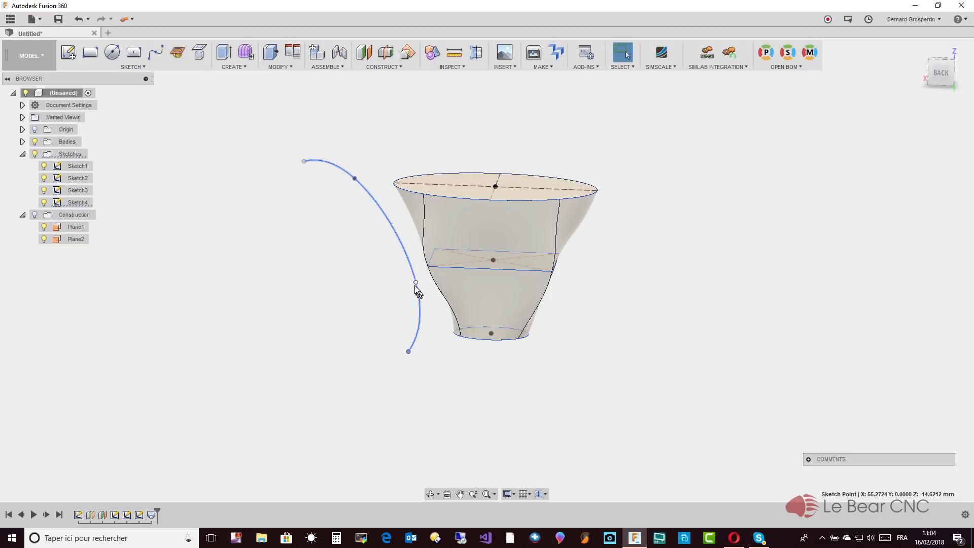
pyautogui.moveTo(416, 284); pyautogui.dragTo(428, 302)
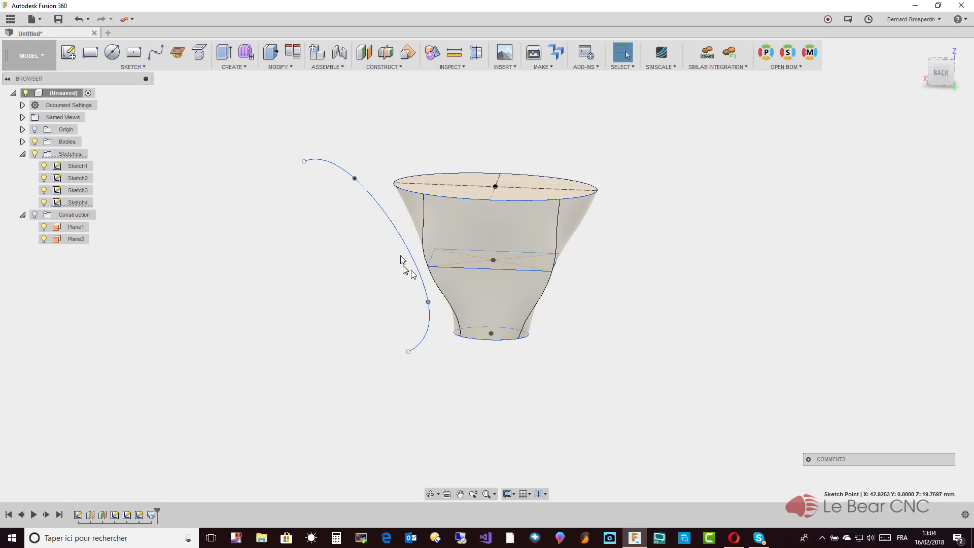
pyautogui.moveTo(354, 178)
pyautogui.mouseDown()
pyautogui.moveTo(387, 217)
pyautogui.moveTo(365, 231)
pyautogui.mouseUp()
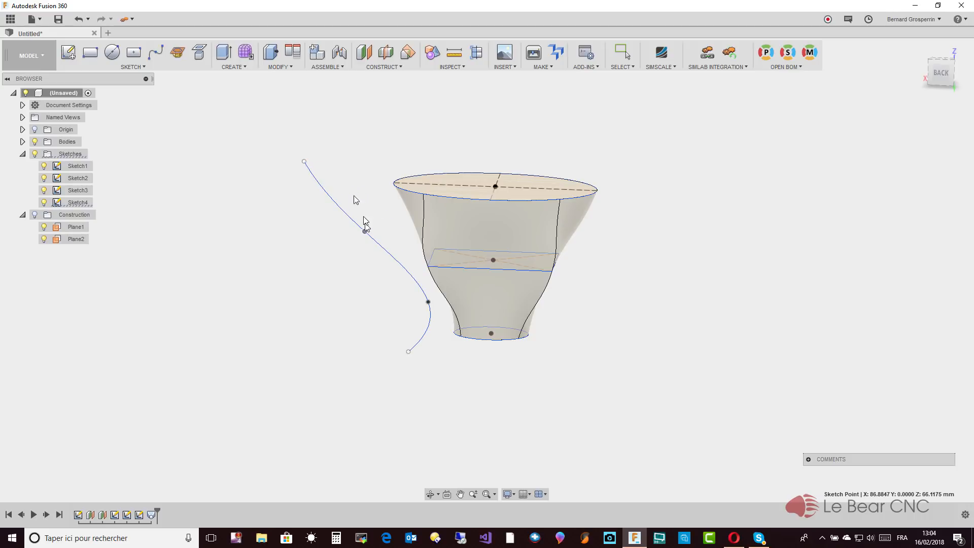
pyautogui.moveTo(305, 161); pyautogui.dragTo(364, 154)
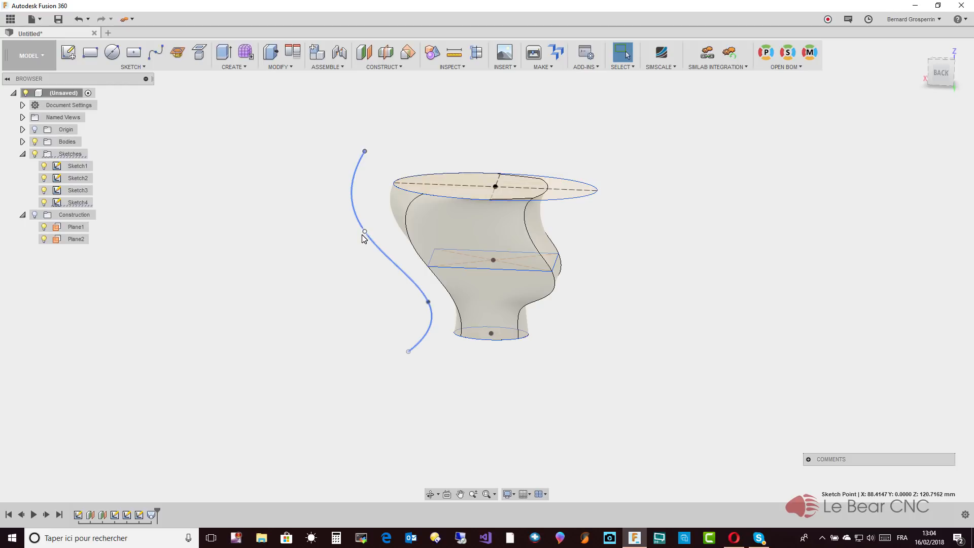
pyautogui.keyDown('shift'); pyautogui.moveTo(363, 235); pyautogui.dragTo(299, 388, button='middle'); pyautogui.keyUp('shift')
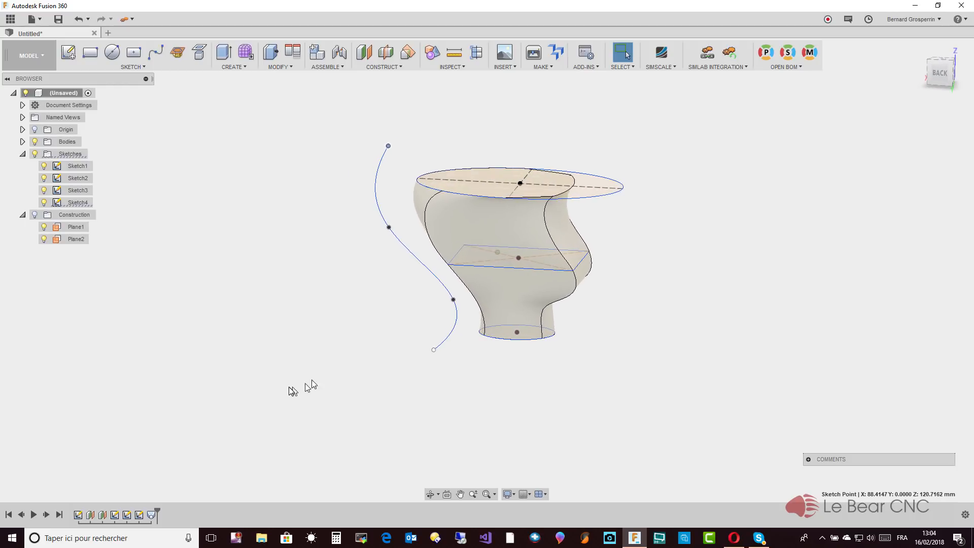
# Edit the loft again, remove the spline centerline, and set the guide type to Rails
pyautogui.rightClick(152, 515)
pyautogui.click(187, 431)
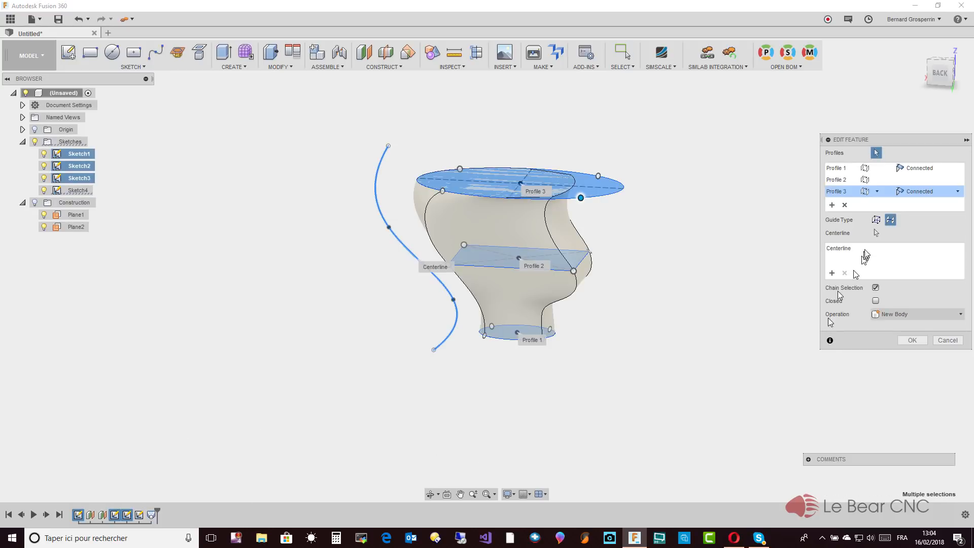
pyautogui.keyDown('shift'); pyautogui.moveTo(705, 296); pyautogui.dragTo(689, 293, button='middle'); pyautogui.keyUp('shift')
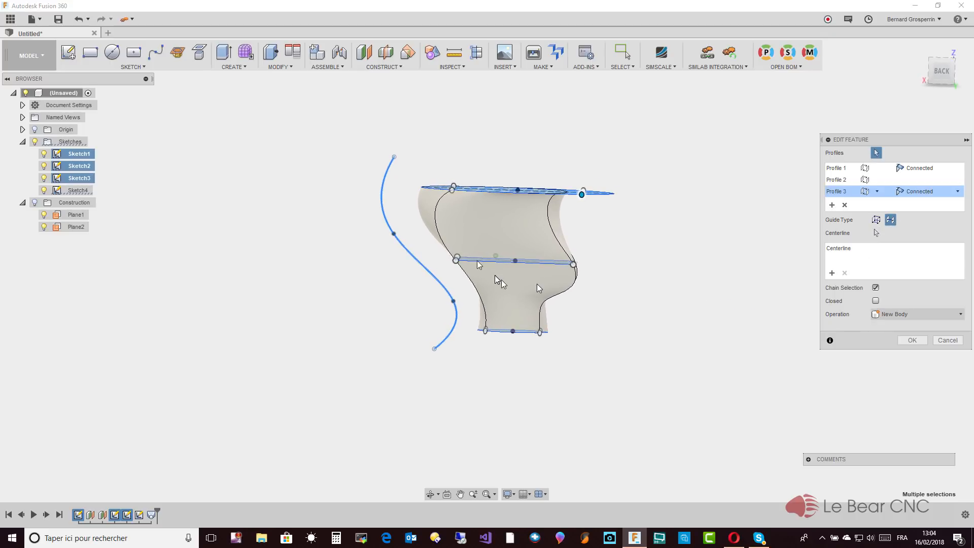
pyautogui.keyDown('shift'); pyautogui.moveTo(436, 339); pyautogui.dragTo(533, 262, button='middle'); pyautogui.keyUp('shift')
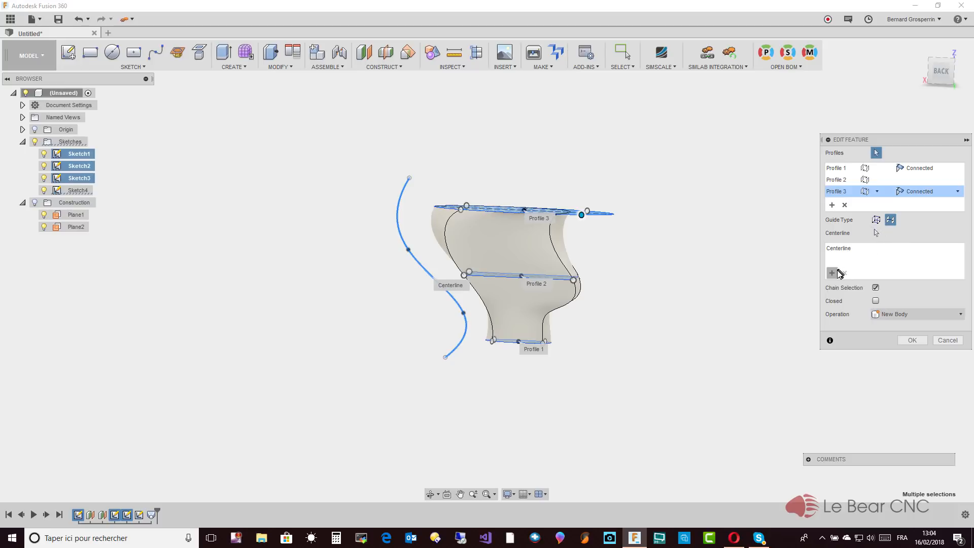
pyautogui.click(844, 251)
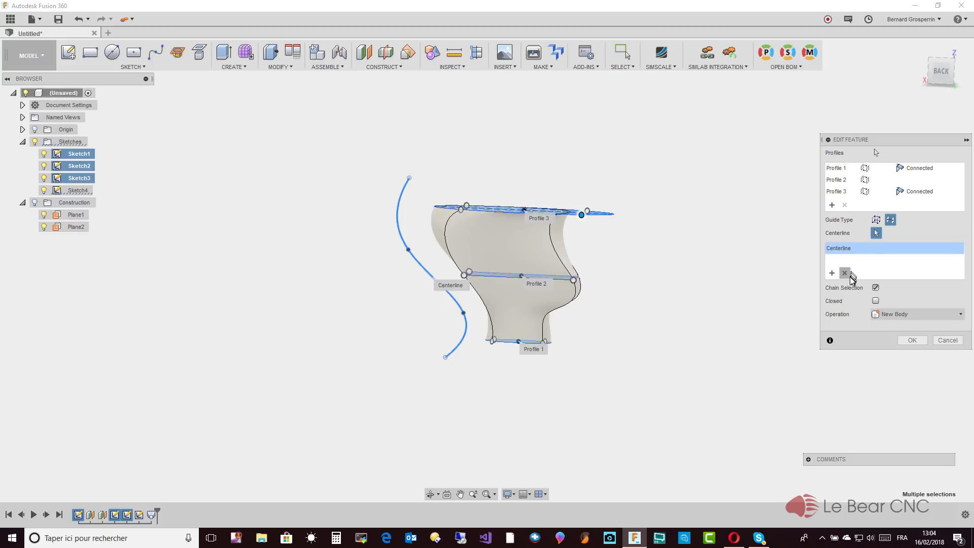
pyautogui.click(846, 273)
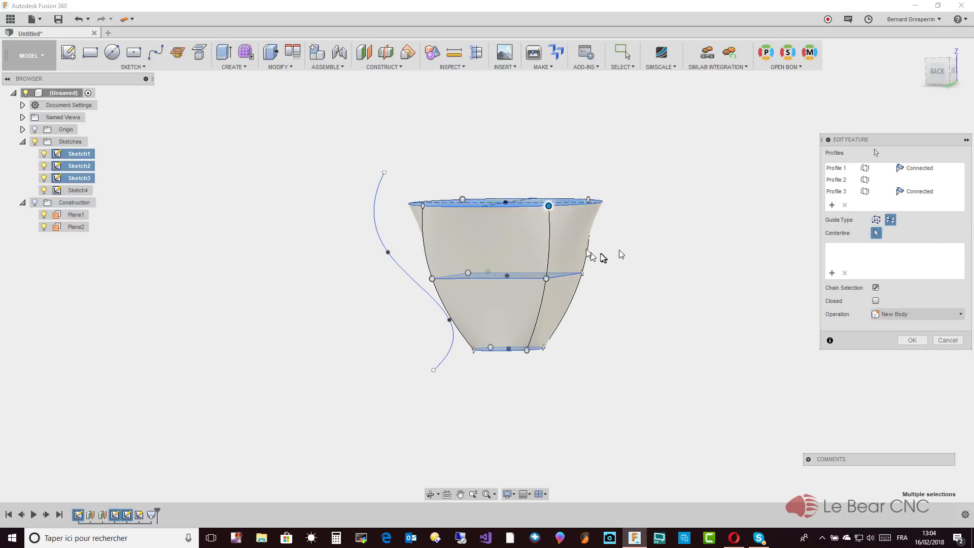
pyautogui.click(876, 221)
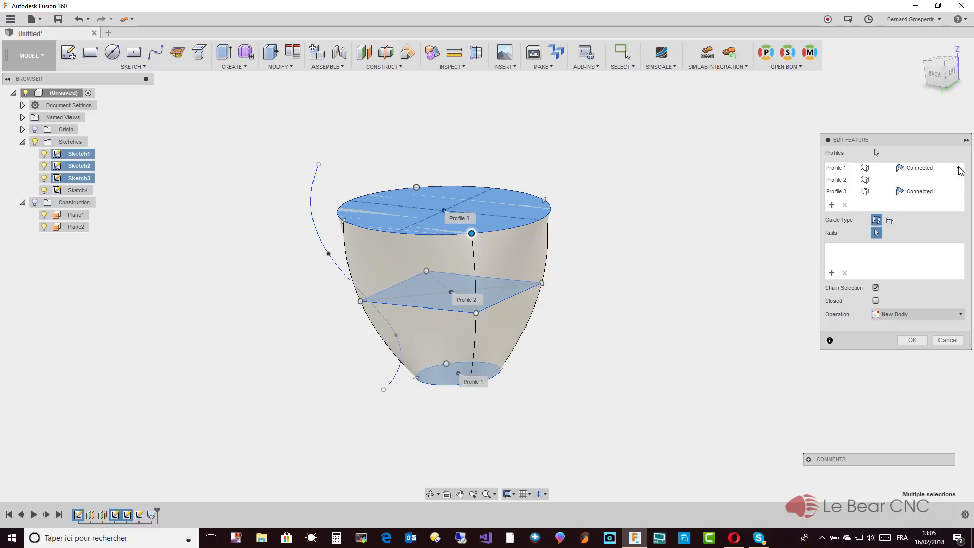
# Set the Profile 1 and Profile 3 end conditions to Direction, with Profile 3's takeoff weight at 1.5 and takeoff angle at 60 degrees
pyautogui.click(958, 170)
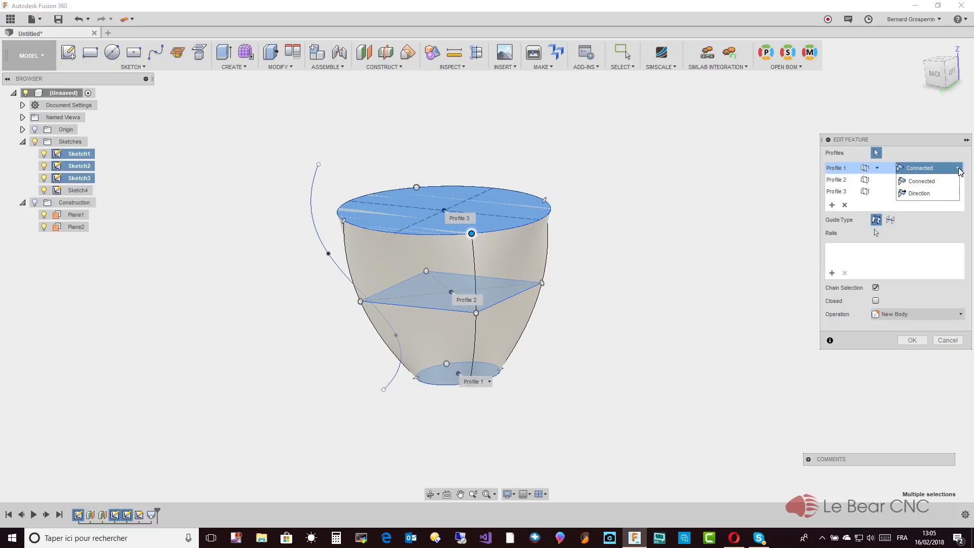
pyautogui.click(926, 198)
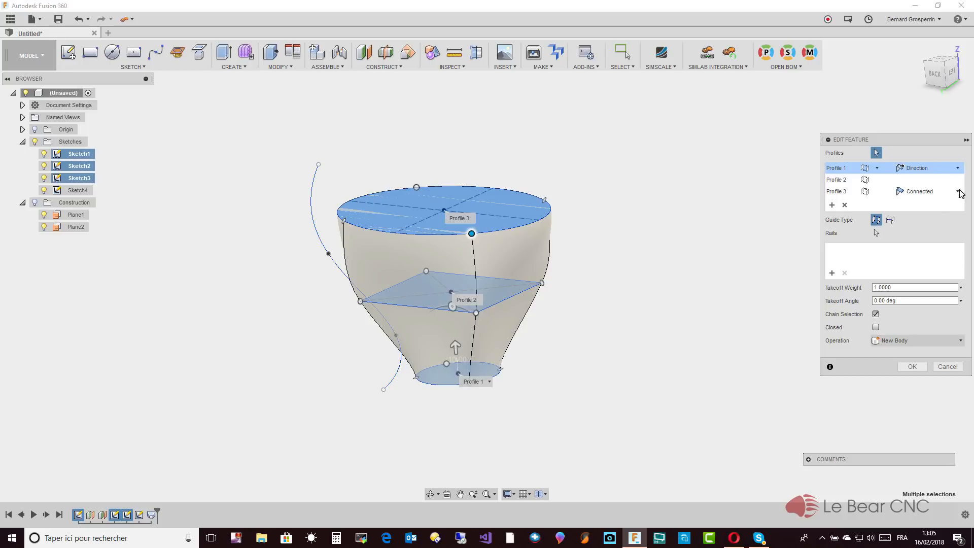
pyautogui.click(957, 191)
pyautogui.click(927, 217)
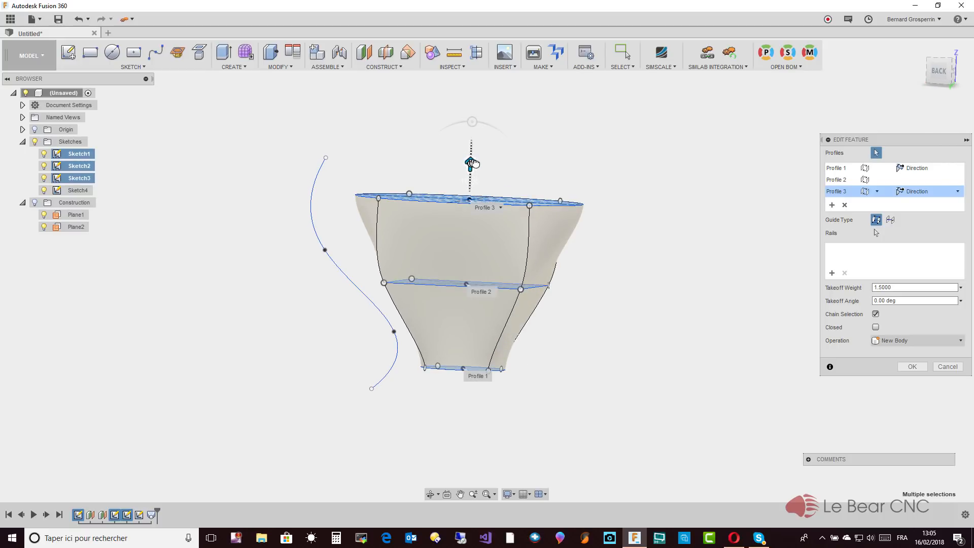
pyautogui.moveTo(492, 169); pyautogui.dragTo(489, 148)
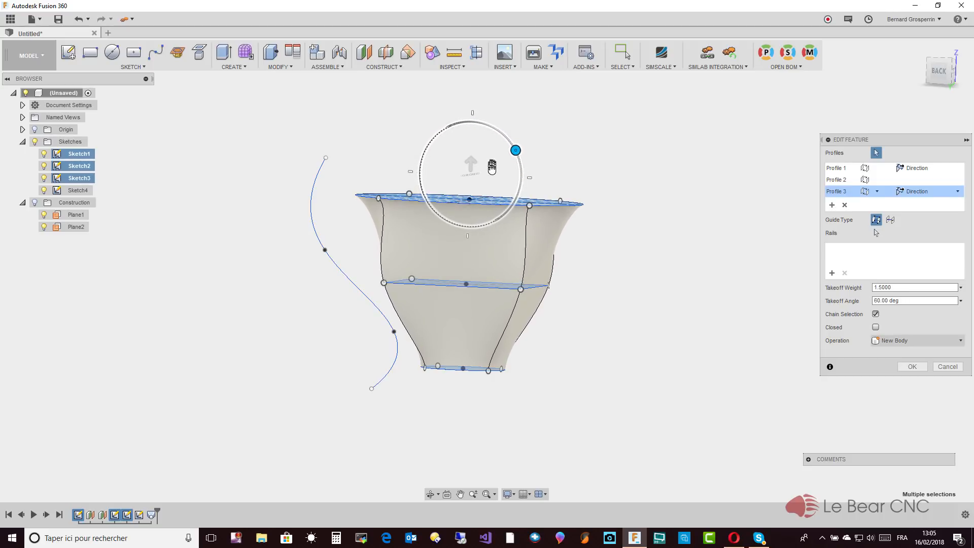
# Set the Profile 3 takeoff angle to 65 degrees and apply the loft edit
pyautogui.moveTo(515, 151); pyautogui.dragTo(521, 182)
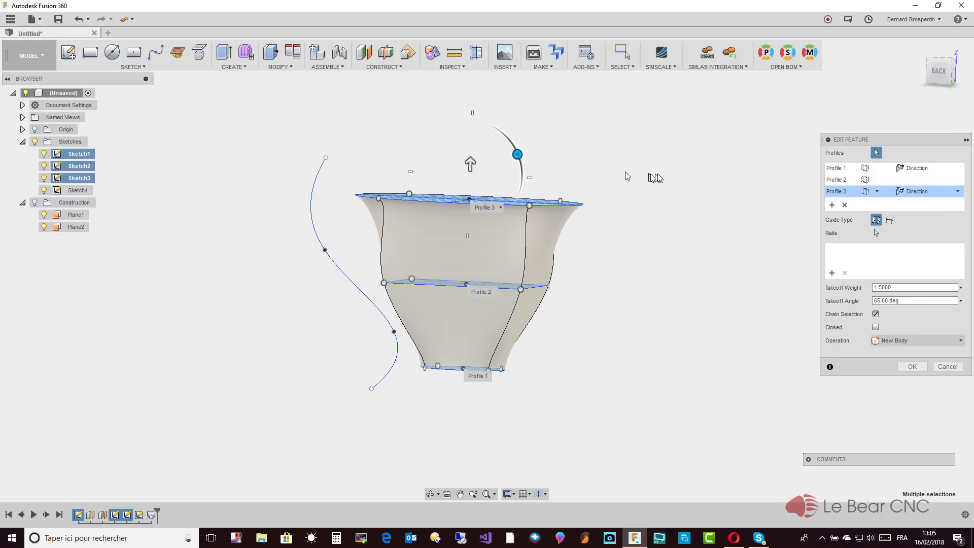
pyautogui.keyDown('shift'); pyautogui.moveTo(659, 179); pyautogui.dragTo(638, 335, button='middle'); pyautogui.keyUp('shift')
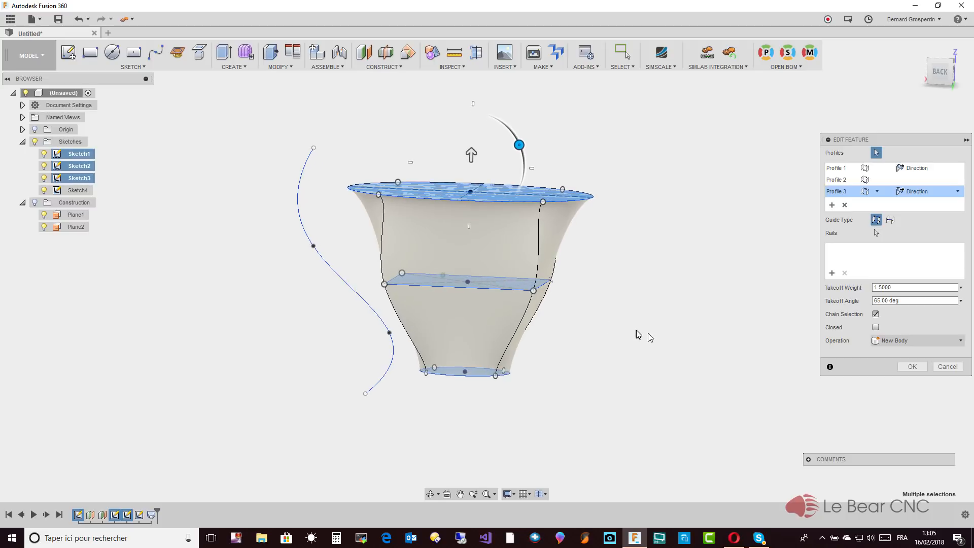
pyautogui.click(912, 367)
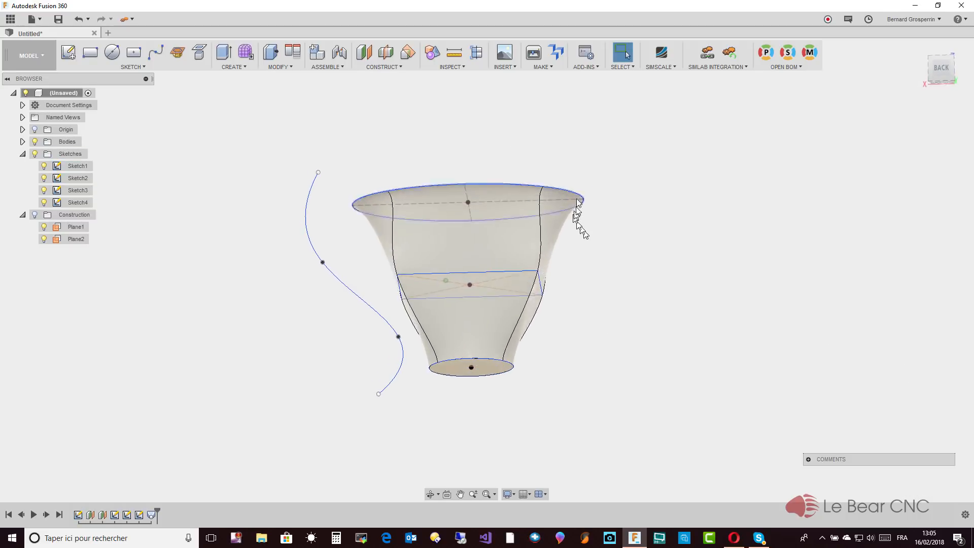
pyautogui.keyDown('shift'); pyautogui.moveTo(577, 203); pyautogui.dragTo(558, 384, button='middle'); pyautogui.keyUp('shift')
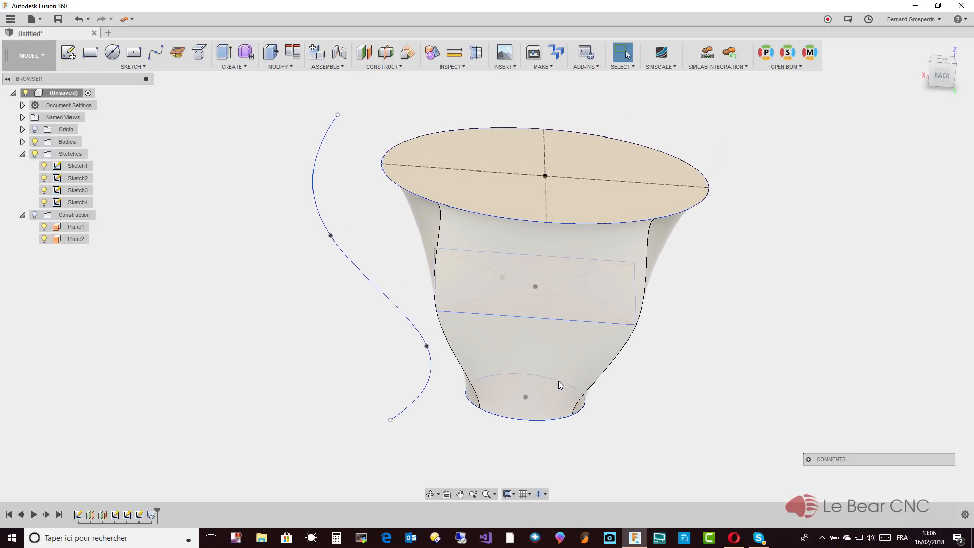
# Shell the lofted body to a 2 mm inside thickness, opening its upper elliptical face
pyautogui.click(546, 251)
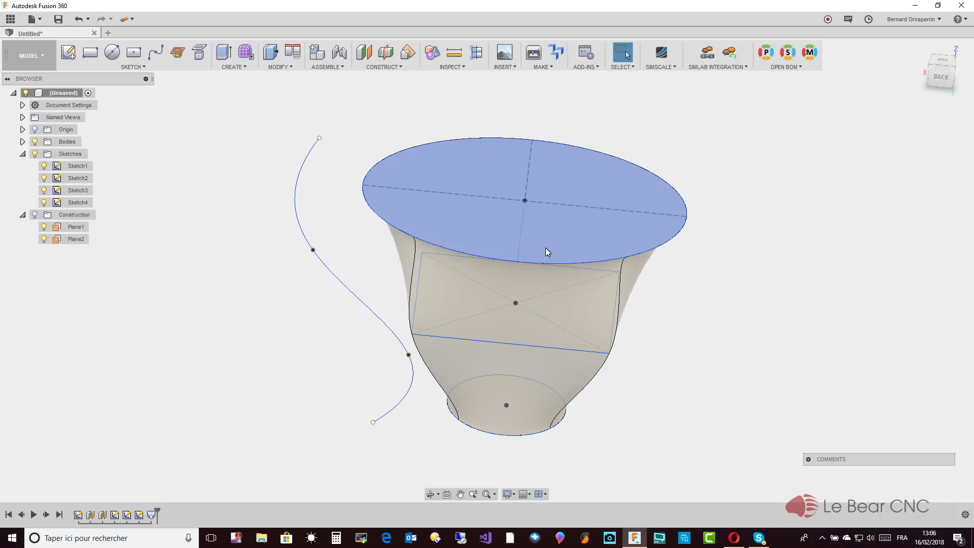
pyautogui.click(545, 249)
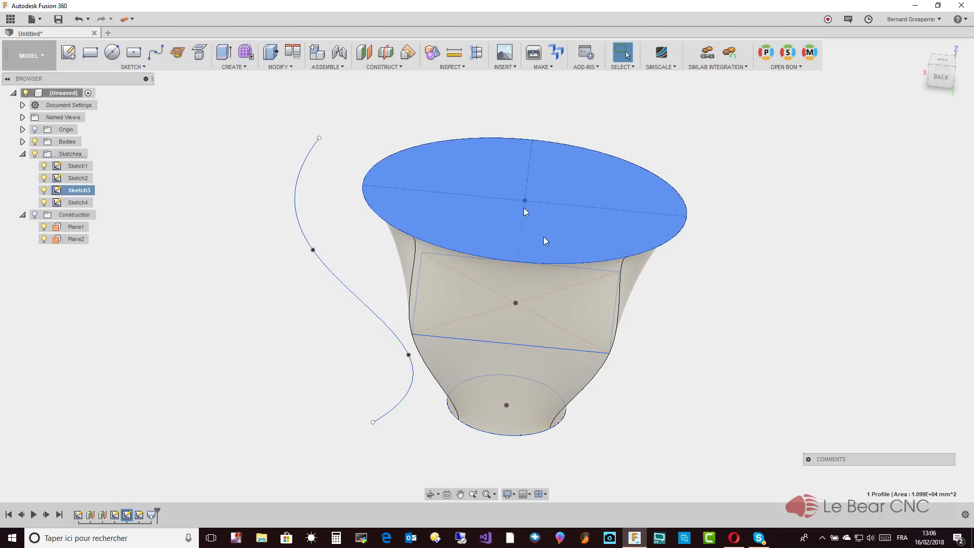
pyautogui.click(233, 67)
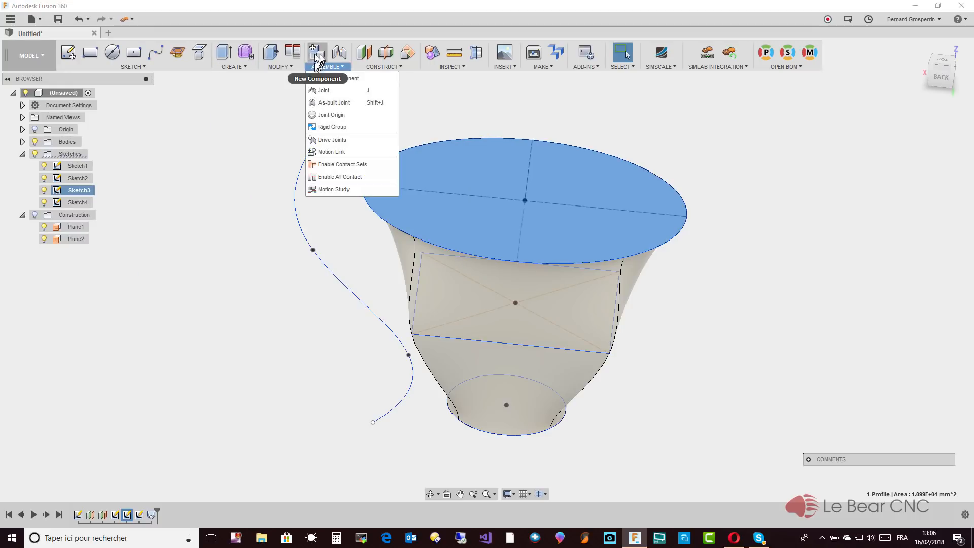
pyautogui.moveTo(284, 68)
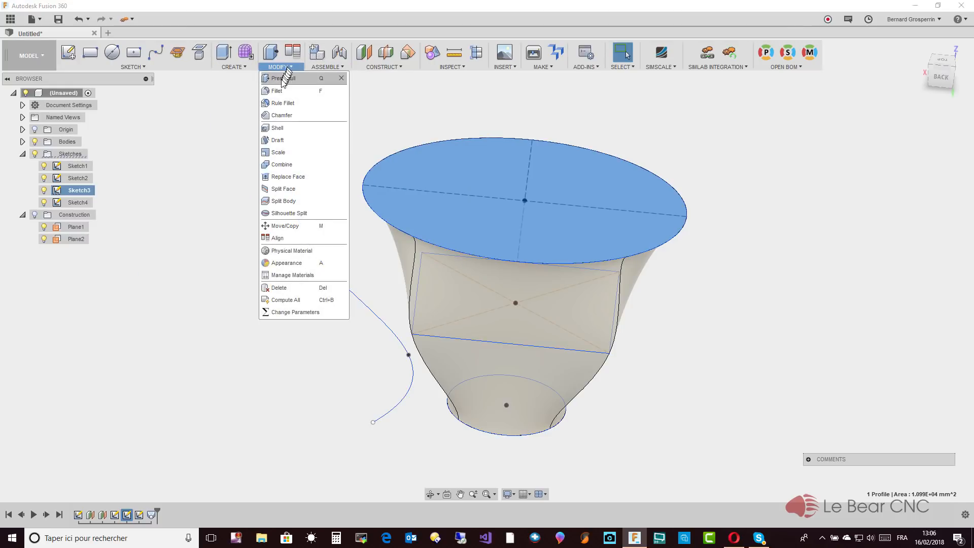
pyautogui.click(279, 128)
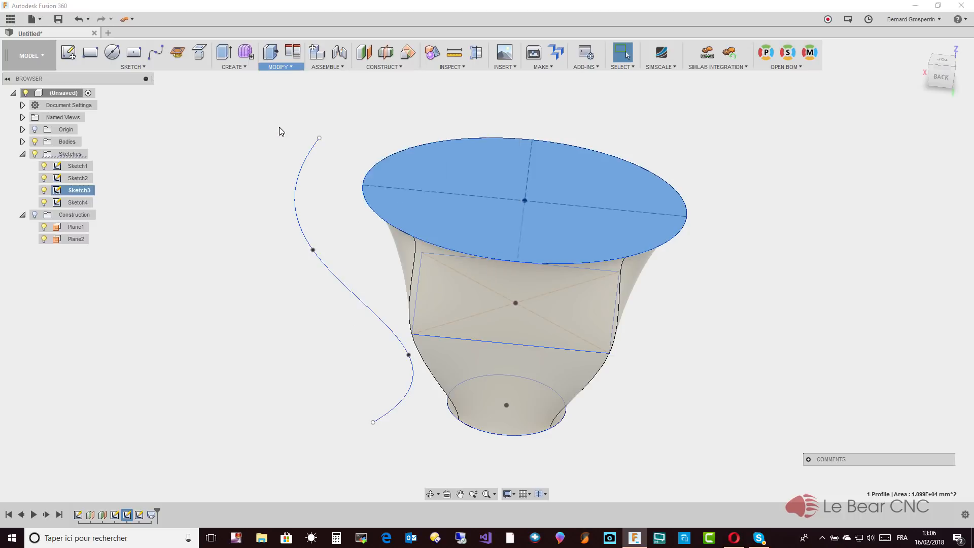
pyautogui.click(543, 220)
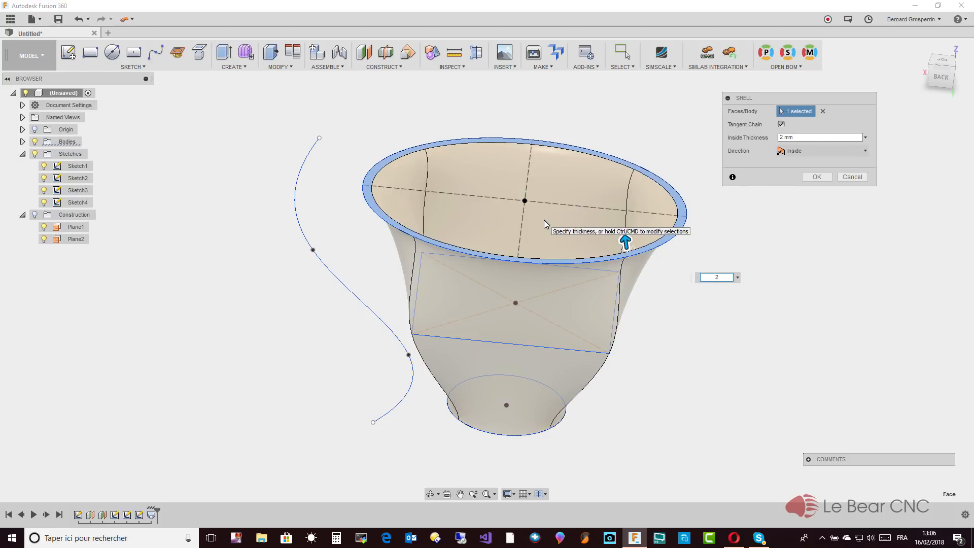
pyautogui.press('Return')
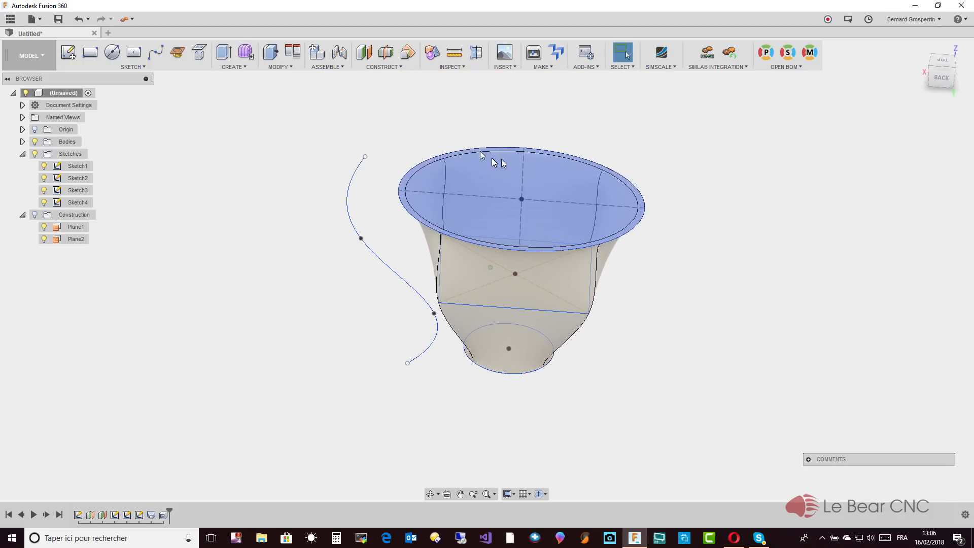
# Undo the shell while keeping the edited directional loft
pyautogui.click(80, 19)
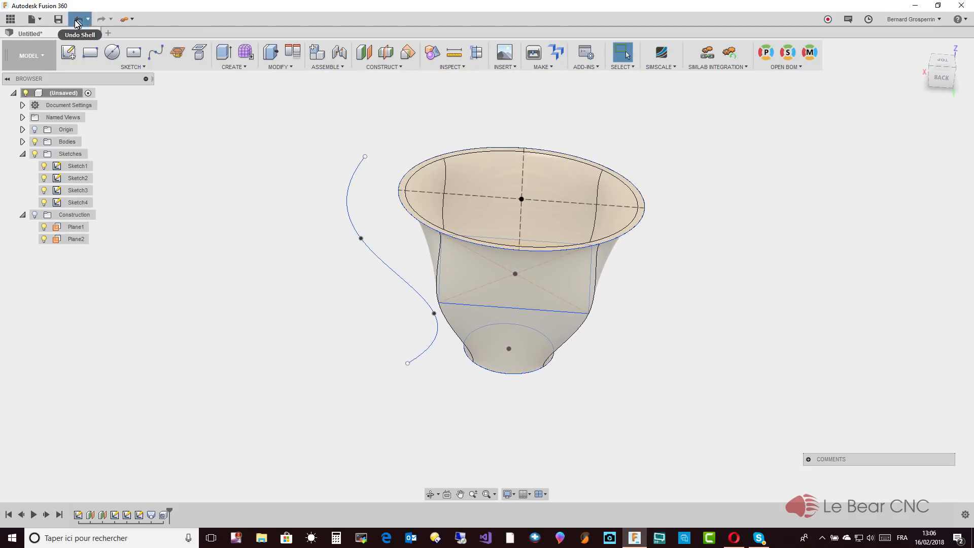
pyautogui.click(78, 21)
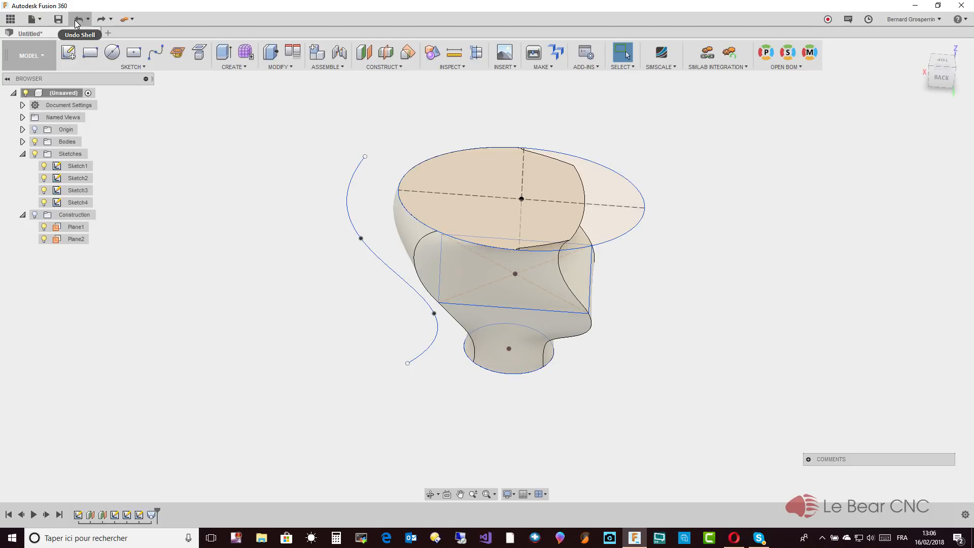
pyautogui.click(101, 20)
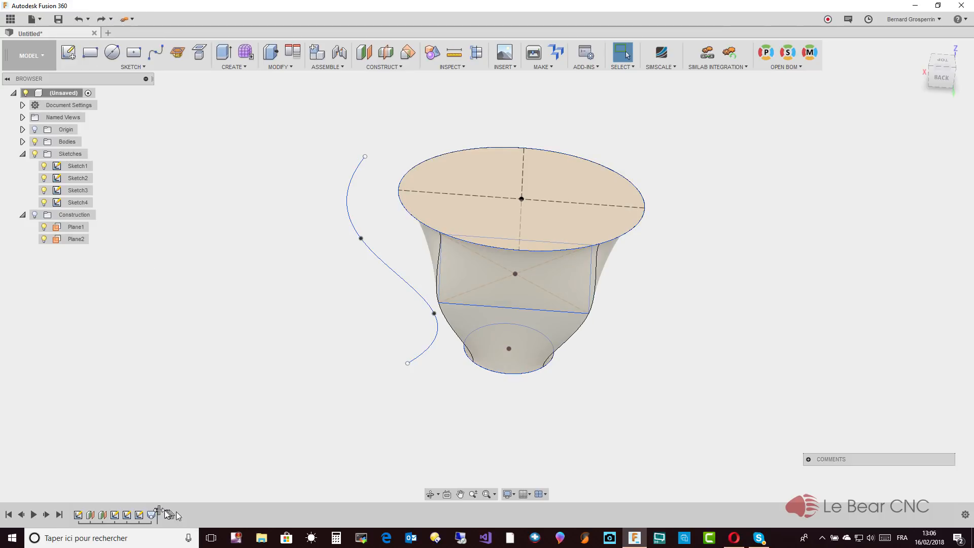
# Roll the timeline back to before the solid loft and switch to the Patch workspace
pyautogui.moveTo(159, 509); pyautogui.dragTo(146, 510)
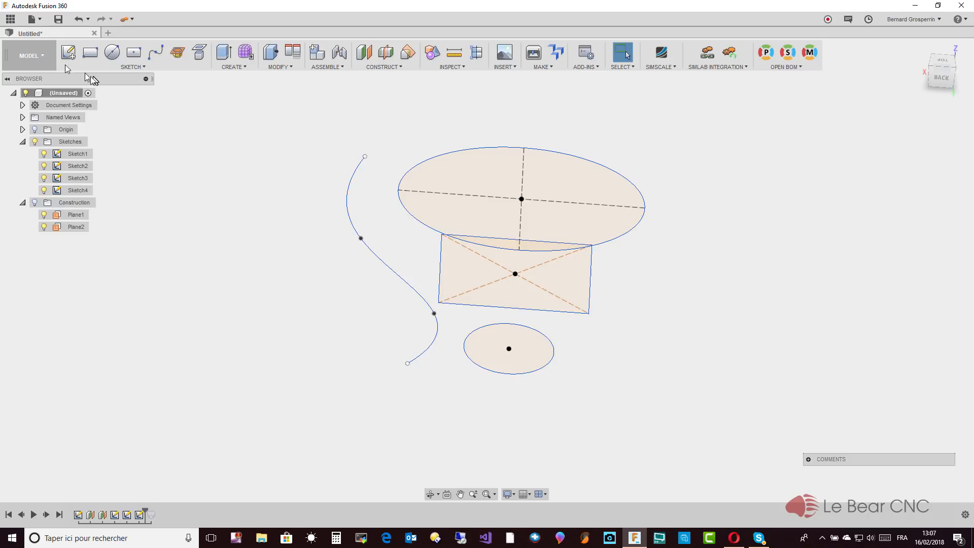
pyautogui.click(36, 54)
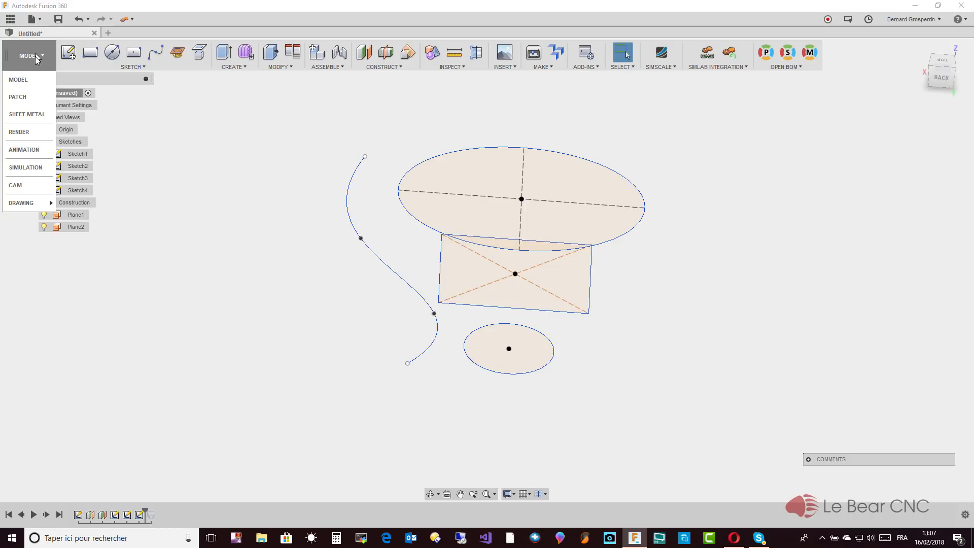
pyautogui.click(31, 100)
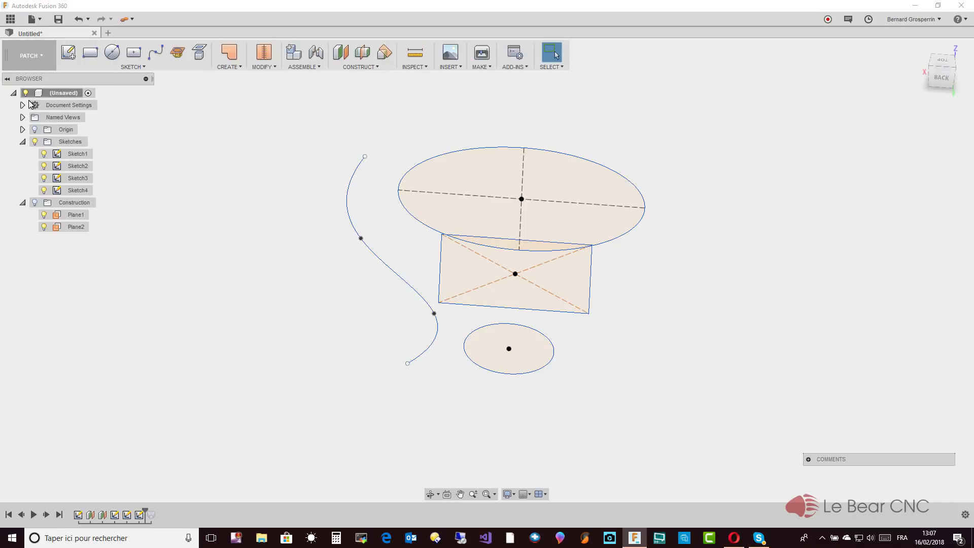
# Loft a surface through the circle, rectangle and ellipse profiles as a new body with Connected end conditions
pyautogui.click(240, 71)
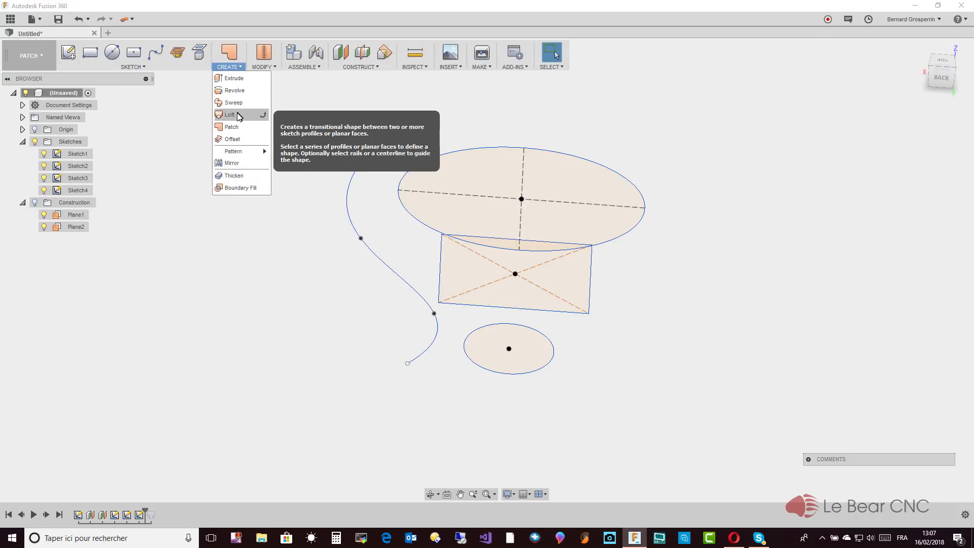
pyautogui.click(236, 114)
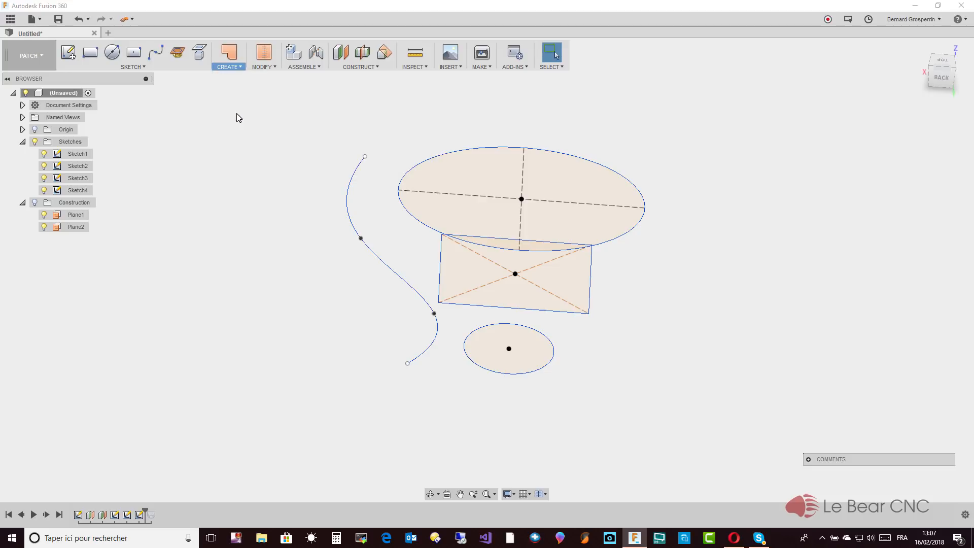
pyautogui.click(520, 351)
pyautogui.click(539, 278)
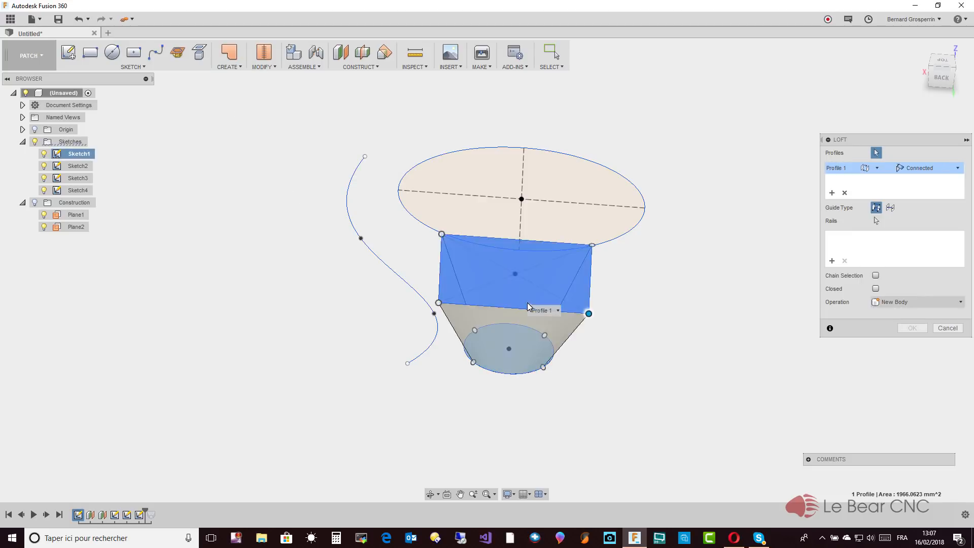
pyautogui.click(553, 239)
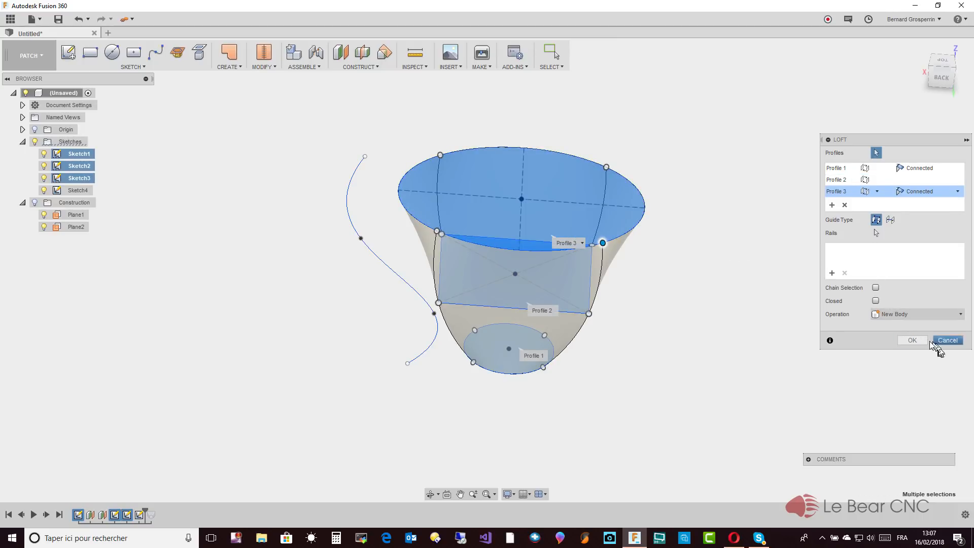
pyautogui.click(914, 340)
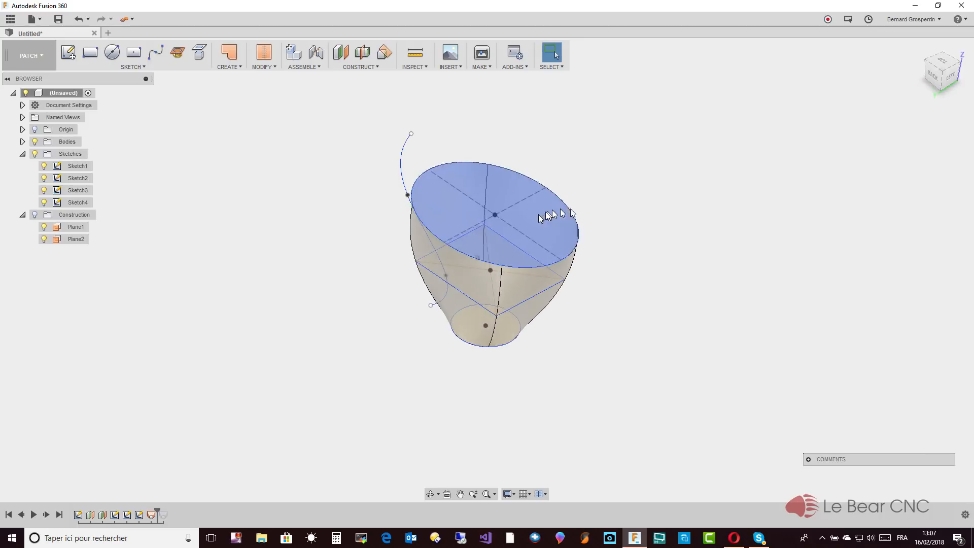
pyautogui.keyDown('shift'); pyautogui.moveTo(513, 223); pyautogui.dragTo(539, 304, button='middle'); pyautogui.keyUp('shift')
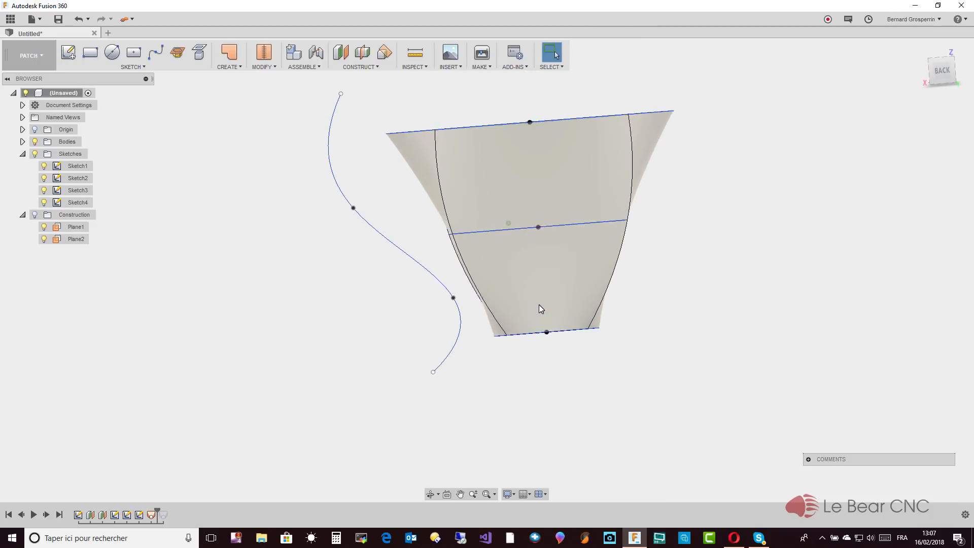
pyautogui.keyDown('shift'); pyautogui.moveTo(539, 304); pyautogui.dragTo(539, 317, button='middle'); pyautogui.keyUp('shift')
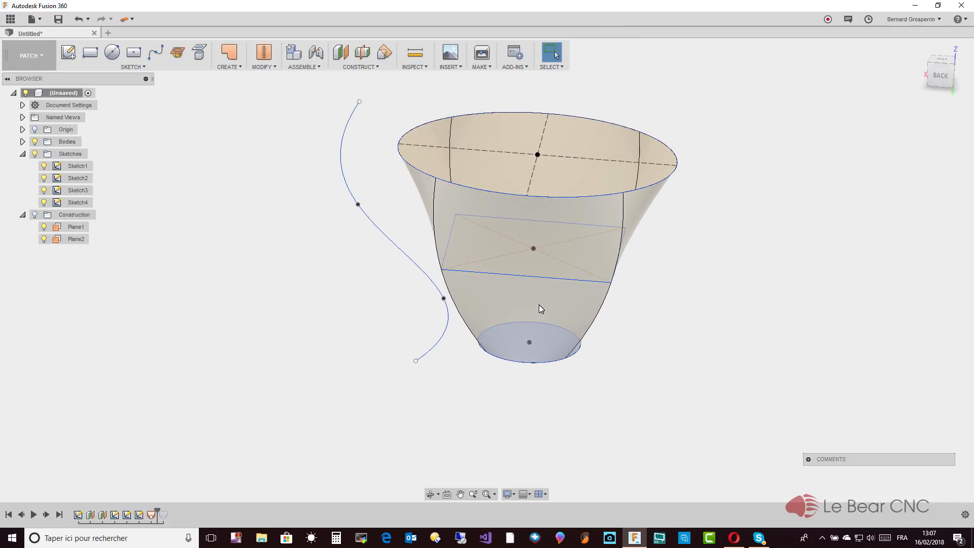
pyautogui.click(241, 68)
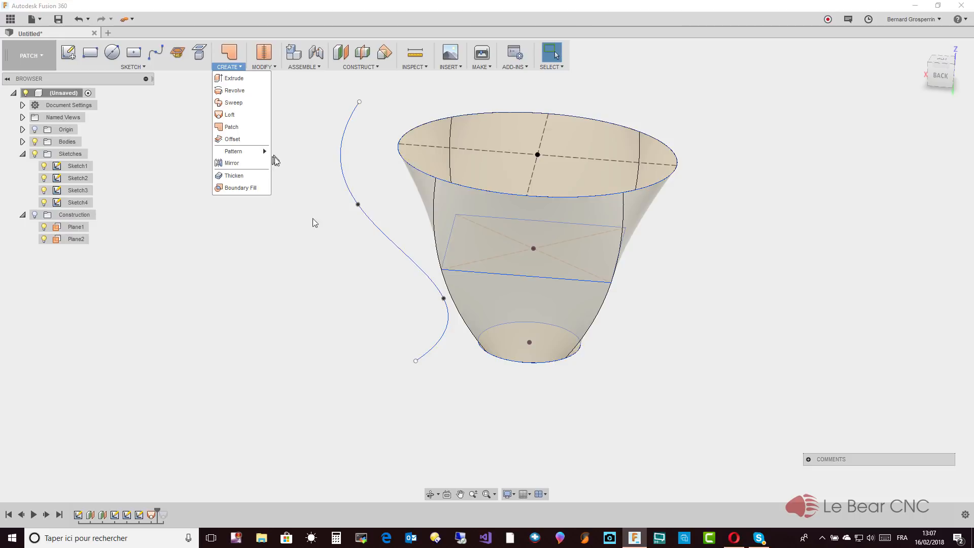
pyautogui.moveTo(528, 357)
pyautogui.keyDown('shift'); pyautogui.mouseDown(button='middle')
pyautogui.moveTo(544, 350)
pyautogui.moveTo(548, 358)
pyautogui.moveTo(558, 218)
pyautogui.mouseUp(button='middle'); pyautogui.keyUp('shift')
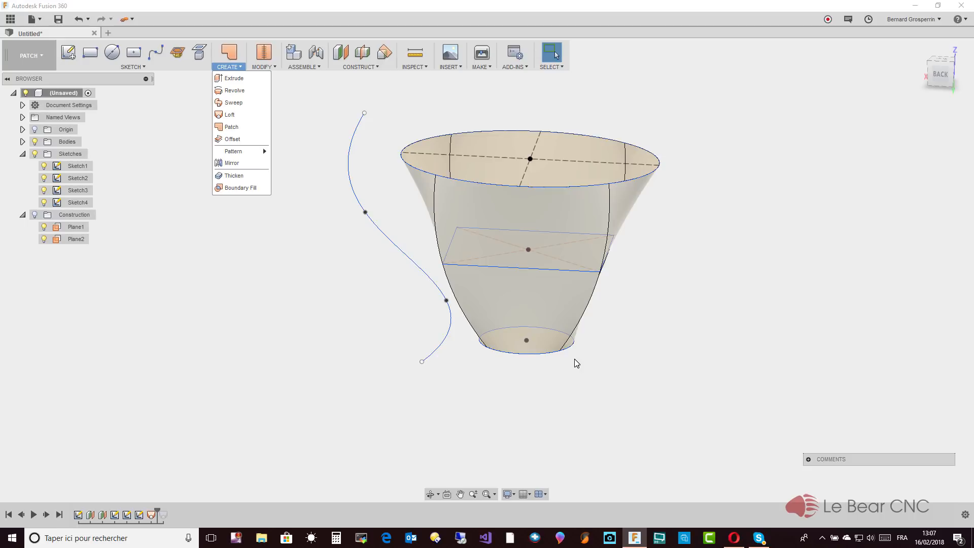
pyautogui.keyDown('shift'); pyautogui.moveTo(575, 358); pyautogui.dragTo(574, 357, button='middle'); pyautogui.keyUp('shift')
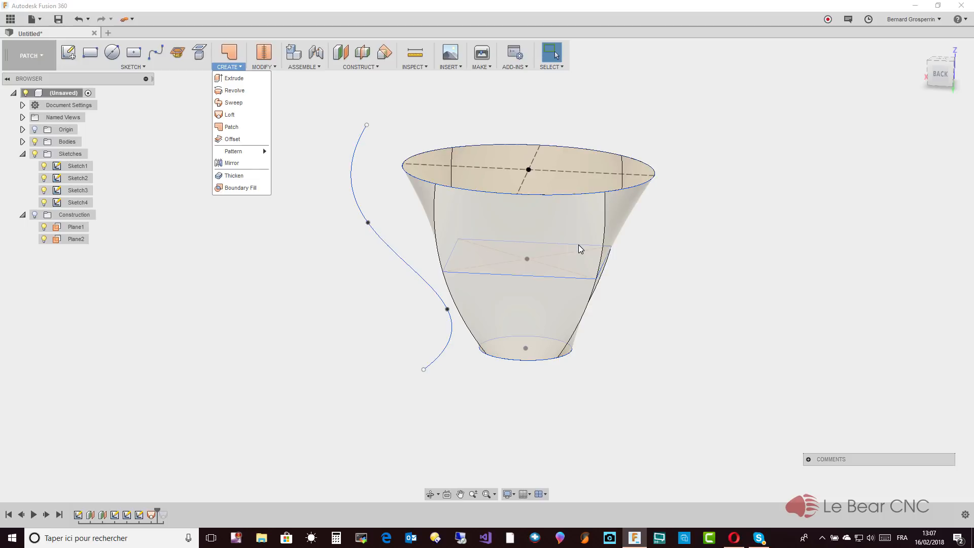
# Try the S-shaped spline as the surface loft's centerline, and cancel the edit
pyautogui.click(151, 515)
pyautogui.rightClick(151, 516)
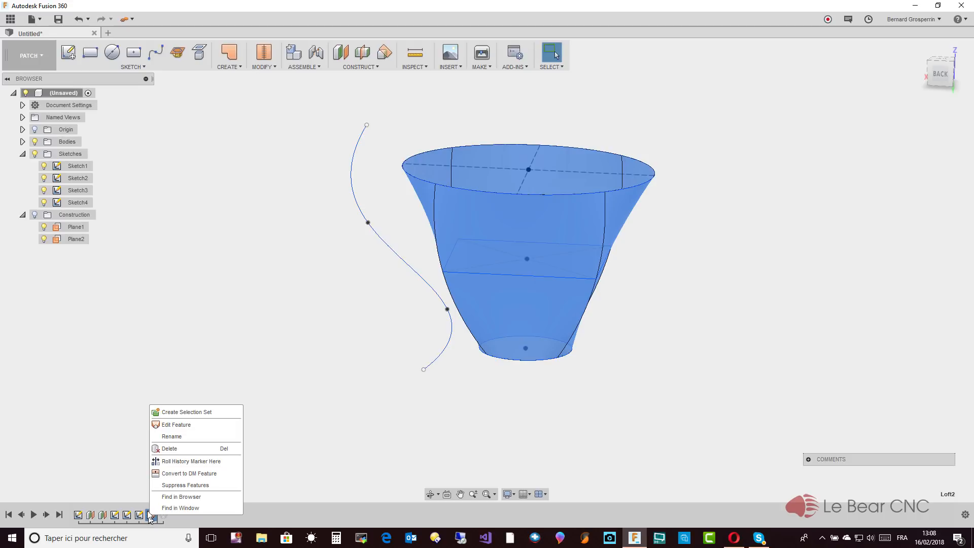
pyautogui.click(176, 425)
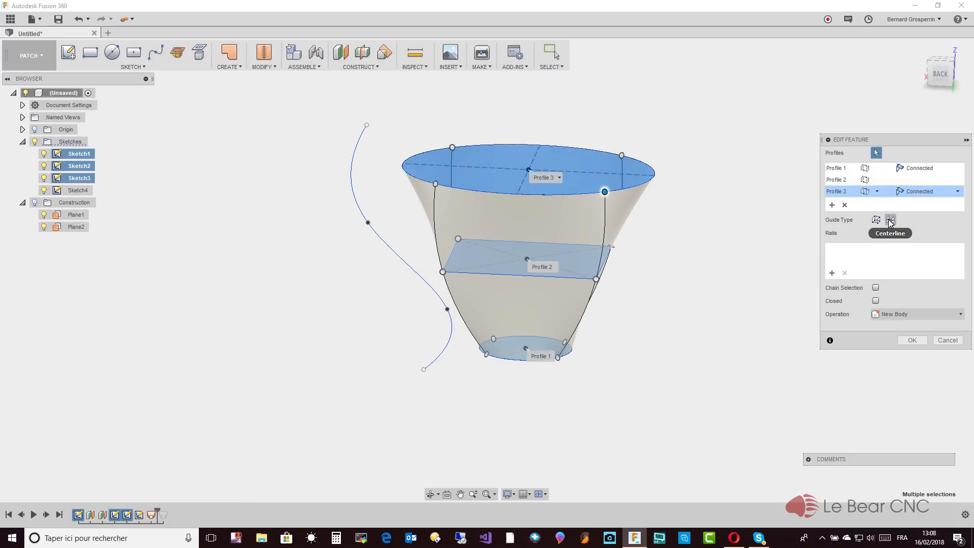
pyautogui.click(890, 220)
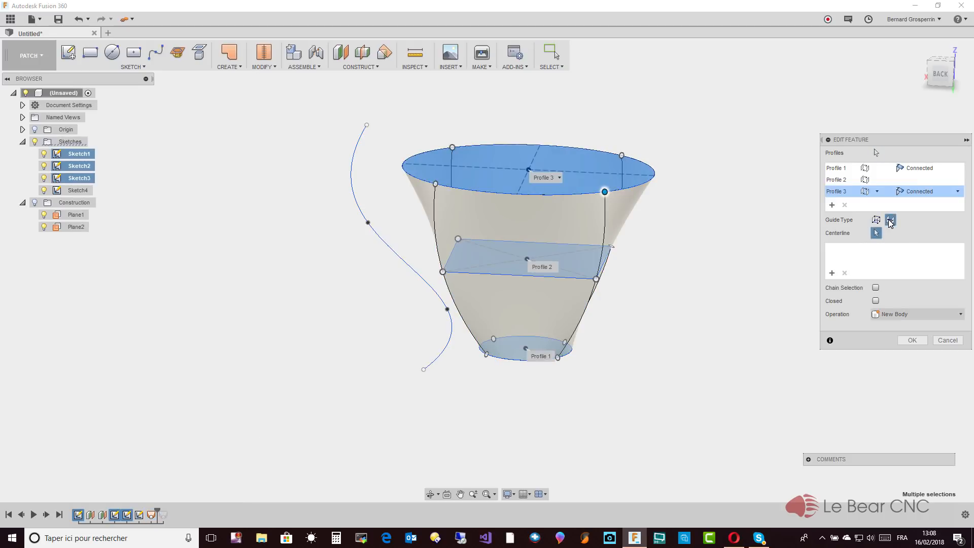
pyautogui.click(400, 256)
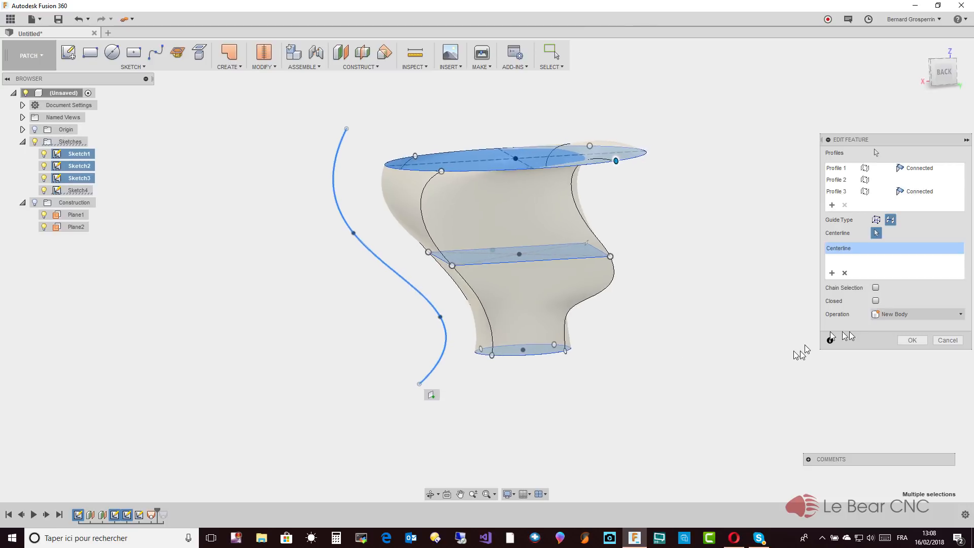
pyautogui.click(945, 343)
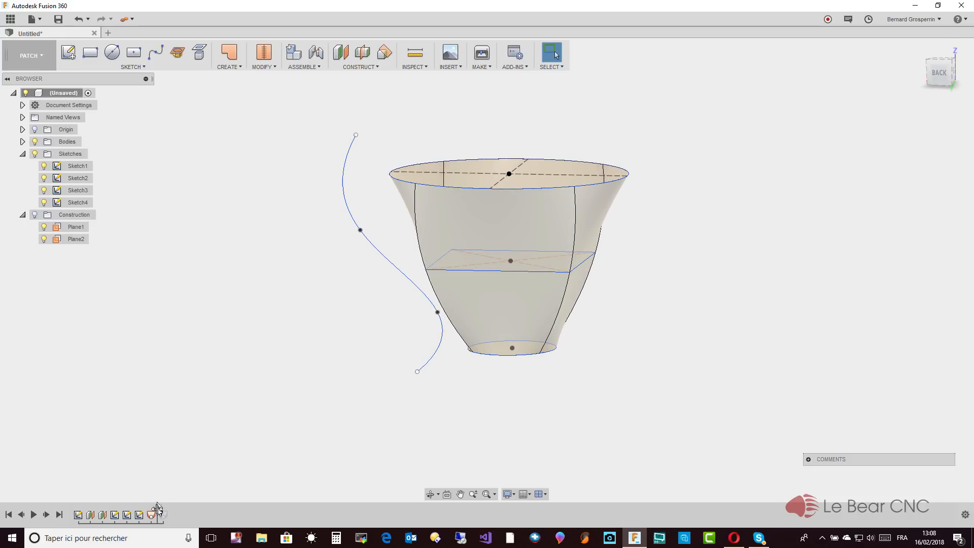
# Roll the timeline back to before the surface loft and create a form from the Model workspace
pyautogui.moveTo(157, 510); pyautogui.dragTo(145, 510)
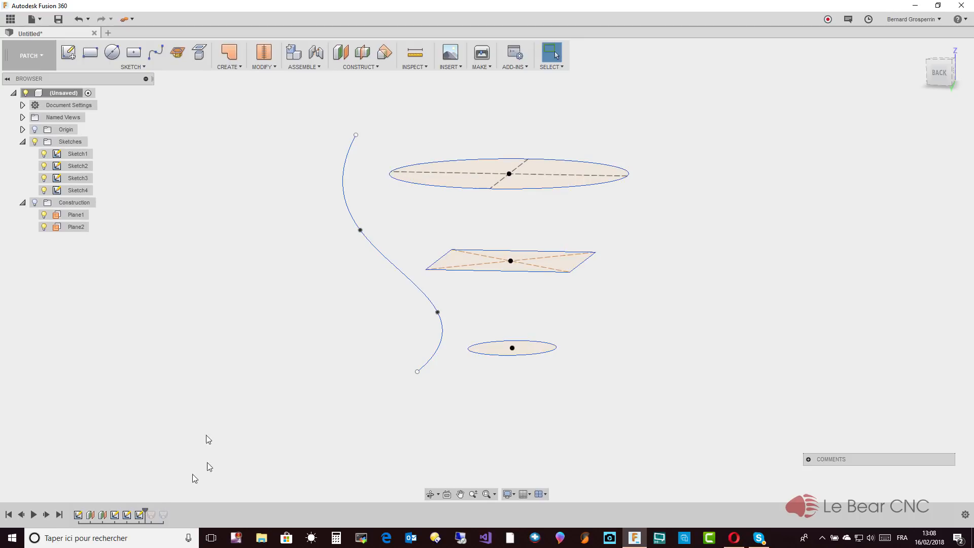
pyautogui.click(41, 56)
pyautogui.click(26, 82)
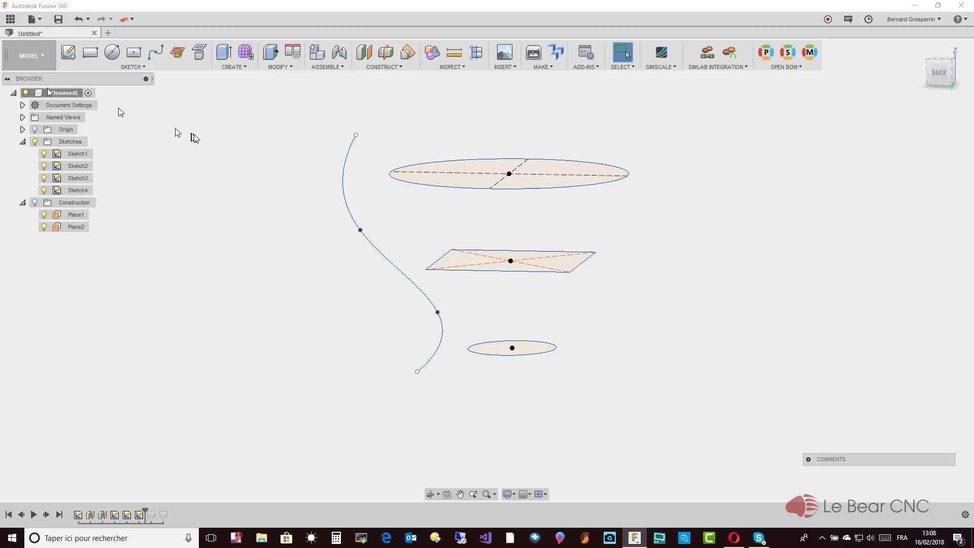
pyautogui.click(246, 52)
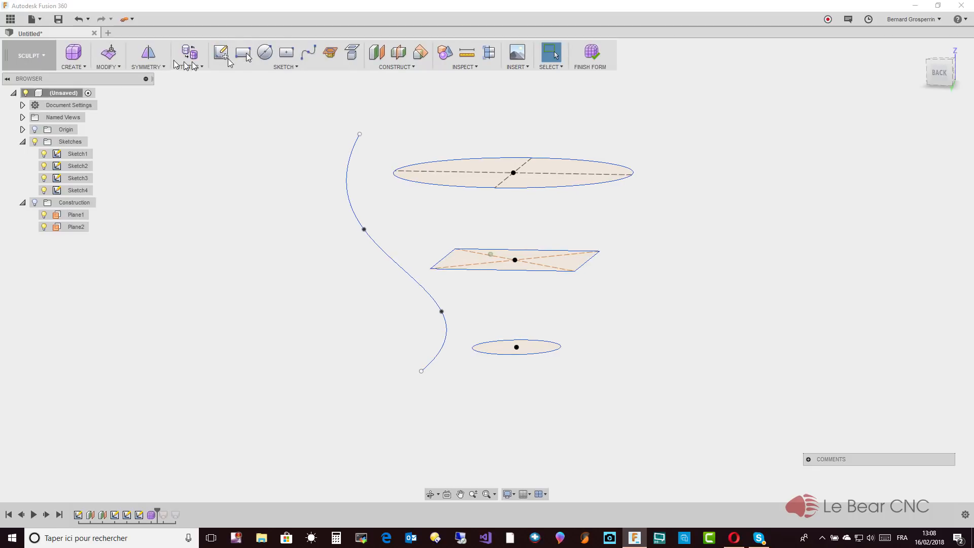
# Start a sculpted loft through the circle, rectangle and ellipse profiles, from the lowest to the highest
pyautogui.click(79, 69)
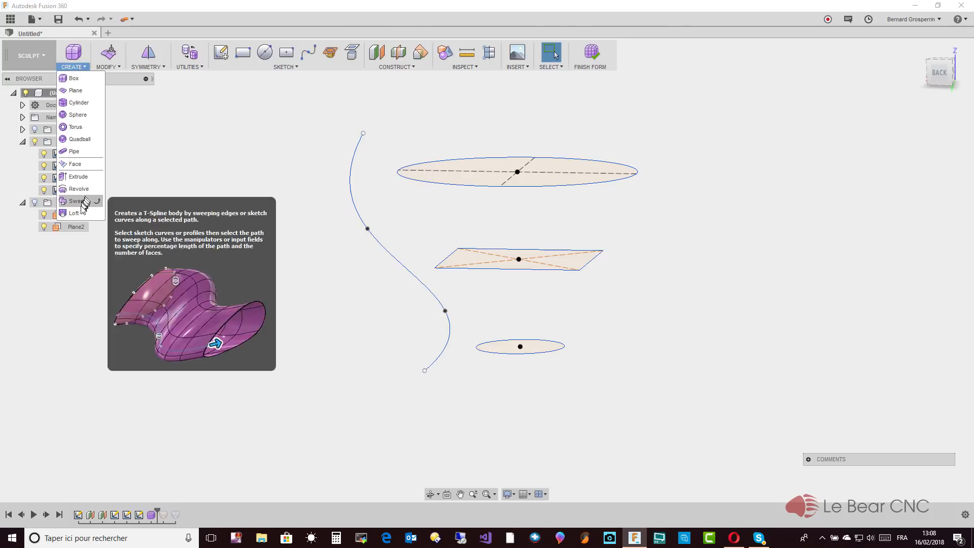
pyautogui.click(79, 214)
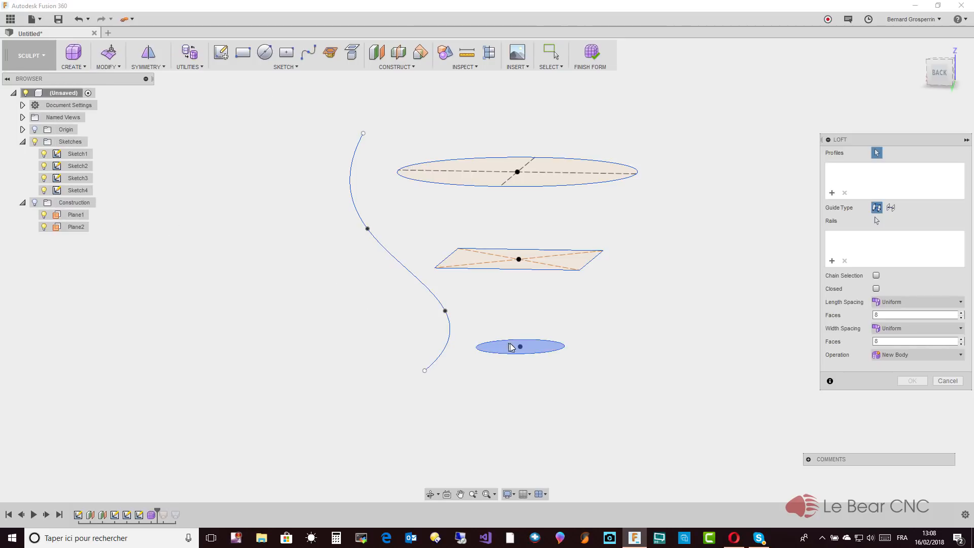
pyautogui.click(544, 348)
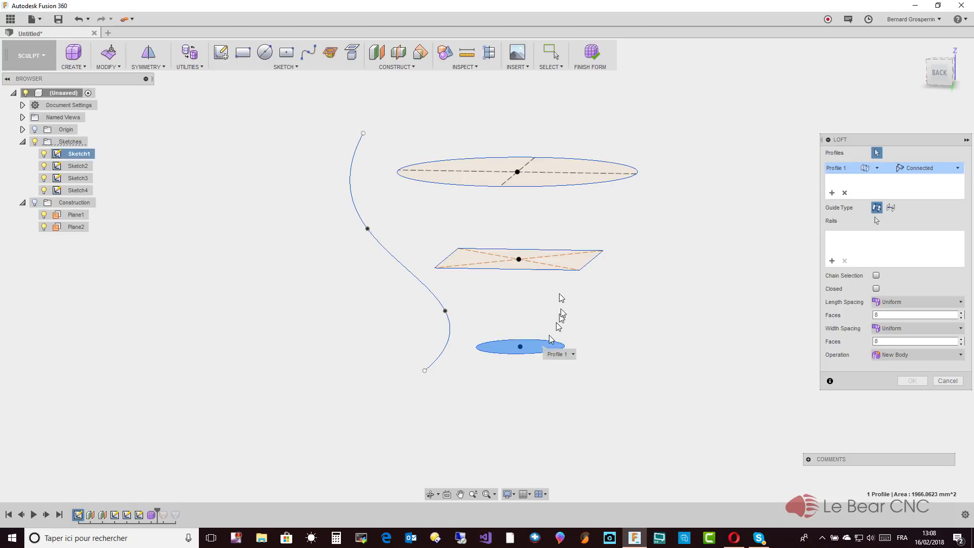
pyautogui.click(541, 270)
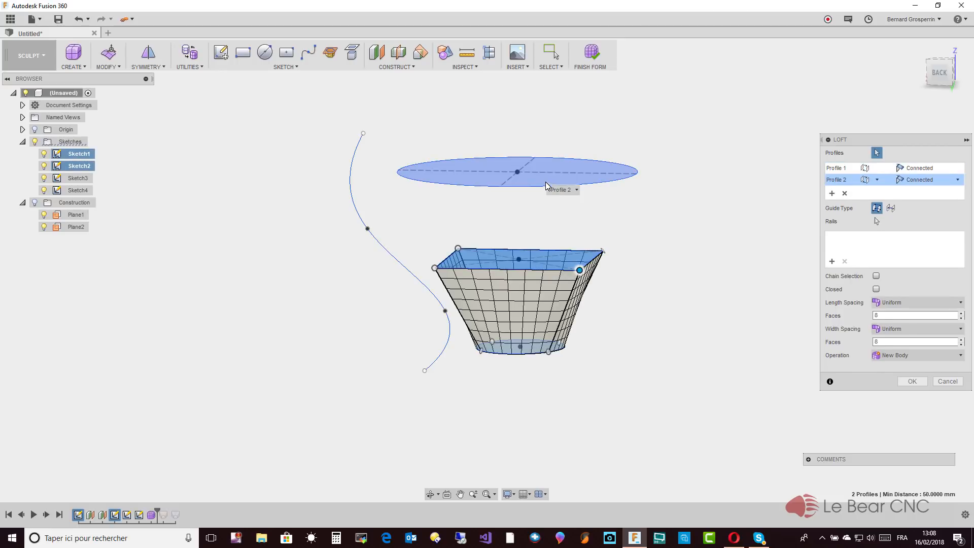
pyautogui.click(546, 183)
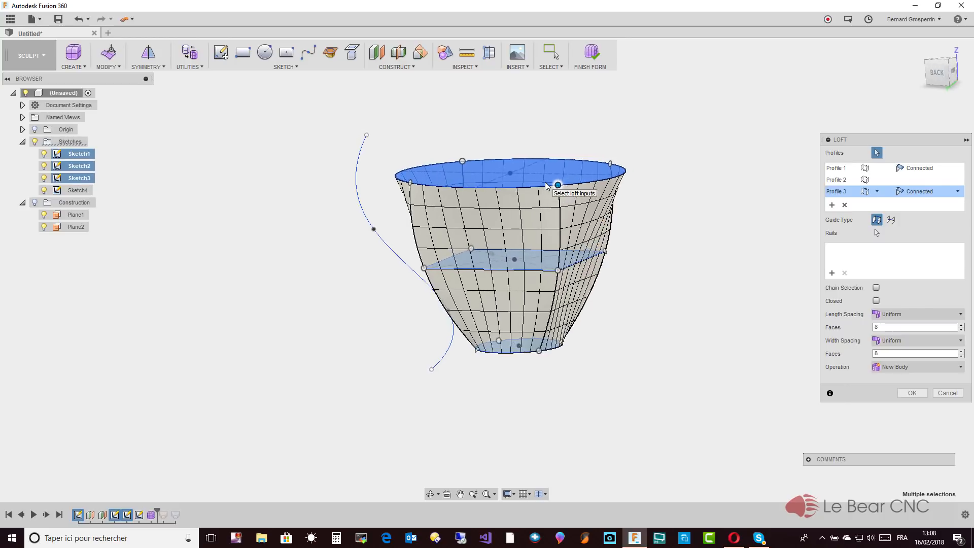
pyautogui.keyDown('shift'); pyautogui.moveTo(545, 182); pyautogui.dragTo(558, 183, button='middle'); pyautogui.keyUp('shift')
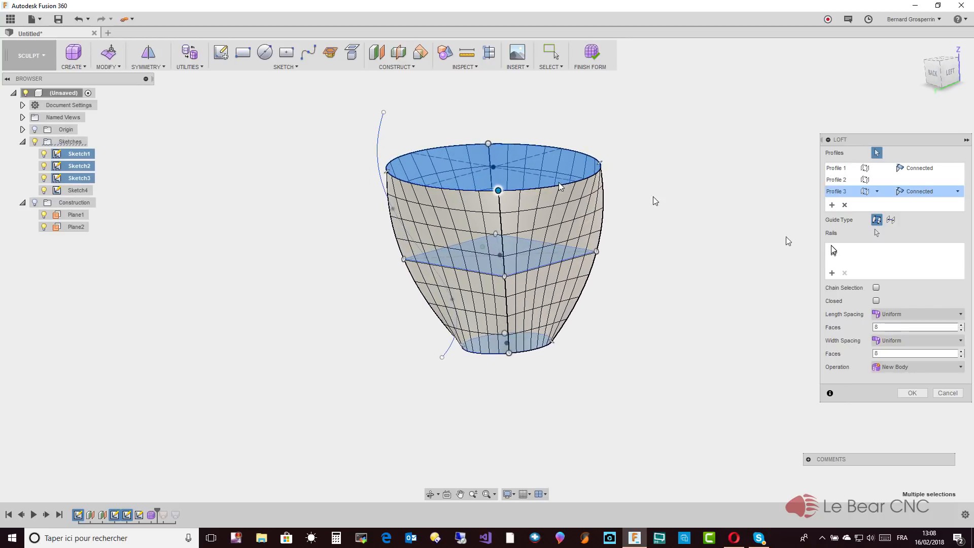
# Set both end profiles to Direction with a 290 deg takeoff angle at the ellipse, use 4 faces in length and width, and create the loft
pyautogui.click(958, 169)
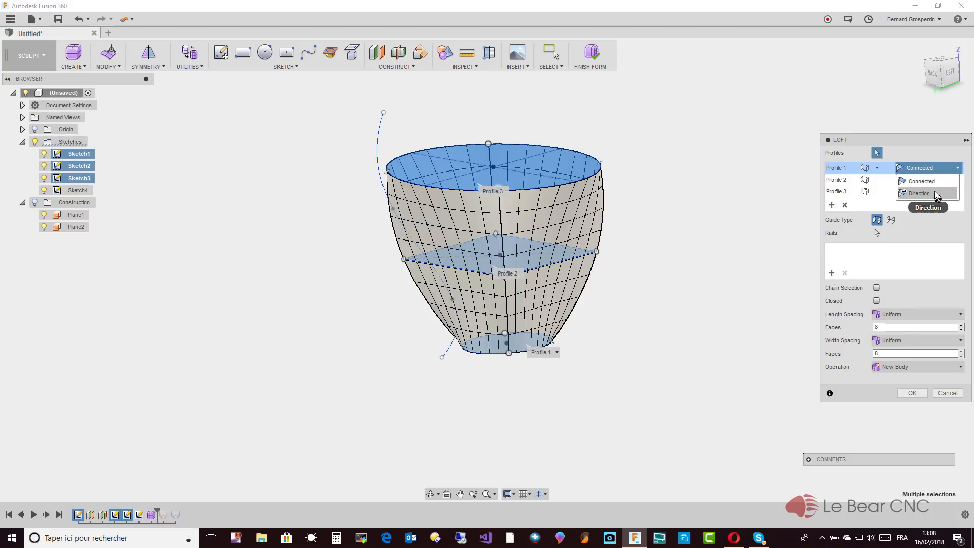
pyautogui.click(934, 193)
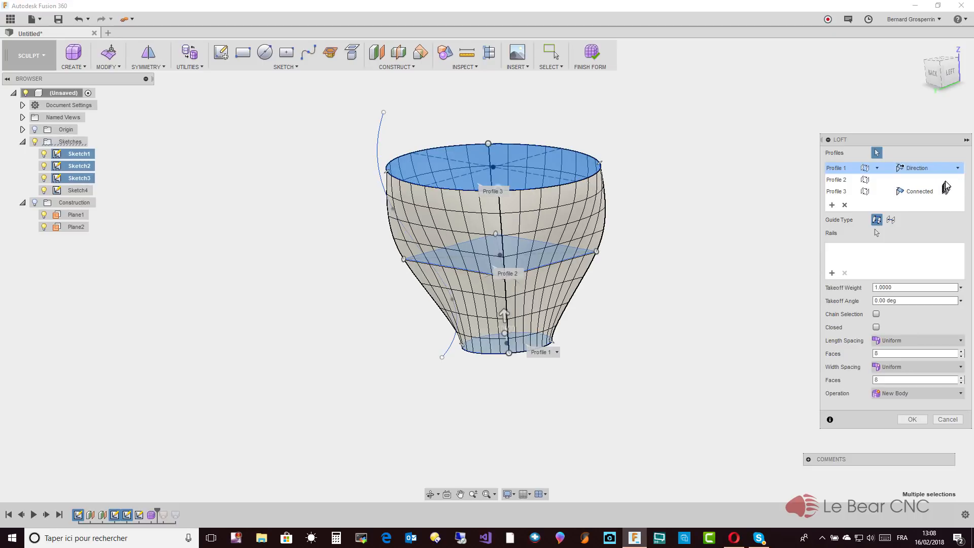
pyautogui.click(958, 192)
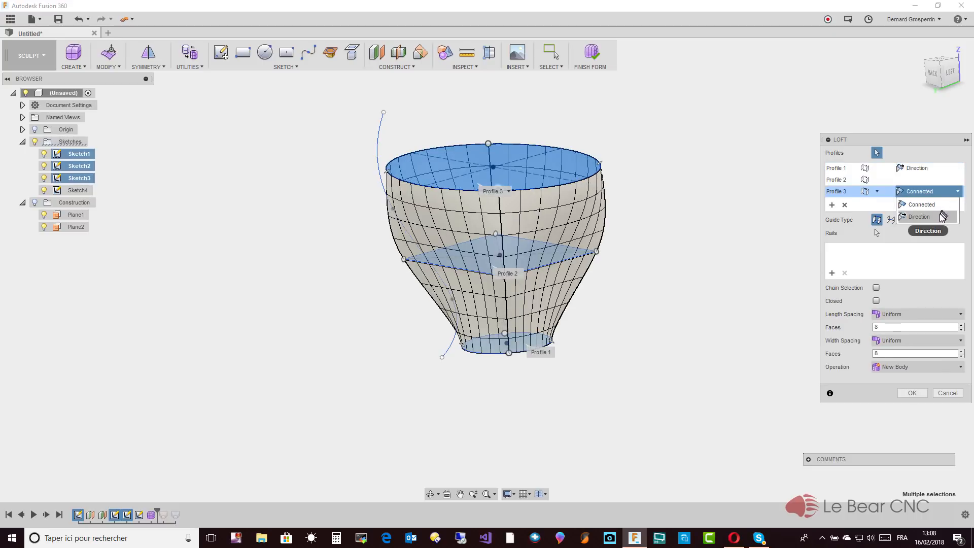
pyautogui.click(939, 217)
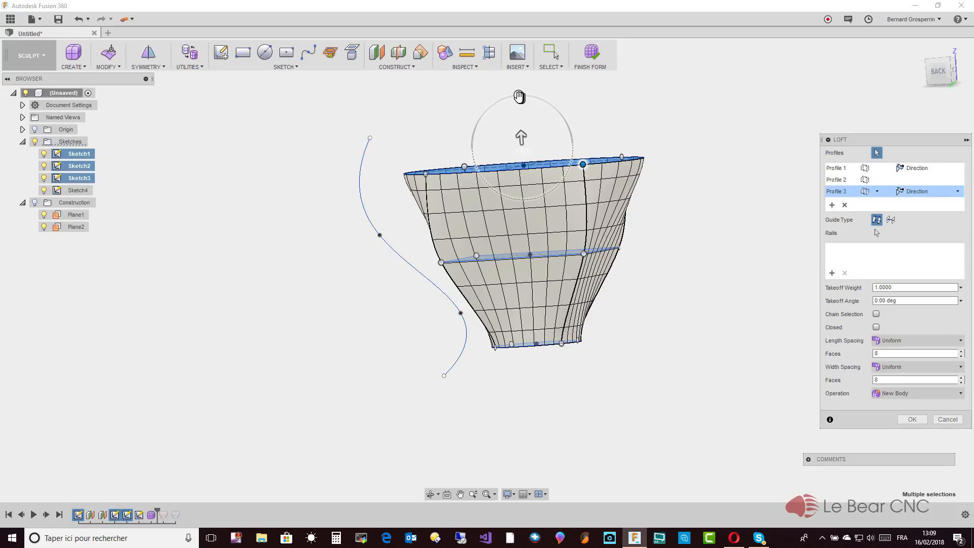
pyautogui.moveTo(530, 102); pyautogui.dragTo(470, 120)
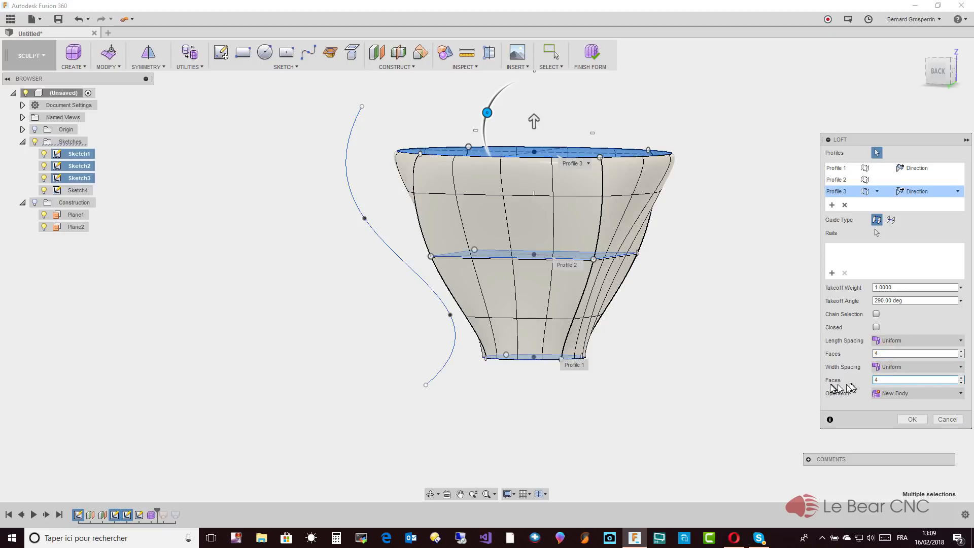
pyautogui.click(912, 419)
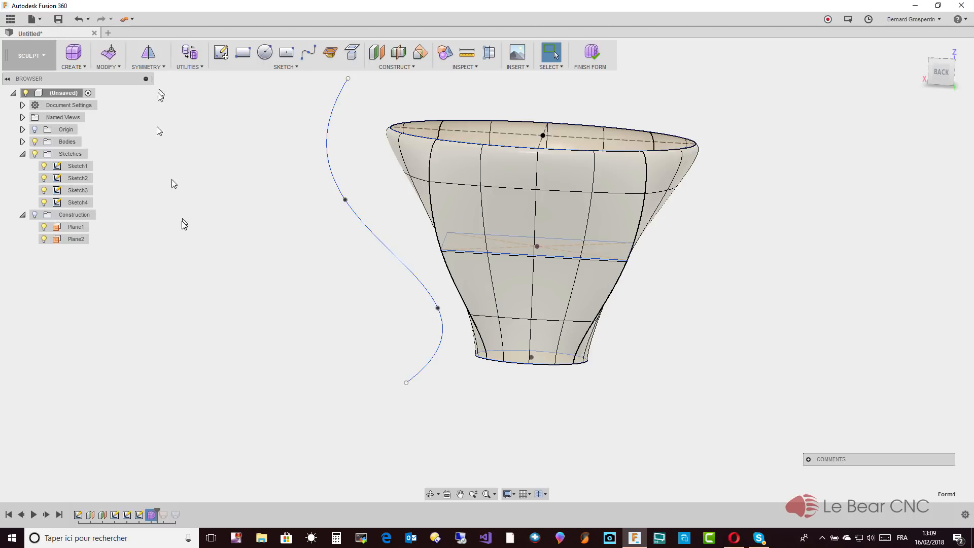
# Edit the form by moving a vertical loop of four edges on its broad side 40 mm outward and rotating it -20 deg
pyautogui.keyDown('shift'); pyautogui.moveTo(185, 225); pyautogui.dragTo(192, 121, button='middle'); pyautogui.keyUp('shift')
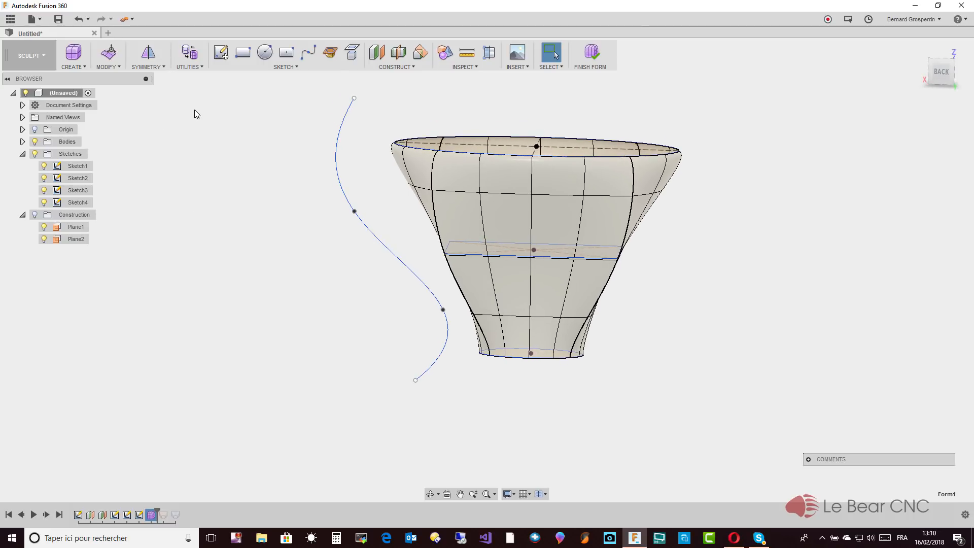
pyautogui.scroll(2, 195, 110)
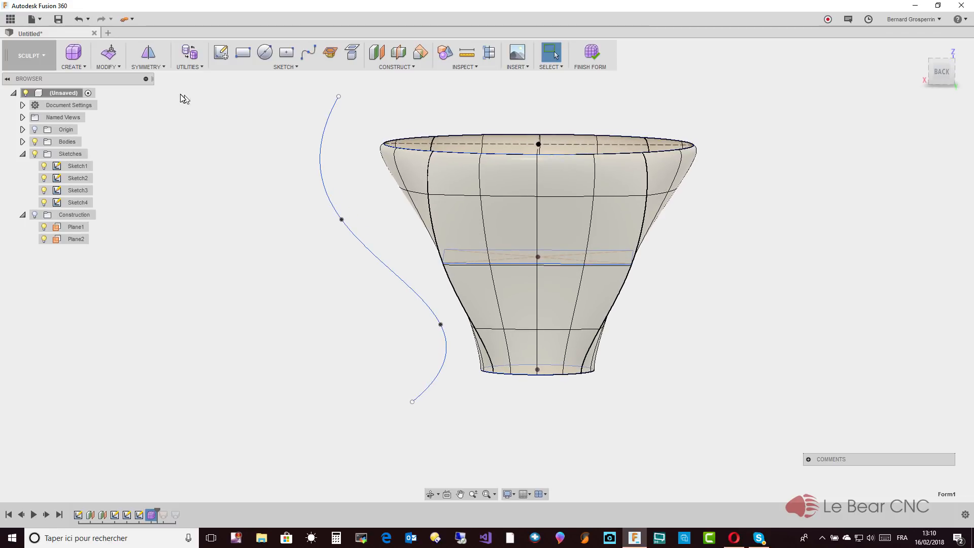
pyautogui.keyDown('shift'); pyautogui.moveTo(231, 164); pyautogui.dragTo(269, 323, button='middle'); pyautogui.keyUp('shift')
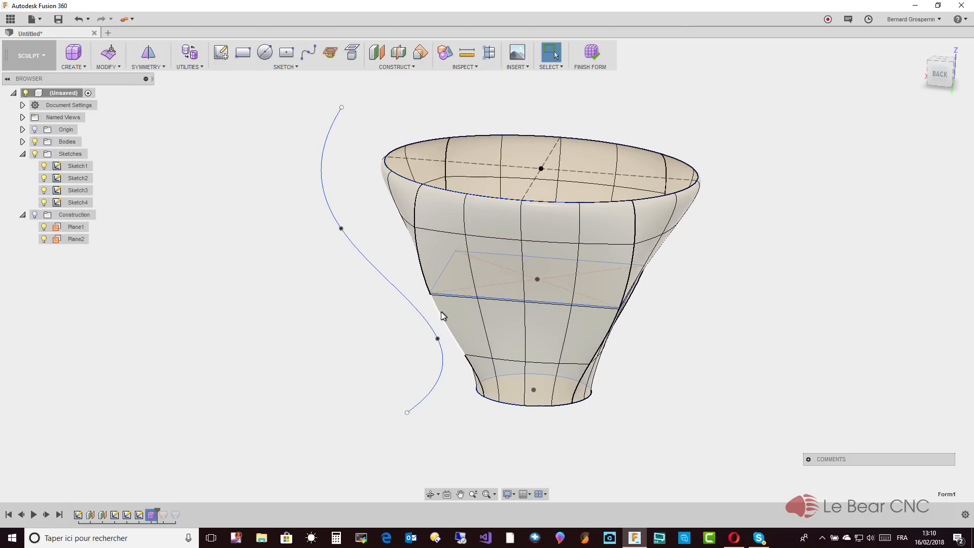
pyautogui.keyDown('shift'); pyautogui.moveTo(442, 324); pyautogui.dragTo(244, 123, button='middle'); pyautogui.keyUp('shift')
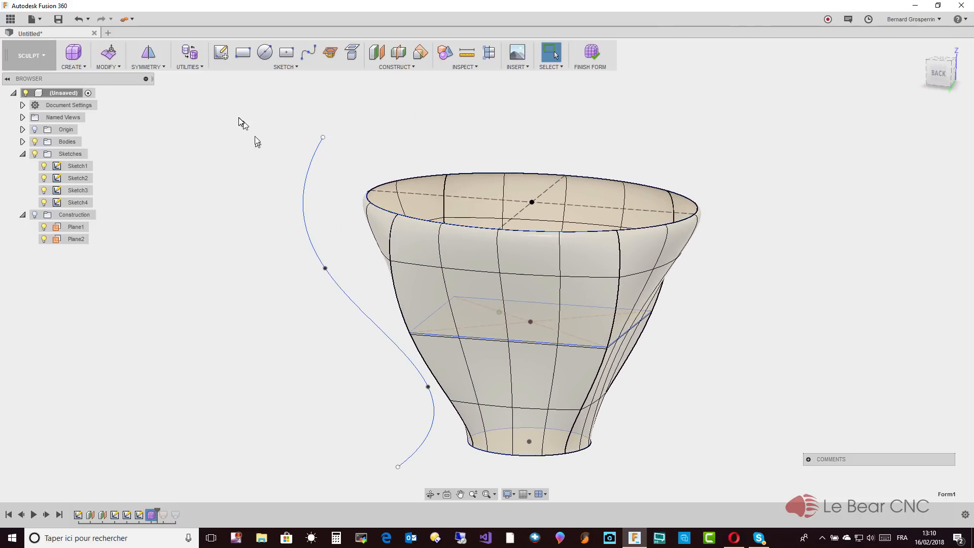
pyautogui.click(108, 53)
pyautogui.moveTo(529, 309)
pyautogui.keyDown('shift'); pyautogui.mouseDown(button='middle')
pyautogui.moveTo(555, 316)
pyautogui.moveTo(620, 300)
pyautogui.moveTo(532, 310)
pyautogui.mouseUp(button='middle'); pyautogui.keyUp('shift')
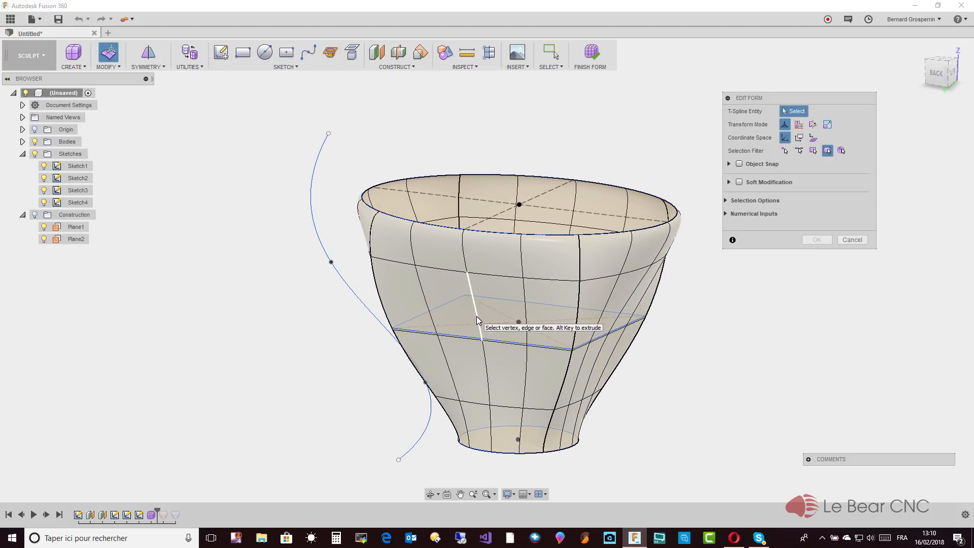
pyautogui.doubleClick(476, 320)
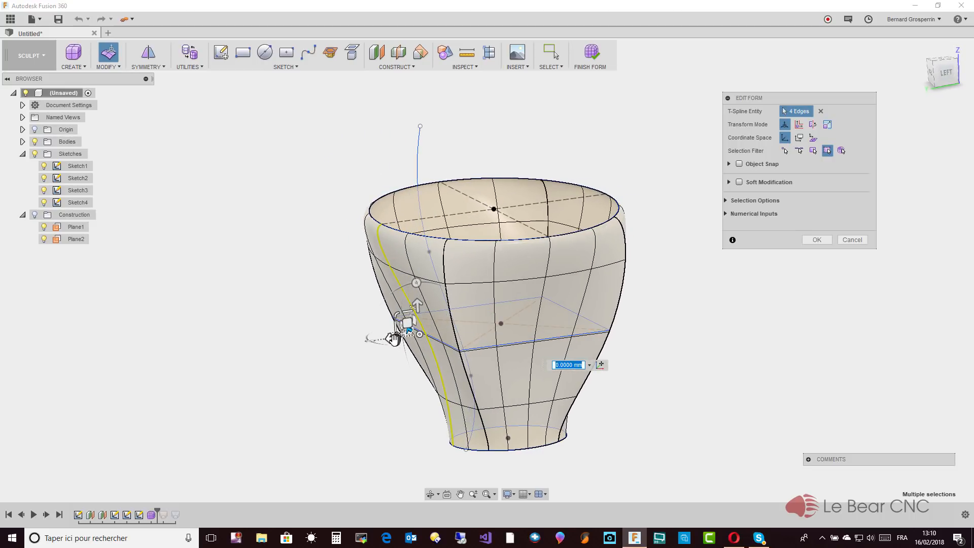
pyautogui.moveTo(394, 339); pyautogui.dragTo(311, 370)
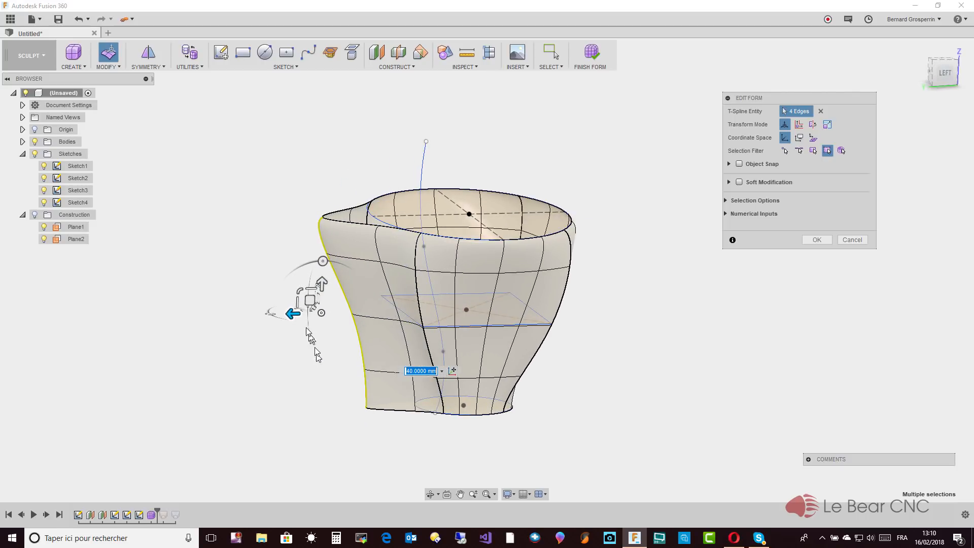
pyautogui.moveTo(323, 262)
pyautogui.mouseDown()
pyautogui.moveTo(339, 265)
pyautogui.moveTo(307, 267)
pyautogui.mouseUp()
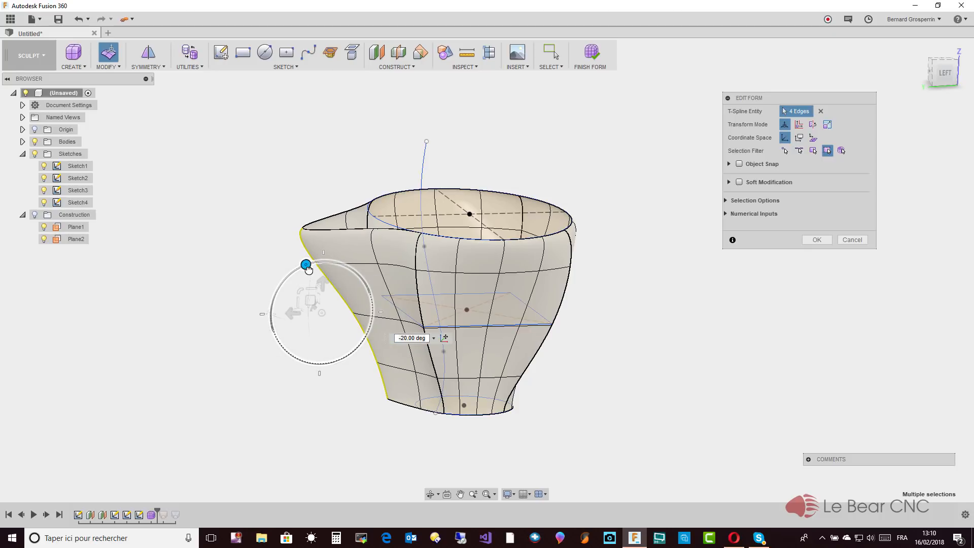
pyautogui.keyDown('shift'); pyautogui.moveTo(306, 268); pyautogui.dragTo(329, 259, button='middle'); pyautogui.keyUp('shift')
# Move the rim vertices at the two ends of the ellipse 20 mm outward each and accept the form edit
pyautogui.click(377, 251)
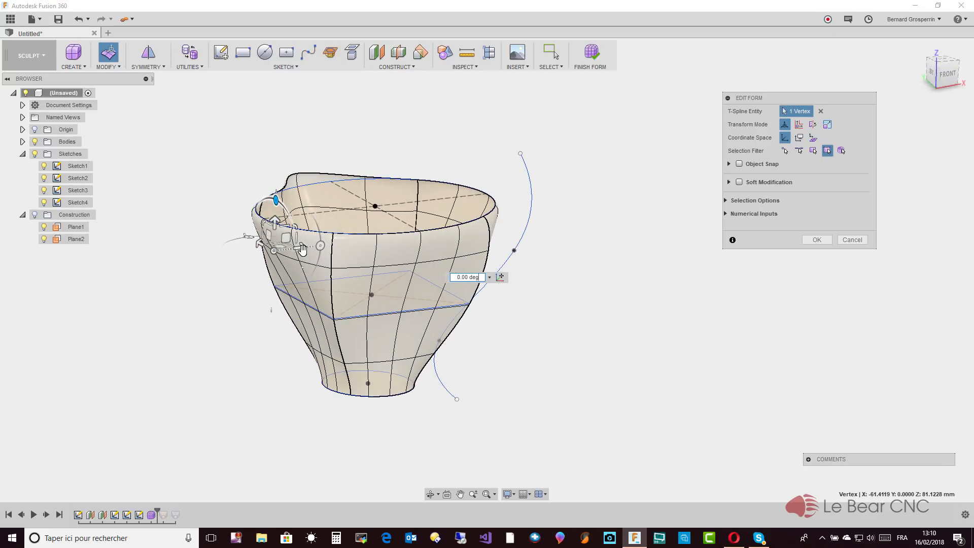
pyautogui.moveTo(302, 249); pyautogui.dragTo(277, 258)
pyautogui.keyDown('shift'); pyautogui.moveTo(270, 258); pyautogui.dragTo(434, 233, button='middle'); pyautogui.keyUp('shift')
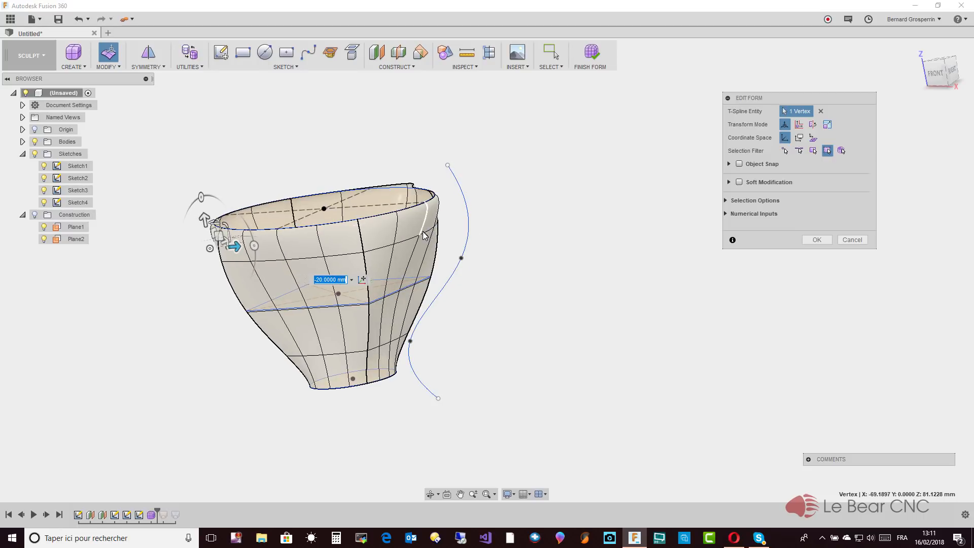
pyautogui.click(420, 235)
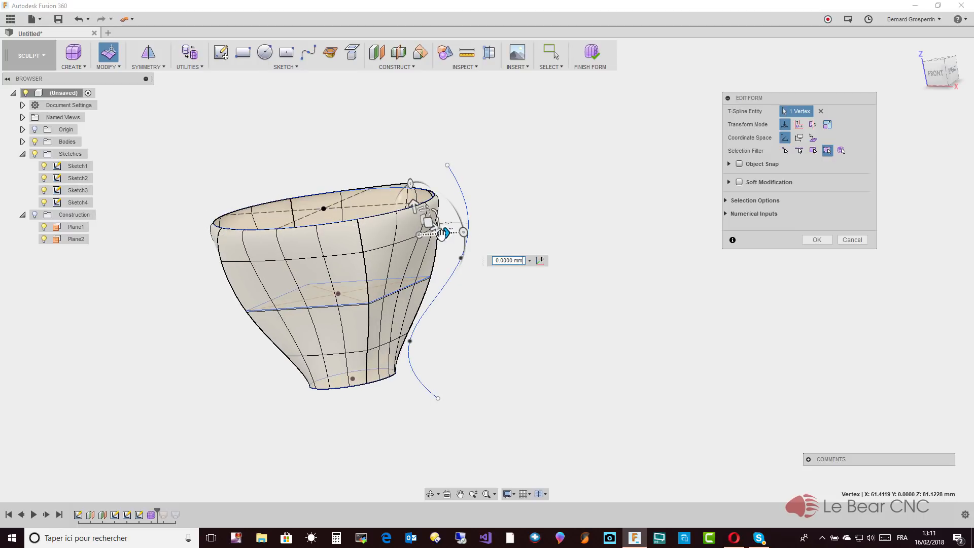
pyautogui.moveTo(442, 233); pyautogui.dragTo(471, 232)
pyautogui.keyDown('shift'); pyautogui.moveTo(471, 232); pyautogui.dragTo(592, 269, button='middle'); pyautogui.keyUp('shift')
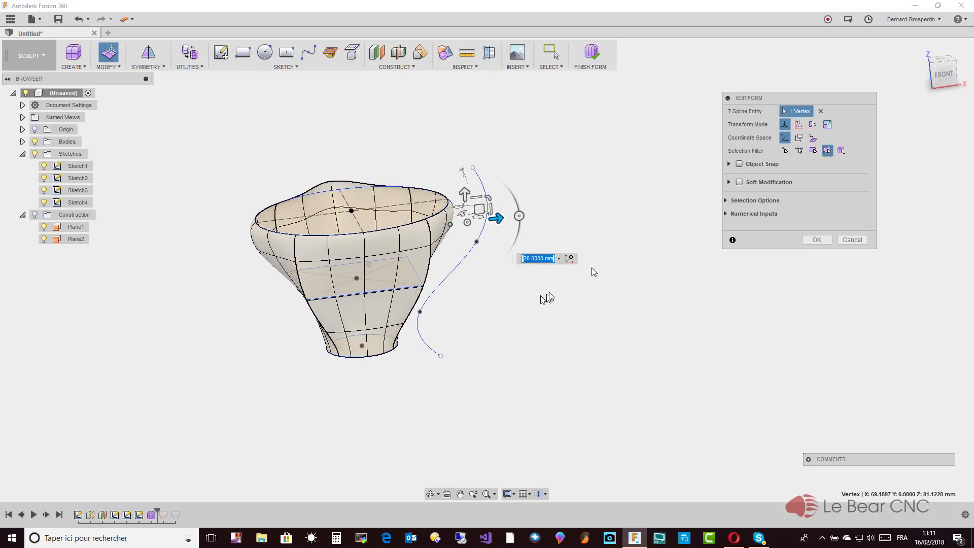
pyautogui.click(817, 238)
# Apply an internal mirror symmetry to the form using the two adjacent faces beside the reshaped vertical edge loop
pyautogui.keyDown('shift'); pyautogui.moveTo(624, 185); pyautogui.dragTo(336, 90, button='middle'); pyautogui.keyUp('shift')
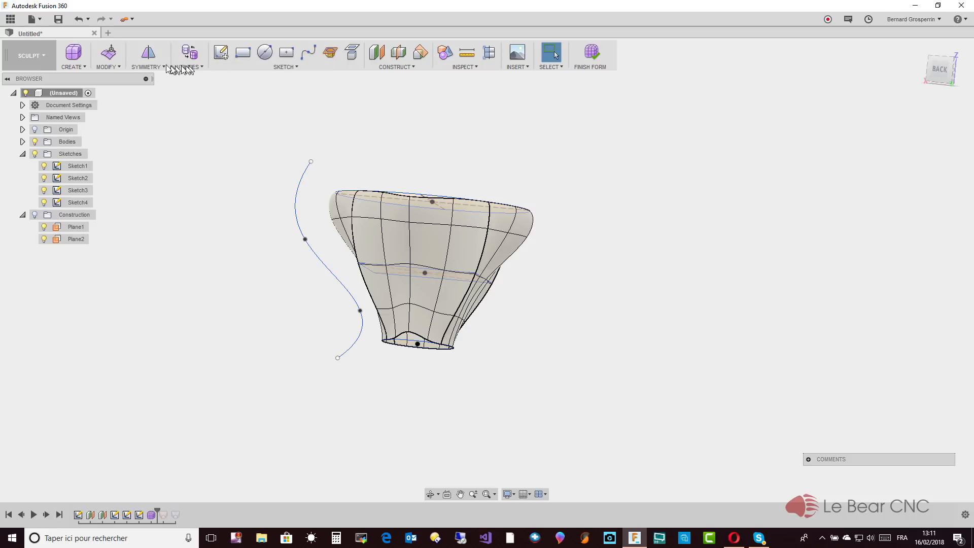
pyautogui.click(150, 66)
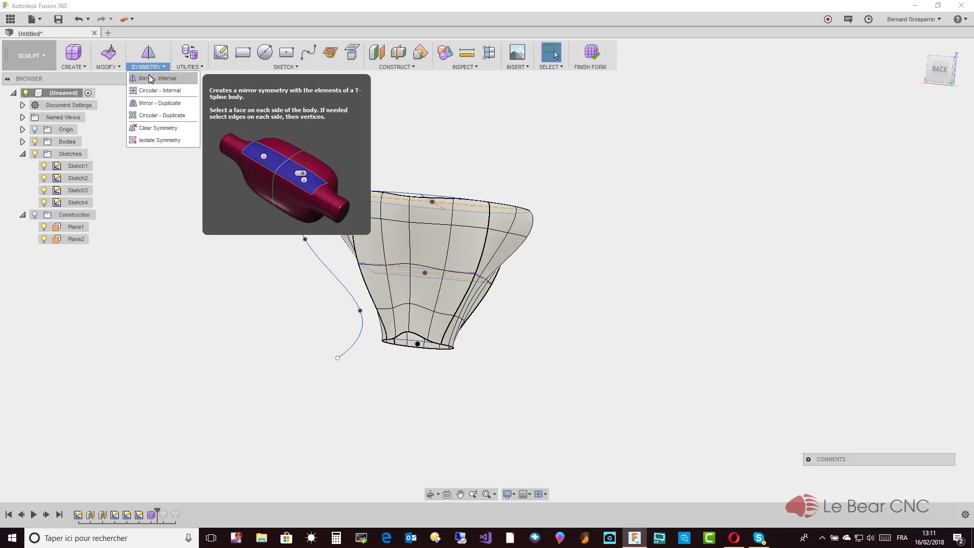
pyautogui.click(150, 78)
pyautogui.keyDown('shift'); pyautogui.moveTo(257, 130); pyautogui.dragTo(375, 228, button='middle'); pyautogui.keyUp('shift')
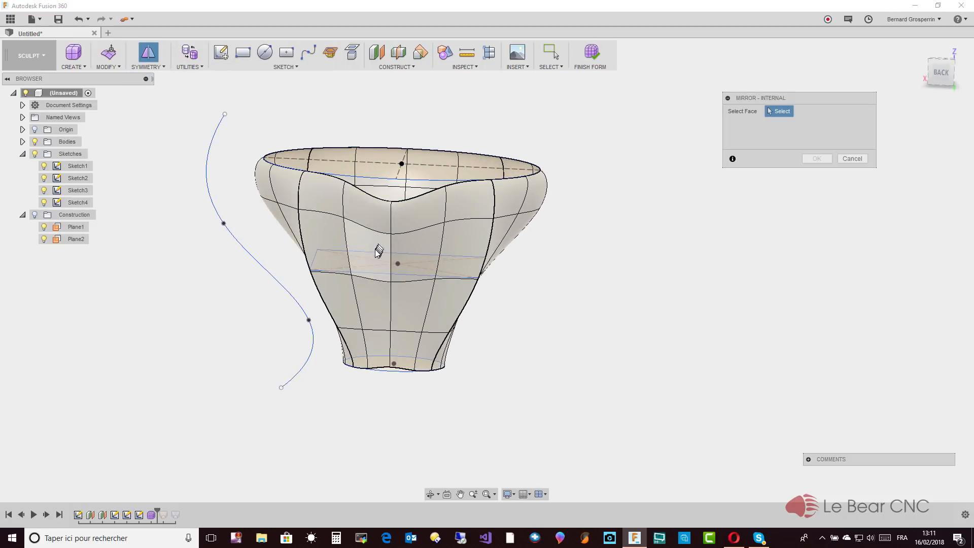
pyautogui.click(375, 255)
pyautogui.click(411, 256)
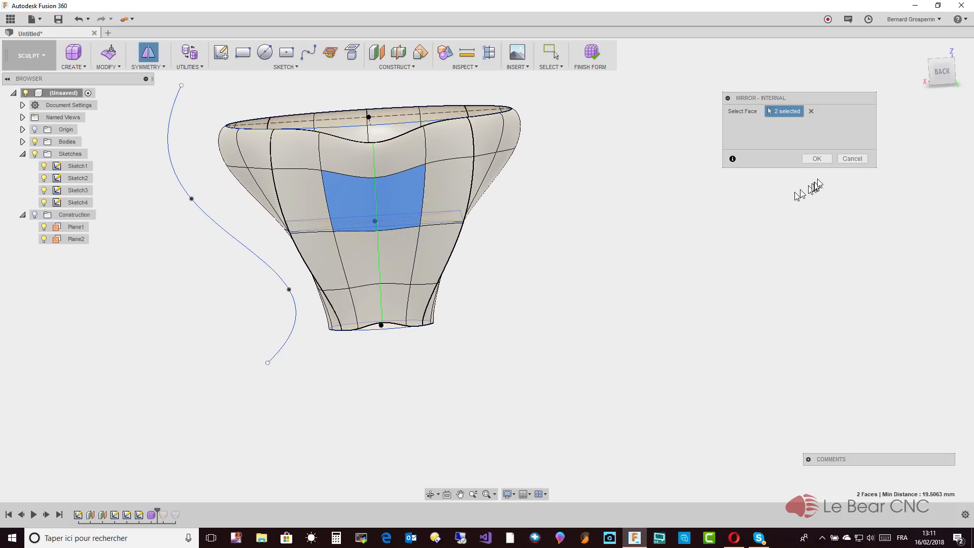
pyautogui.click(816, 158)
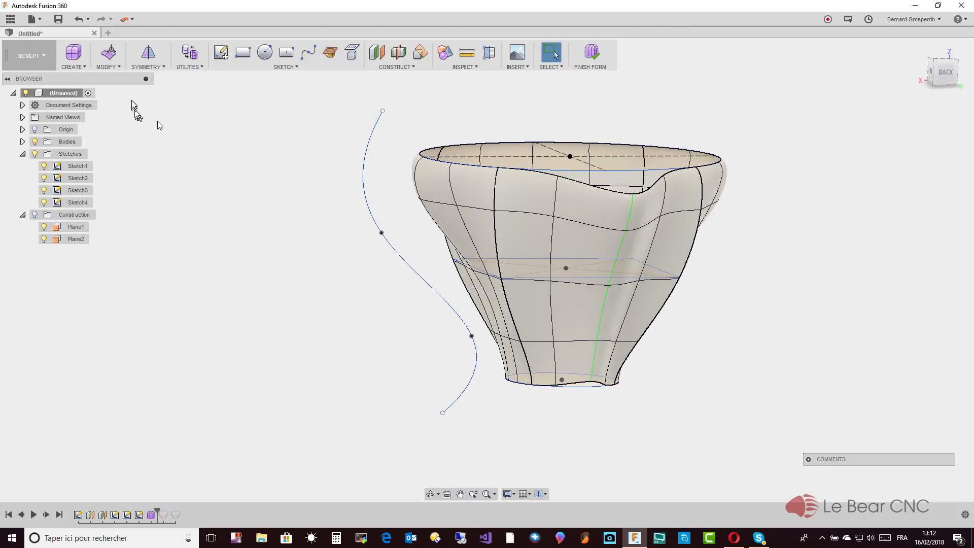
# Match a vertical run of four edges on the form's side to the S-shaped spline with Connected (G0) continuity and Uniform spacing
pyautogui.click(120, 68)
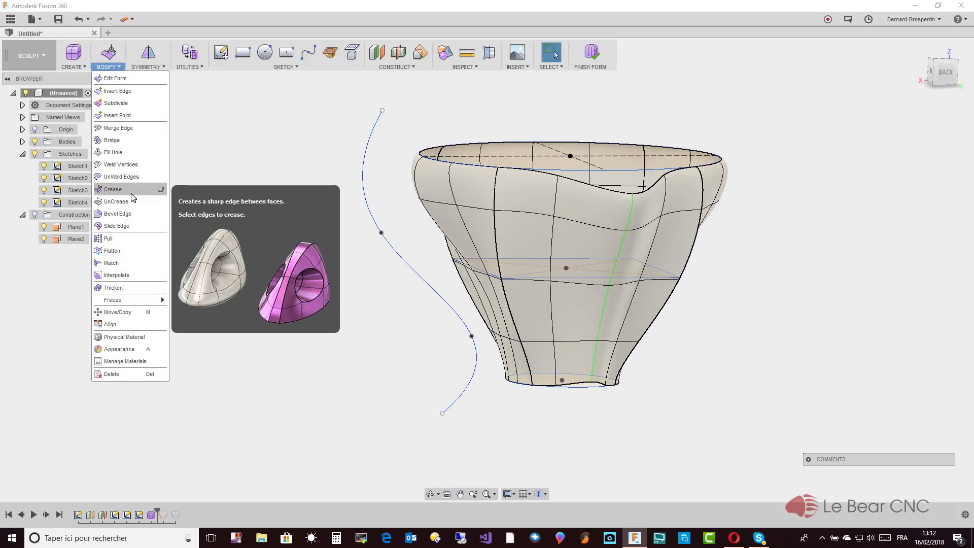
pyautogui.click(112, 263)
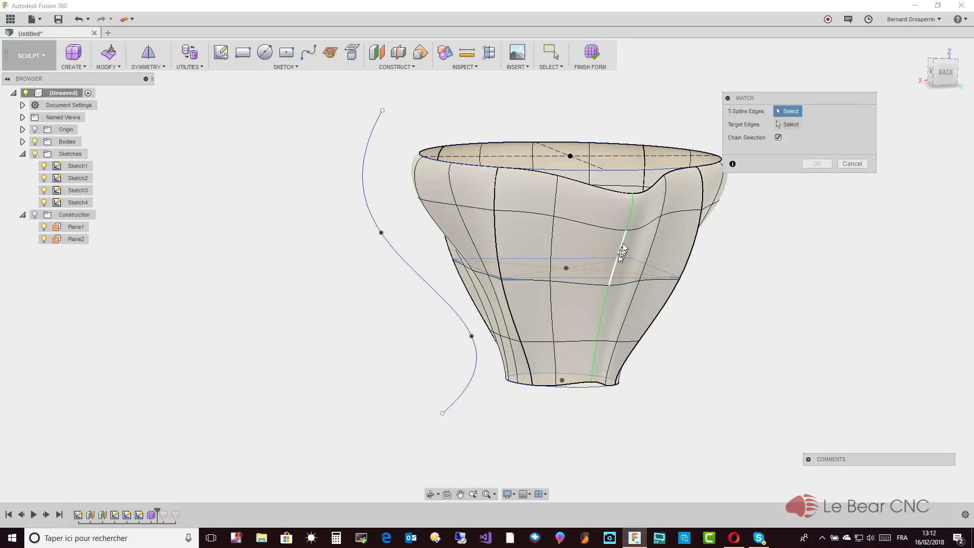
pyautogui.keyDown('shift'); pyautogui.moveTo(625, 238); pyautogui.dragTo(497, 239, button='middle'); pyautogui.keyUp('shift')
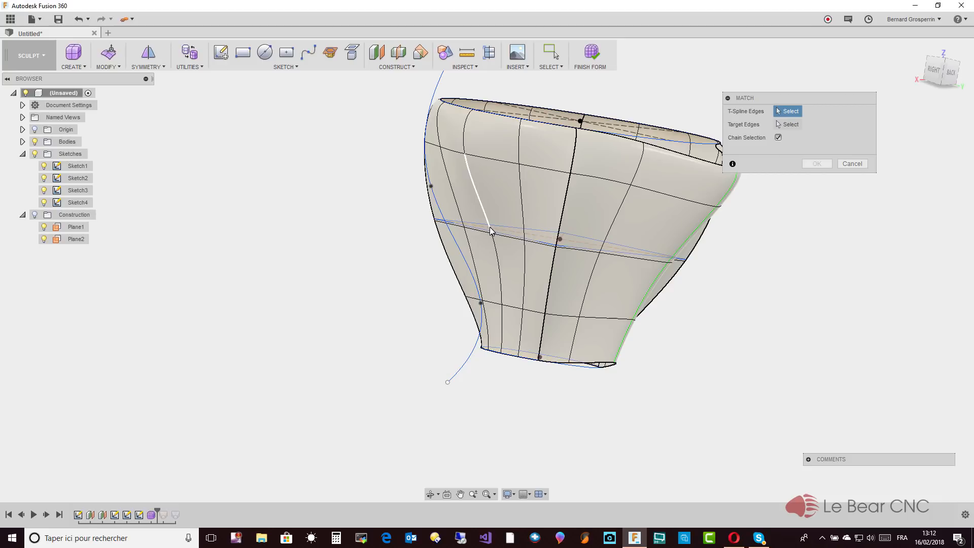
pyautogui.click(492, 231)
pyautogui.keyDown('shift'); pyautogui.moveTo(646, 199); pyautogui.dragTo(631, 213, button='middle'); pyautogui.keyUp('shift')
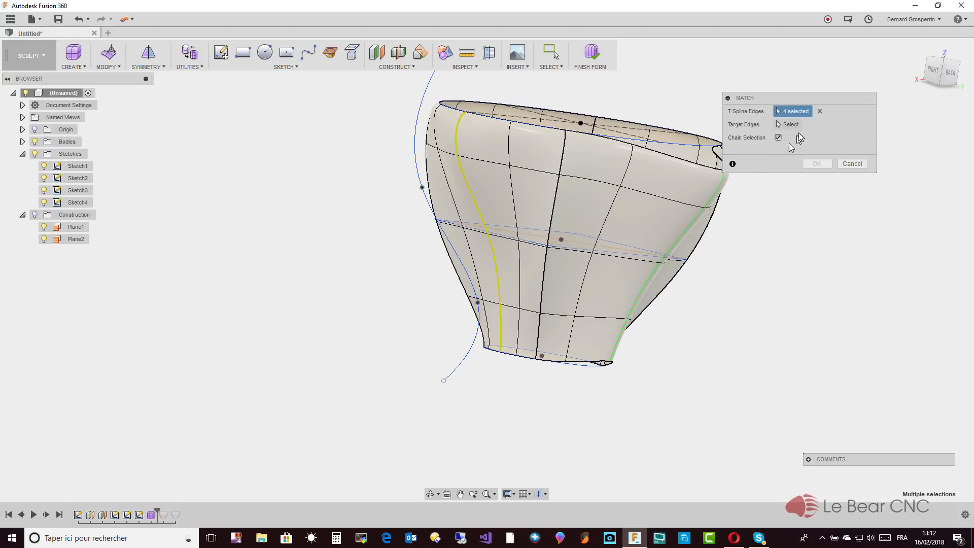
pyautogui.click(791, 126)
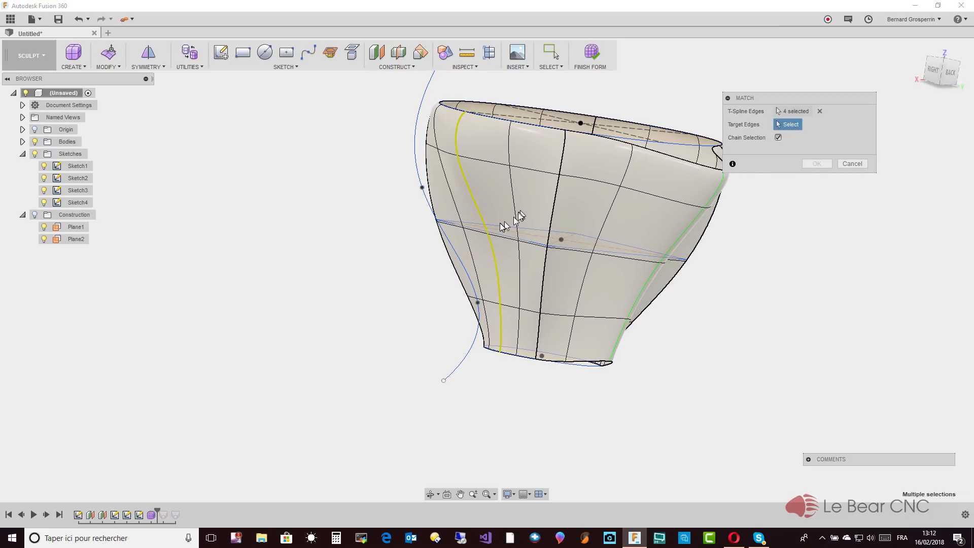
pyautogui.click(449, 240)
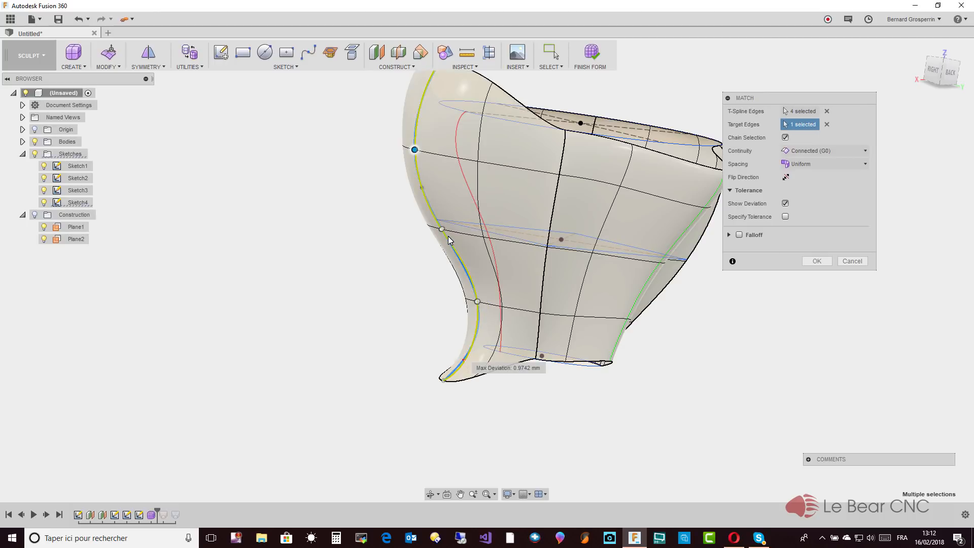
pyautogui.keyDown('shift'); pyautogui.moveTo(522, 278); pyautogui.dragTo(531, 285, button='middle'); pyautogui.keyUp('shift')
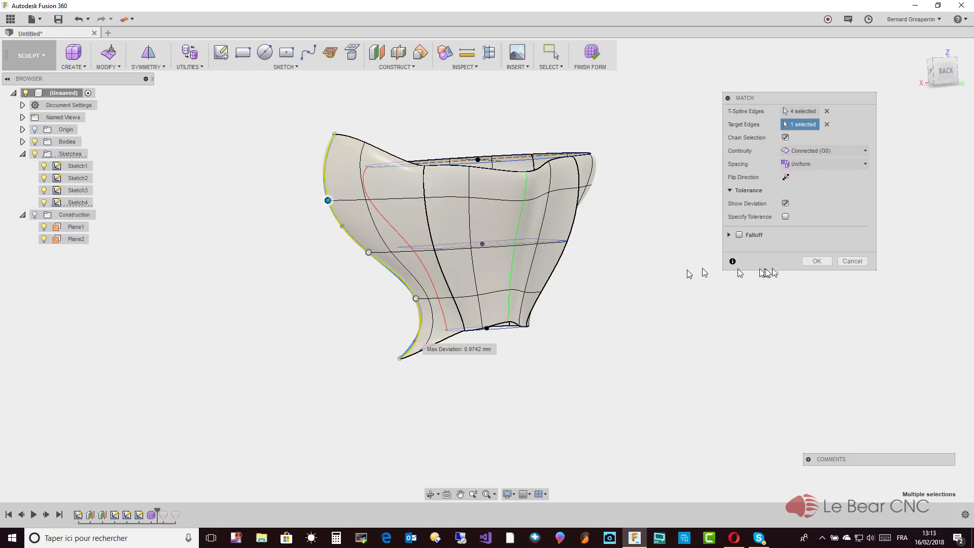
# Apply the match of the form's open T-spline edges to the side sketch curve and finish editing the form
pyautogui.click(817, 261)
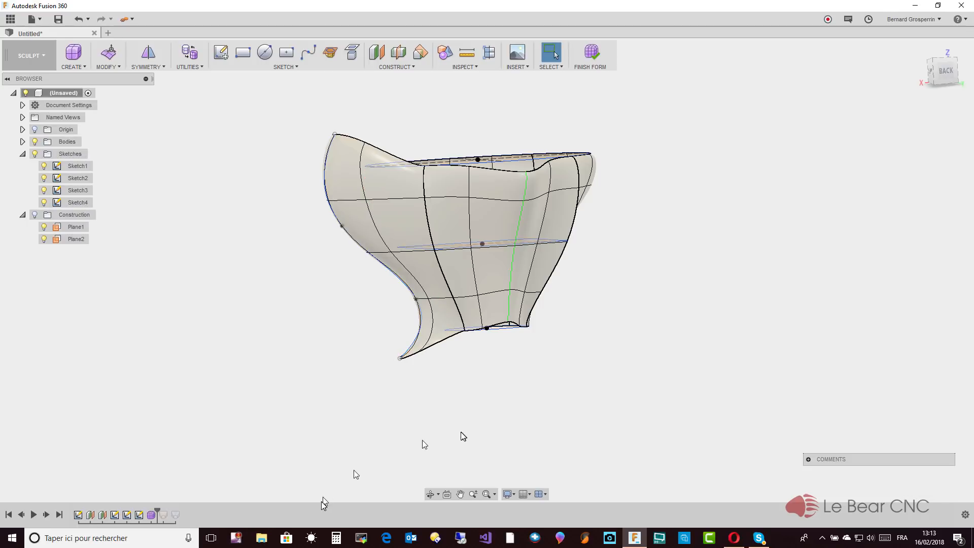
pyautogui.click(151, 516)
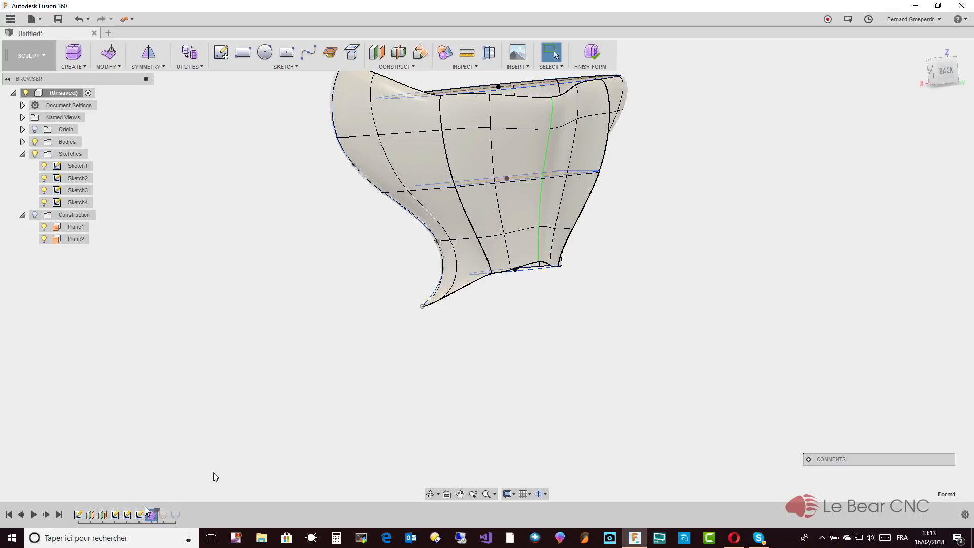
pyautogui.click(592, 52)
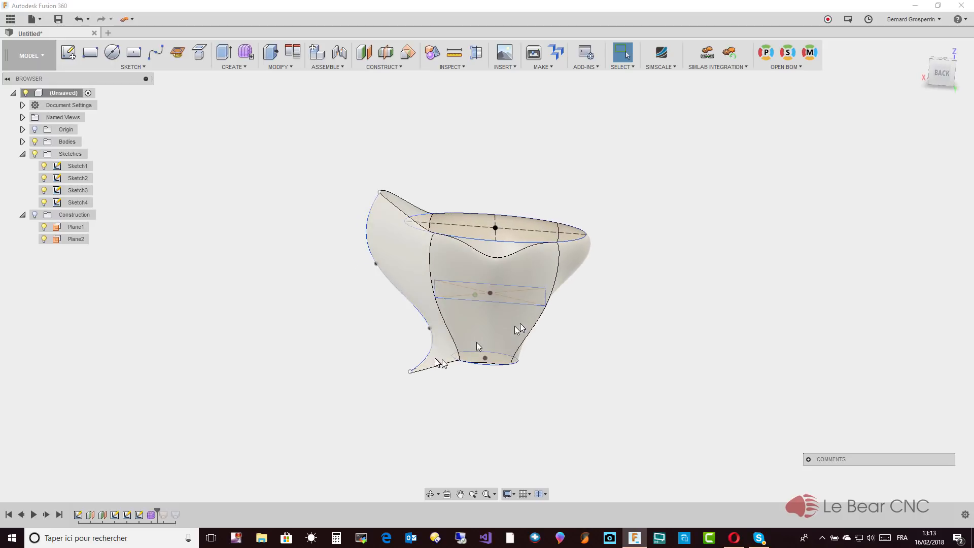
# Suppress the form feature and roll the history marker forward past the next surface feature
pyautogui.rightClick(153, 516)
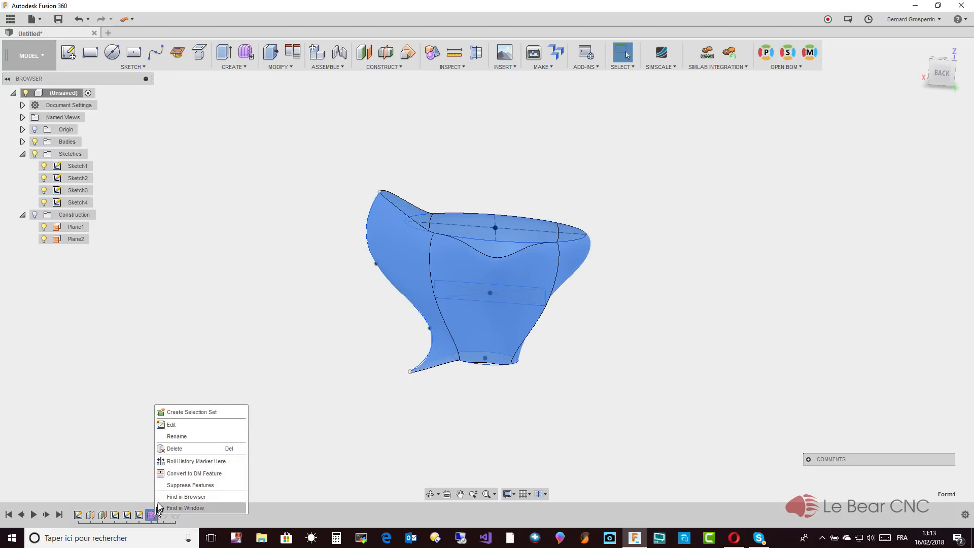
pyautogui.click(168, 486)
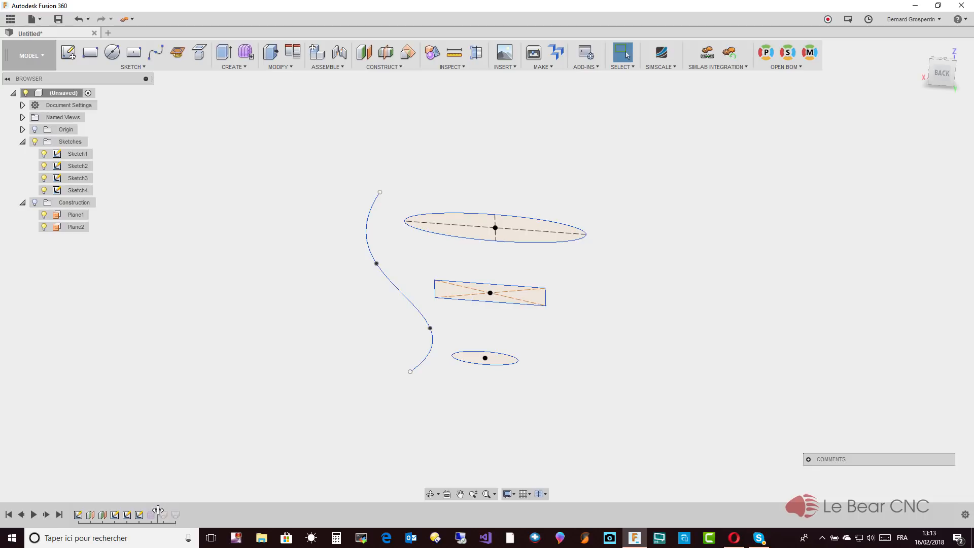
pyautogui.moveTo(158, 510); pyautogui.dragTo(168, 512)
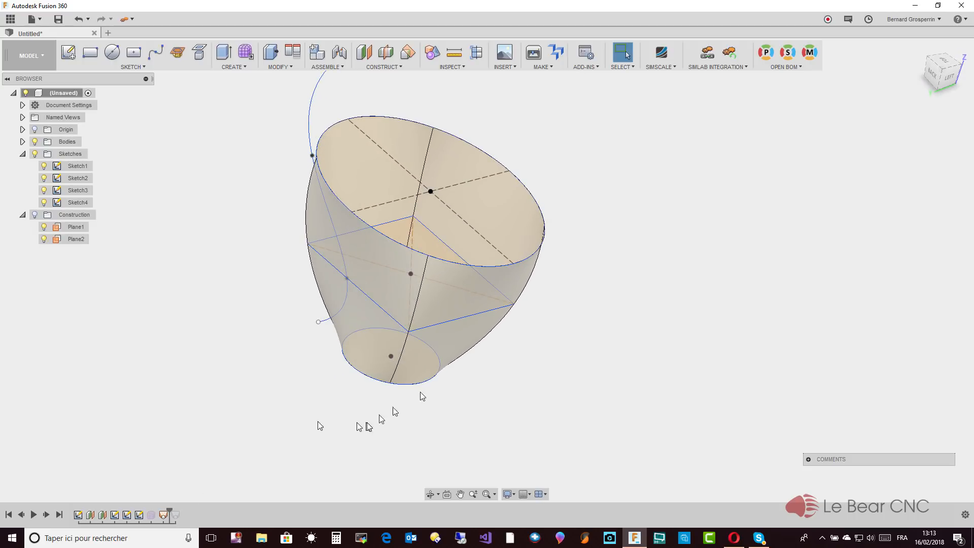
# Switch from the Model to the Patch workspace
pyautogui.click(401, 371)
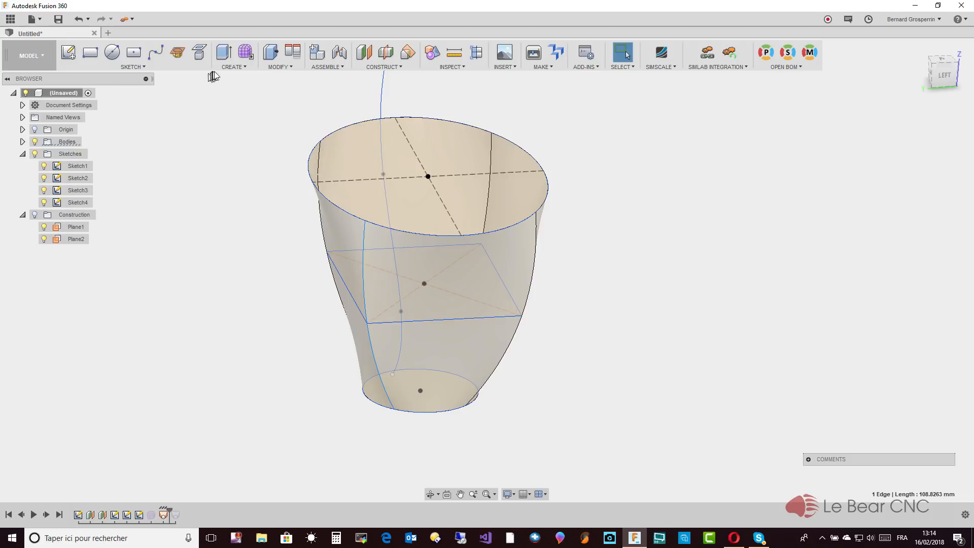
pyautogui.click(38, 56)
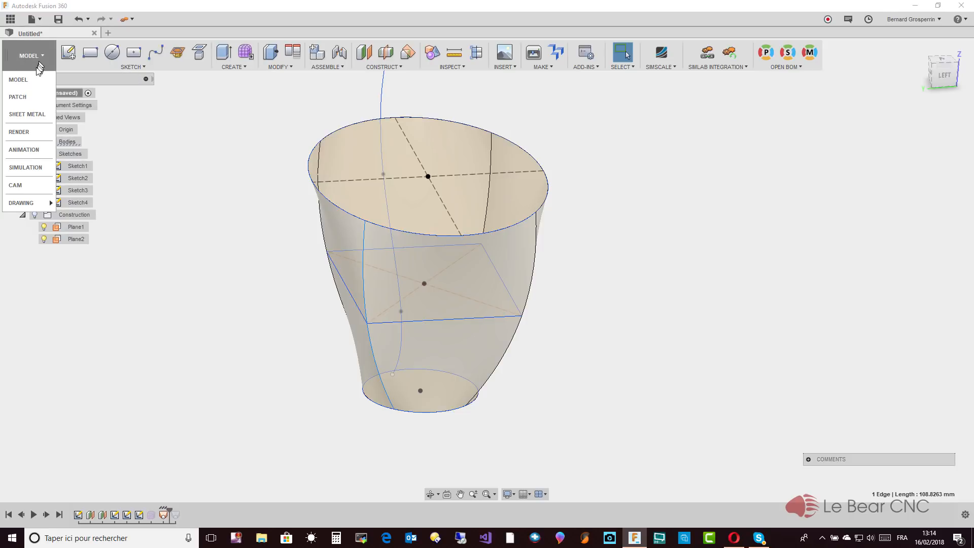
pyautogui.click(24, 101)
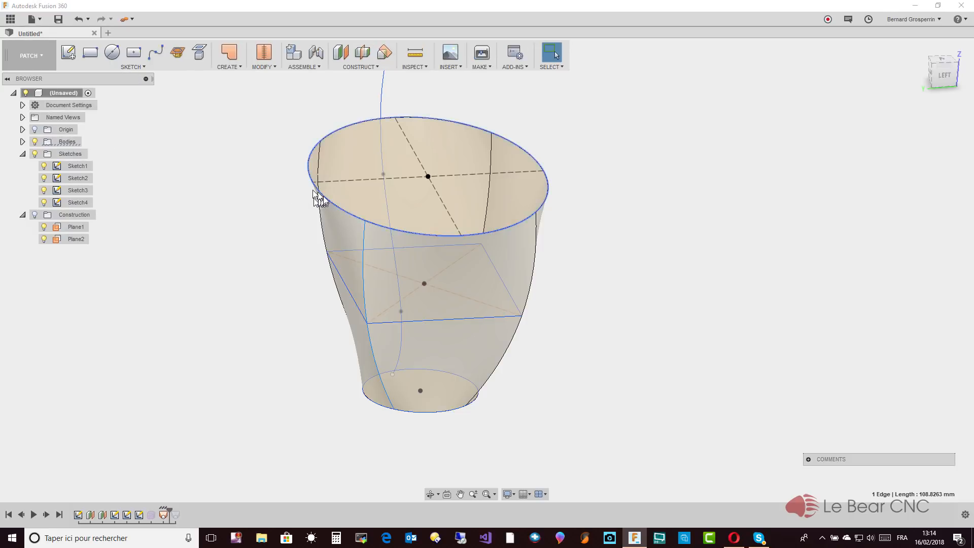
# Thicken the cup's surface body by 2 mm on one side as a new body
pyautogui.click(347, 160)
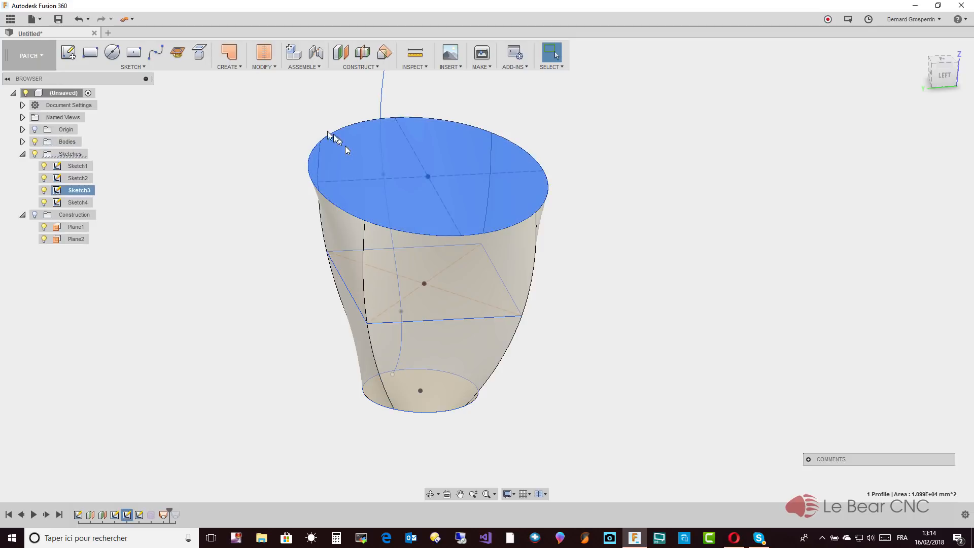
pyautogui.click(228, 67)
pyautogui.click(227, 176)
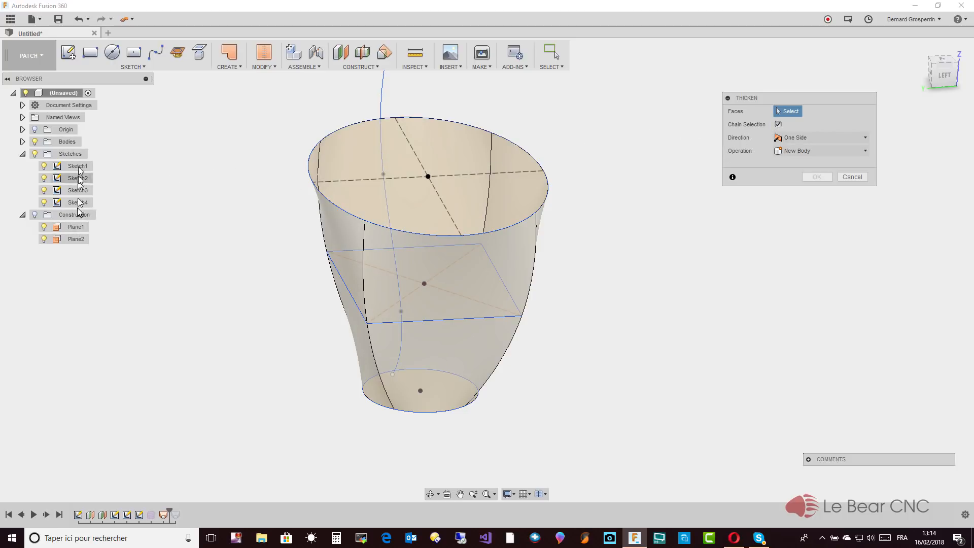
pyautogui.click(22, 142)
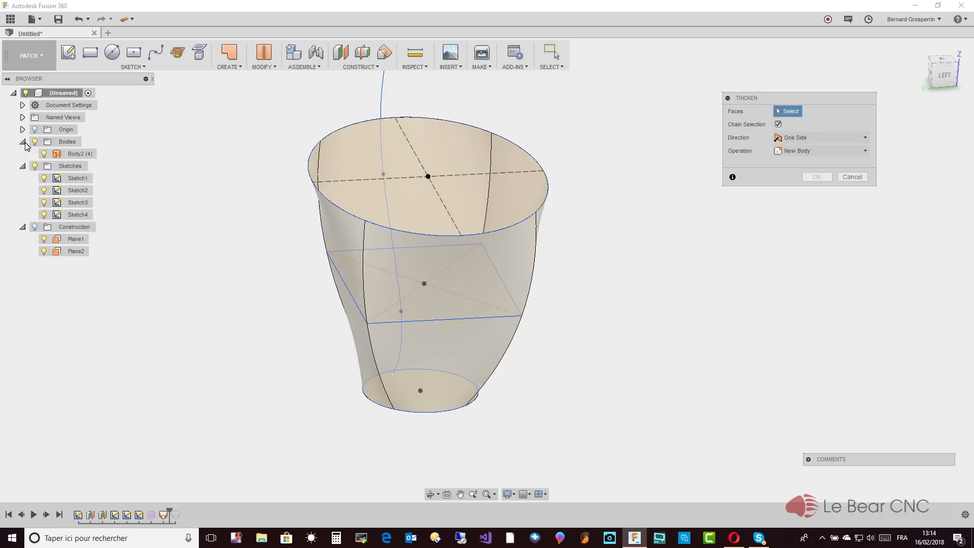
pyautogui.click(71, 155)
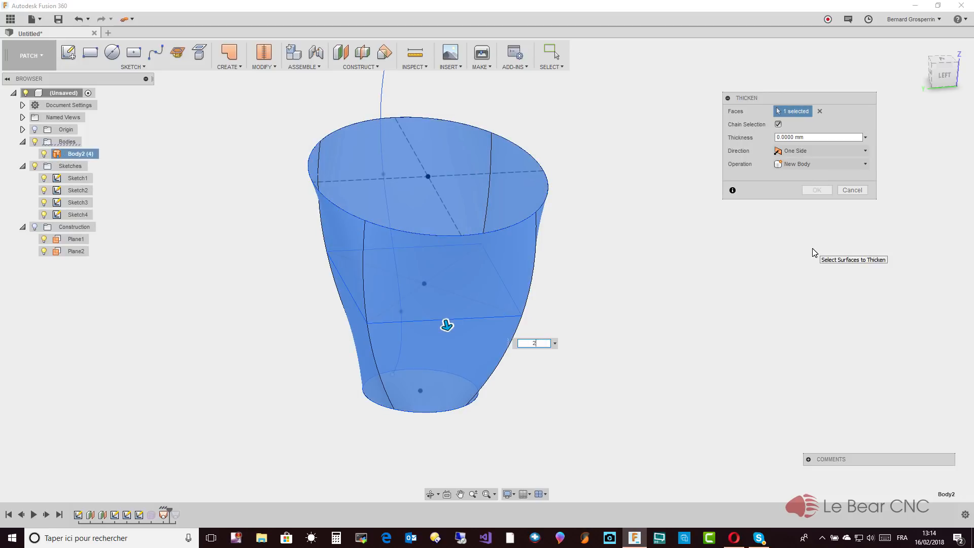
pyautogui.write('2')
pyautogui.press('Return')
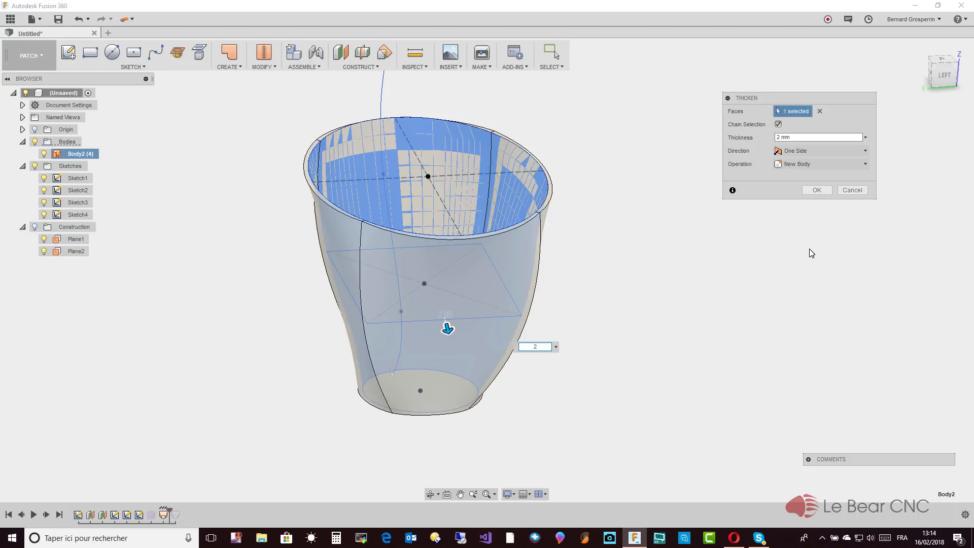
pyautogui.press('Return')
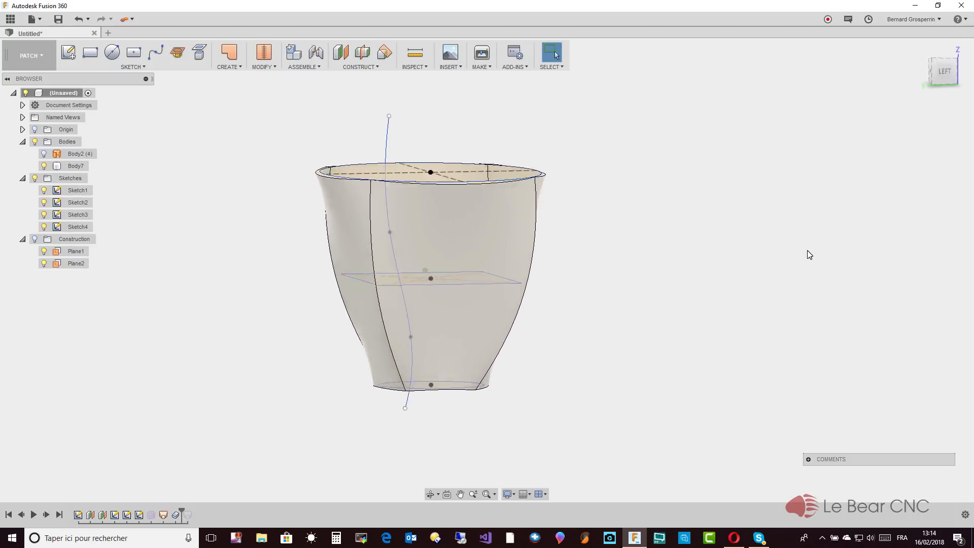
# Patch the bottom opening of the thickened cup with Connected (G0) continuity as a new body
pyautogui.keyDown('shift'); pyautogui.moveTo(808, 250); pyautogui.dragTo(344, 98, button='middle'); pyautogui.keyUp('shift')
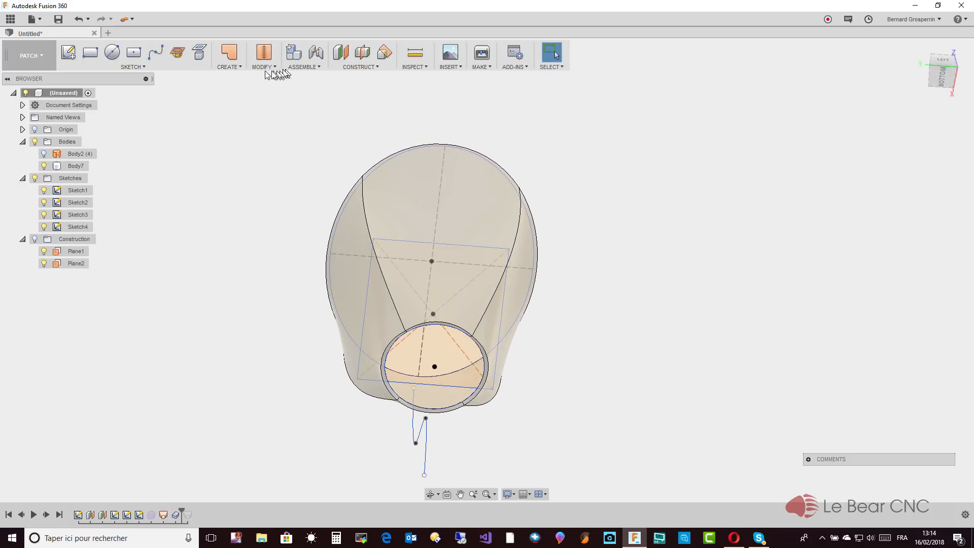
pyautogui.click(233, 57)
pyautogui.keyDown('shift'); pyautogui.moveTo(358, 318); pyautogui.dragTo(335, 311, button='middle'); pyautogui.keyUp('shift')
pyautogui.click(399, 325)
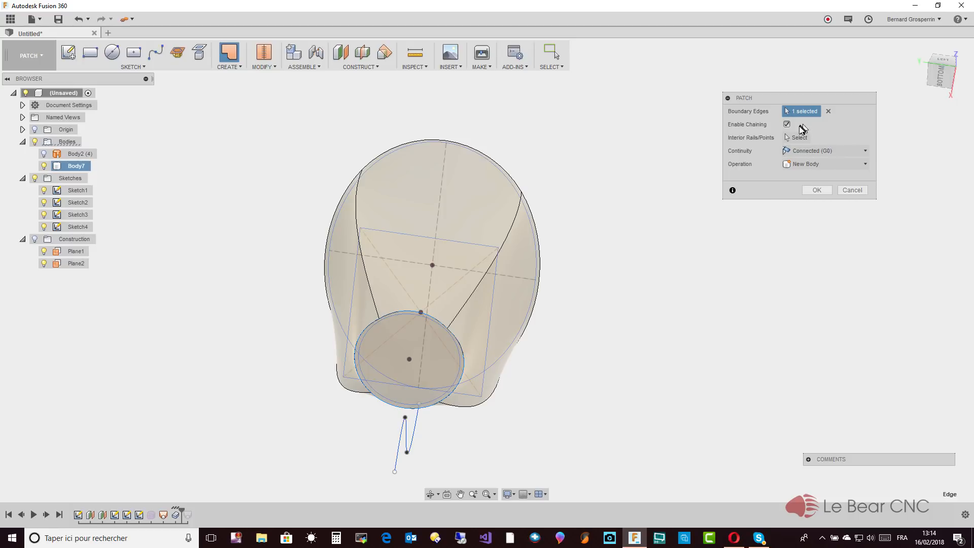
pyautogui.click(868, 164)
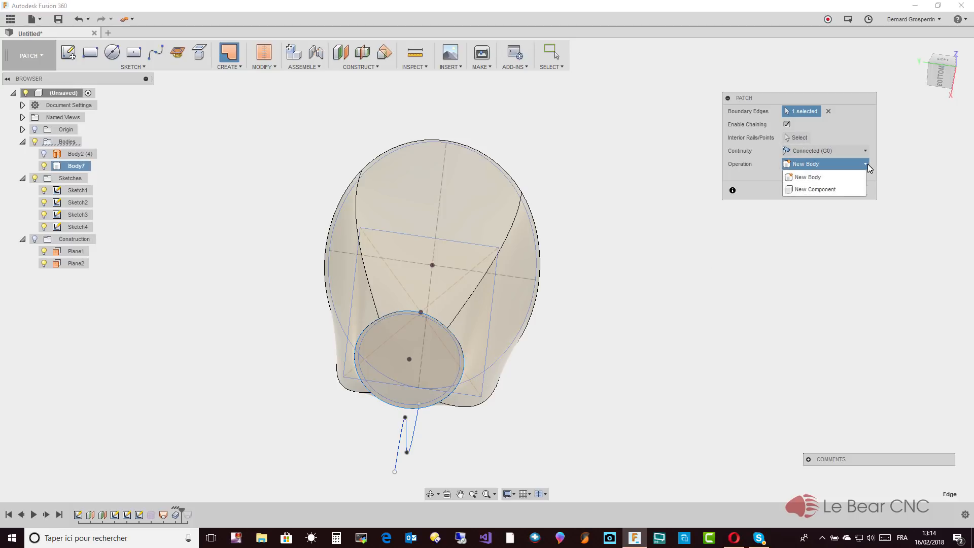
pyautogui.click(830, 175)
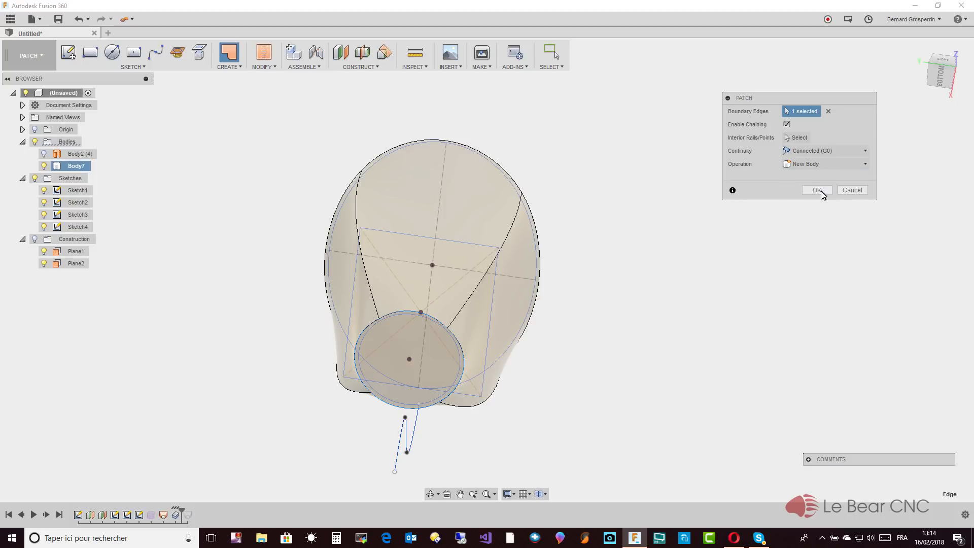
pyautogui.click(827, 189)
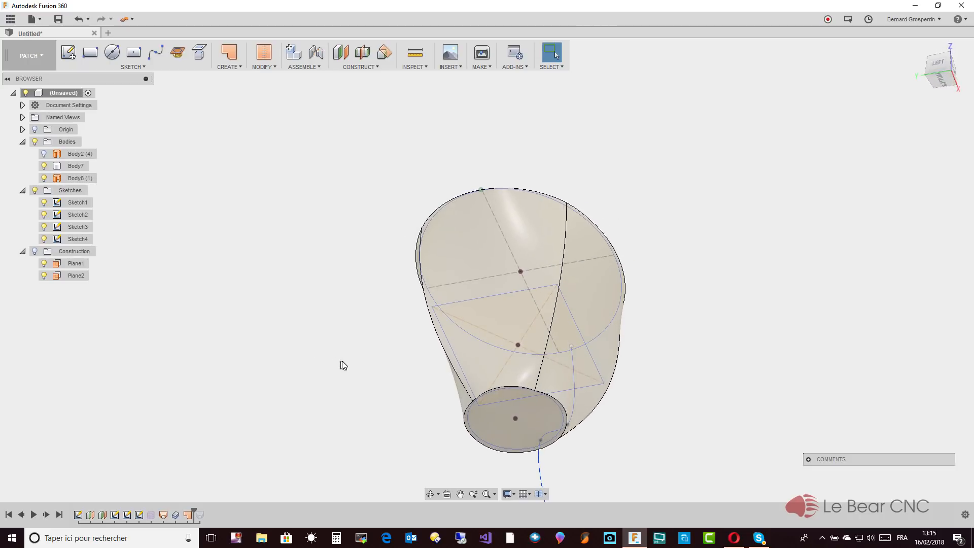
# Try to stitch the bottom patch to the thickened cup body
pyautogui.click(272, 68)
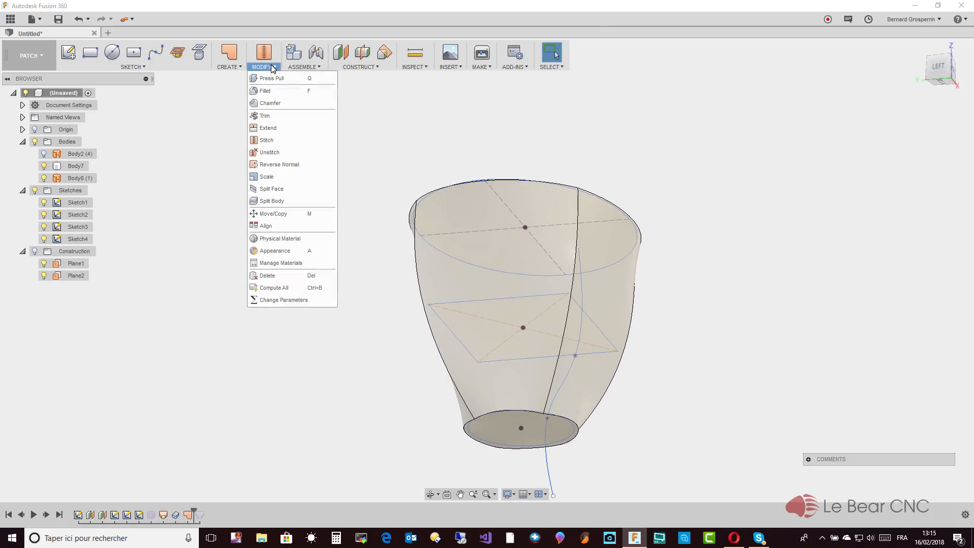
pyautogui.click(267, 140)
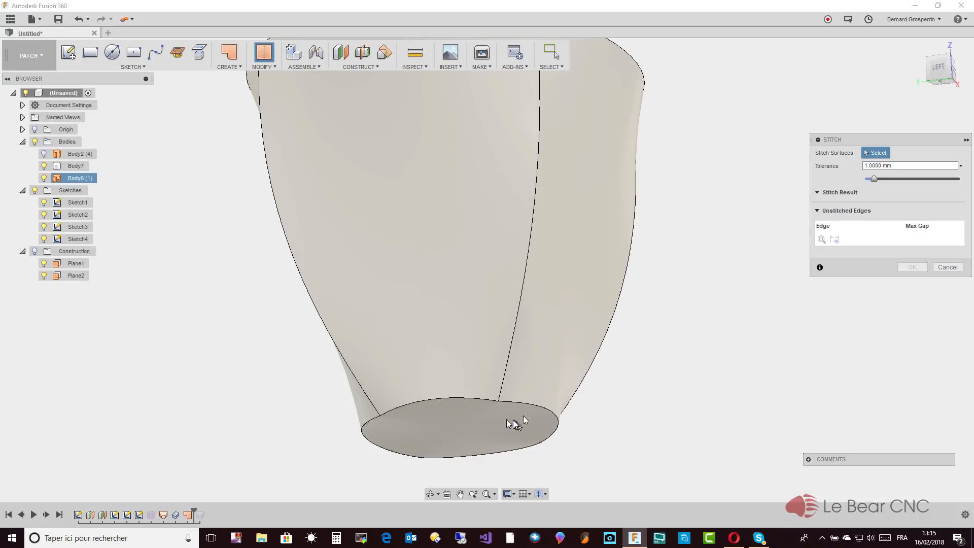
pyautogui.click(506, 419)
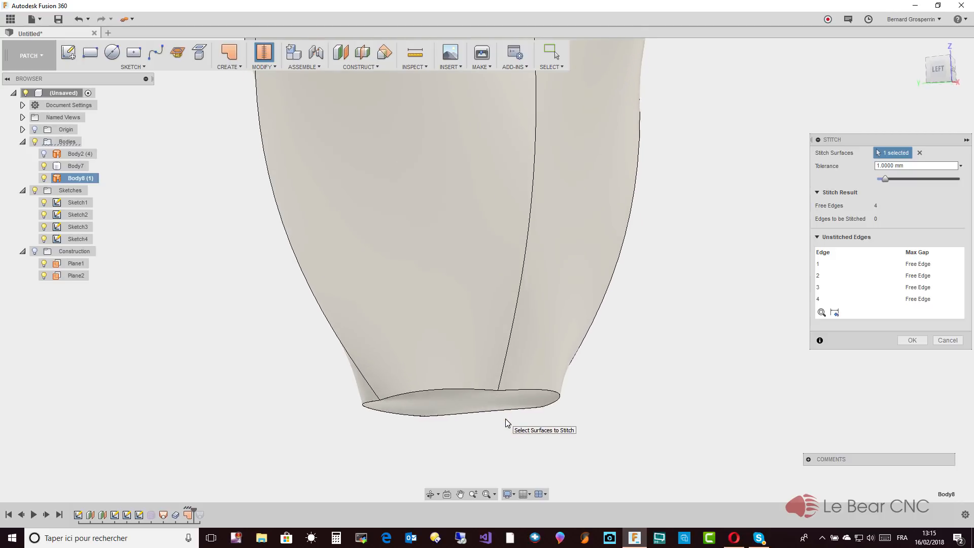
pyautogui.keyDown('shift'); pyautogui.moveTo(506, 419); pyautogui.dragTo(526, 409, button='middle'); pyautogui.keyUp('shift')
pyautogui.click(519, 408)
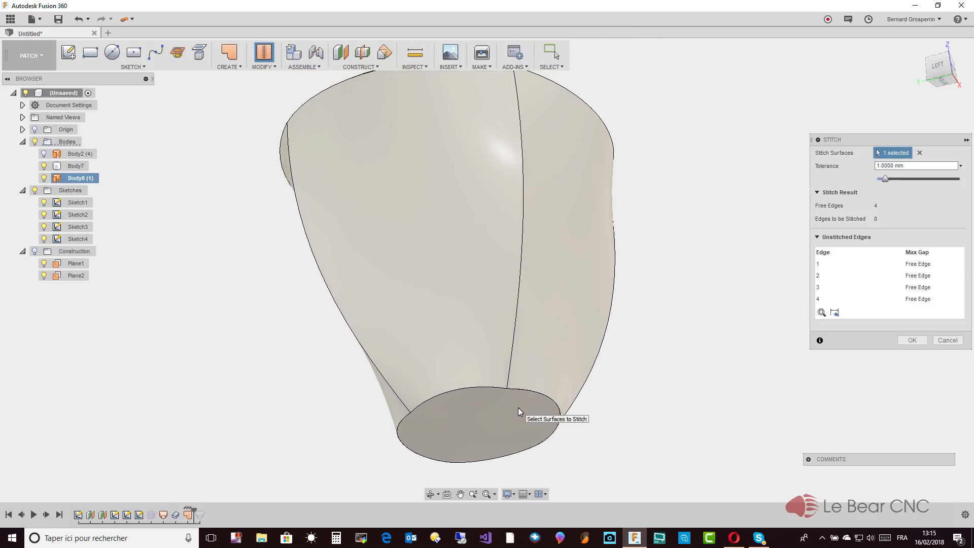
pyautogui.keyDown('shift'); pyautogui.moveTo(861, 307); pyautogui.dragTo(655, 386, button='middle'); pyautogui.keyUp('shift')
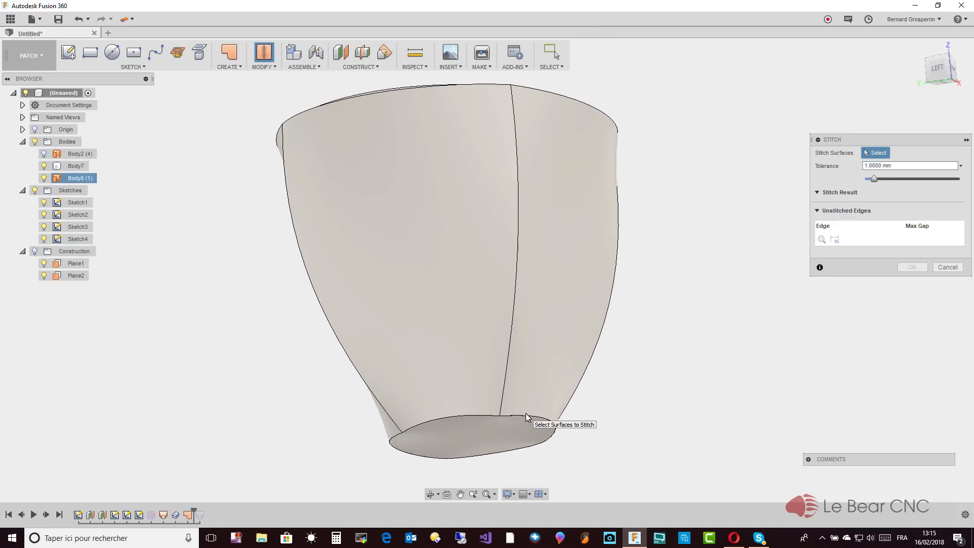
pyautogui.click(526, 420)
pyautogui.keyDown('shift'); pyautogui.moveTo(526, 419); pyautogui.dragTo(754, 335, button='middle'); pyautogui.keyUp('shift')
pyautogui.click(942, 340)
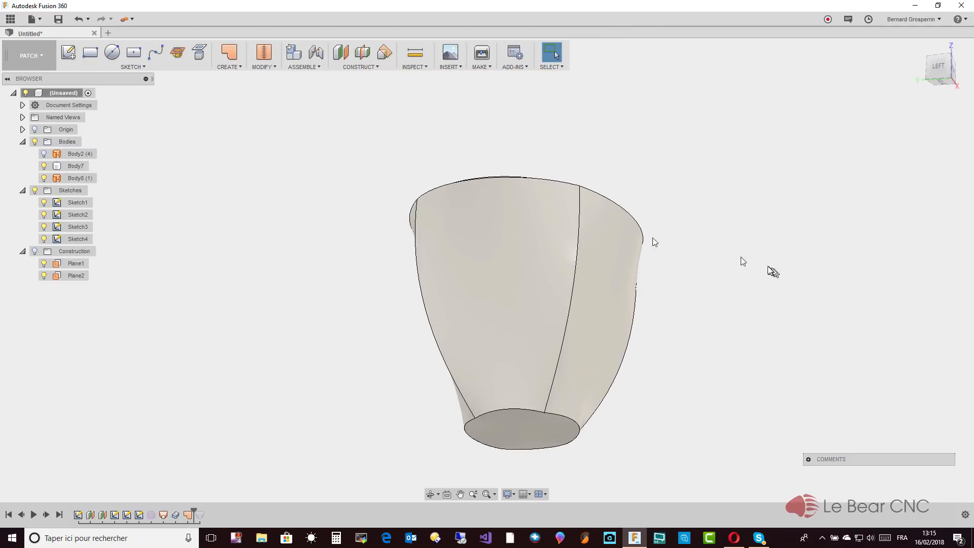
# Undo the bottom patch and the 2 mm thickening to return to the plain cup surface
pyautogui.click(79, 19)
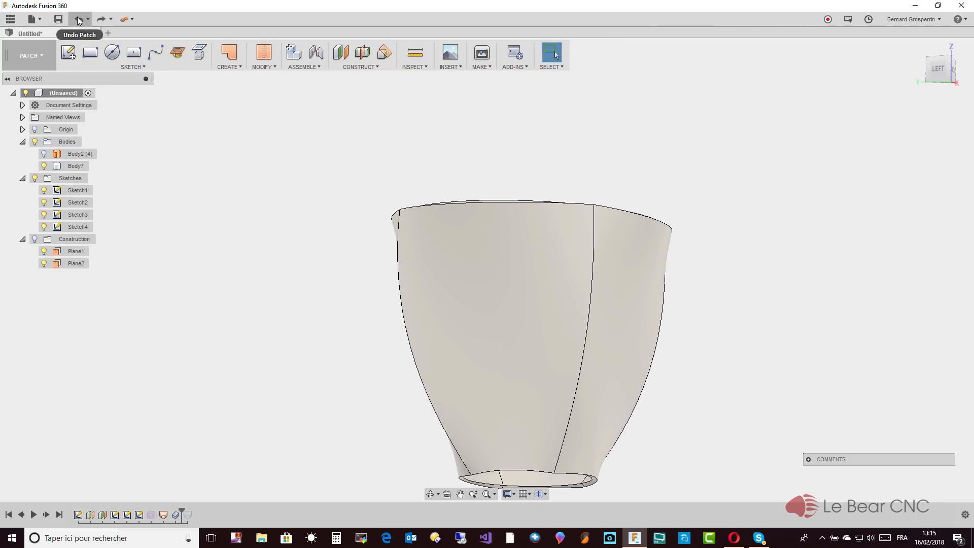
pyautogui.click(79, 19)
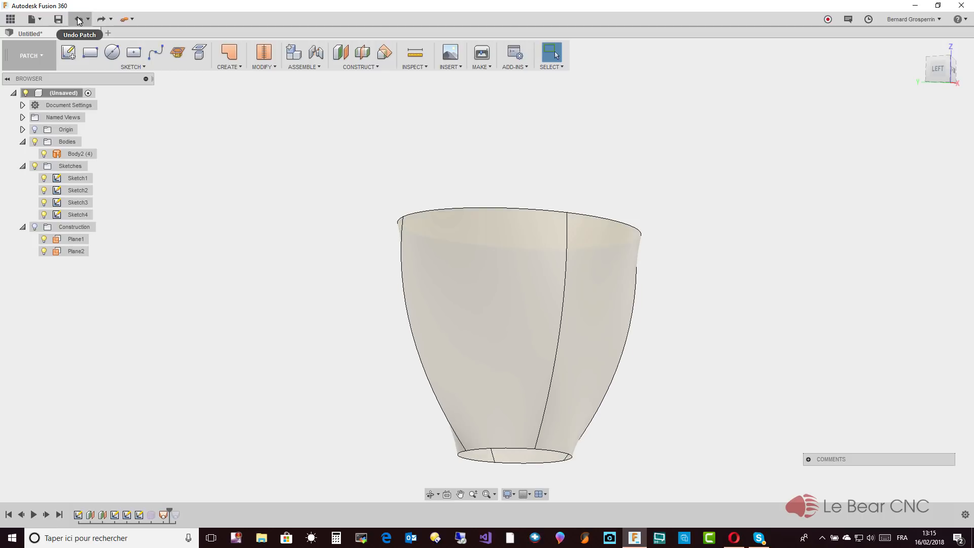
pyautogui.click(78, 19)
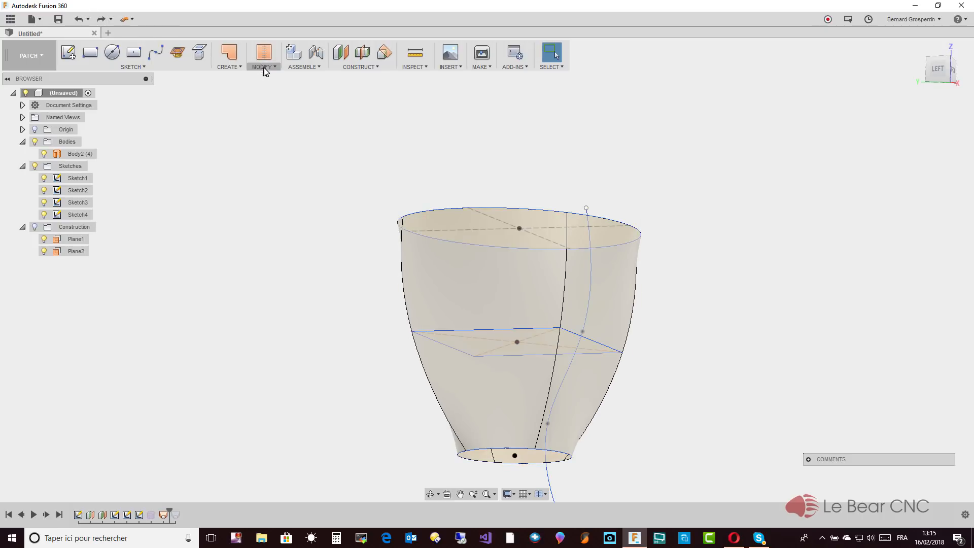
# Patch the cup surface's bottom opening along the lowest sketch curve with Connected (G0) continuity as a new body
pyautogui.click(229, 55)
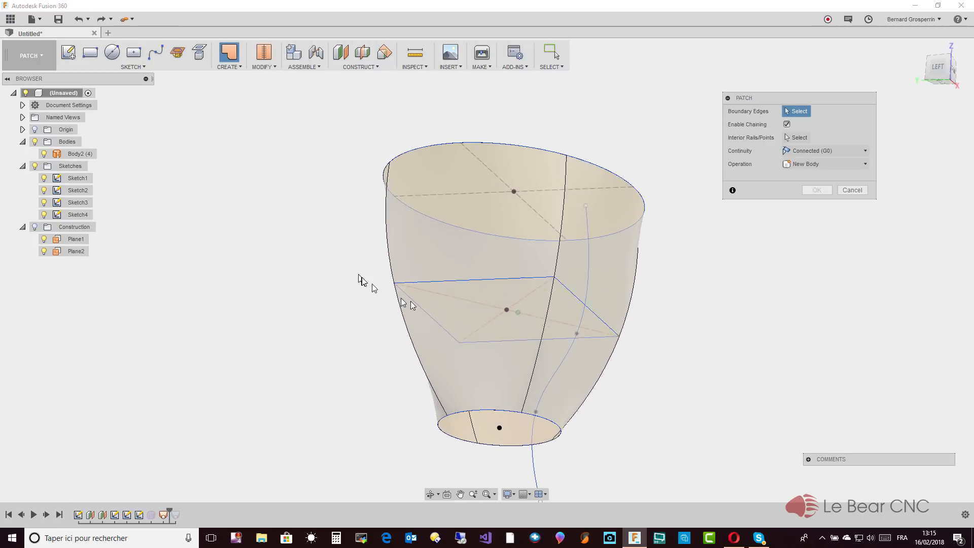
pyautogui.click(459, 407)
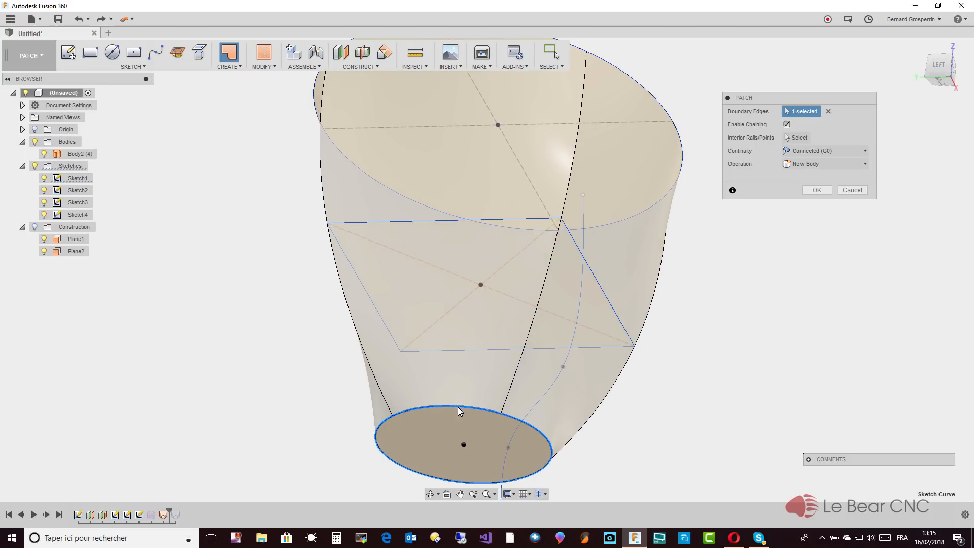
pyautogui.click(816, 192)
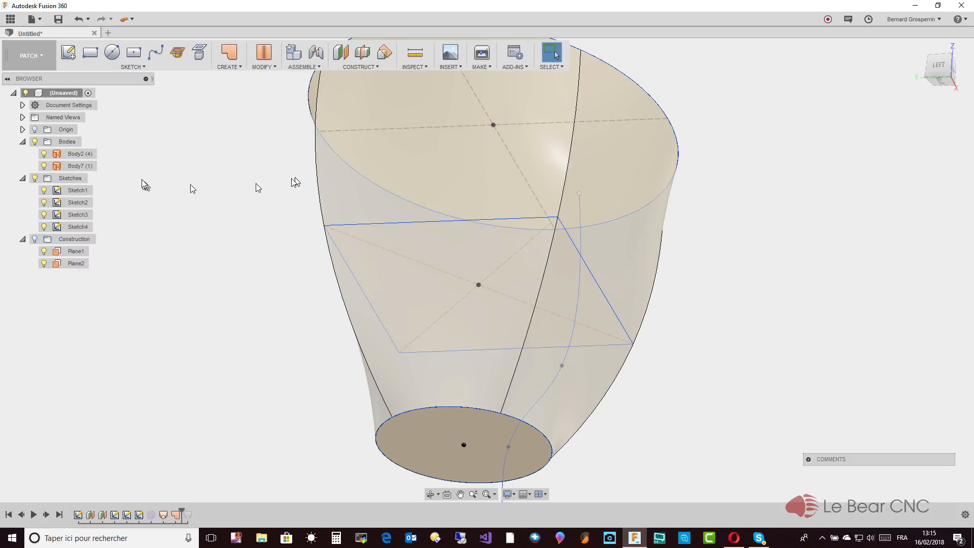
# Stitch the bottom patch and the cup surface together with a tolerance of 1 mm
pyautogui.keyDown('shift'); pyautogui.moveTo(135, 275); pyautogui.dragTo(295, 135, button='middle'); pyautogui.keyUp('shift')
pyautogui.click(266, 68)
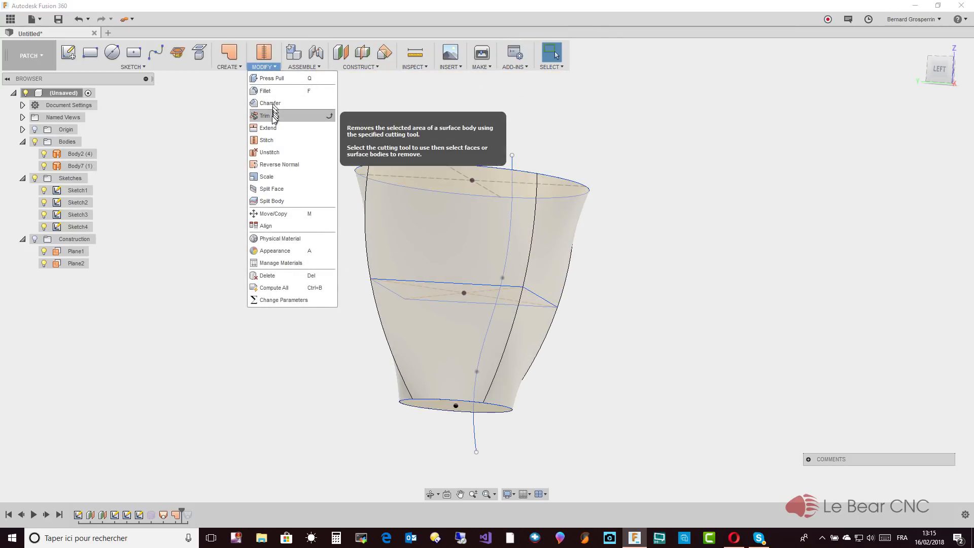
pyautogui.click(266, 141)
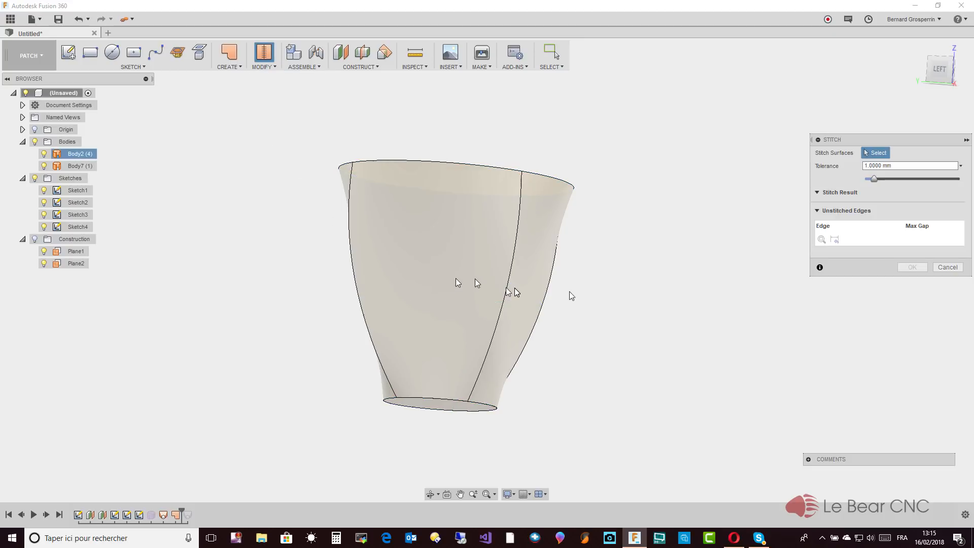
pyautogui.moveTo(612, 307)
pyautogui.keyDown('shift'); pyautogui.mouseDown(button='middle')
pyautogui.moveTo(633, 306)
pyautogui.moveTo(619, 331)
pyautogui.moveTo(595, 342)
pyautogui.moveTo(501, 343)
pyautogui.moveTo(429, 373)
pyautogui.moveTo(497, 354)
pyautogui.moveTo(465, 409)
pyautogui.moveTo(429, 419)
pyautogui.mouseUp(button='middle'); pyautogui.keyUp('shift')
pyautogui.click(428, 412)
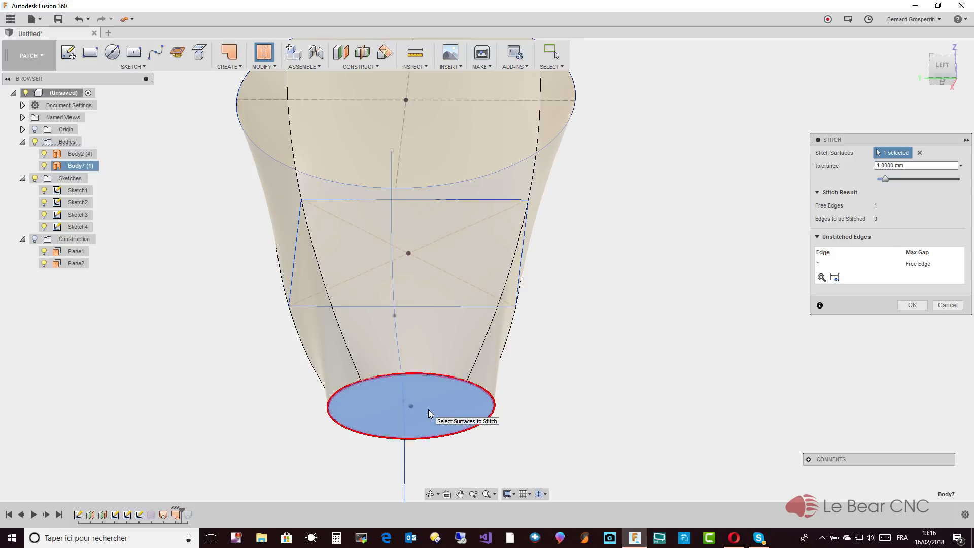
pyautogui.click(438, 364)
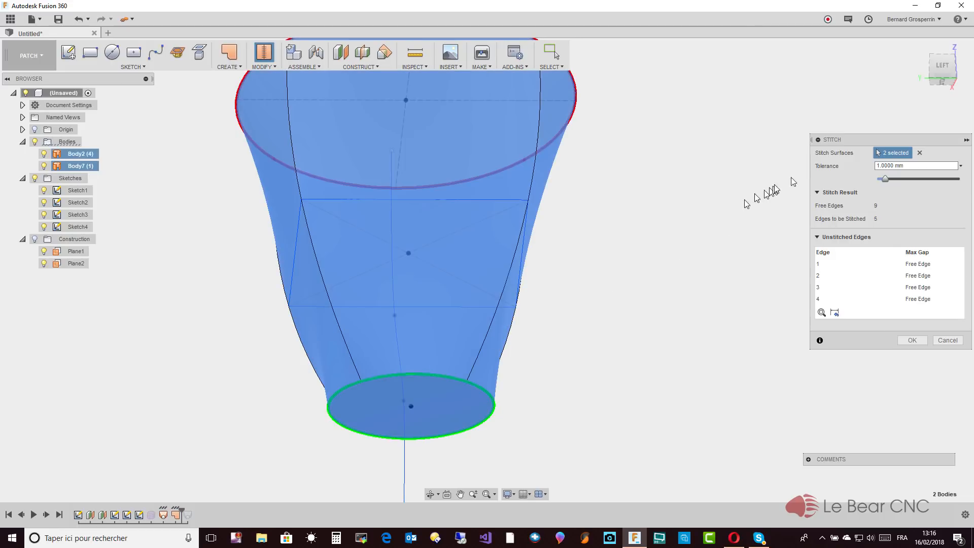
pyautogui.click(912, 341)
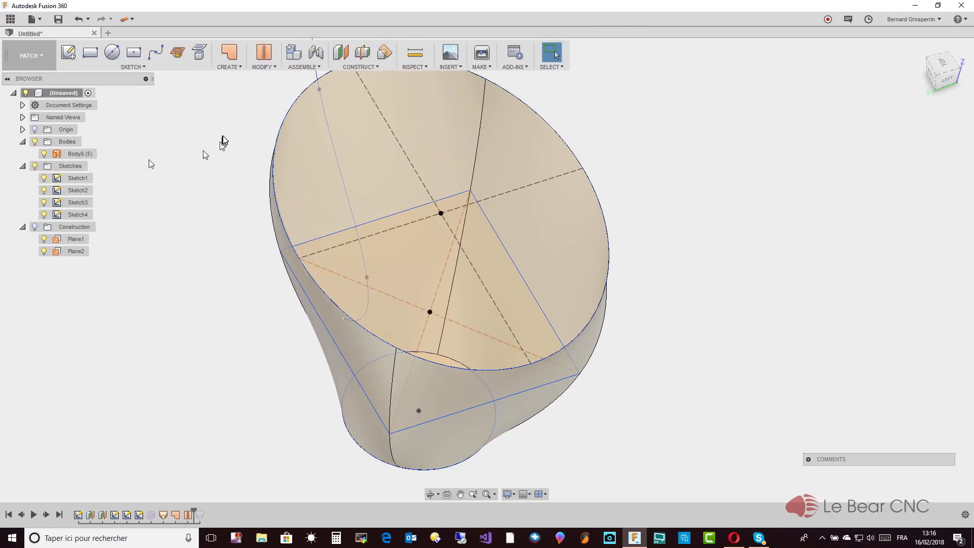
# Thicken the stitched cup surface, including its bottom, by 2 mm on one side as a new body
pyautogui.click(243, 70)
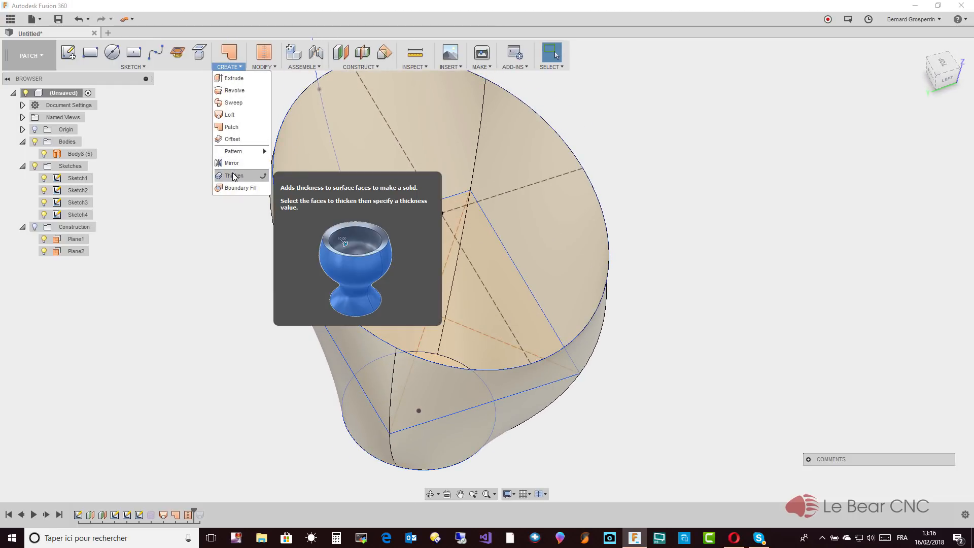
pyautogui.click(234, 174)
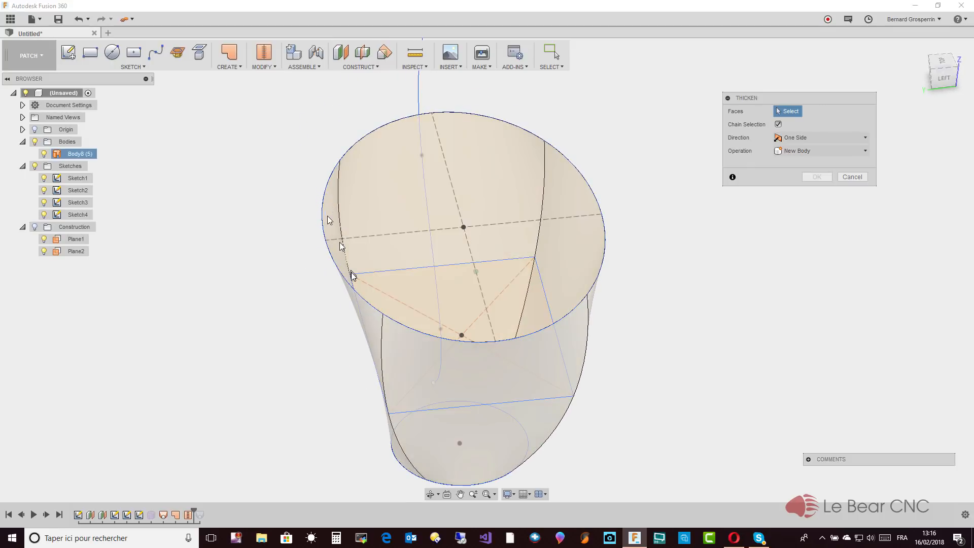
pyautogui.click(95, 155)
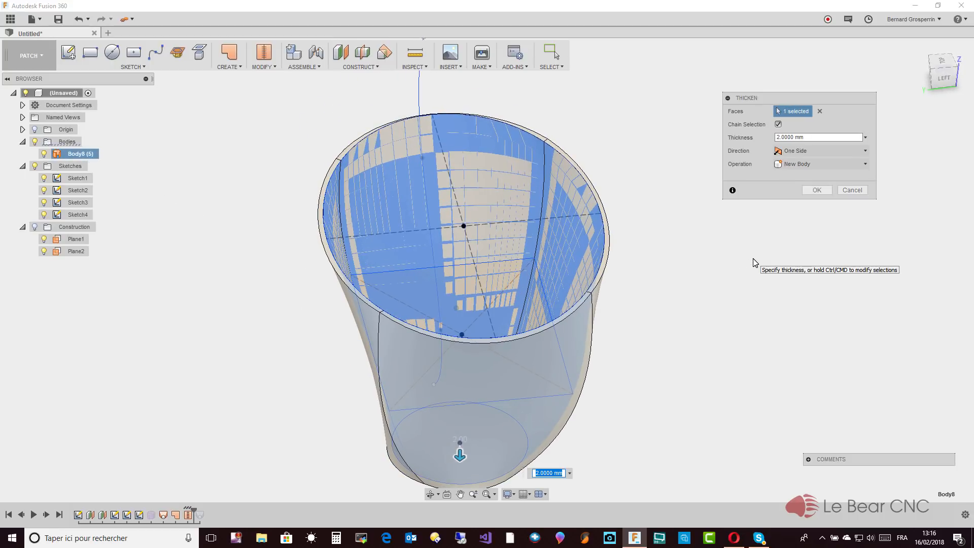
pyautogui.click(816, 190)
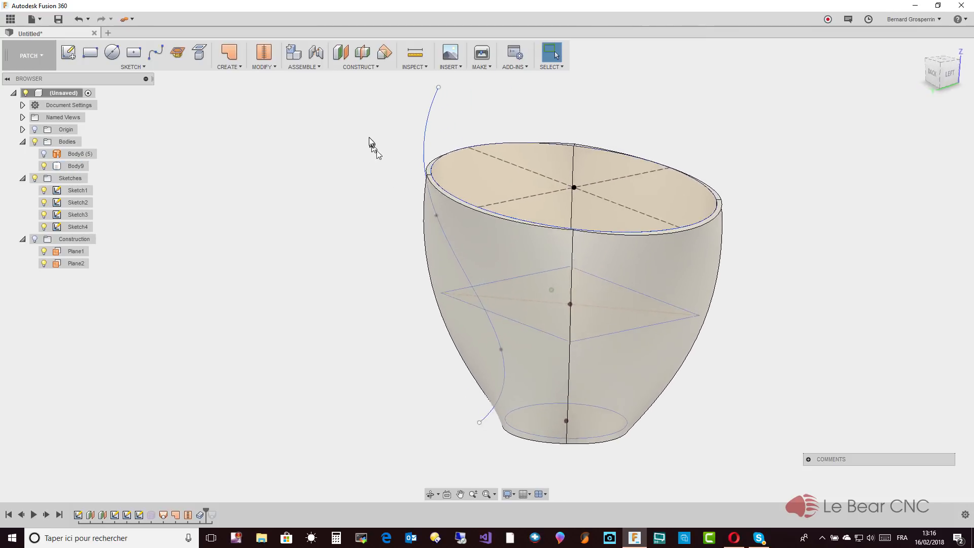
# Switch to the Model workspace and start the Sweep command
pyautogui.click(40, 56)
pyautogui.click(35, 77)
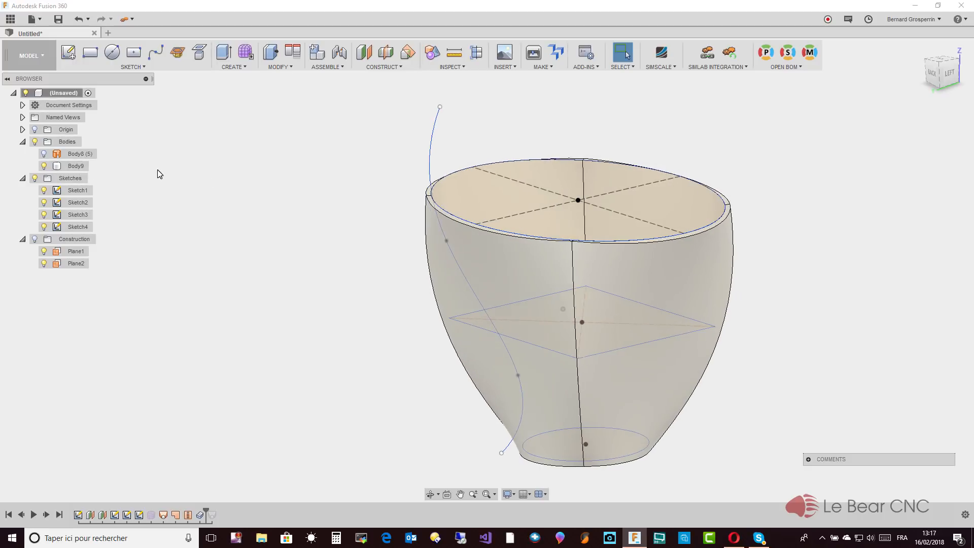
pyautogui.click(237, 67)
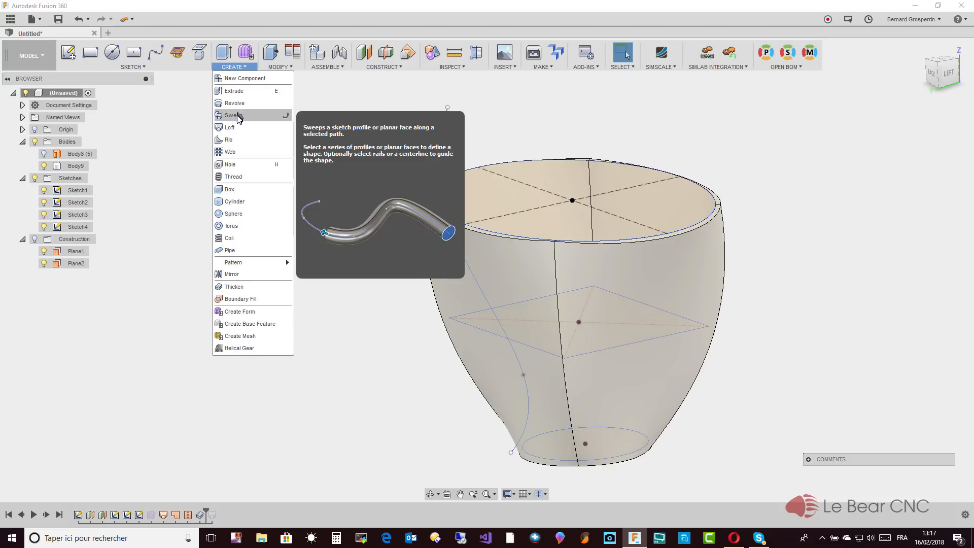
pyautogui.click(234, 115)
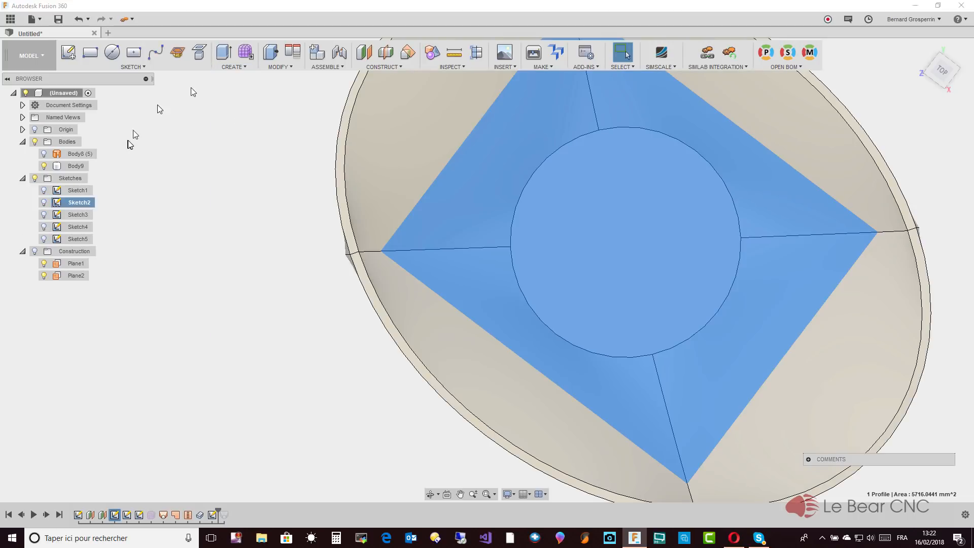
pyautogui.click(391, 65)
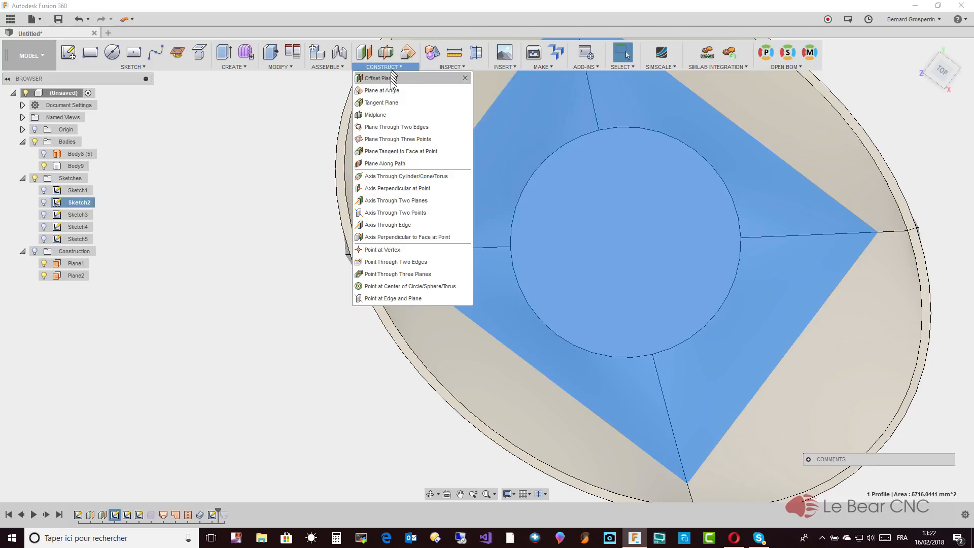
pyautogui.click(400, 127)
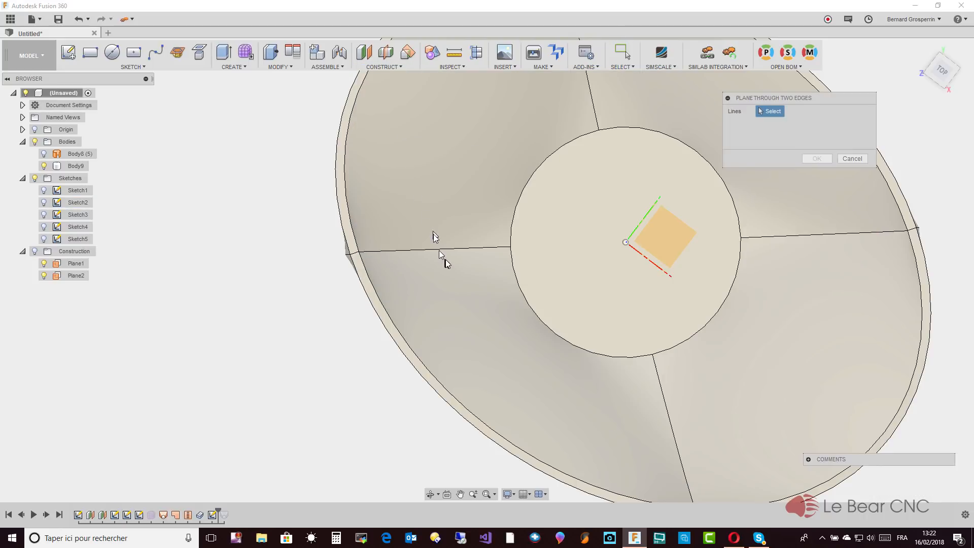
pyautogui.keyDown('shift'); pyautogui.moveTo(448, 250); pyautogui.dragTo(629, 249, button='middle'); pyautogui.keyUp('shift')
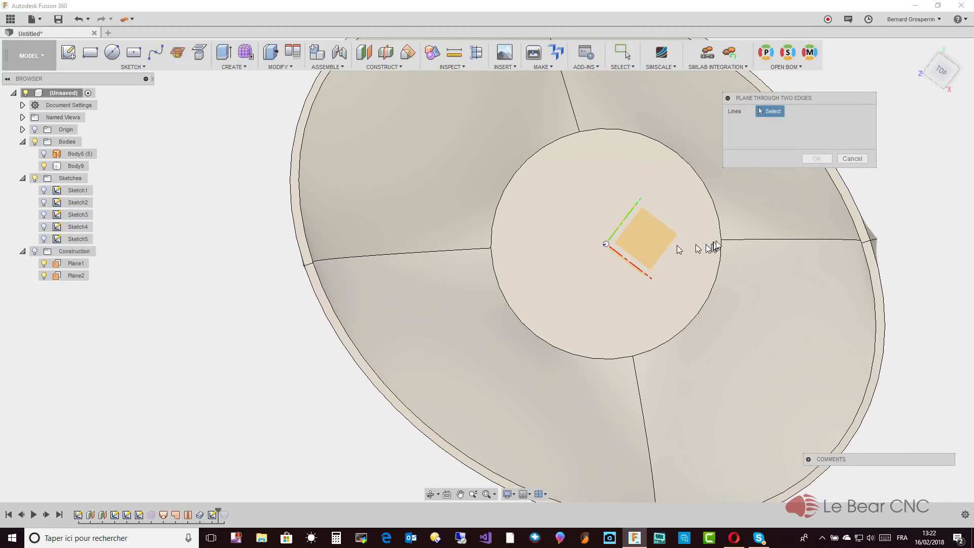
pyautogui.keyDown('shift'); pyautogui.moveTo(722, 244); pyautogui.dragTo(469, 245, button='middle'); pyautogui.keyUp('shift')
pyautogui.keyDown('shift'); pyautogui.moveTo(381, 264); pyautogui.dragTo(852, 157, button='middle'); pyautogui.keyUp('shift')
pyautogui.click(852, 159)
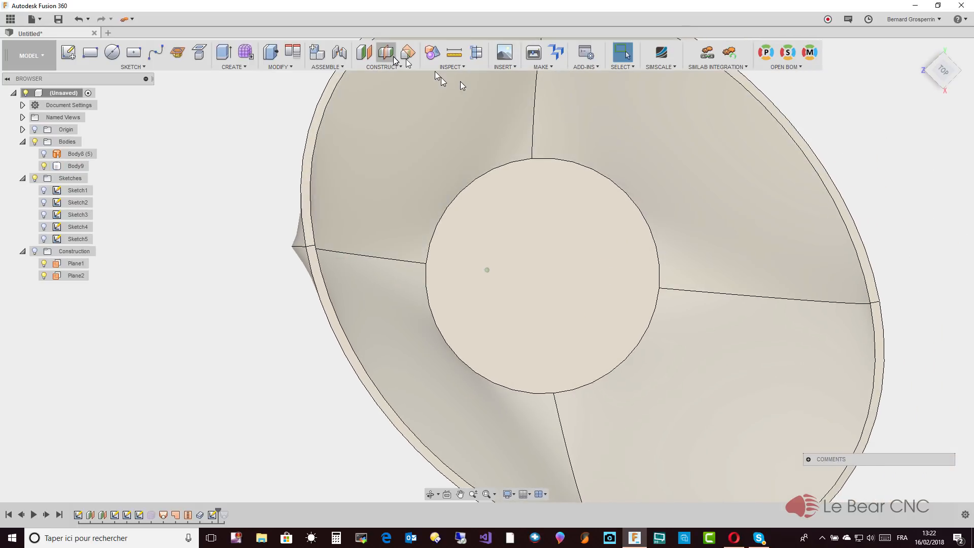
# Try to construct a plane through three points, using two opposite seam vertices on the inner rim and one on the bottom's edge
pyautogui.click(395, 66)
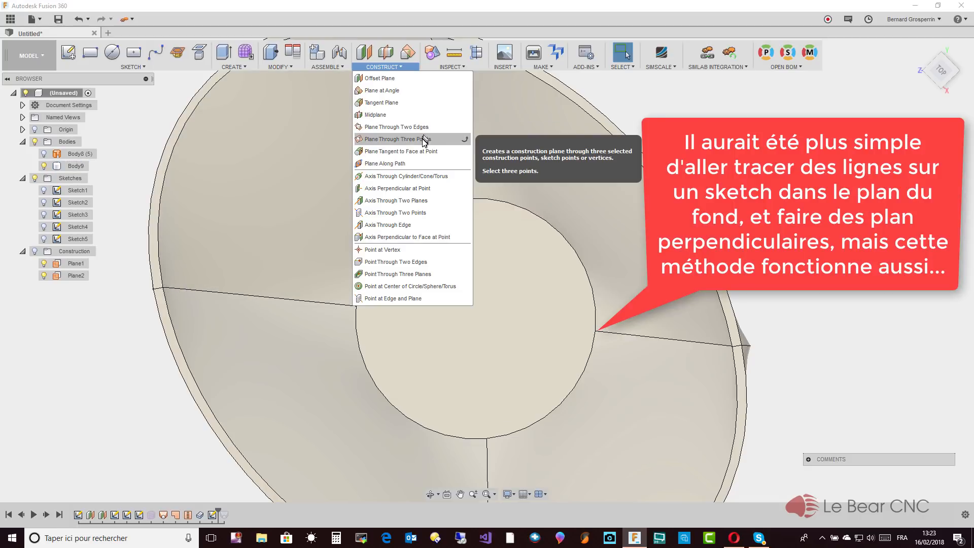
pyautogui.click(422, 139)
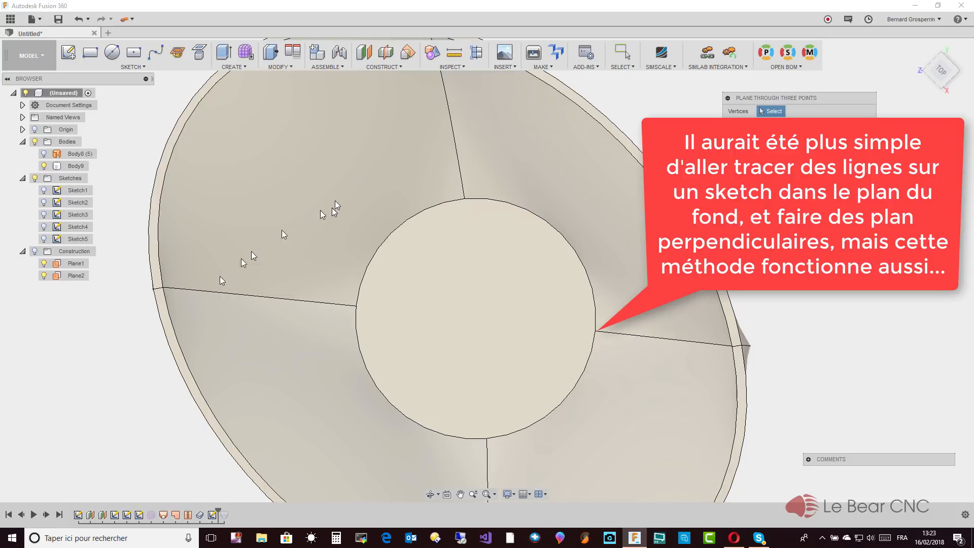
pyautogui.click(163, 288)
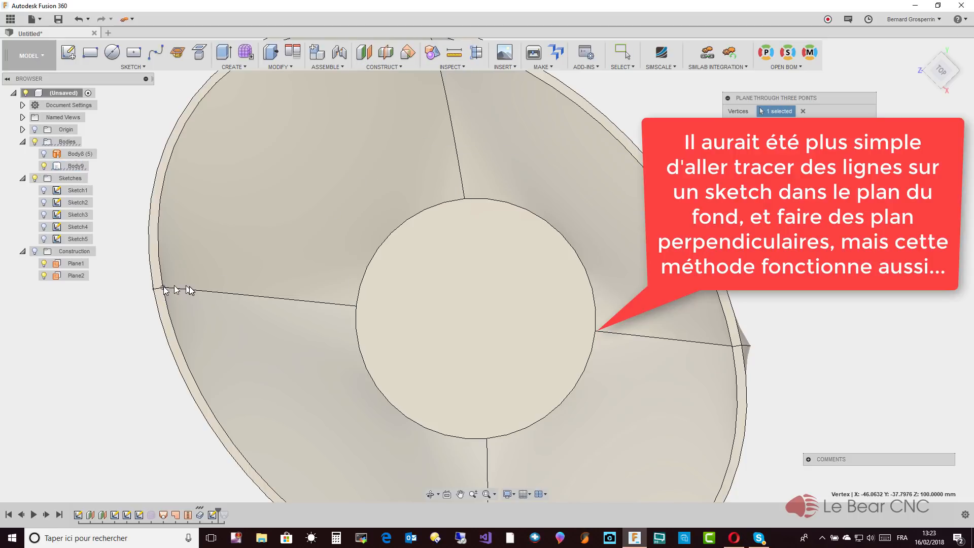
pyautogui.click(733, 348)
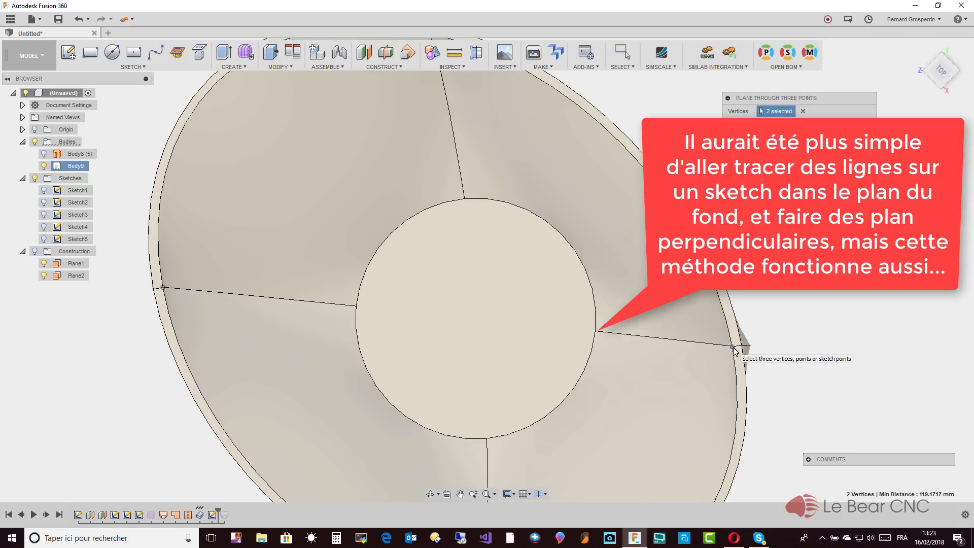
pyautogui.click(596, 332)
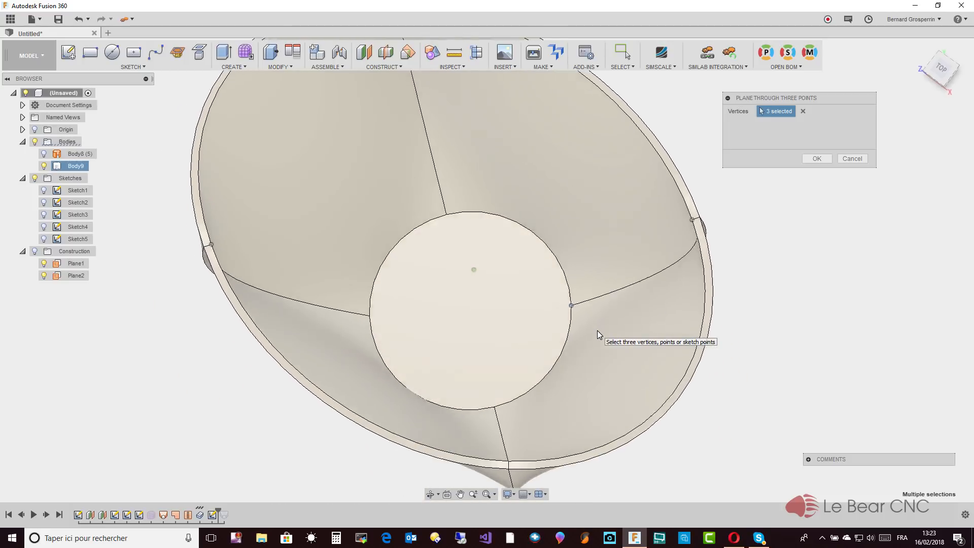
pyautogui.click(851, 159)
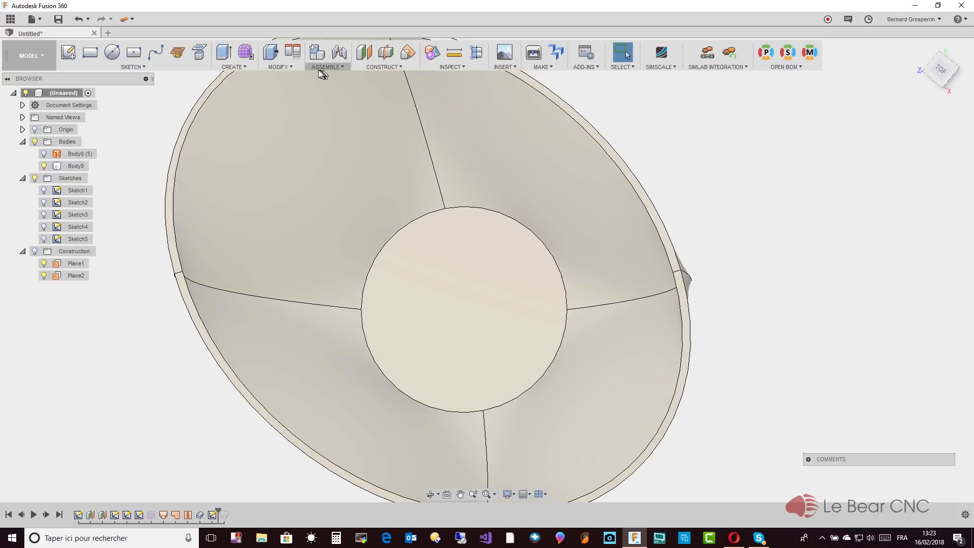
pyautogui.click(390, 67)
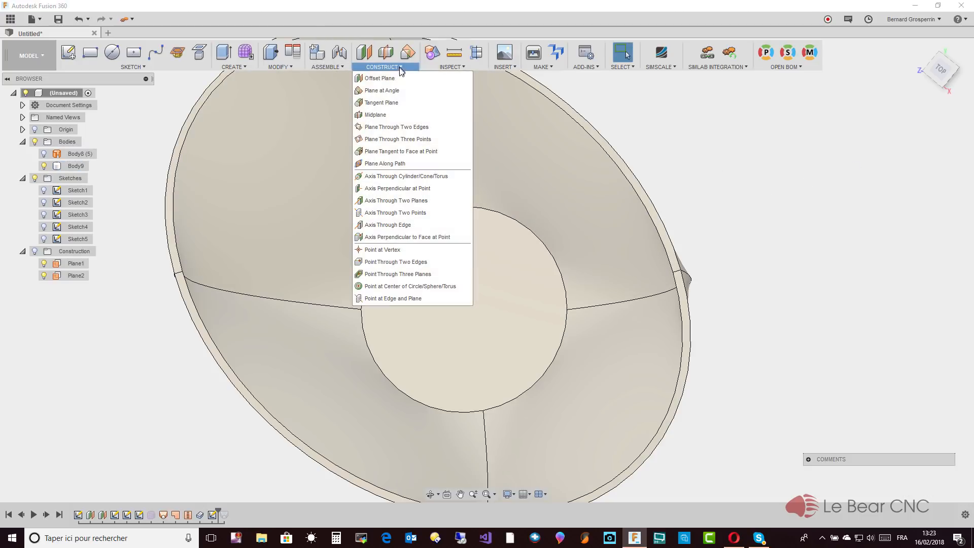
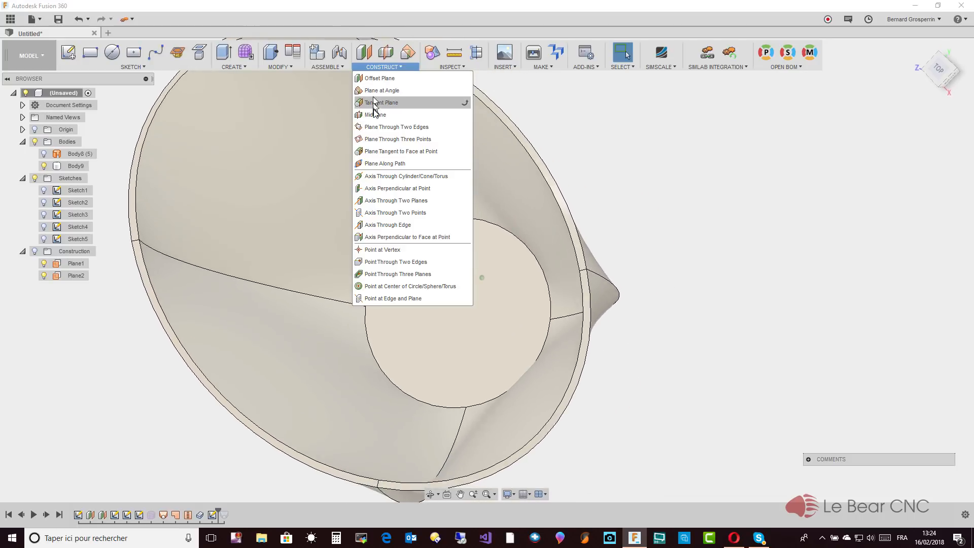
pyautogui.click(605, 178)
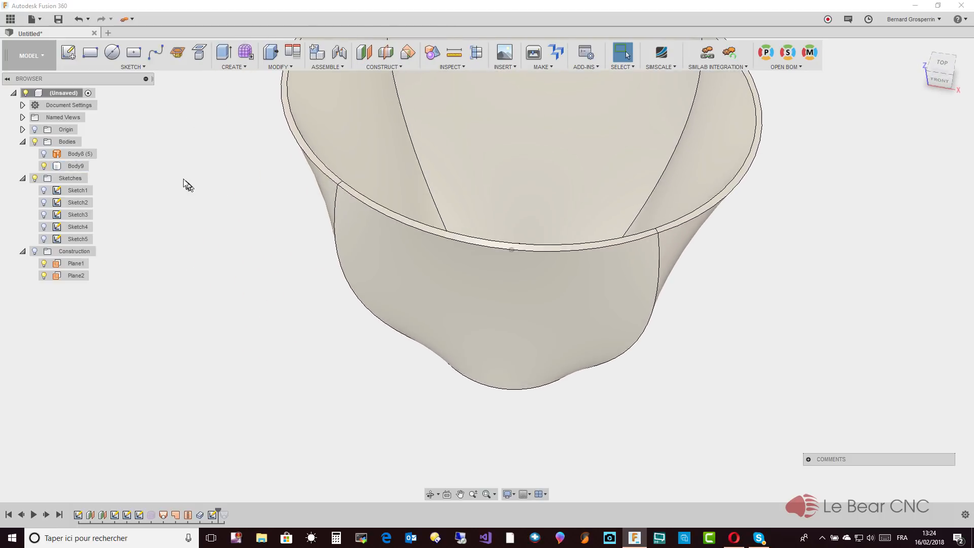
# Show the origin and construct a plane at an angle of 45 degrees around the Z axis
pyautogui.click(35, 130)
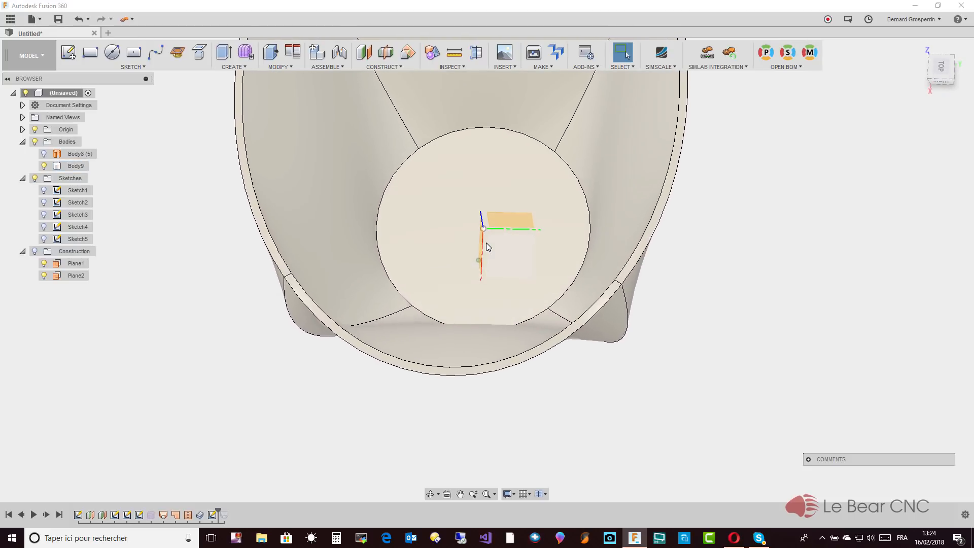
pyautogui.click(408, 53)
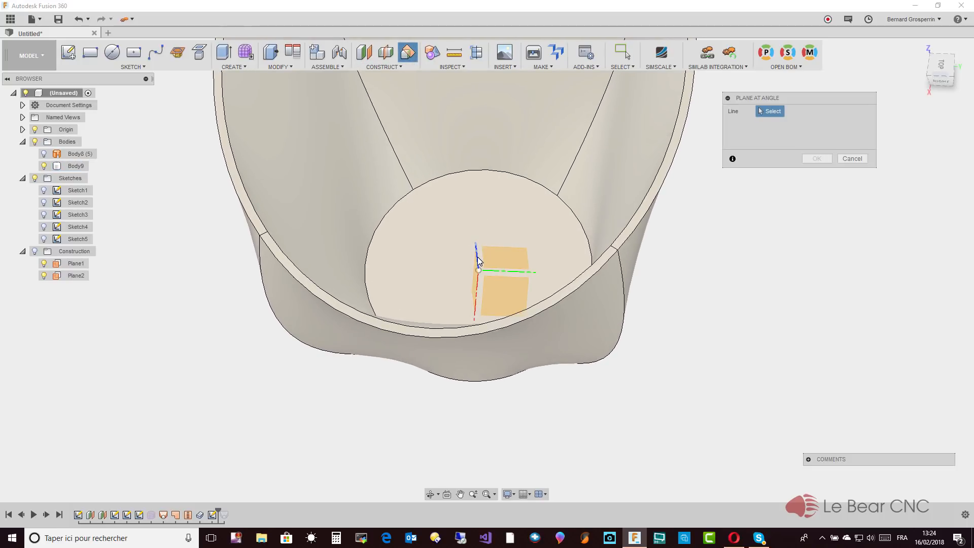
pyautogui.click(478, 262)
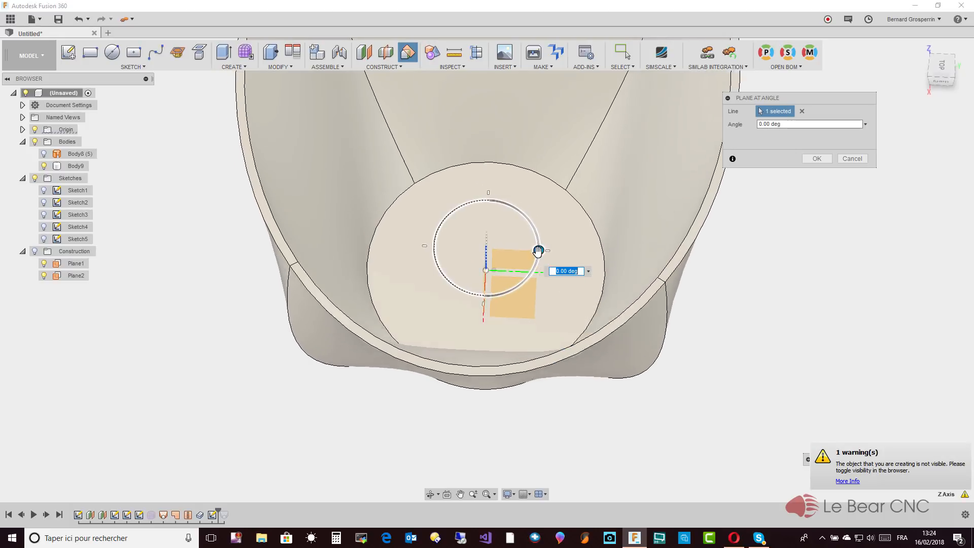
pyautogui.write('45')
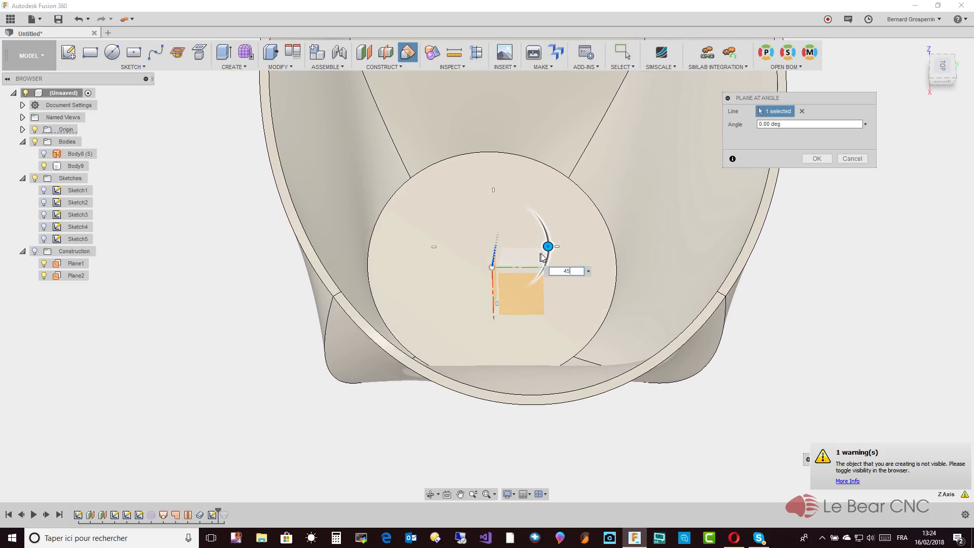
pyautogui.press('Return')
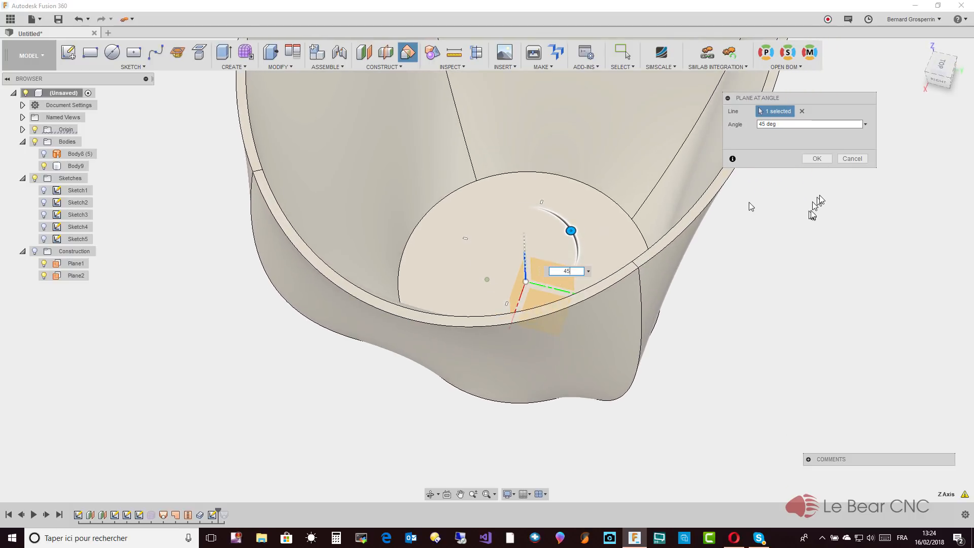
pyautogui.click(817, 159)
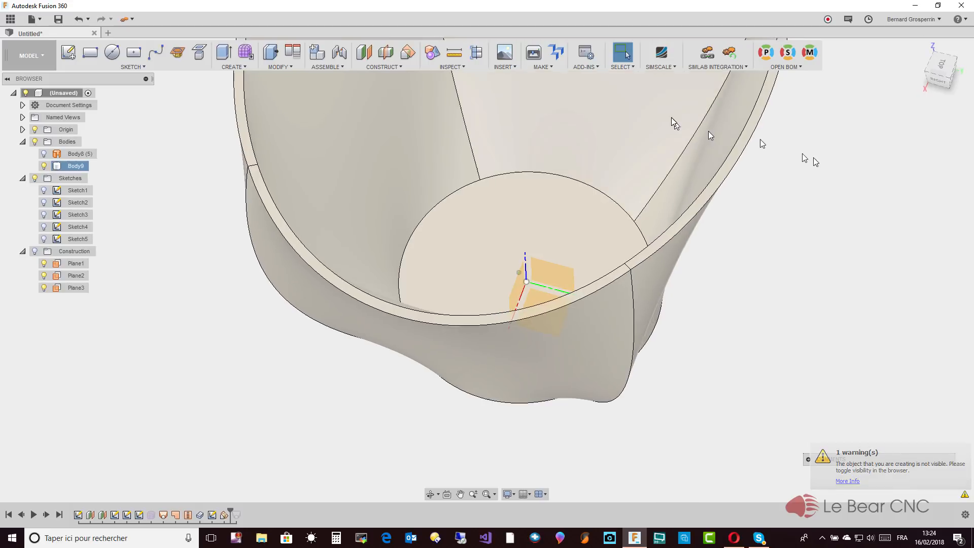
# Hide the origin and display only Plane3 among the construction planes
pyautogui.click(35, 130)
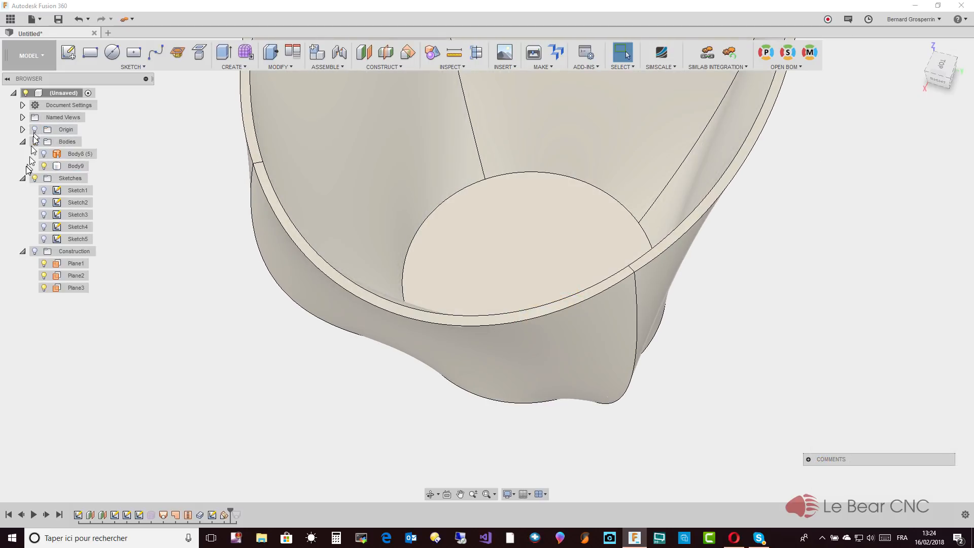
pyautogui.click(35, 252)
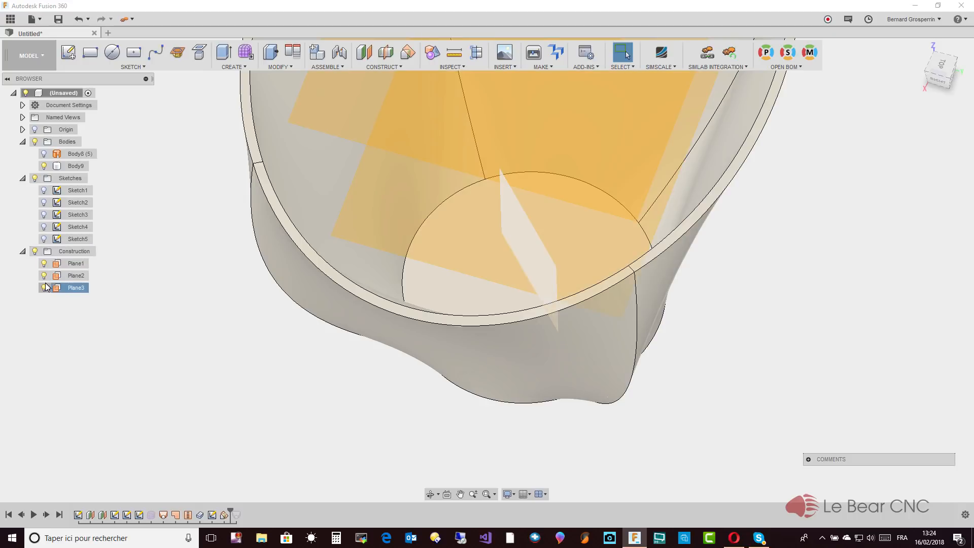
pyautogui.click(43, 276)
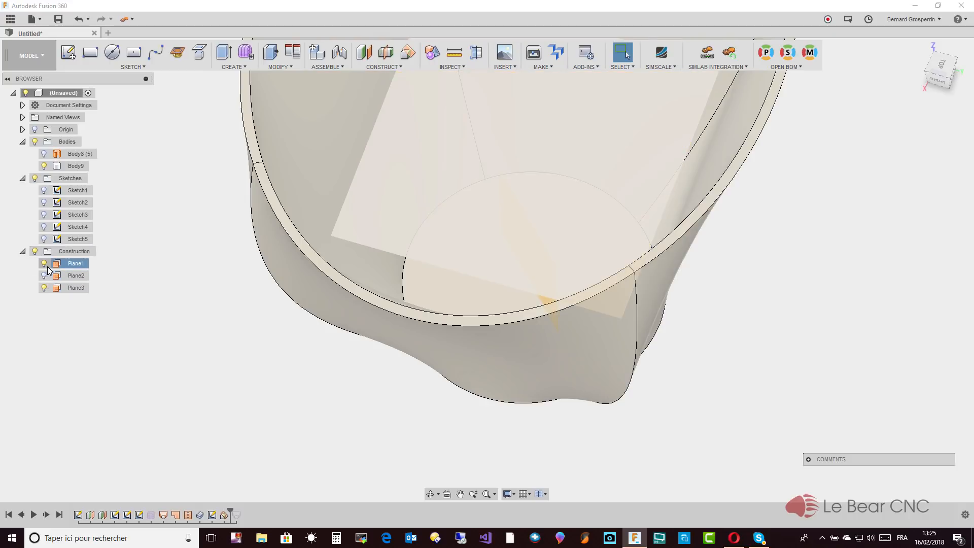
pyautogui.click(43, 264)
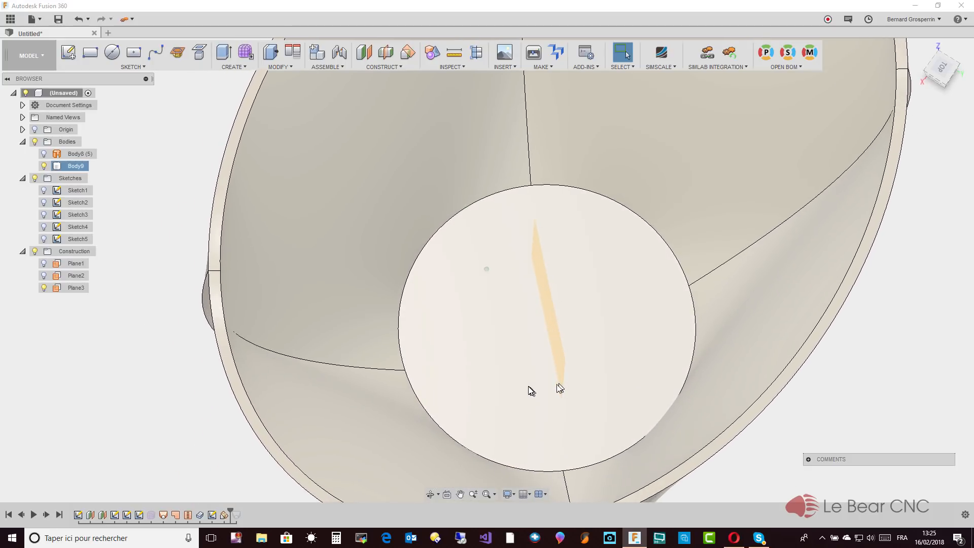
# Edit Plane3, trying angles of 48, 43 and 42 degrees around the Z axis before setting it to 40 degrees
pyautogui.rightClick(224, 515)
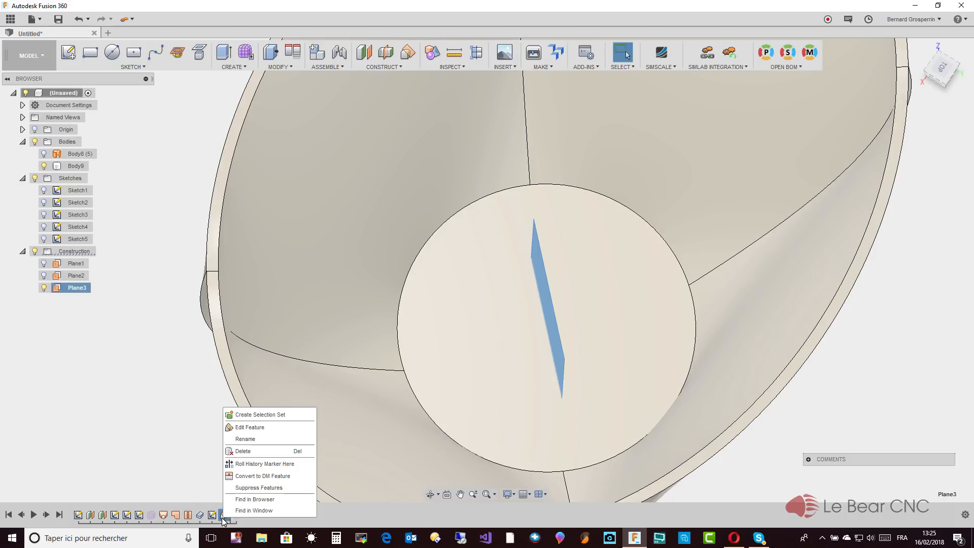
pyautogui.click(252, 427)
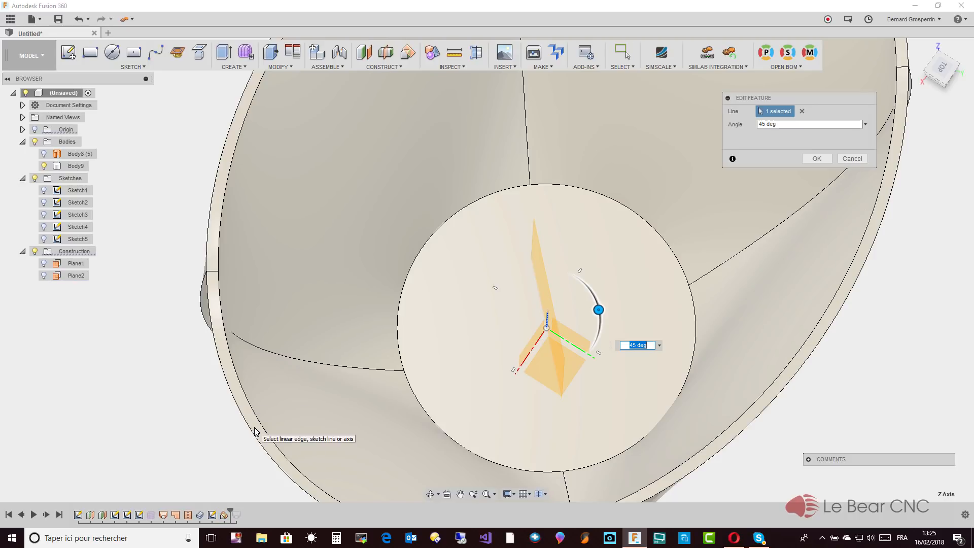
pyautogui.write('48')
pyautogui.press('Return')
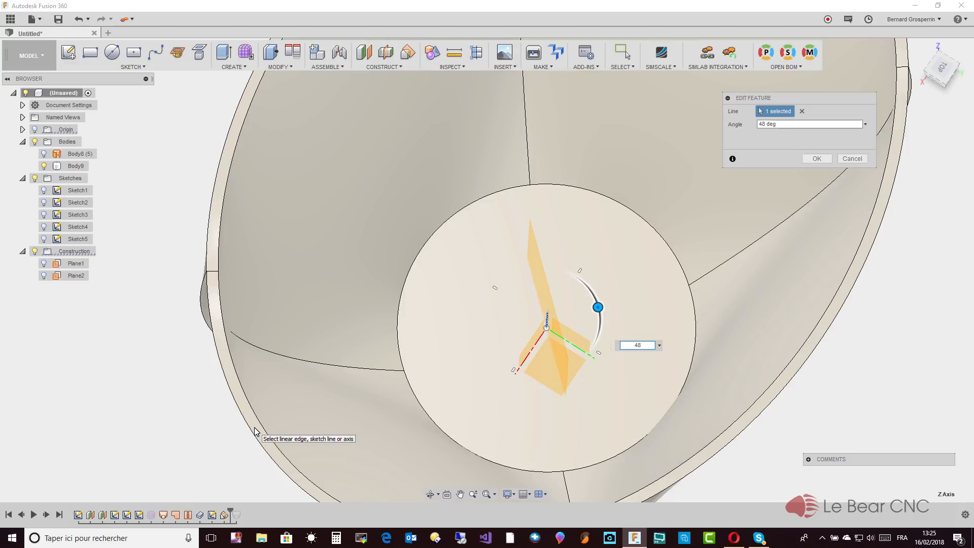
pyautogui.write('4')
pyautogui.press('Return')
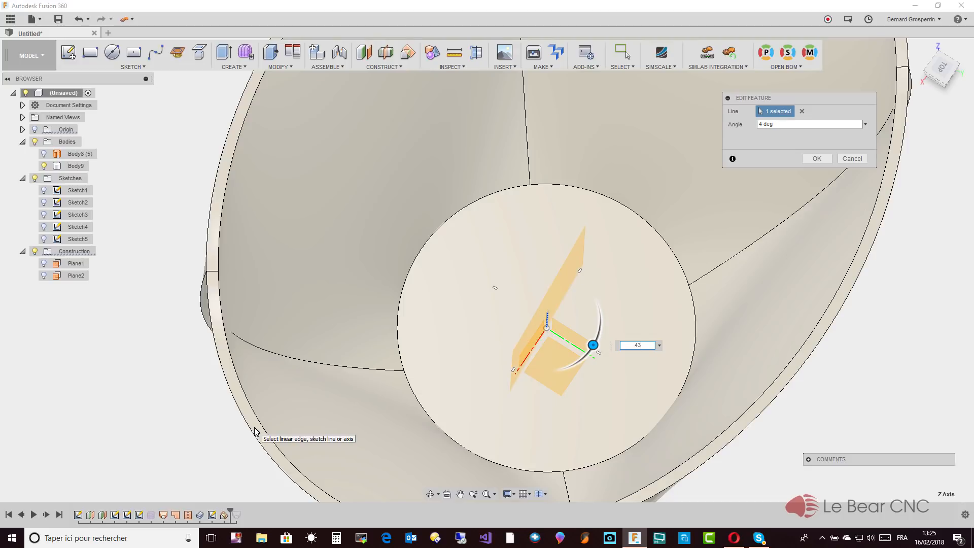
pyautogui.press('Return')
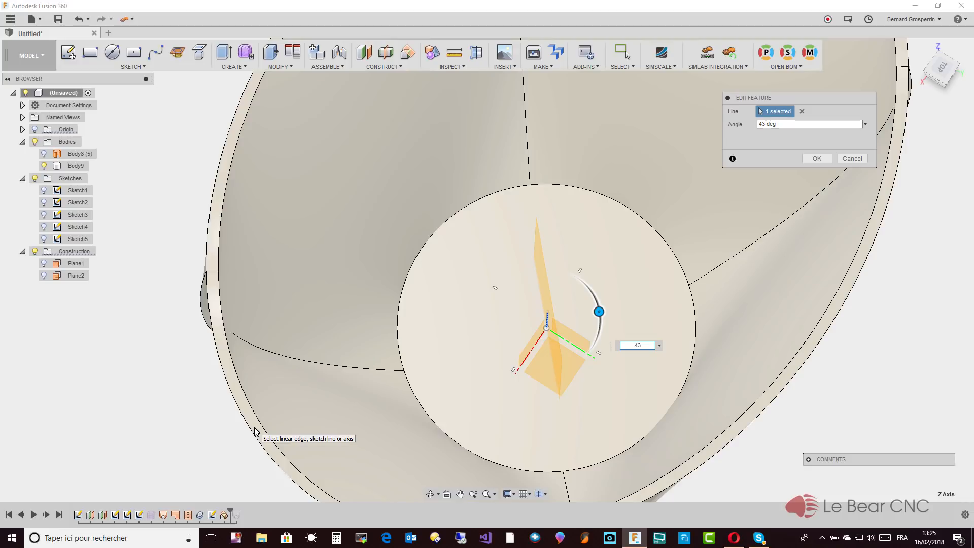
pyautogui.write('4')
pyautogui.press('Return')
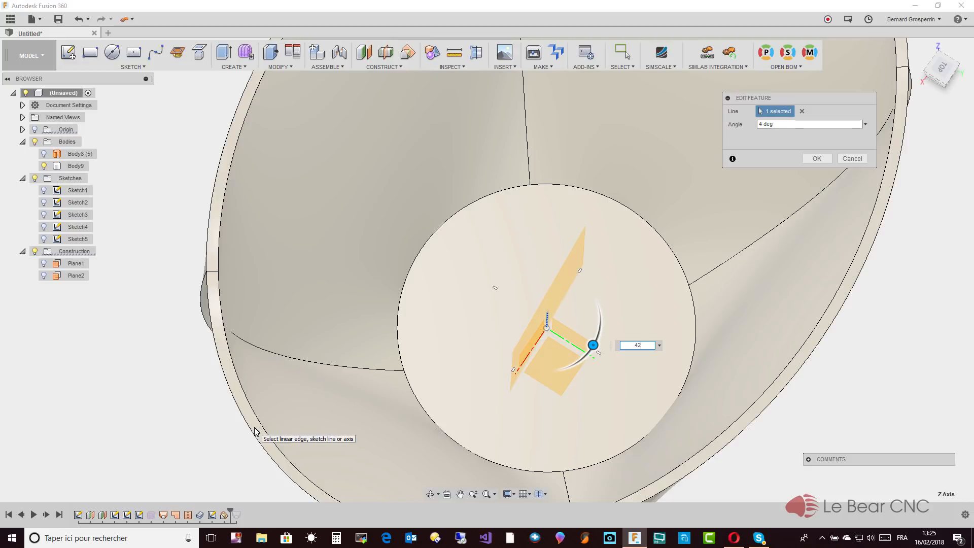
pyautogui.write('2')
pyautogui.press('Return')
pyautogui.press('Return')
pyautogui.press('Return')
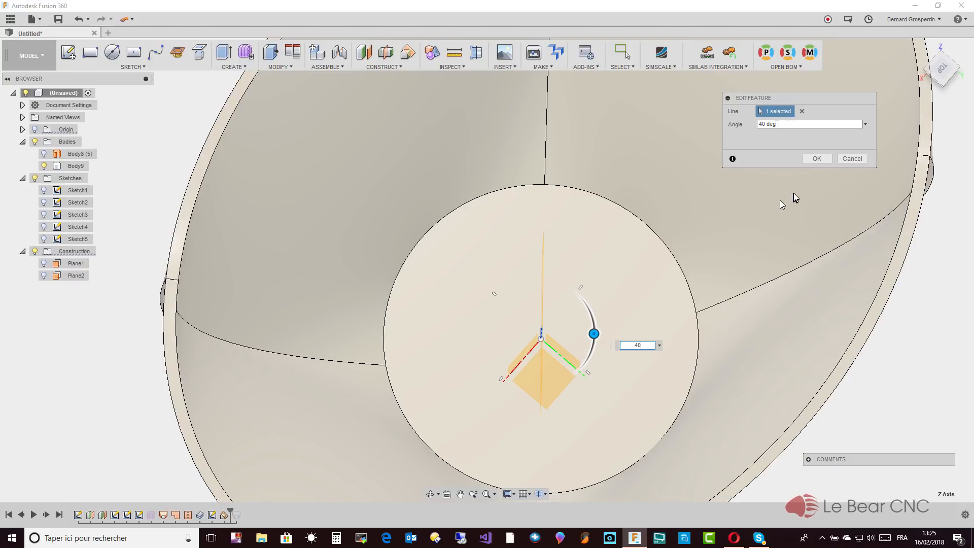
pyautogui.click(825, 161)
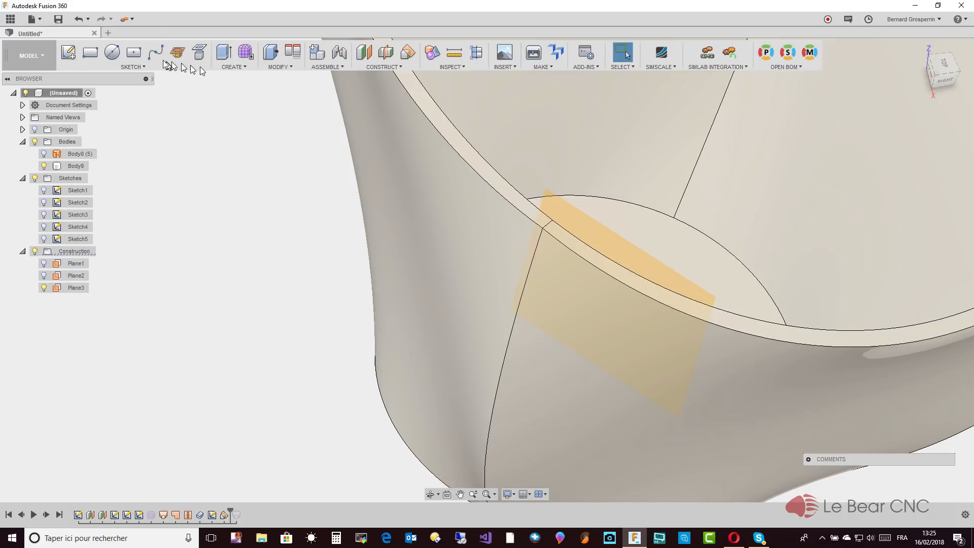
# Create a sketch on Plane3, add the intersection outline of the whole solid cup body Body9, and finish the sketch
pyautogui.click(100, 56)
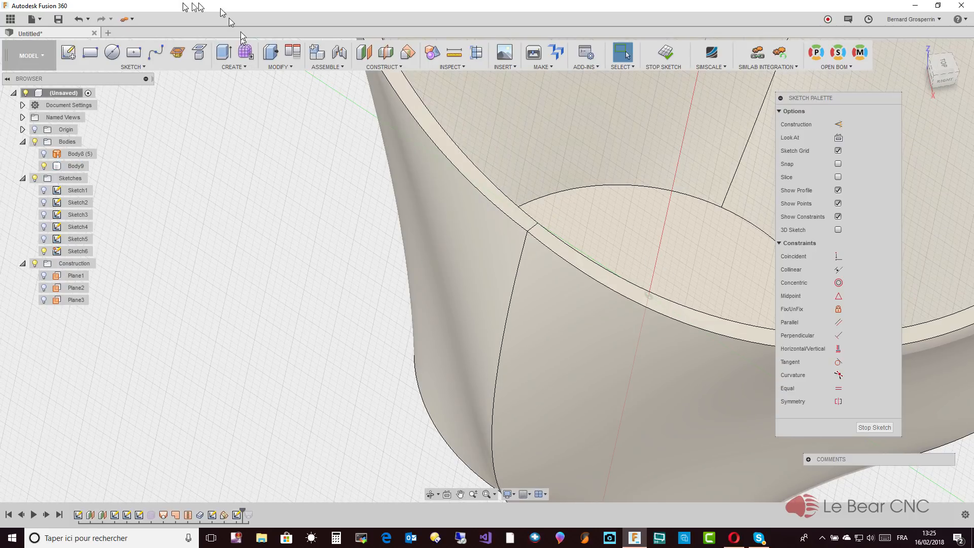
pyautogui.click(145, 66)
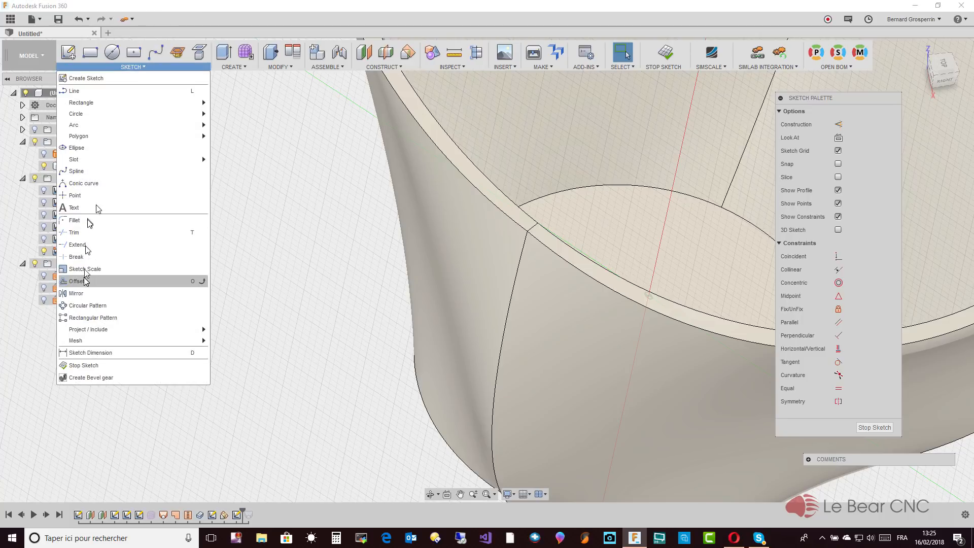
pyautogui.moveTo(96, 327)
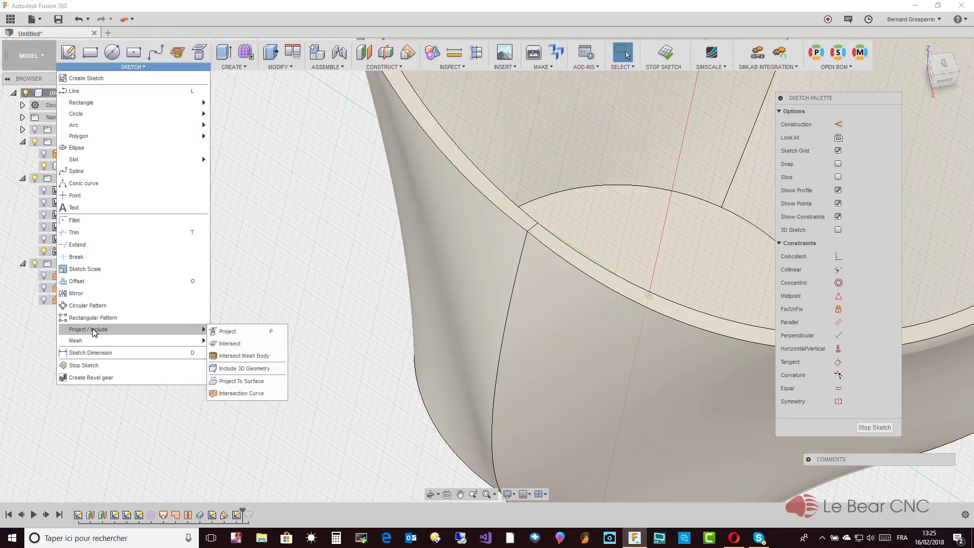
pyautogui.click(230, 344)
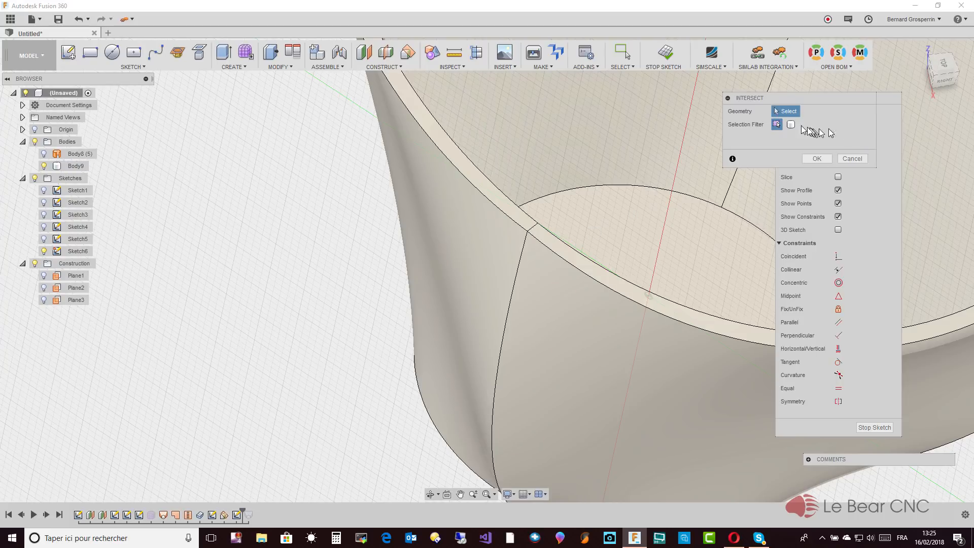
pyautogui.click(790, 125)
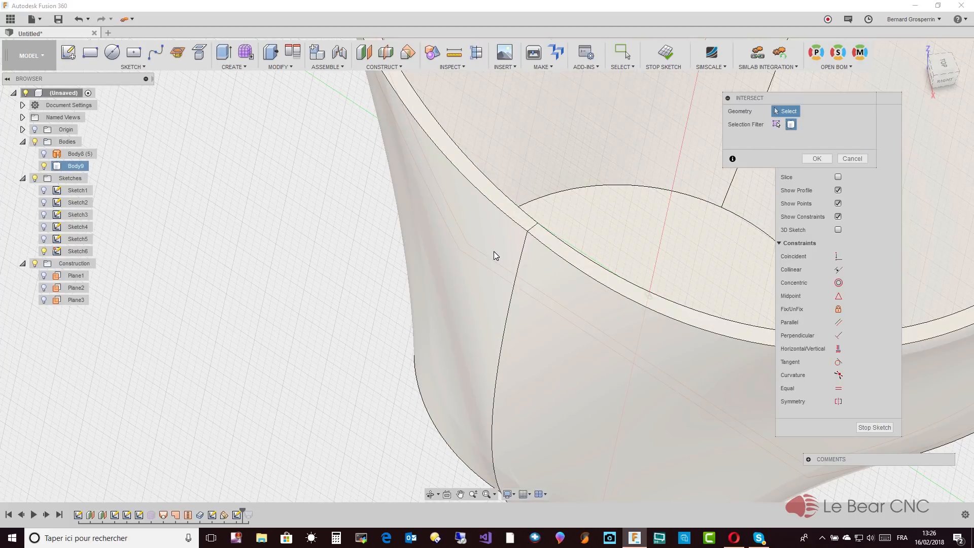
pyautogui.keyDown('shift'); pyautogui.moveTo(496, 255); pyautogui.dragTo(509, 248, button='middle'); pyautogui.keyUp('shift')
pyautogui.click(820, 158)
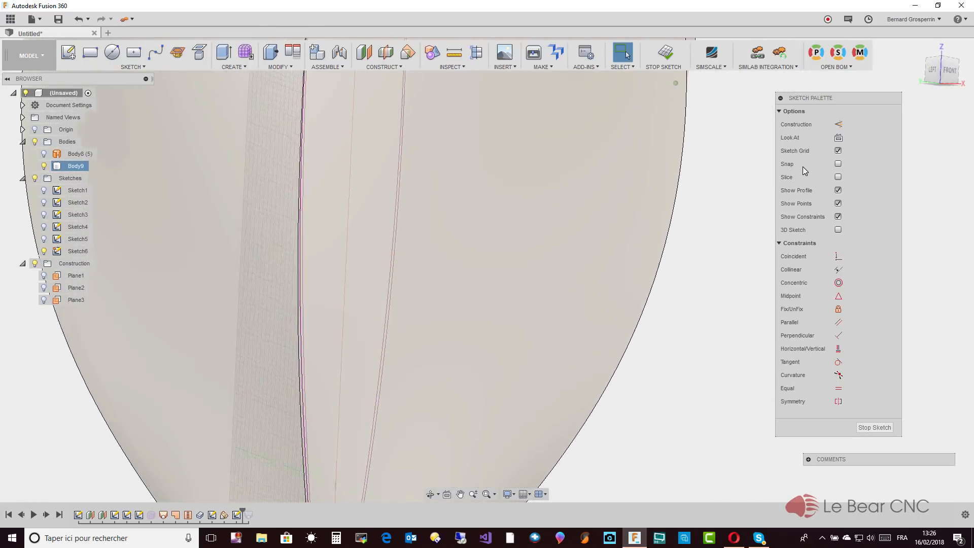
pyautogui.click(923, 212)
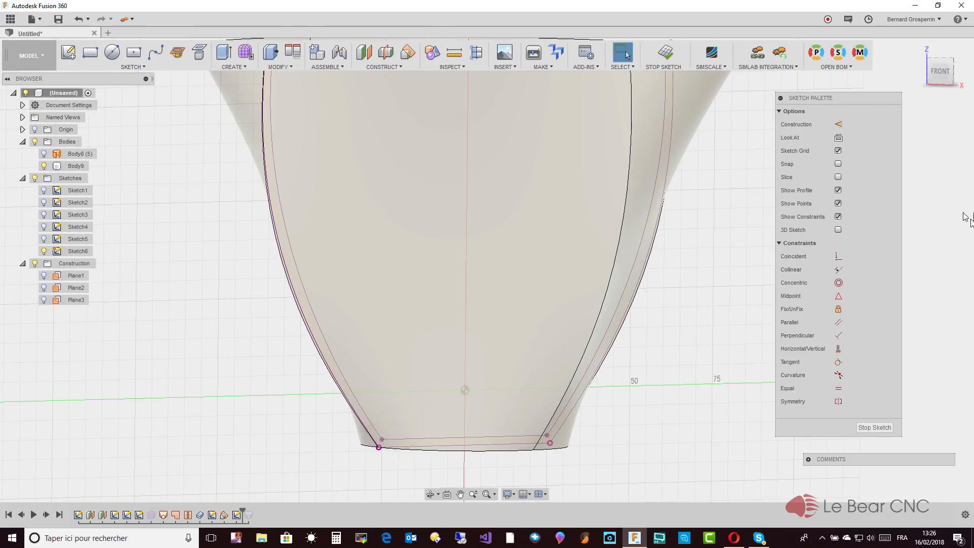
pyautogui.click(886, 427)
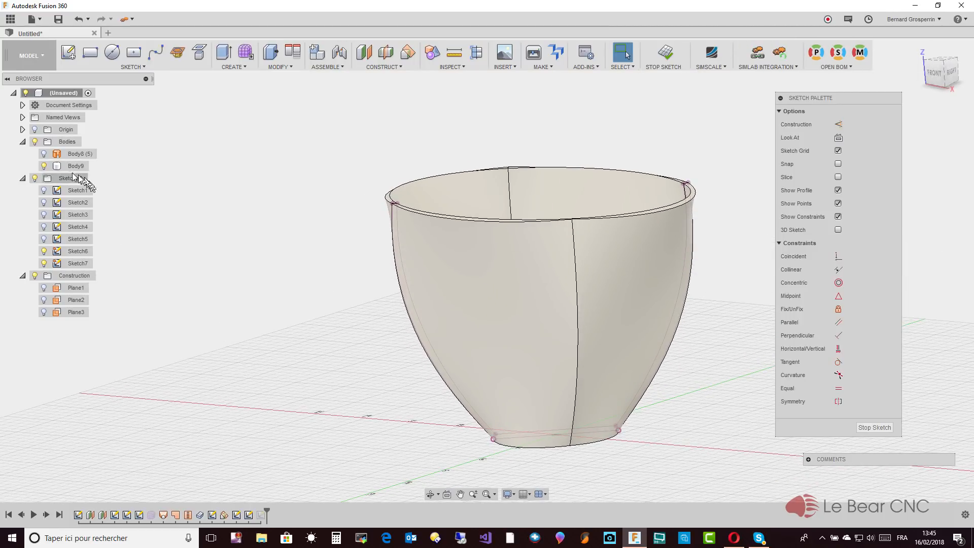
# Hide the cup body Body9 and stop the active sketch
pyautogui.click(44, 166)
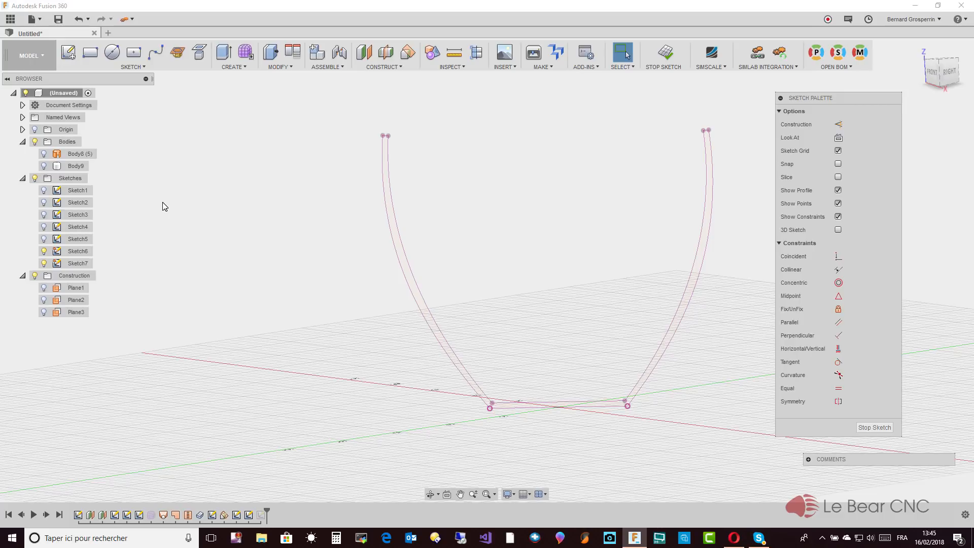
pyautogui.click(391, 224)
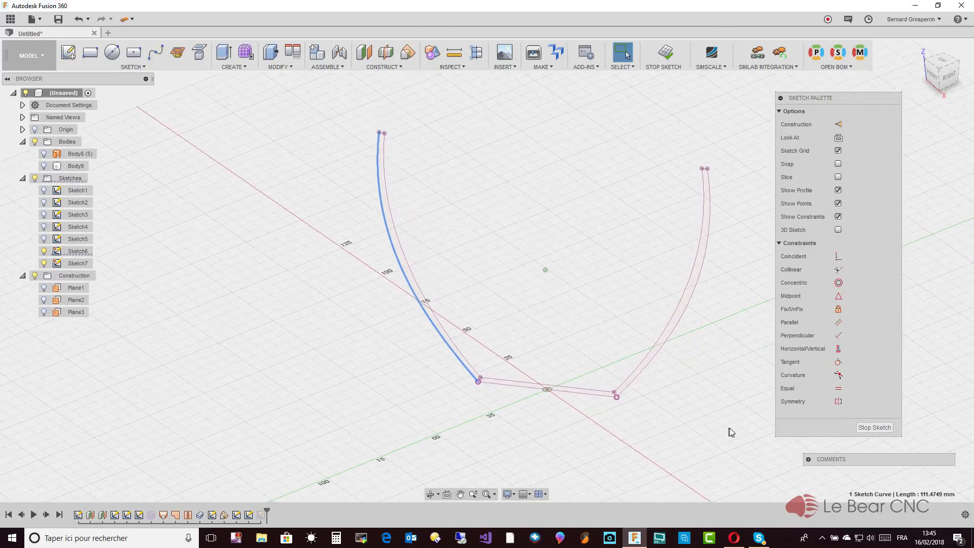
pyautogui.click(300, 318)
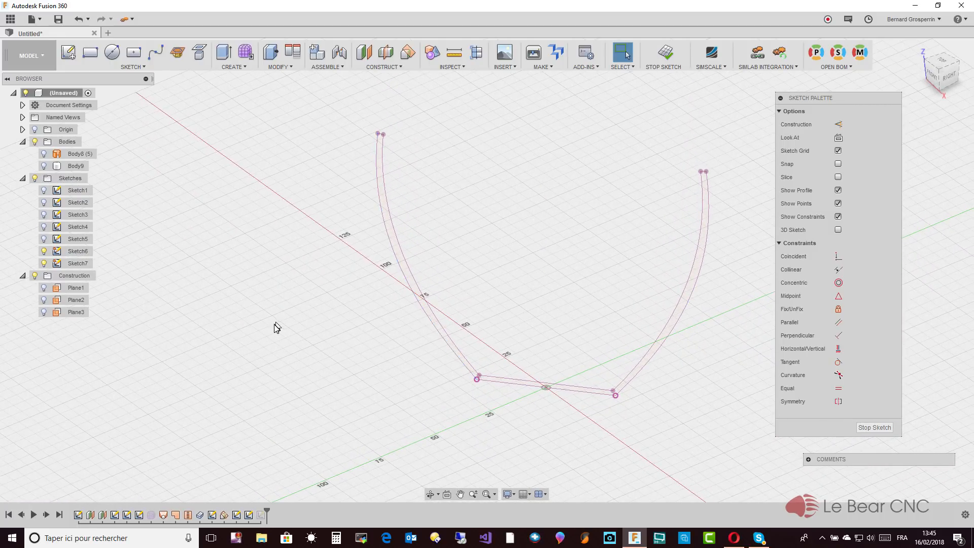
pyautogui.click(76, 264)
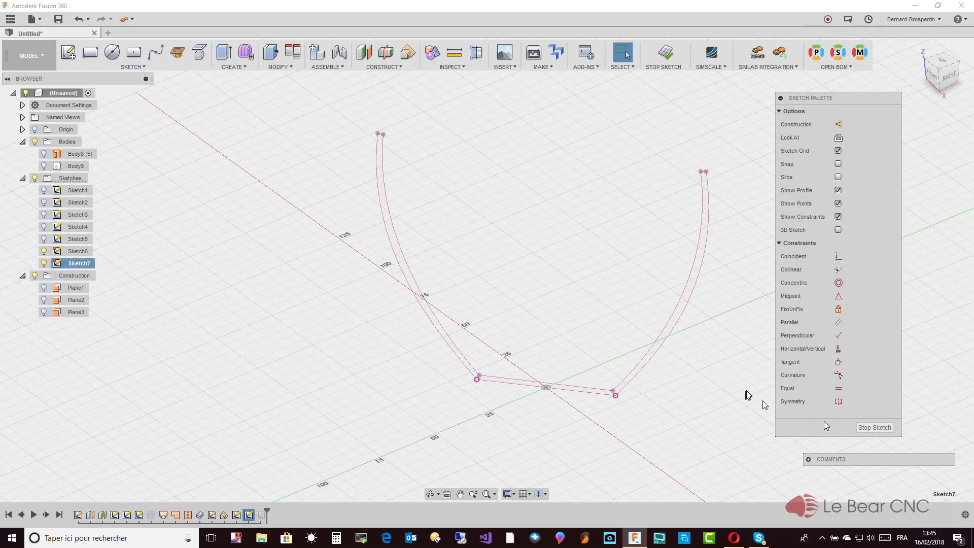
pyautogui.click(858, 427)
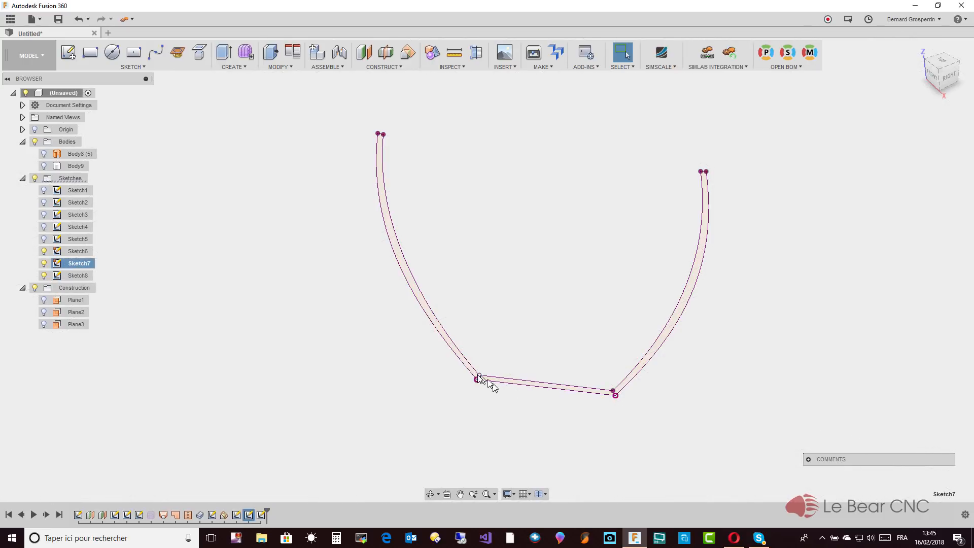
# Edit Sketch6 and offset the outer wall curve on the positive horizontal-axis side outward by 2 mm
pyautogui.click(458, 362)
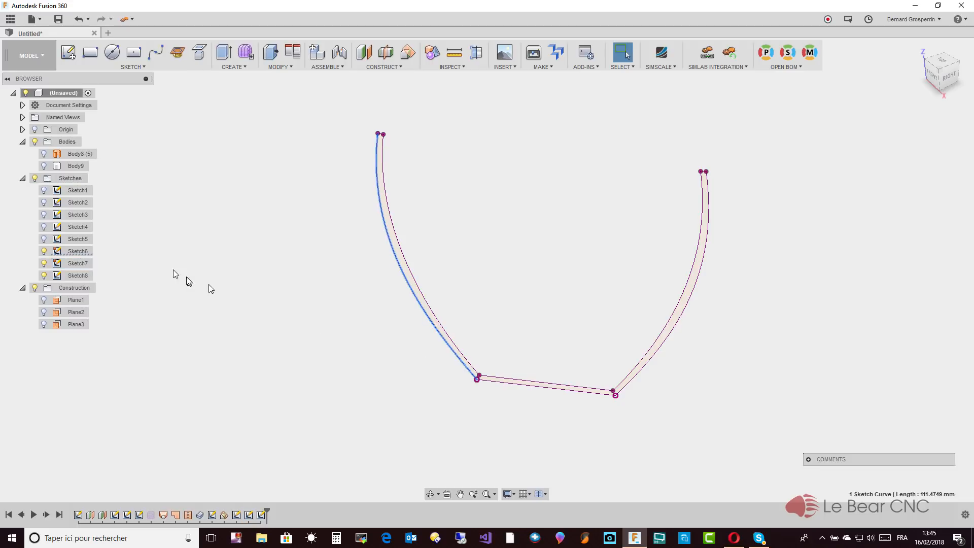
pyautogui.rightClick(84, 251)
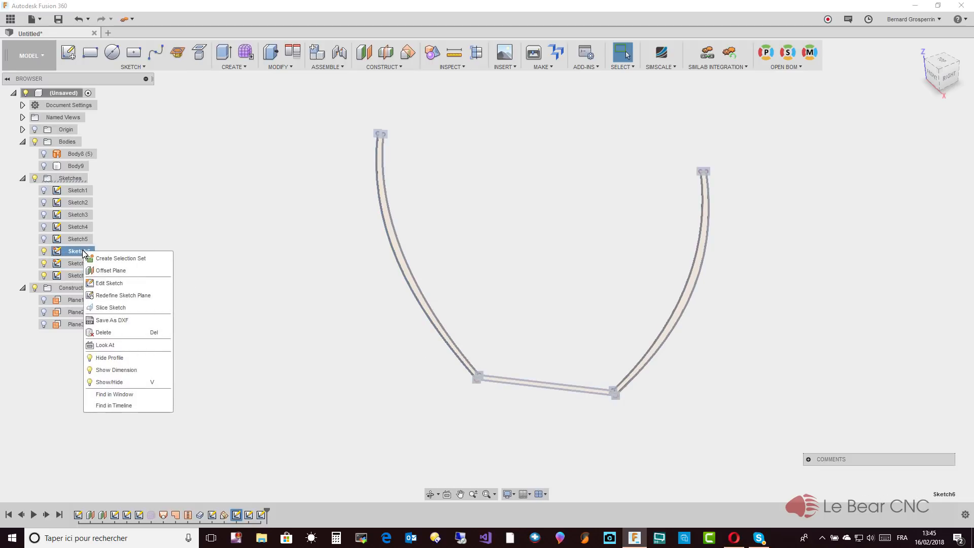
pyautogui.click(109, 283)
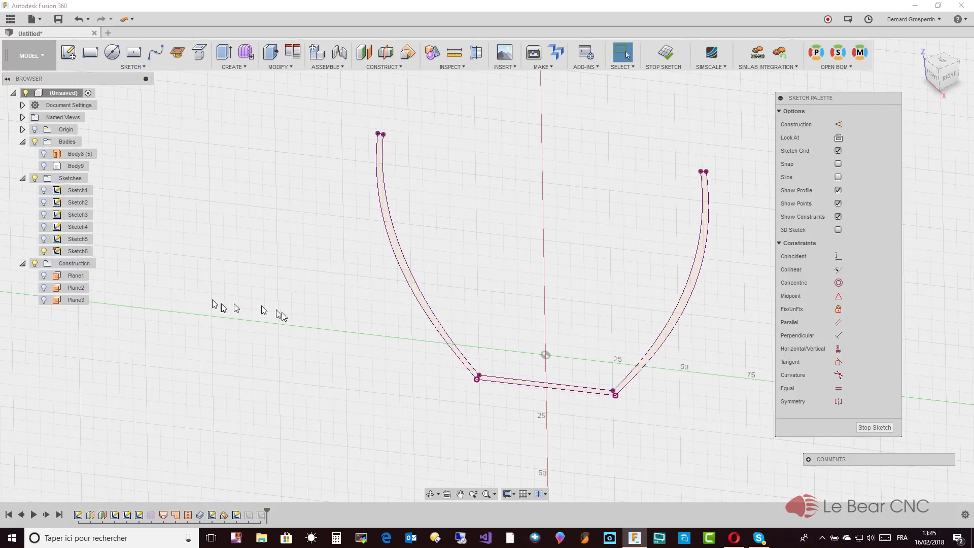
pyautogui.click(424, 325)
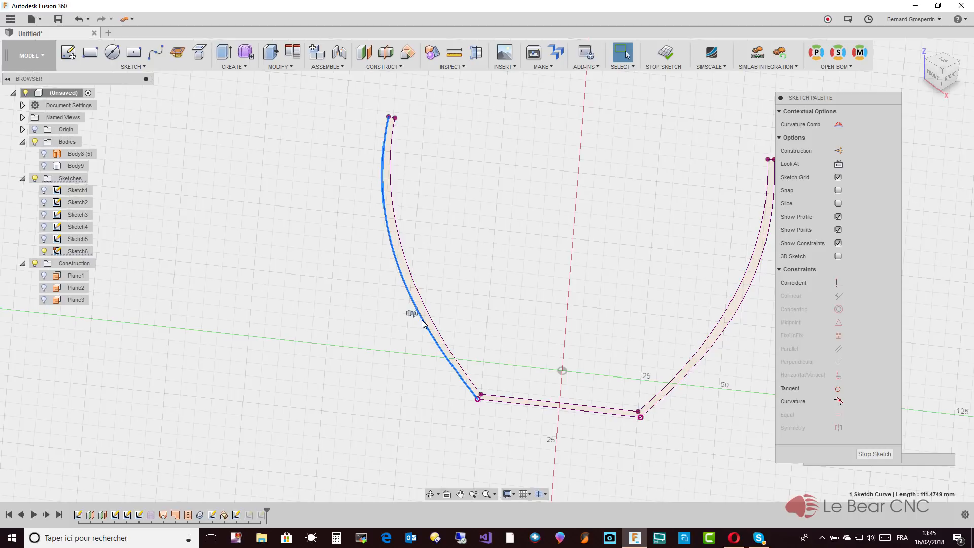
pyautogui.press('o')
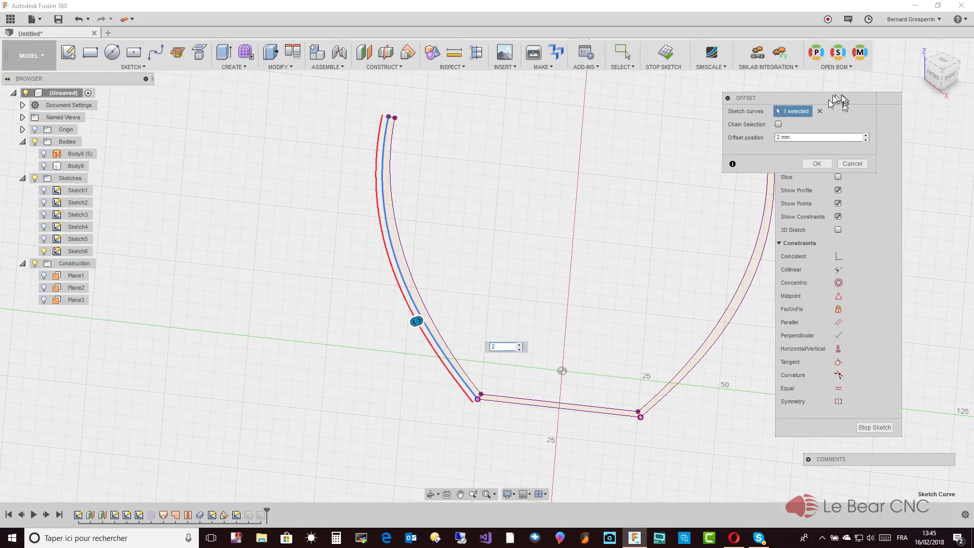
pyautogui.click(819, 111)
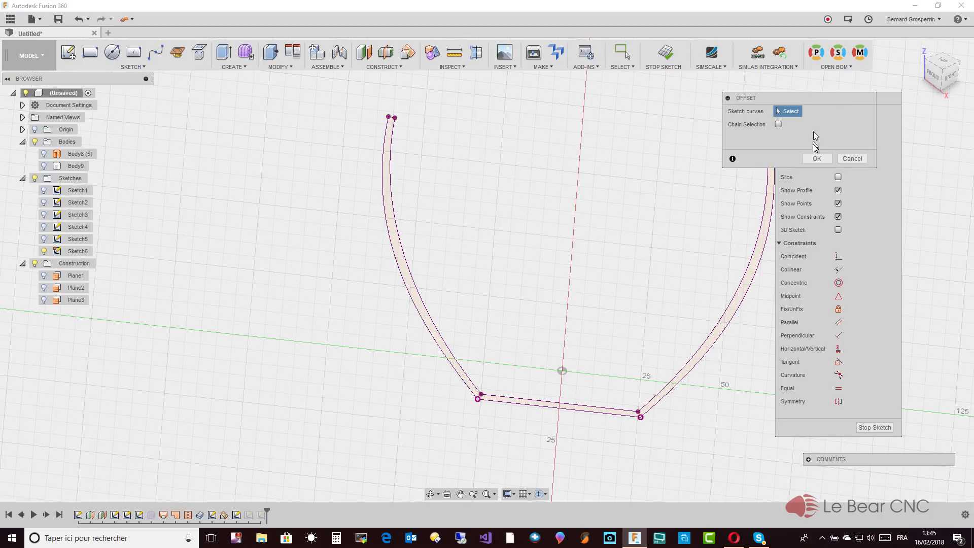
pyautogui.click(732, 321)
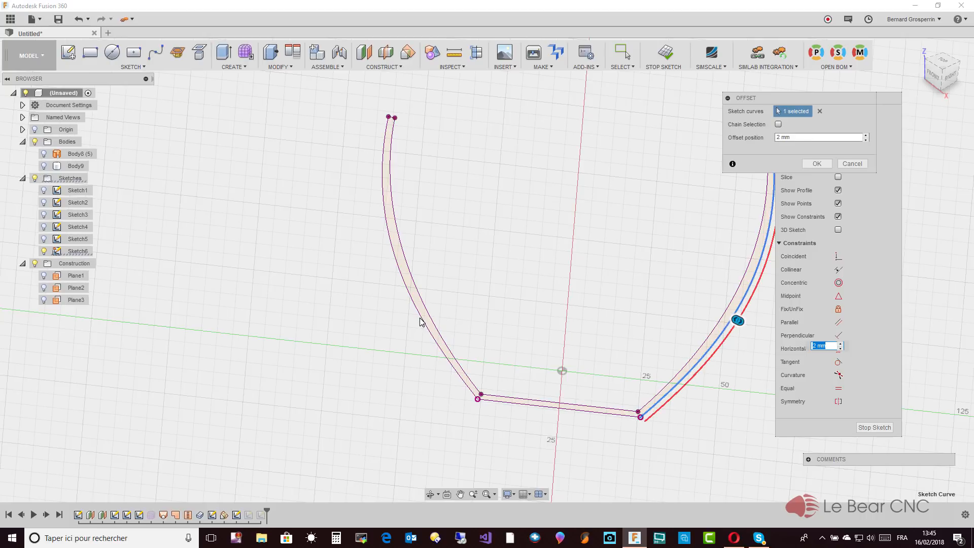
pyautogui.press('Return')
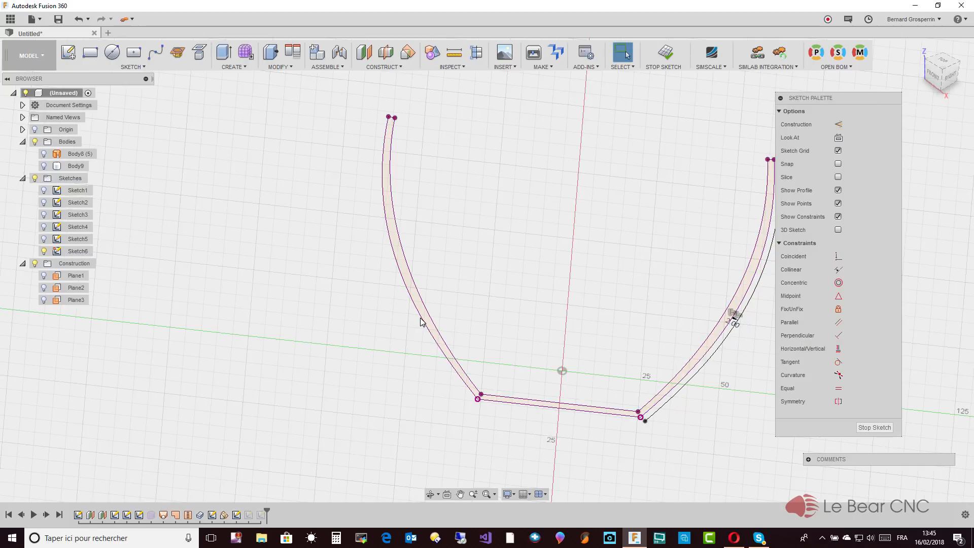
# Offset the opposite outer wall curve outward by 2 mm and finish the sketch
pyautogui.click(411, 299)
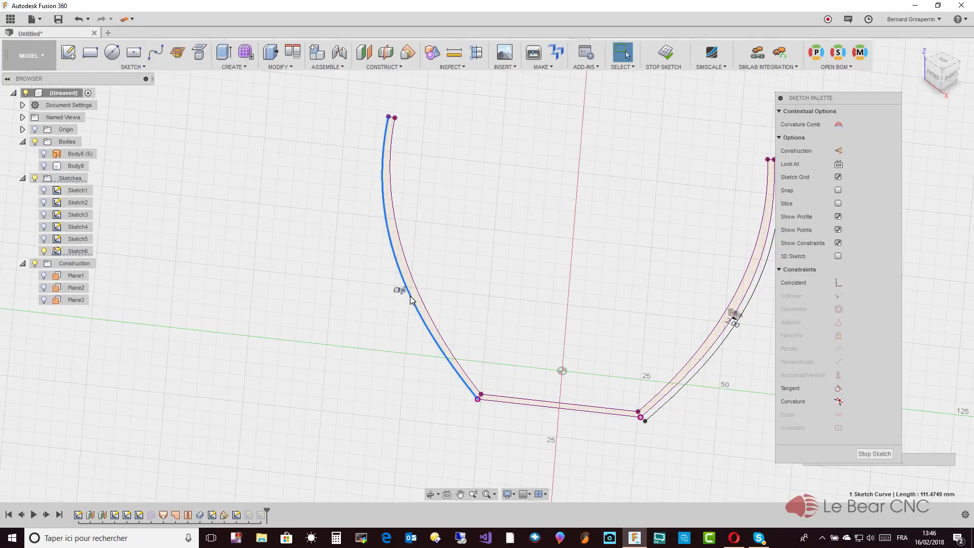
pyautogui.write('o')
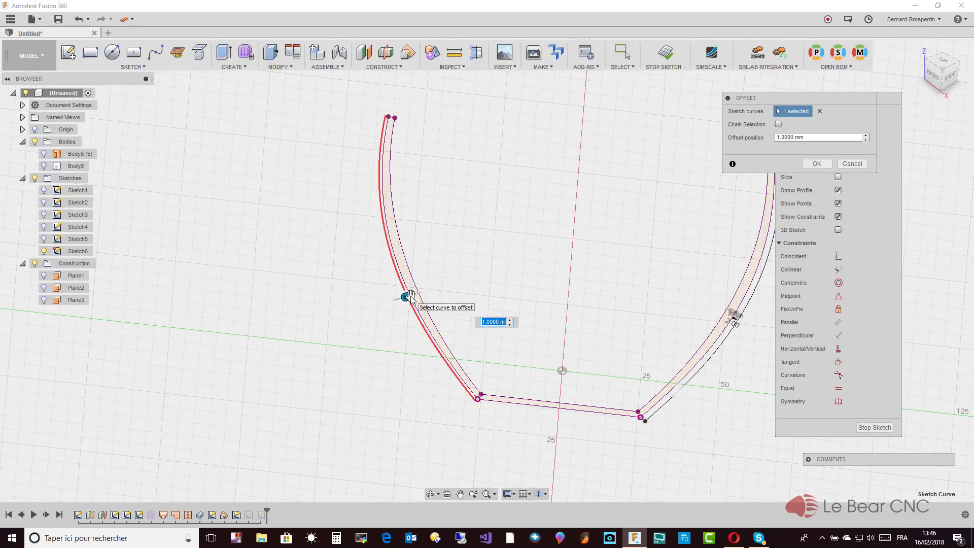
pyautogui.write('2')
pyautogui.press('Return')
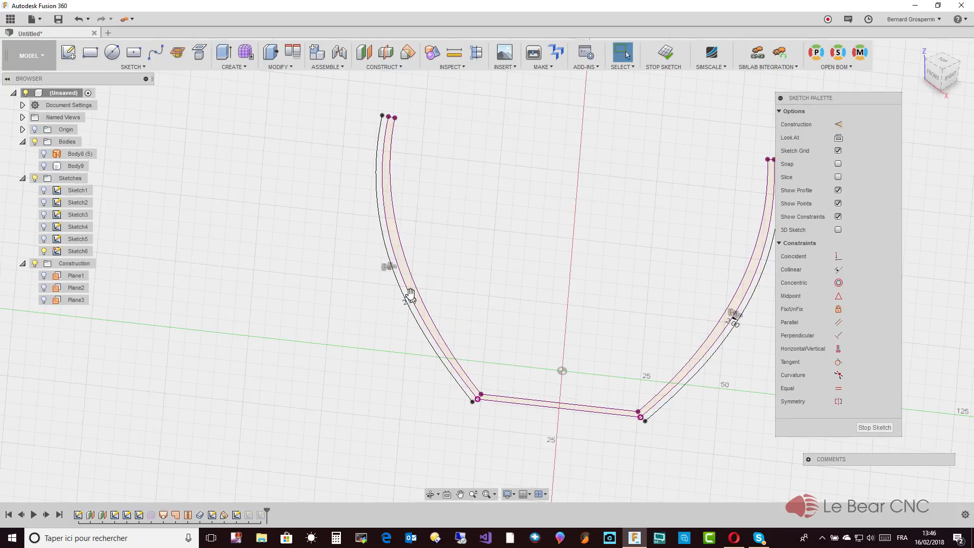
pyautogui.keyDown('shift'); pyautogui.moveTo(411, 294); pyautogui.dragTo(408, 298, button='middle'); pyautogui.keyUp('shift')
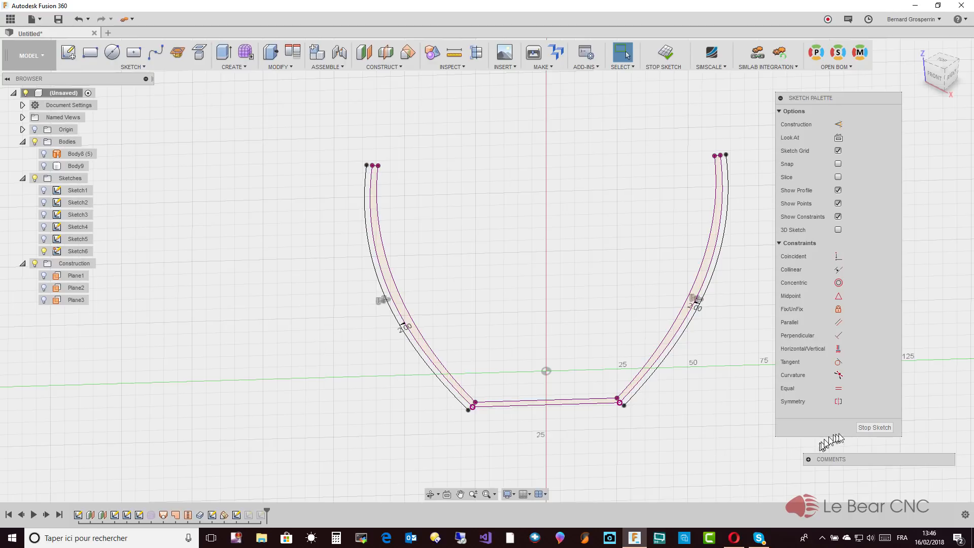
pyautogui.click(861, 429)
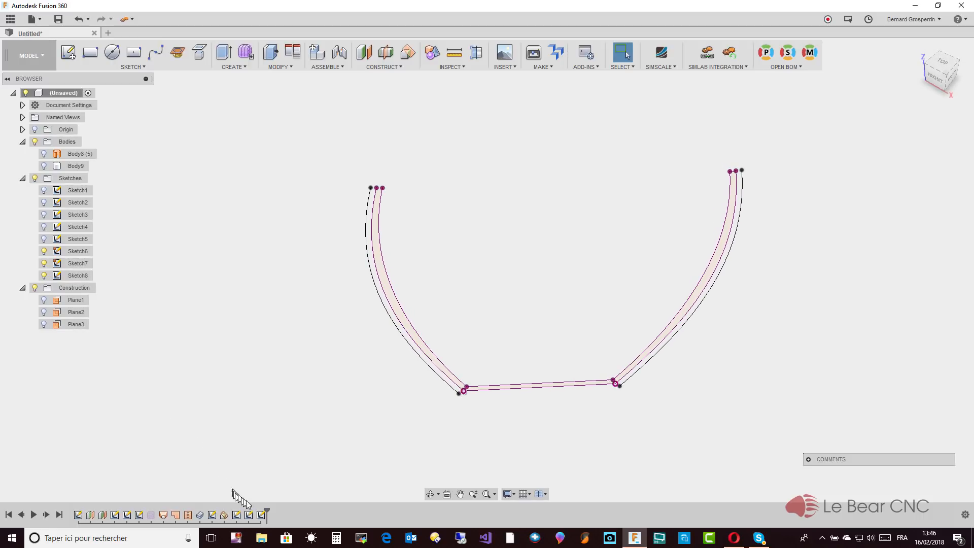
# Edit Sketch8 and intersect the two outward-offset wall curves with its plane to create two reference points
pyautogui.click(261, 516)
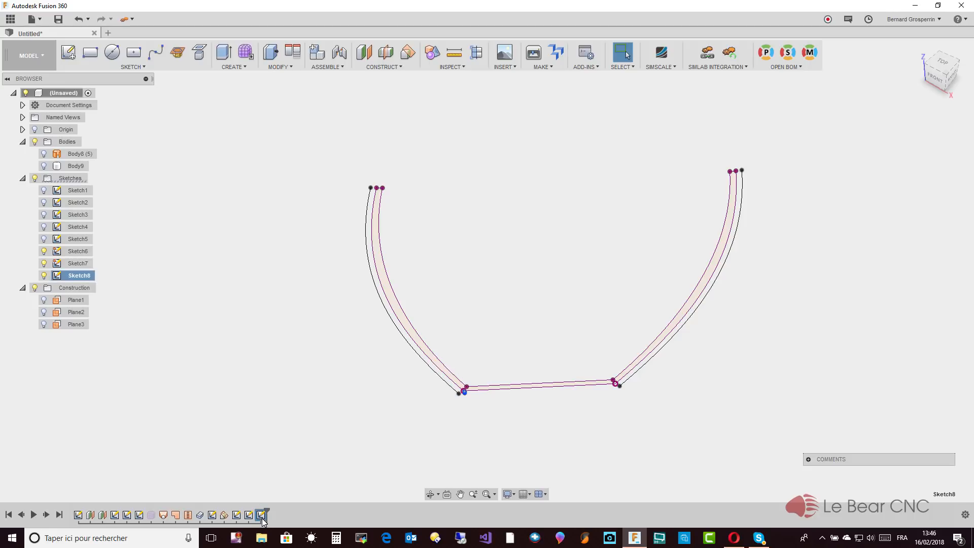
pyautogui.rightClick(264, 521)
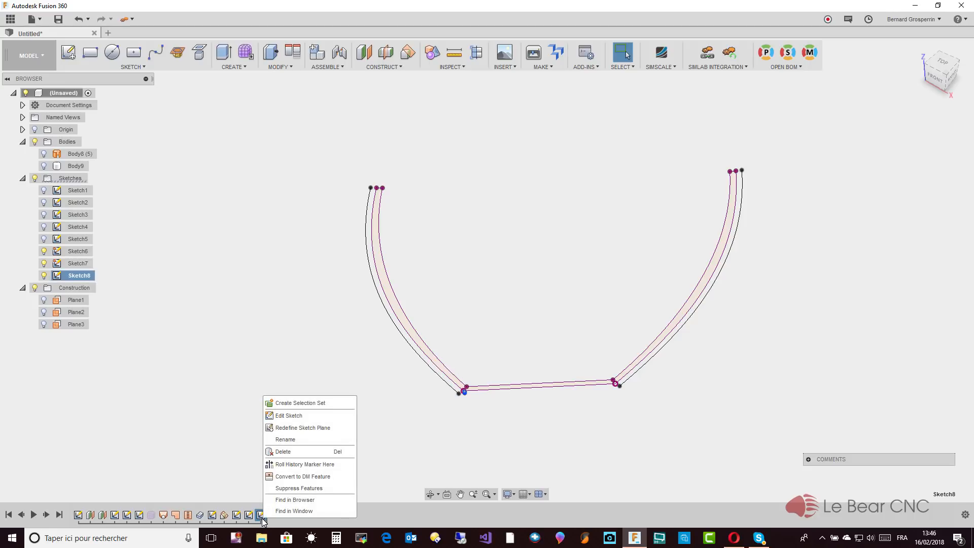
pyautogui.click(283, 416)
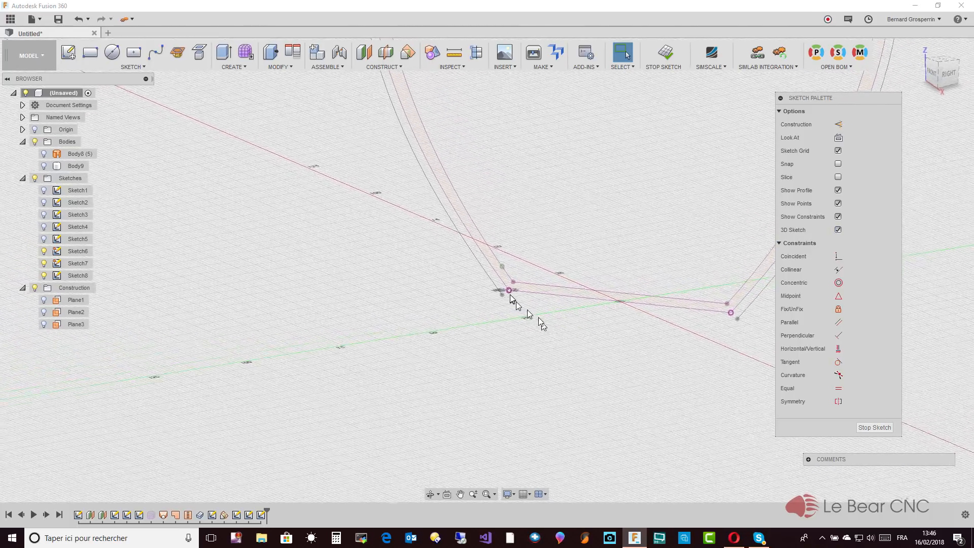
pyautogui.click(139, 69)
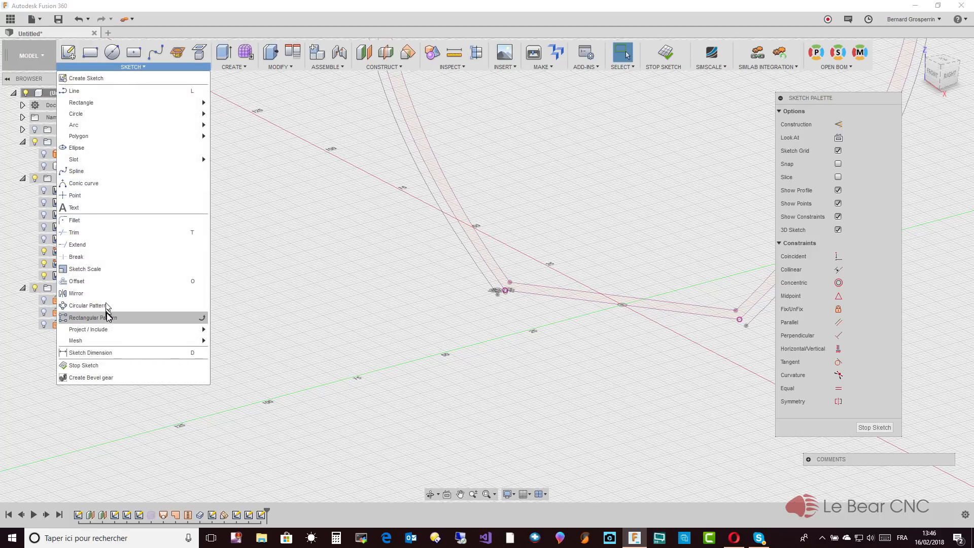
pyautogui.moveTo(108, 331)
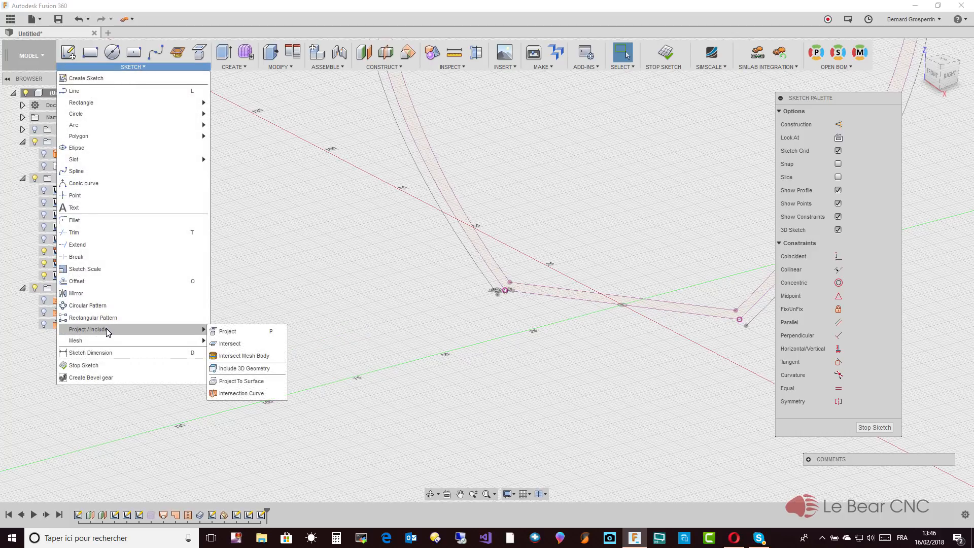
pyautogui.click(229, 344)
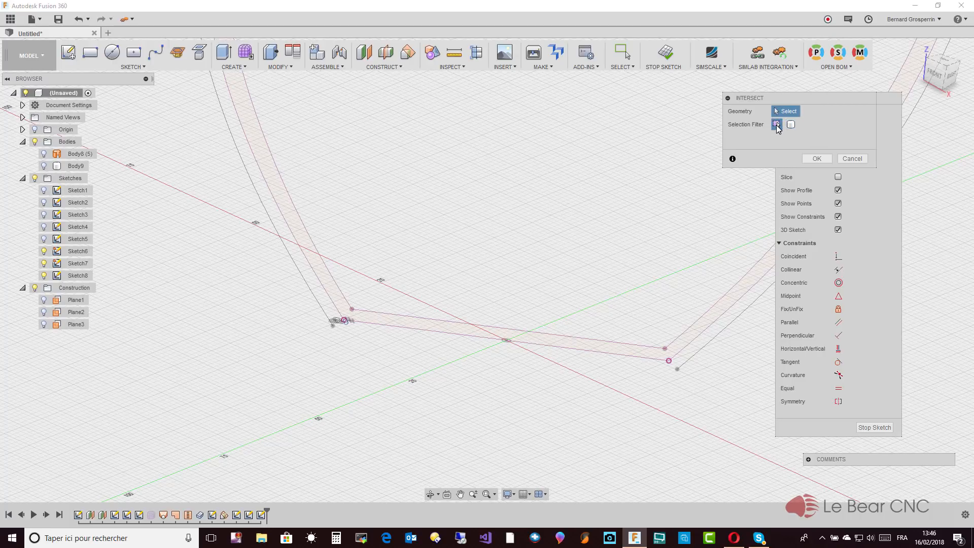
pyautogui.click(777, 124)
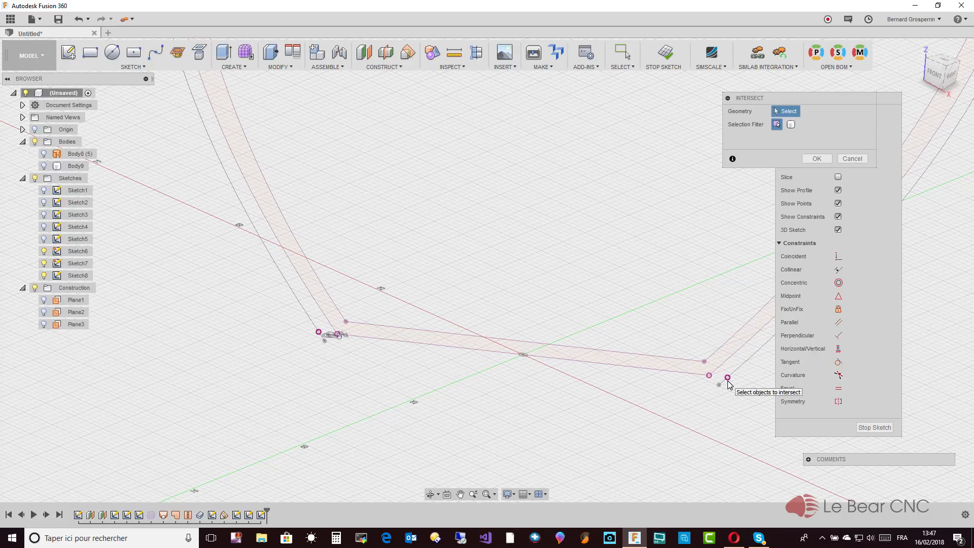
pyautogui.click(815, 159)
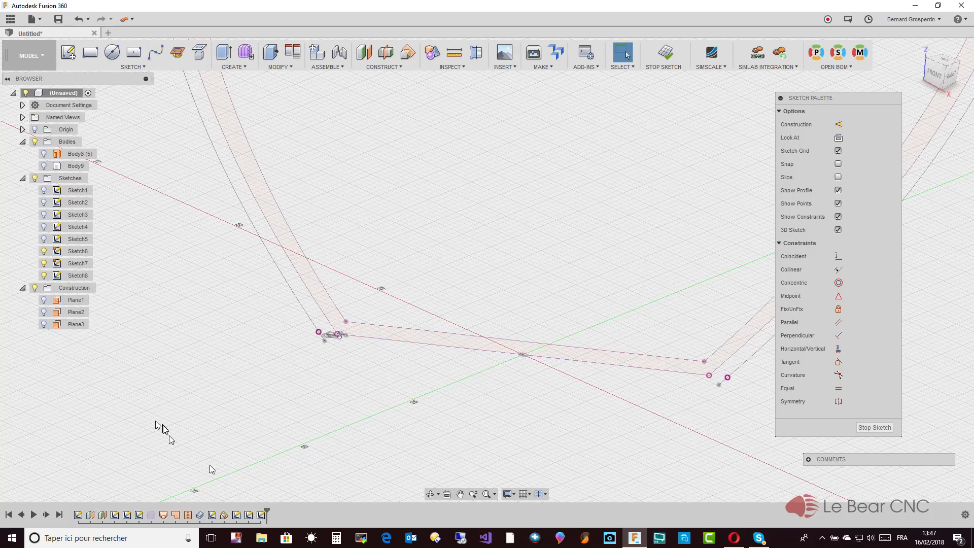
# Hide Sketch6 and Sketch7, and delete the leftover point cluster beside one of the two intersection points
pyautogui.click(260, 516)
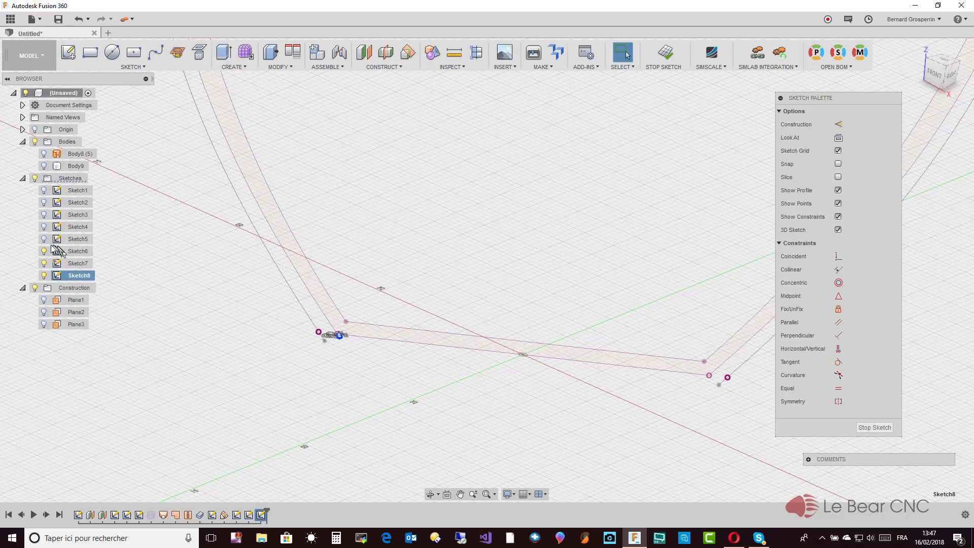
pyautogui.click(44, 263)
pyautogui.click(44, 251)
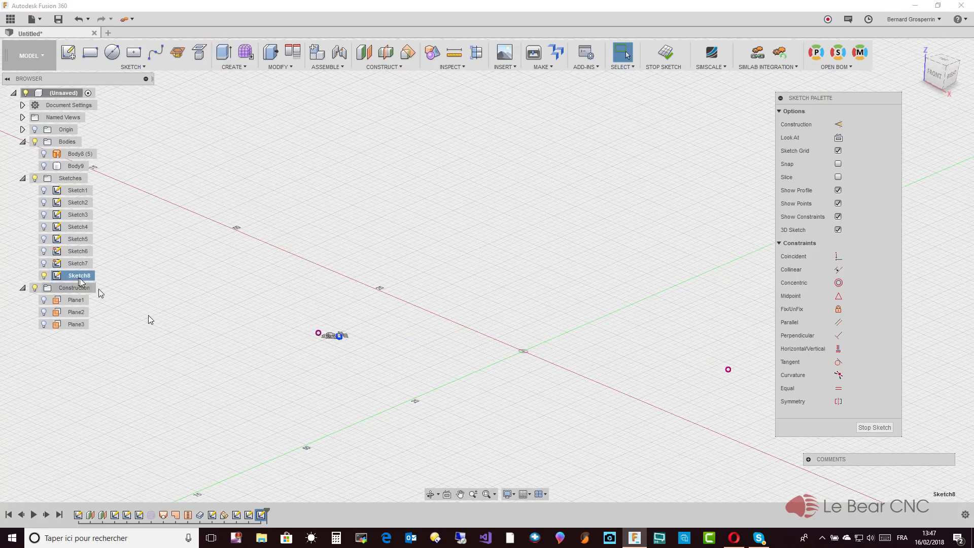
pyautogui.moveTo(333, 369)
pyautogui.keyDown('shift'); pyautogui.mouseDown(button='middle')
pyautogui.moveTo(349, 355)
pyautogui.moveTo(301, 263)
pyautogui.mouseUp(button='middle'); pyautogui.keyUp('shift')
pyautogui.moveTo(286, 256); pyautogui.dragTo(344, 314)
pyautogui.press('Delete')
pyautogui.moveTo(344, 317)
pyautogui.keyDown('shift'); pyautogui.mouseDown(button='middle')
pyautogui.moveTo(311, 289)
pyautogui.moveTo(321, 261)
pyautogui.mouseUp(button='middle'); pyautogui.keyUp('shift')
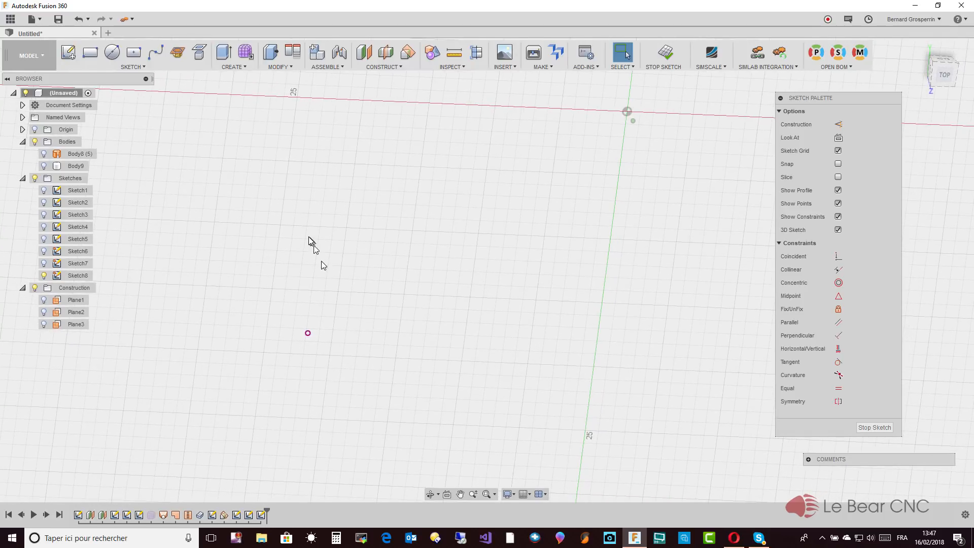
pyautogui.click(135, 68)
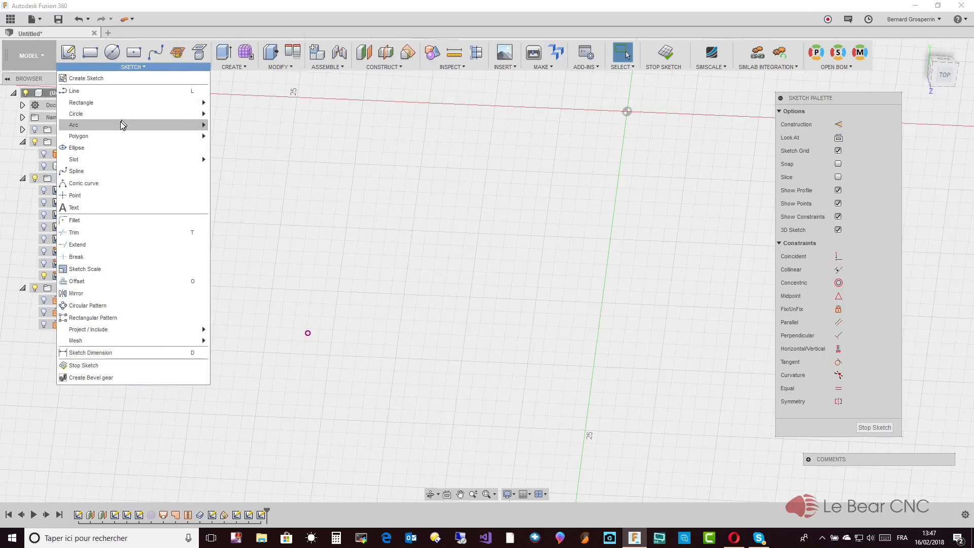
pyautogui.click(102, 148)
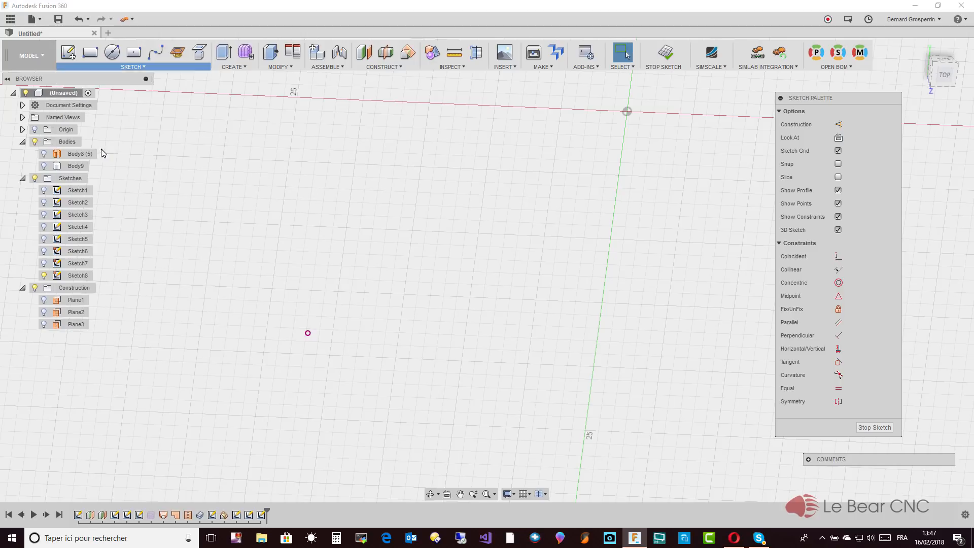
pyautogui.click(308, 335)
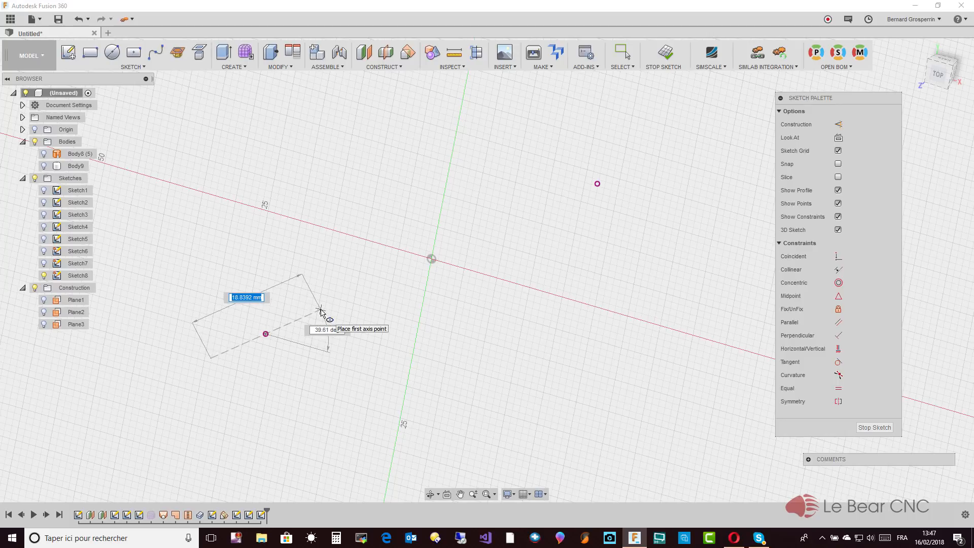
pyautogui.press('Escape')
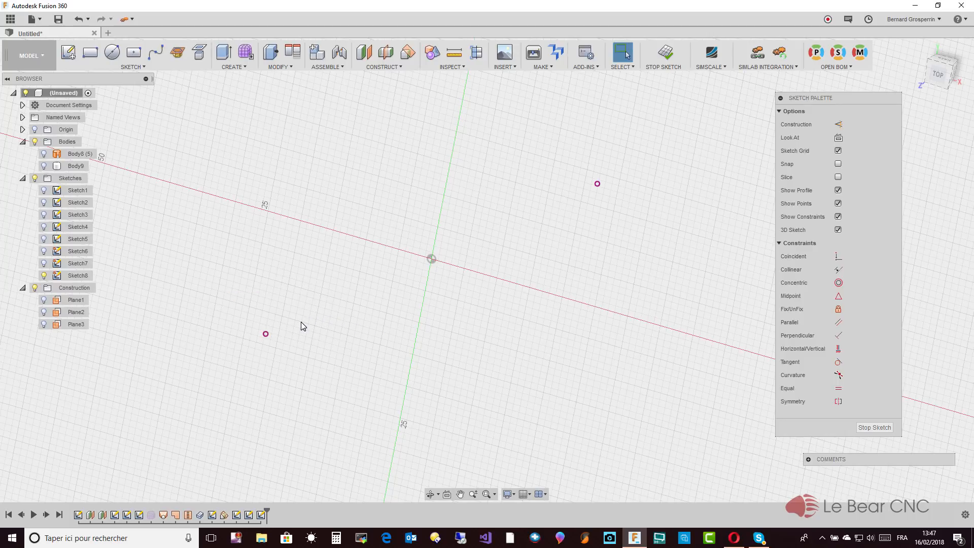
# Draw a line joining the two intersection points through the origin and convert it to construction geometry
pyautogui.click(266, 335)
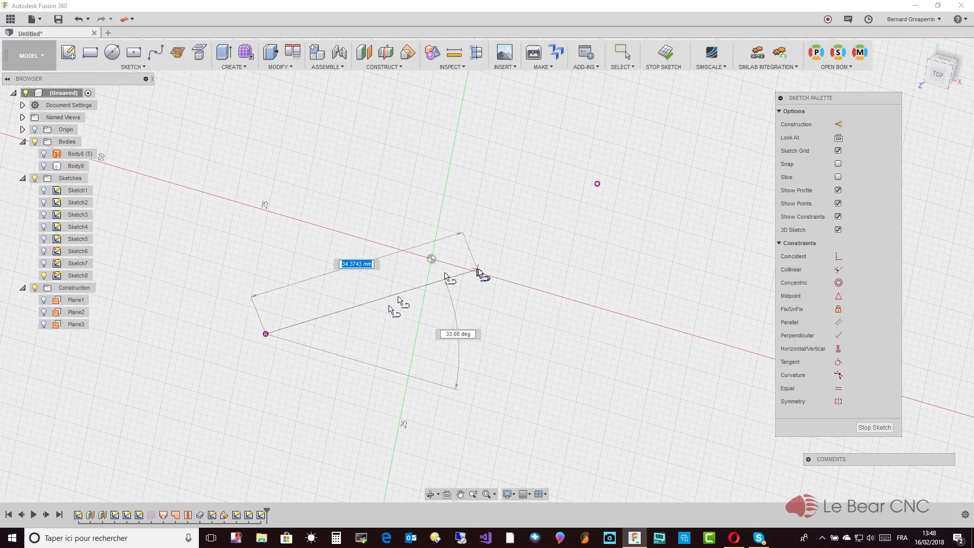
pyautogui.click(598, 186)
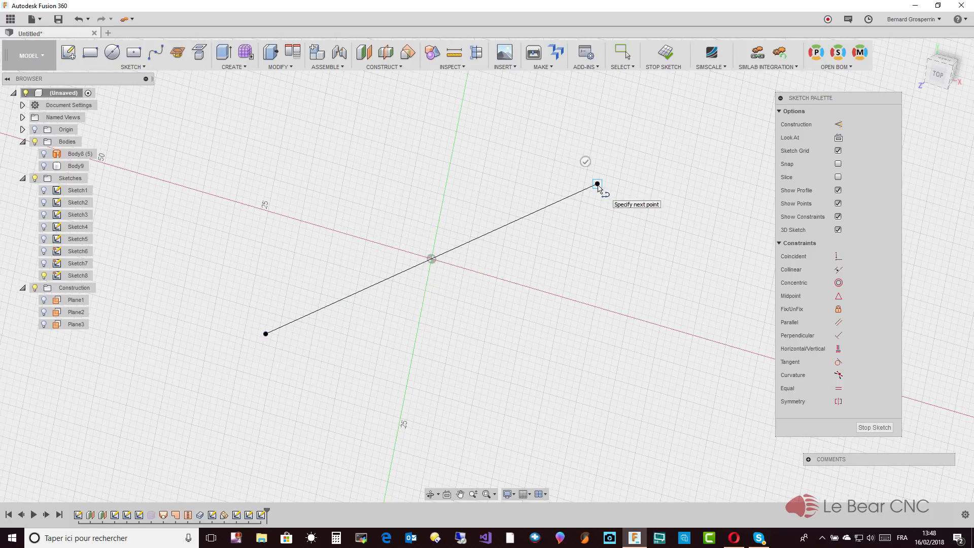
pyautogui.press('Escape')
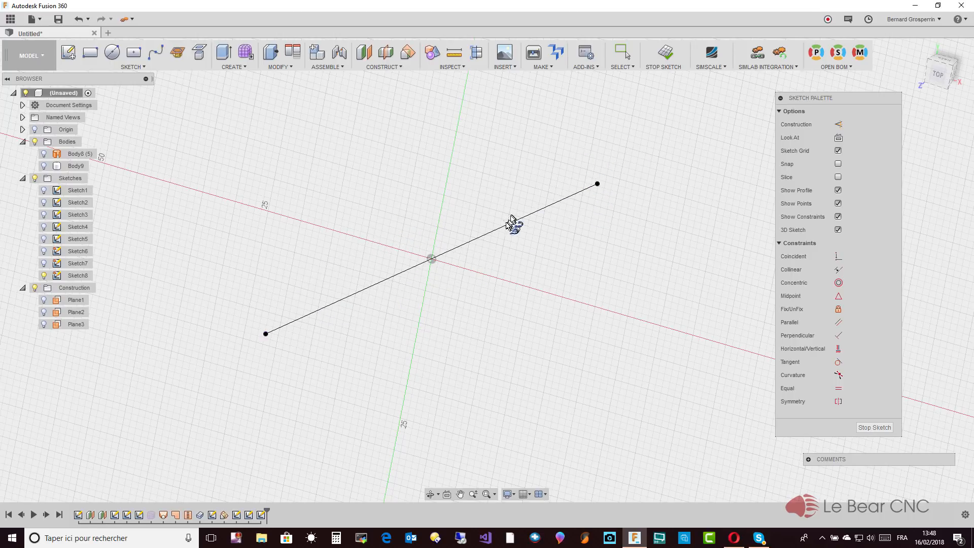
pyautogui.press('Escape')
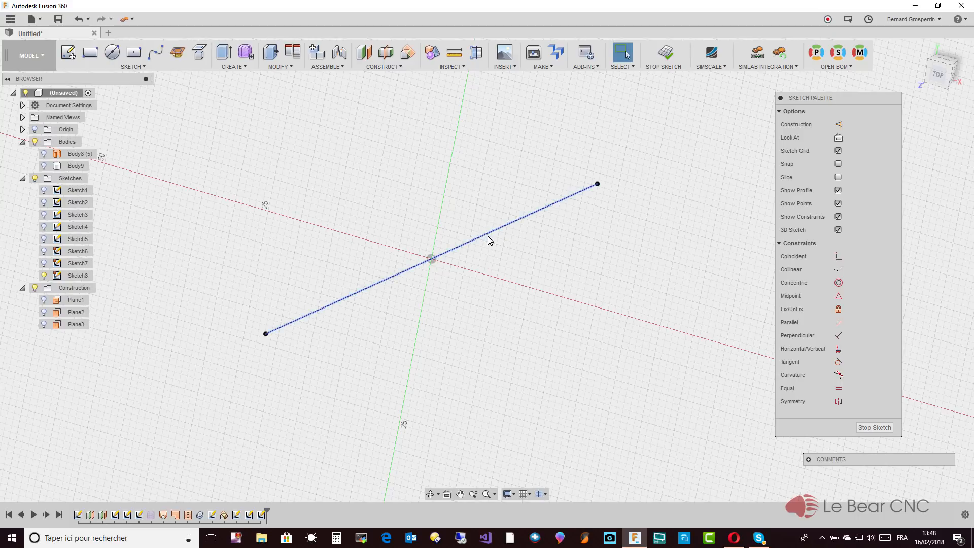
pyautogui.click(488, 236)
pyautogui.press('x')
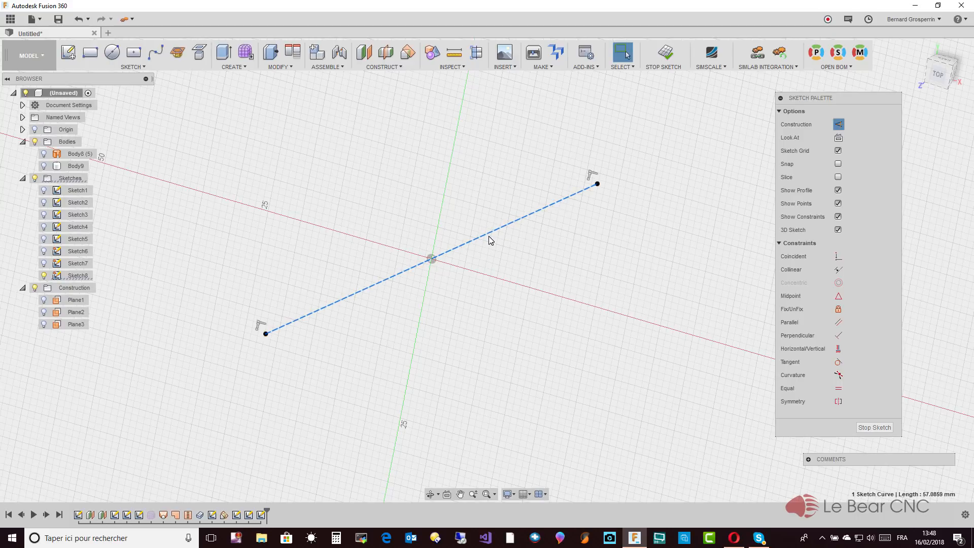
# Draw an ellipse centred on one end of the construction line, about 4 mm along the line and 7.2 mm across it
pyautogui.moveTo(488, 236)
pyautogui.keyDown('shift'); pyautogui.mouseDown(button='middle')
pyautogui.moveTo(463, 239)
pyautogui.moveTo(361, 113)
pyautogui.mouseUp(button='middle'); pyautogui.keyUp('shift')
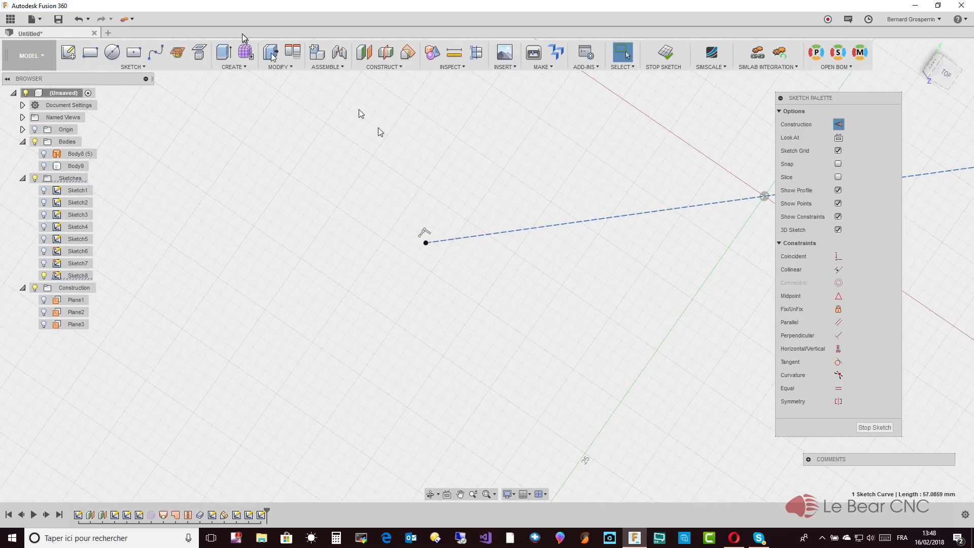
pyautogui.click(141, 68)
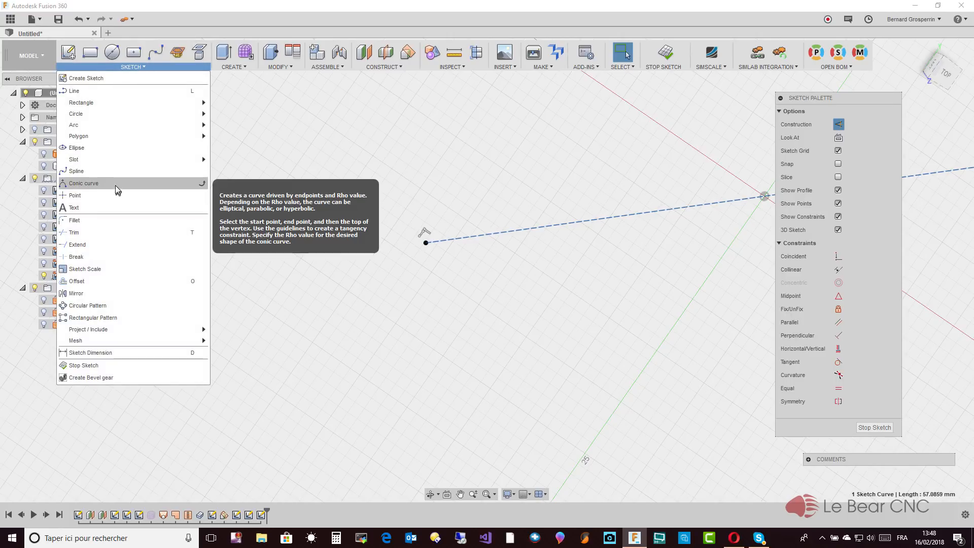
pyautogui.click(97, 147)
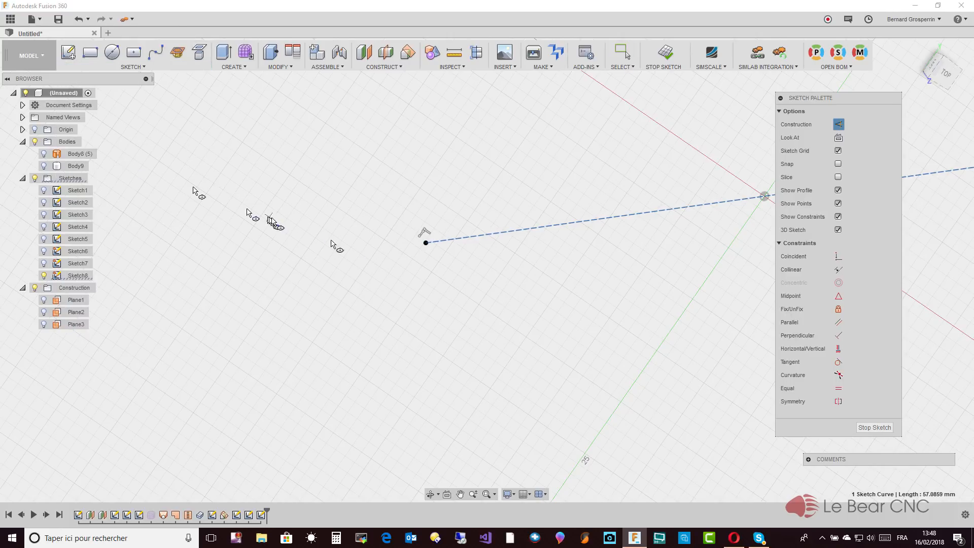
pyautogui.click(425, 242)
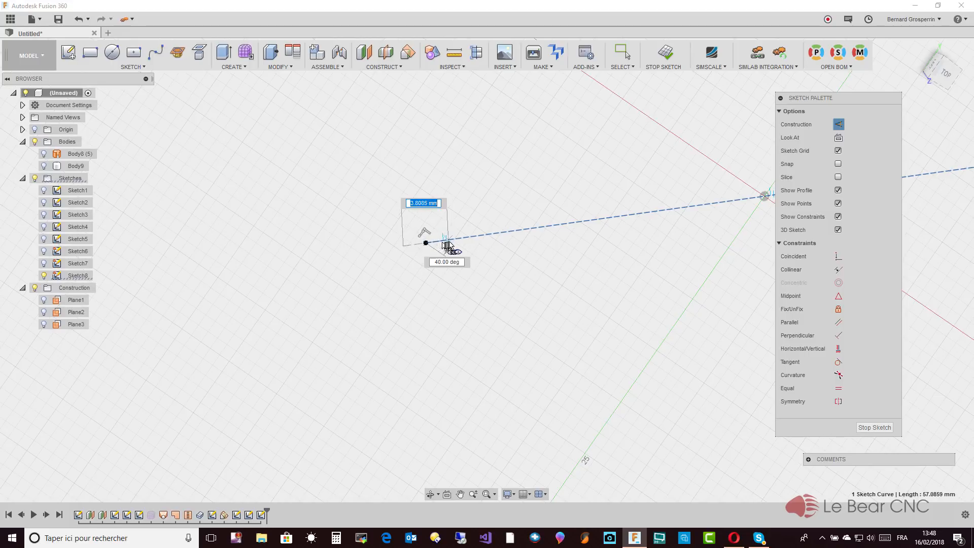
pyautogui.click(451, 240)
pyautogui.click(455, 267)
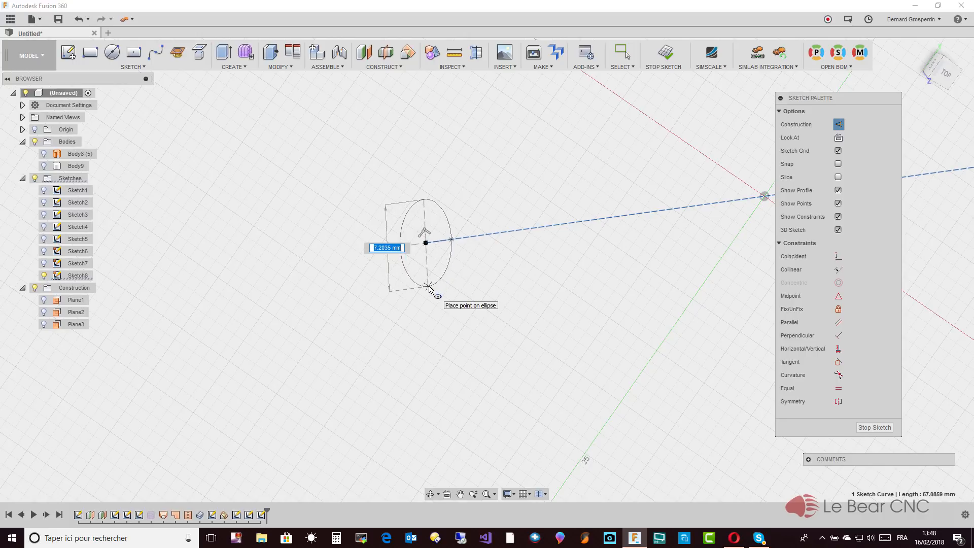
pyautogui.click(429, 289)
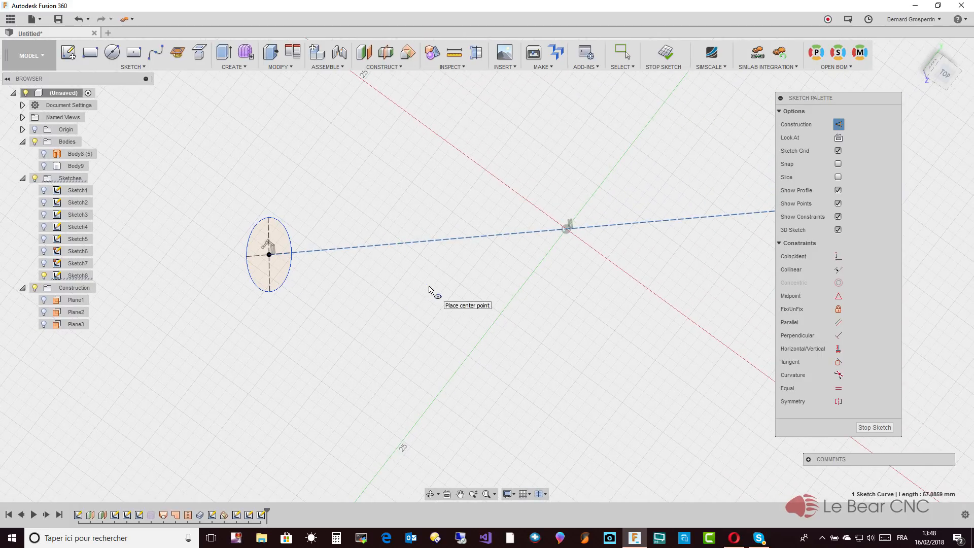
pyautogui.press('Escape')
# Draw a line about 6.4 mm long from the origin and constrain it perpendicular to the long construction line
pyautogui.click(567, 229)
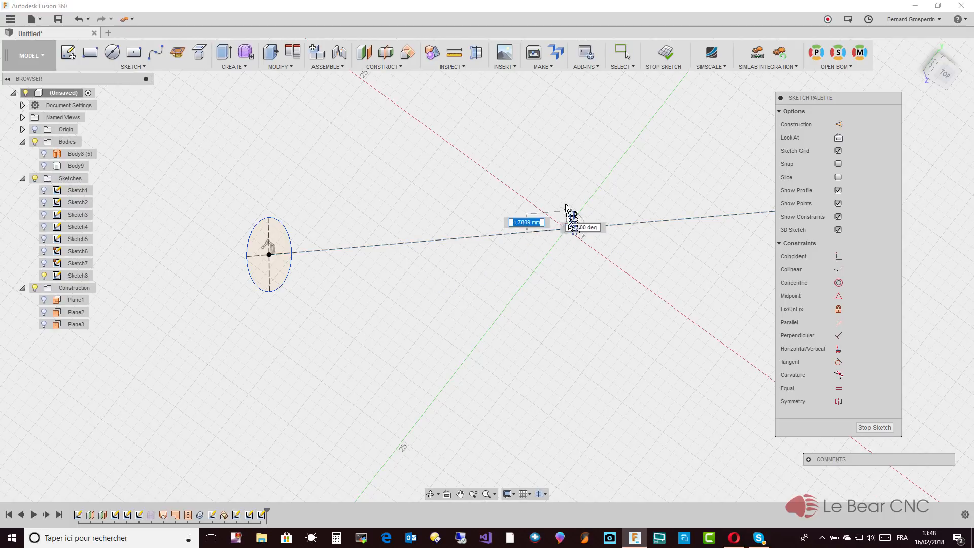
pyautogui.click(561, 164)
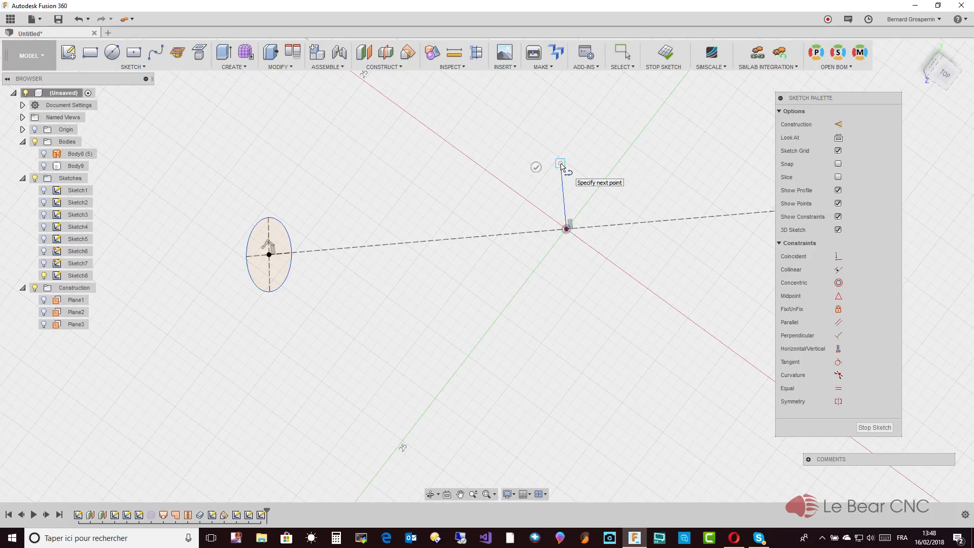
pyautogui.click(536, 167)
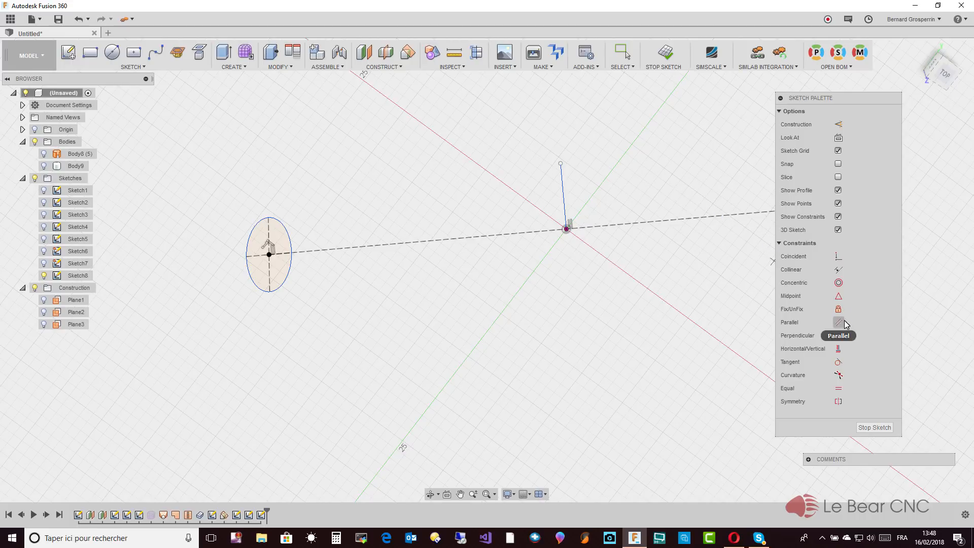
pyautogui.click(839, 336)
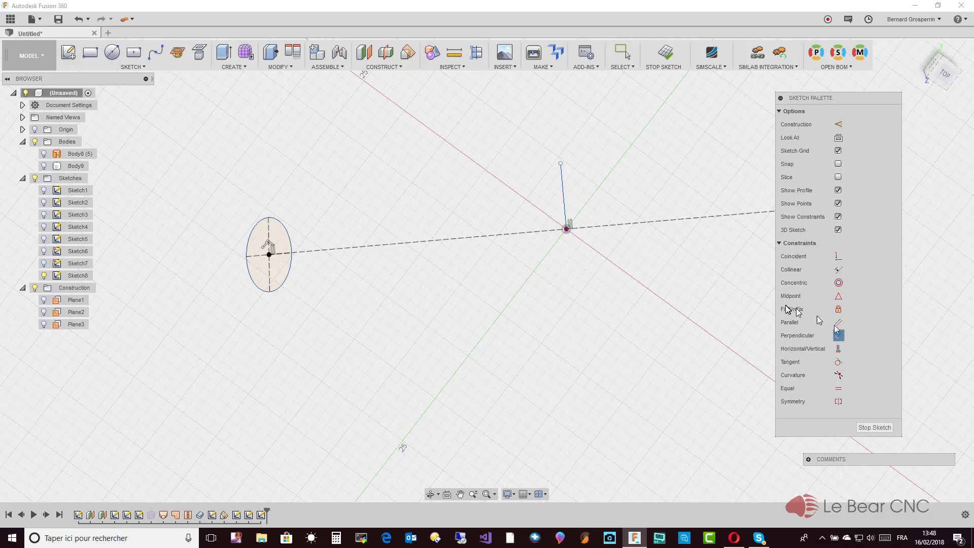
pyautogui.click(635, 225)
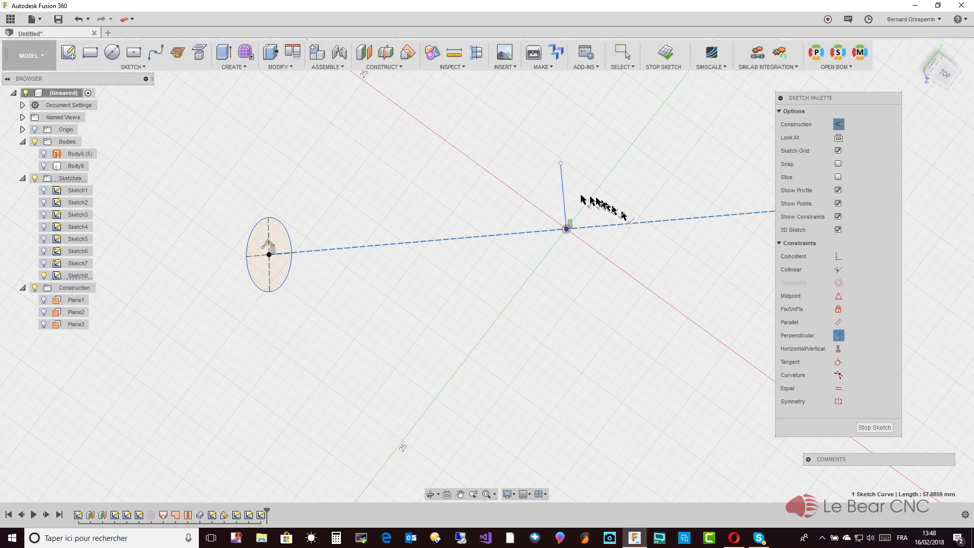
pyautogui.click(564, 200)
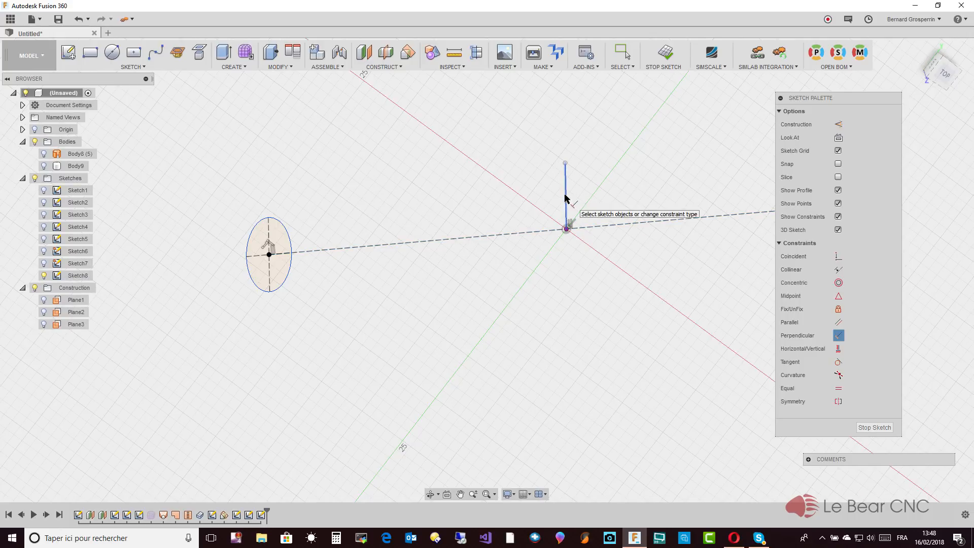
pyautogui.press('Escape')
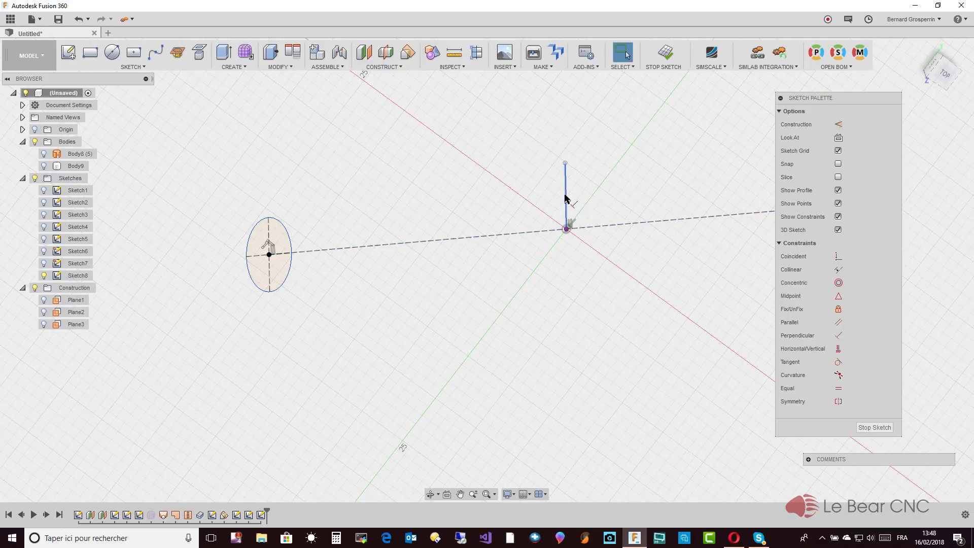
# Convert the short perpendicular line at the origin to construction geometry
pyautogui.click(566, 199)
pyautogui.press('x')
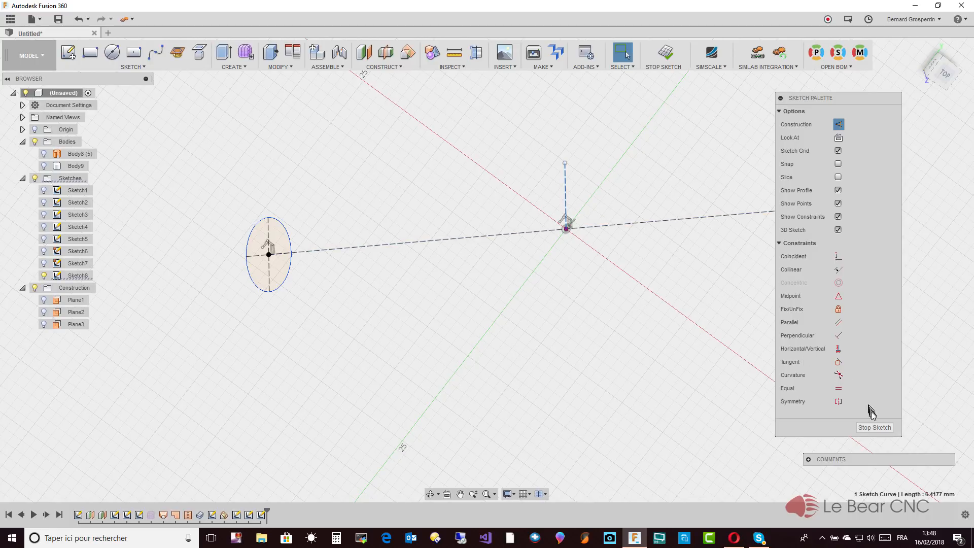
pyautogui.moveTo(667, 342)
pyautogui.keyDown('shift'); pyautogui.mouseDown(button='middle')
pyautogui.moveTo(567, 294)
pyautogui.moveTo(459, 197)
pyautogui.moveTo(269, 130)
pyautogui.mouseUp(button='middle'); pyautogui.keyUp('shift')
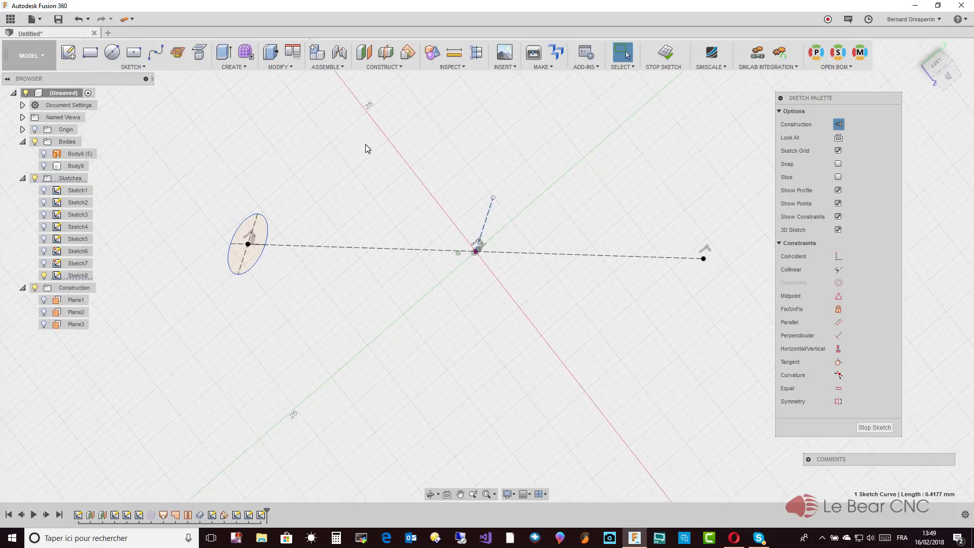
# Mirror the ellipse across the short perpendicular construction line at the origin, and finish the sketch
pyautogui.click(133, 67)
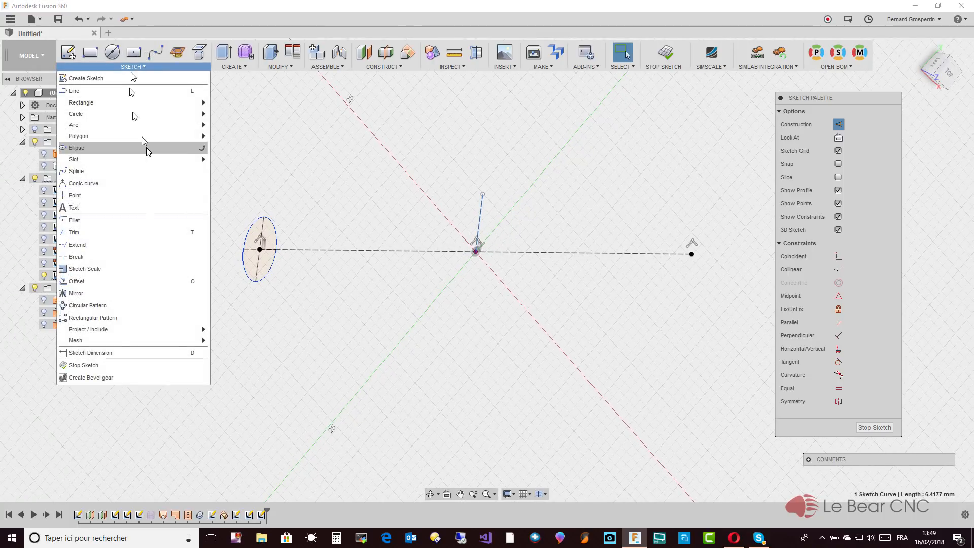
pyautogui.click(134, 292)
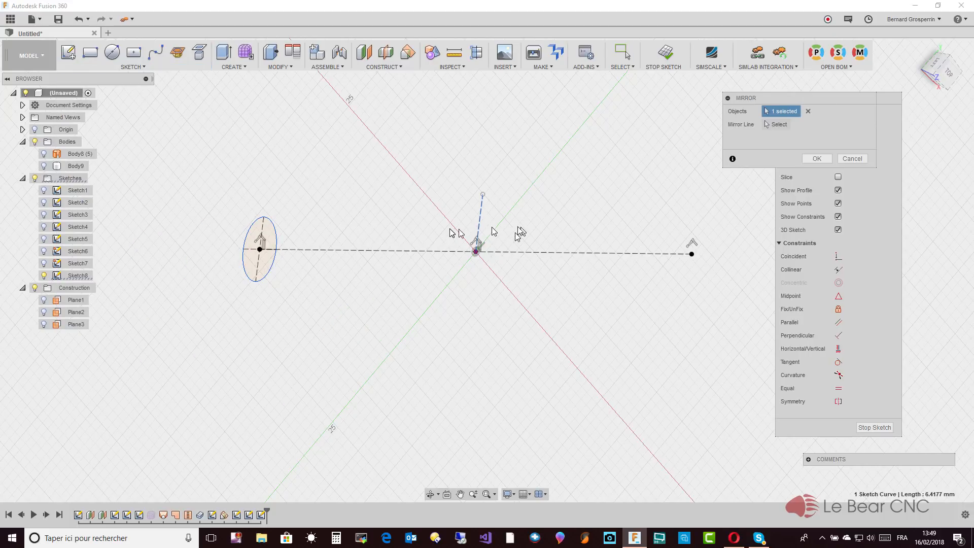
pyautogui.click(274, 232)
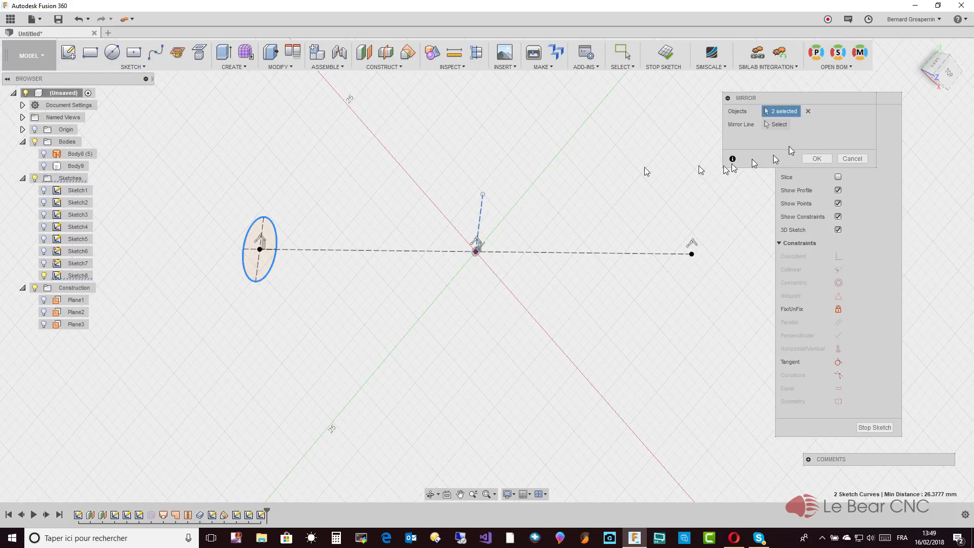
pyautogui.click(776, 124)
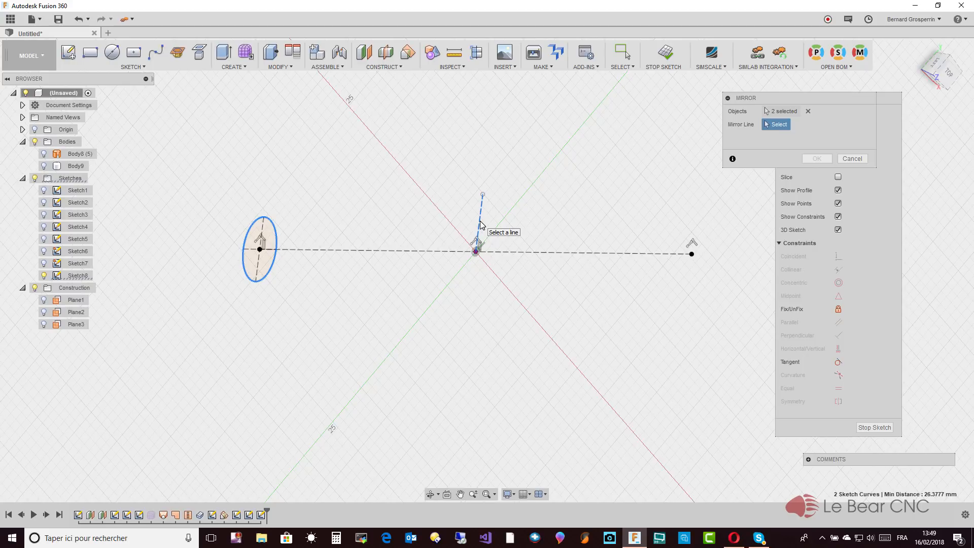
pyautogui.click(808, 111)
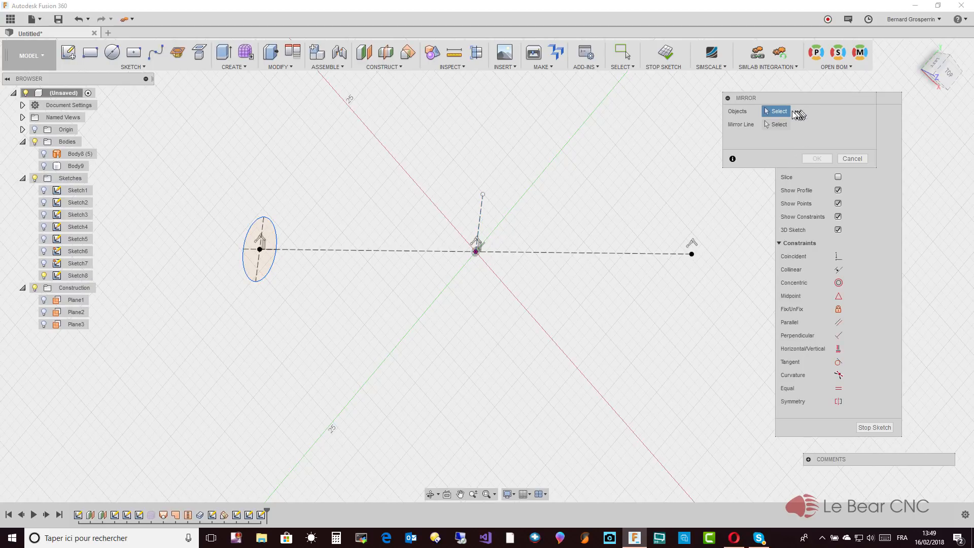
pyautogui.click(276, 234)
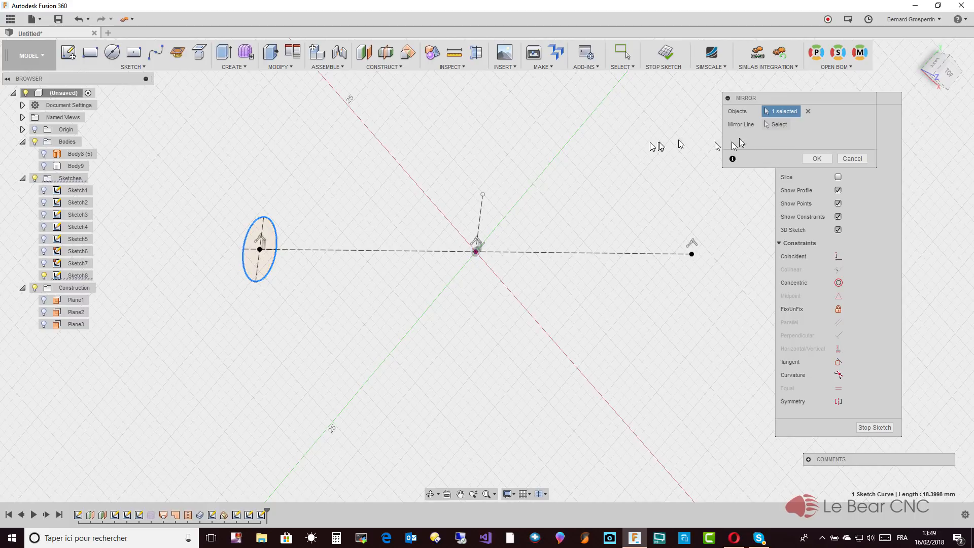
pyautogui.click(776, 125)
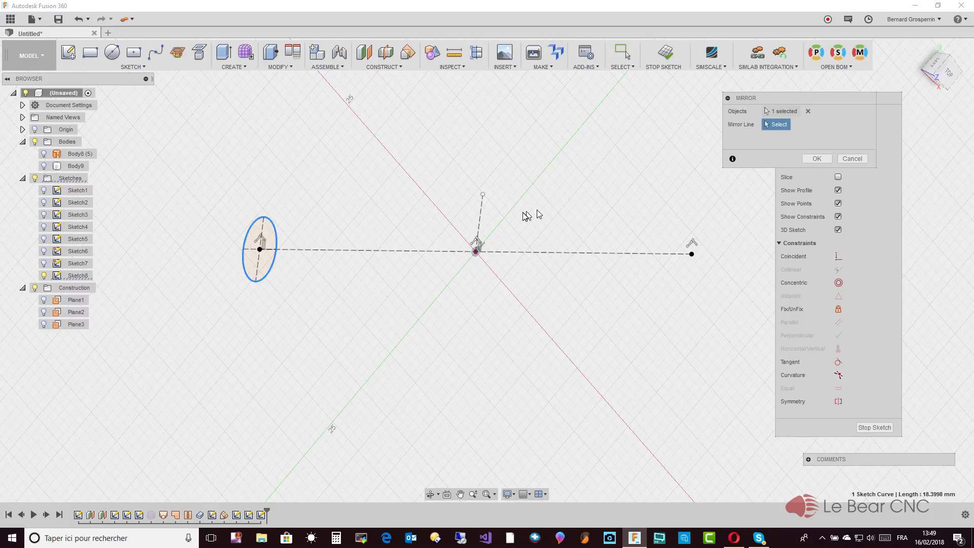
pyautogui.click(482, 220)
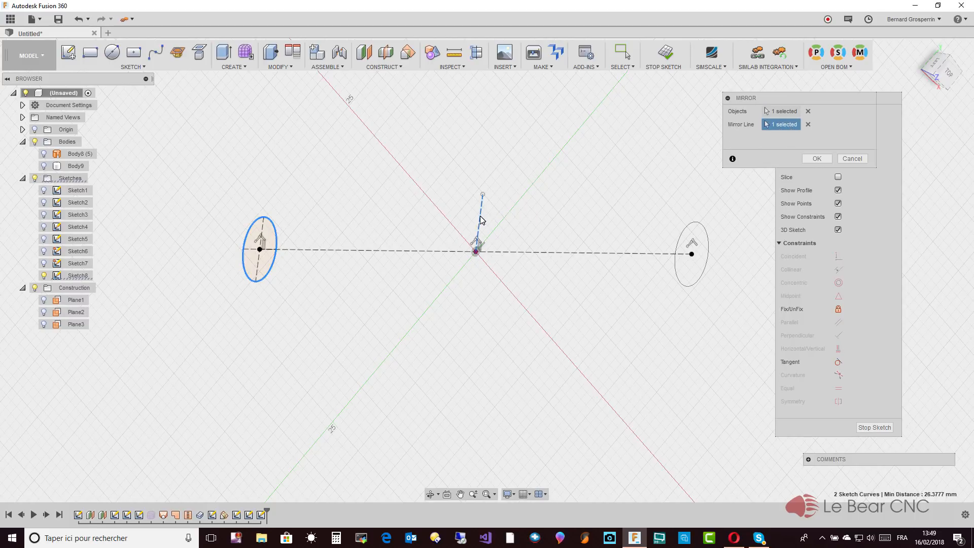
pyautogui.click(813, 158)
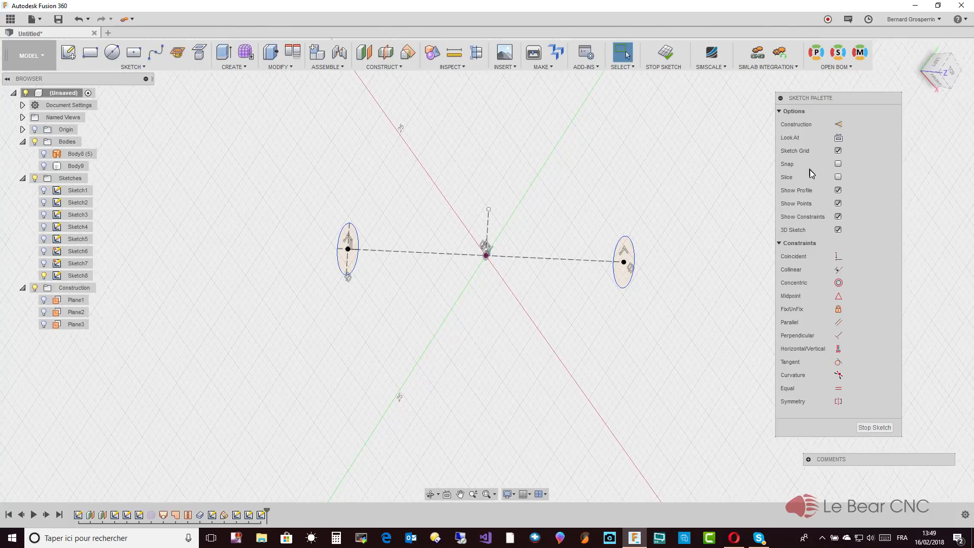
pyautogui.click(874, 427)
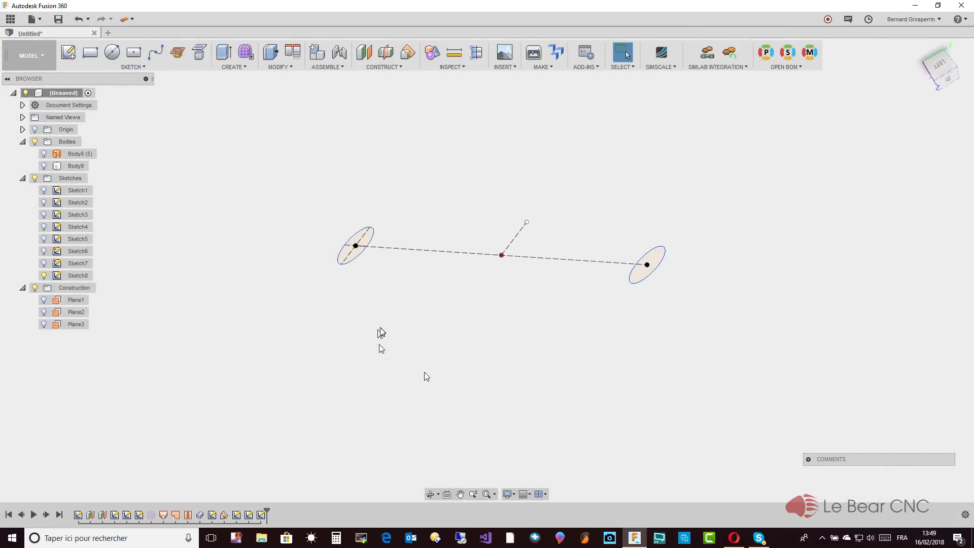
# Show Sketch6 with the offset wall profiles and the cup body Body9
pyautogui.click(44, 252)
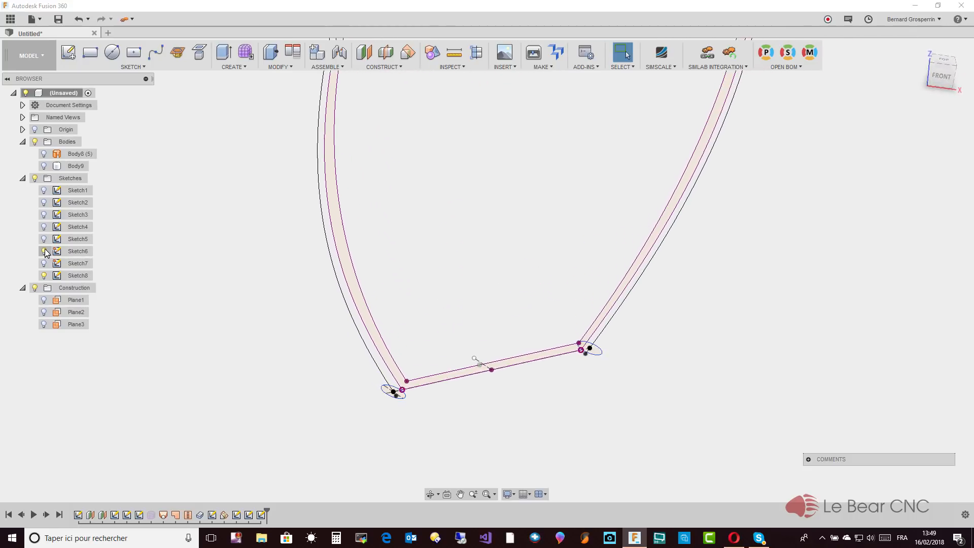
pyautogui.click(43, 167)
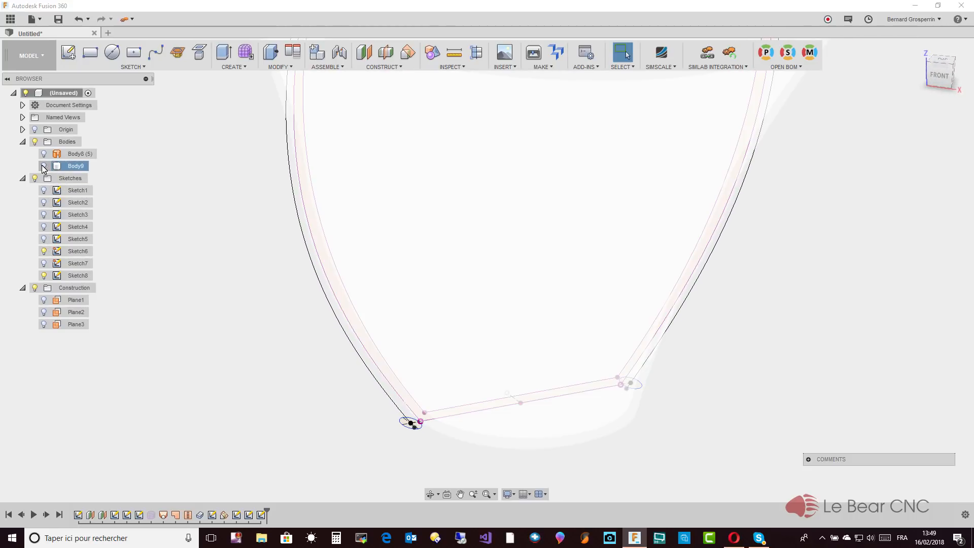
pyautogui.click(44, 167)
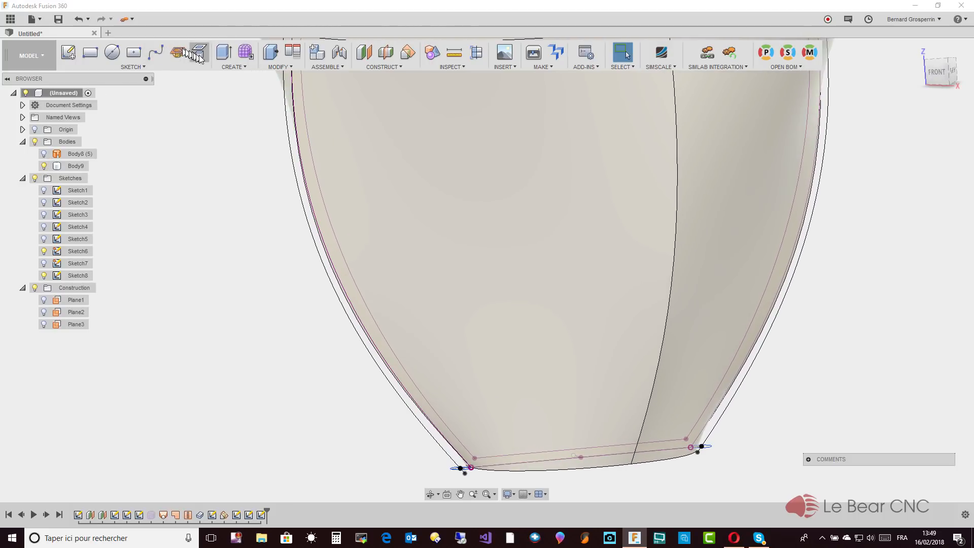
# Try a Single Path sweep of the original ellipse along the adjacent offset wall curve, with Perpendicular orientation and the New Body operation
pyautogui.click(241, 69)
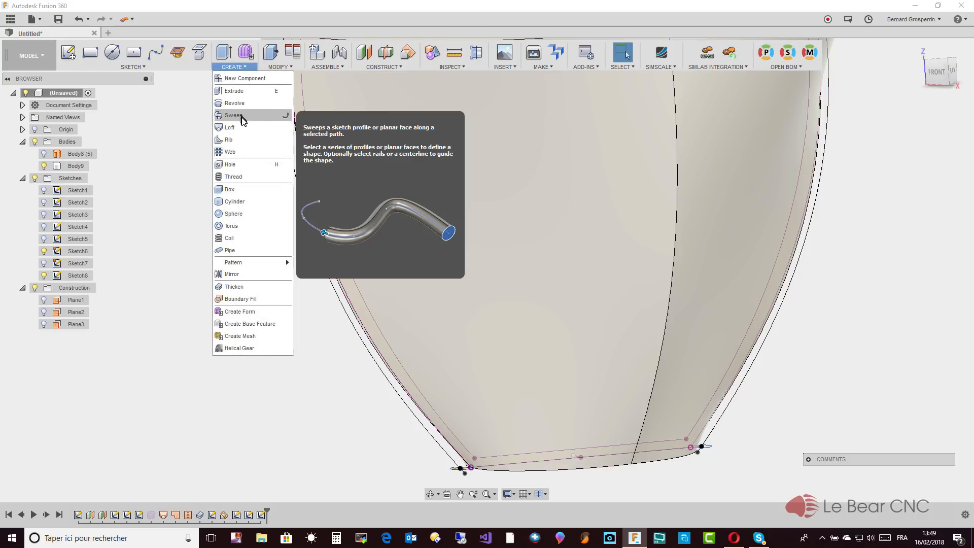
pyautogui.click(243, 119)
pyautogui.keyDown('shift'); pyautogui.moveTo(243, 121); pyautogui.dragTo(321, 357, button='middle'); pyautogui.keyUp('shift')
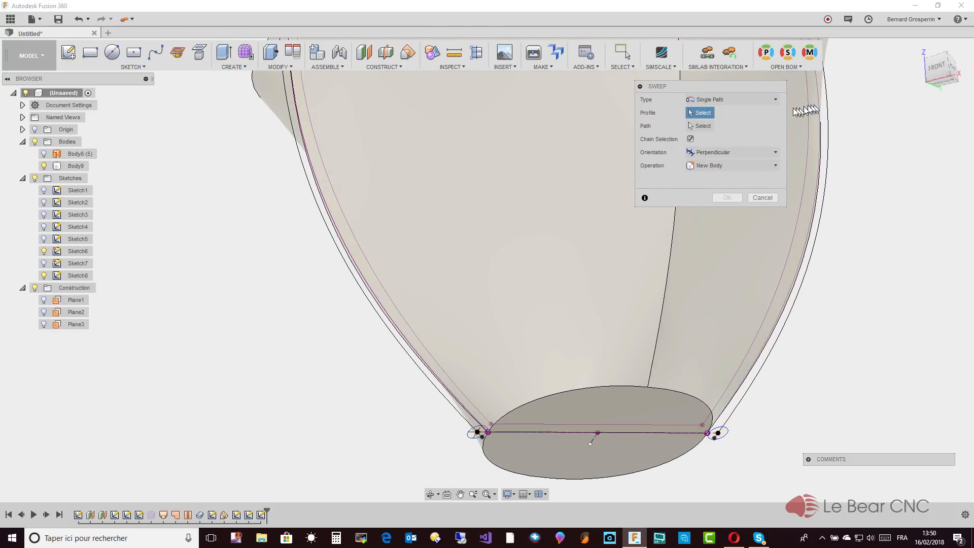
pyautogui.click(778, 100)
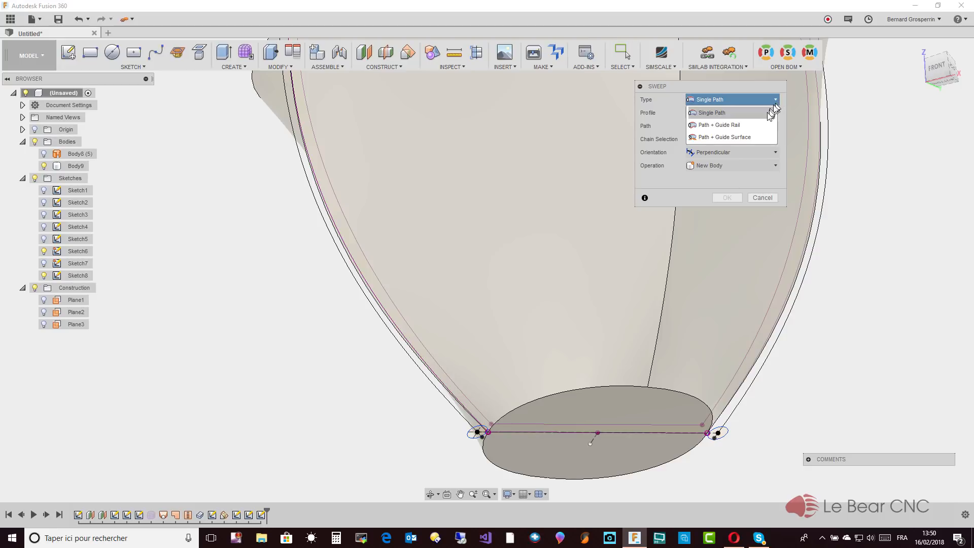
pyautogui.click(747, 113)
pyautogui.scroll(4, 552, 263)
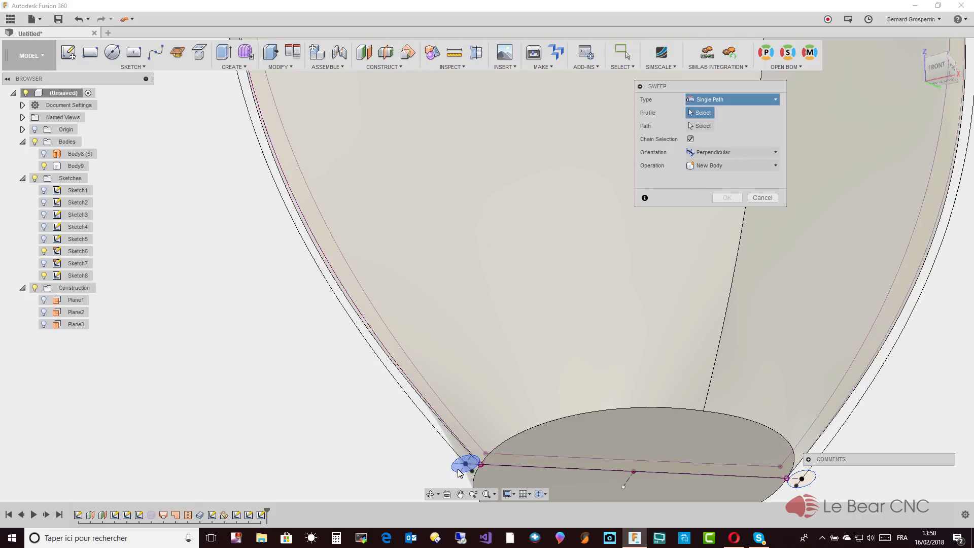
pyautogui.click(460, 471)
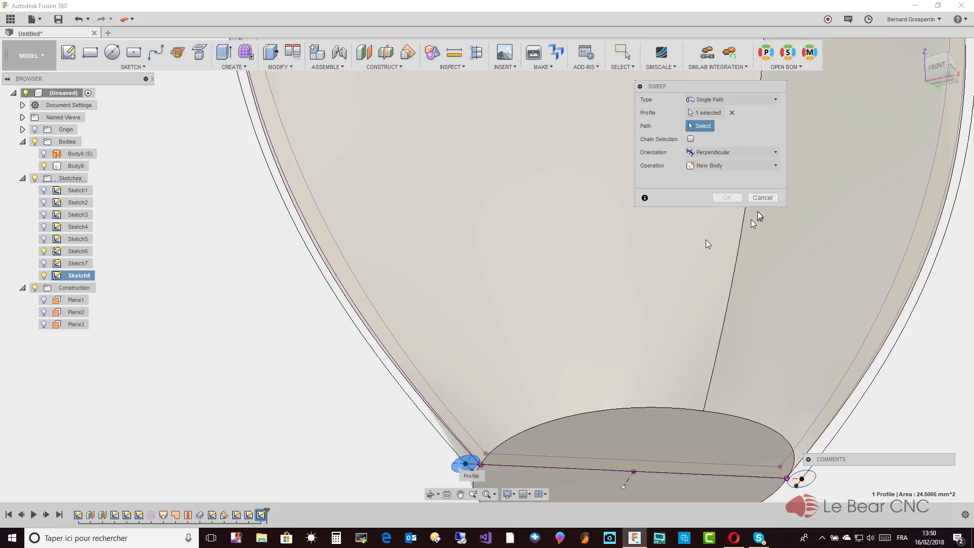
pyautogui.click(776, 166)
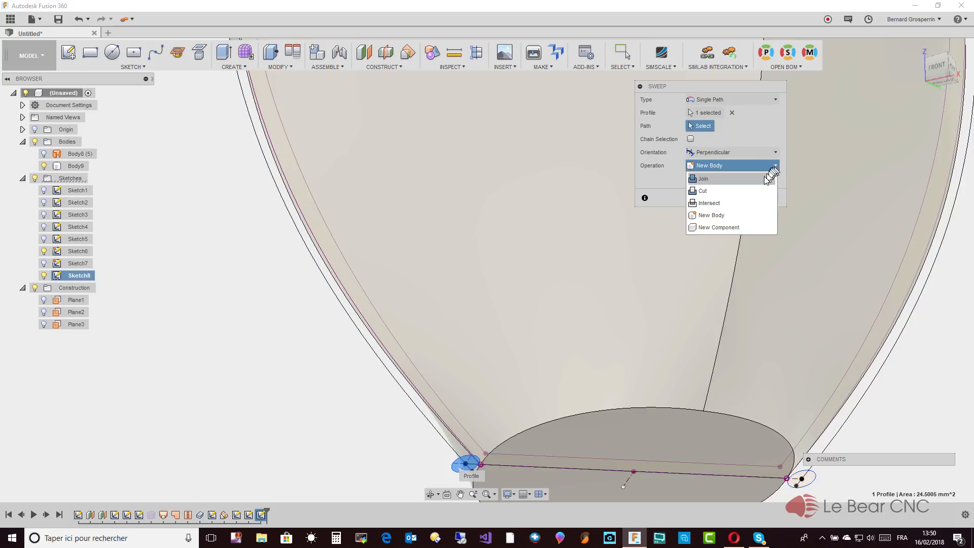
pyautogui.click(741, 215)
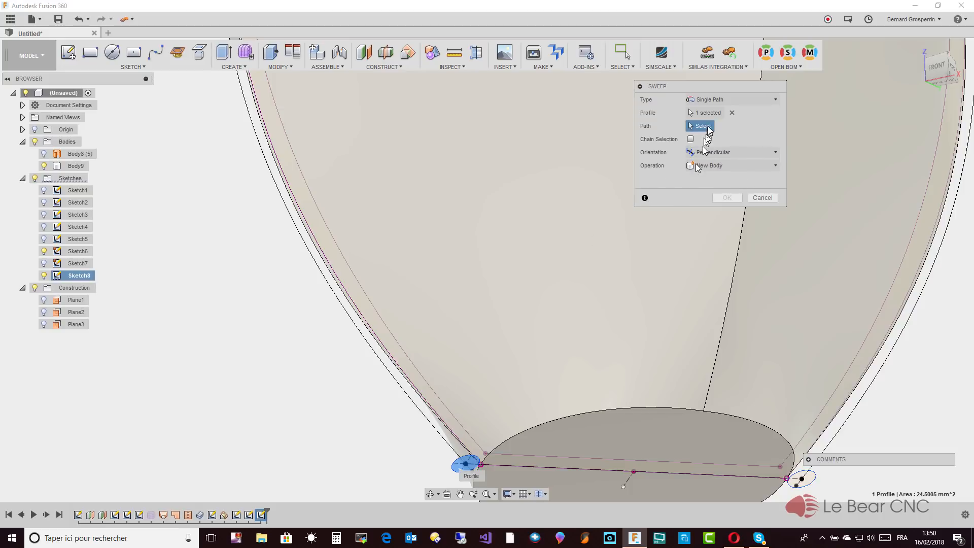
pyautogui.click(385, 365)
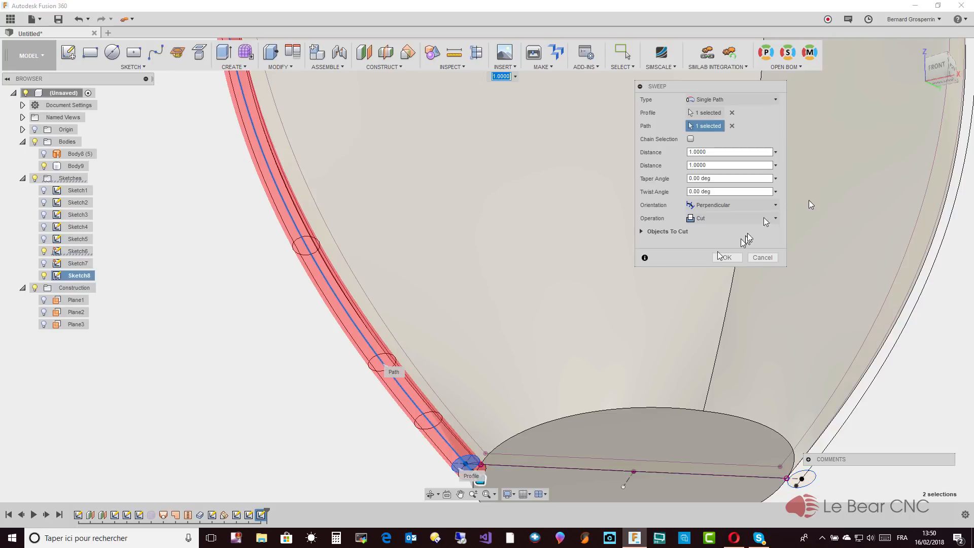
pyautogui.click(776, 218)
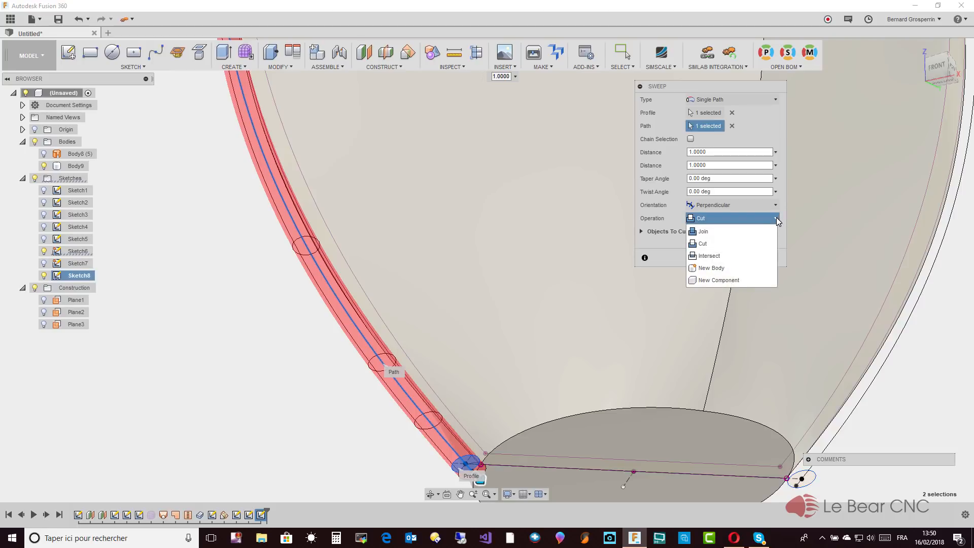
pyautogui.click(731, 267)
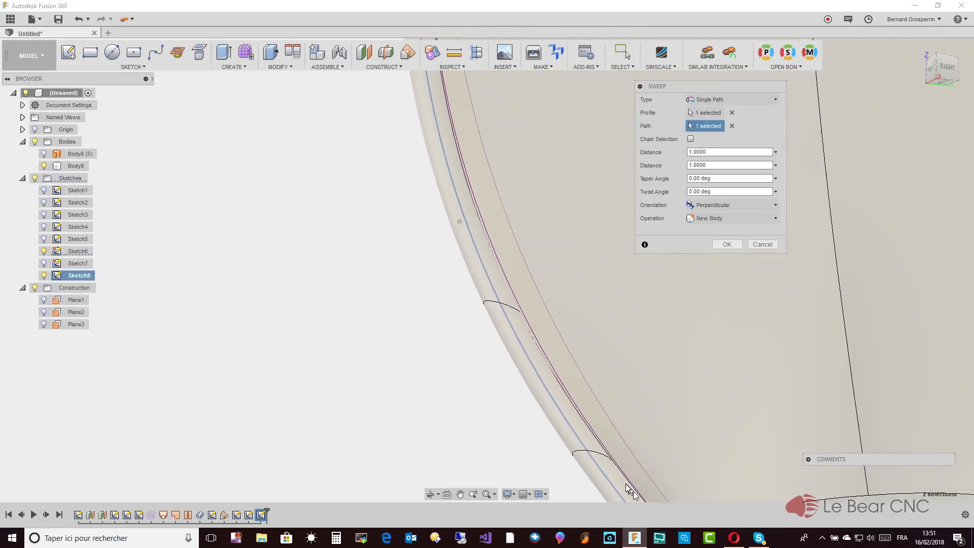
pyautogui.keyDown('shift'); pyautogui.moveTo(625, 472); pyautogui.dragTo(628, 362, button='middle'); pyautogui.keyUp('shift')
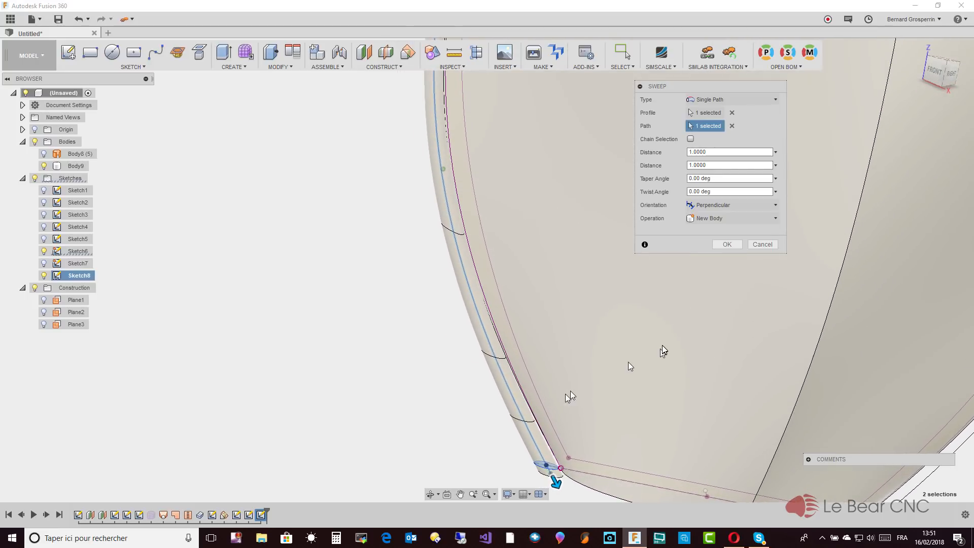
pyautogui.click(762, 245)
pyautogui.keyDown('shift'); pyautogui.moveTo(767, 252); pyautogui.dragTo(307, 366, button='middle'); pyautogui.keyUp('shift')
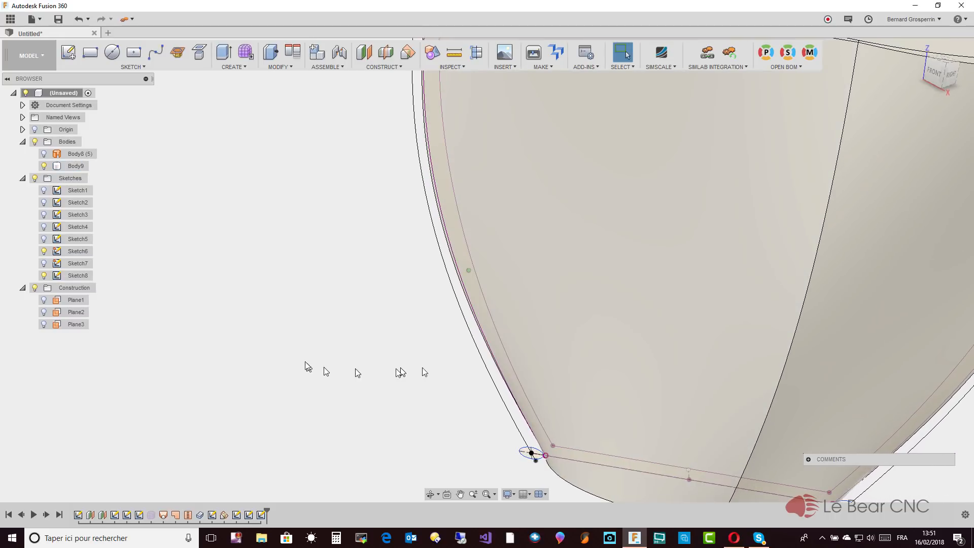
# Hide the cup body and enlarge the original ellipse in Sketch8 so its inner edge passes the wall profile's lower corner, then finish the sketch
pyautogui.click(43, 167)
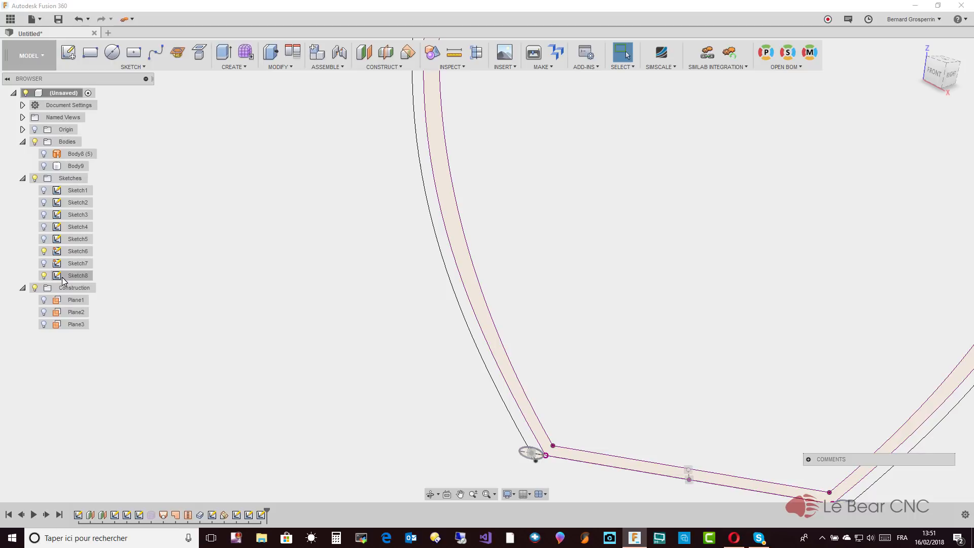
pyautogui.rightClick(64, 280)
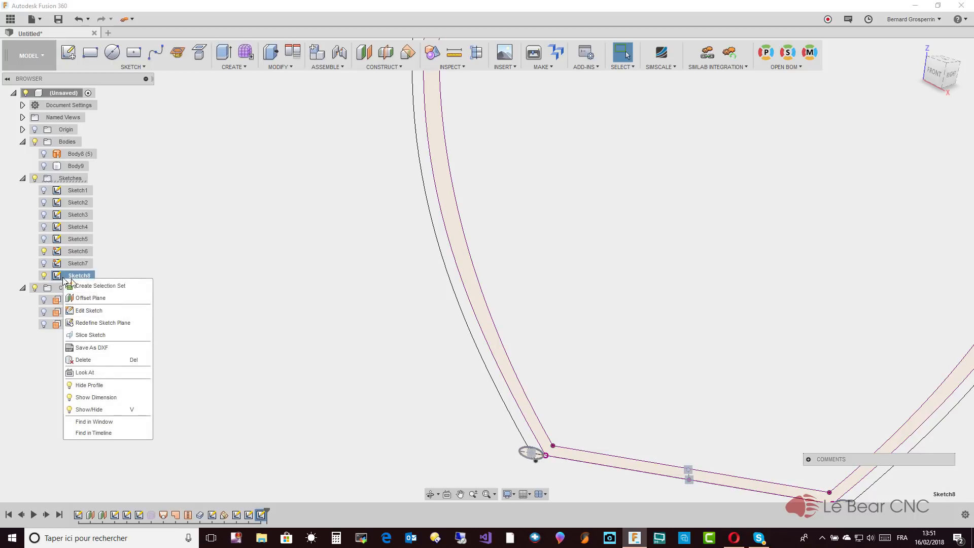
pyautogui.click(99, 310)
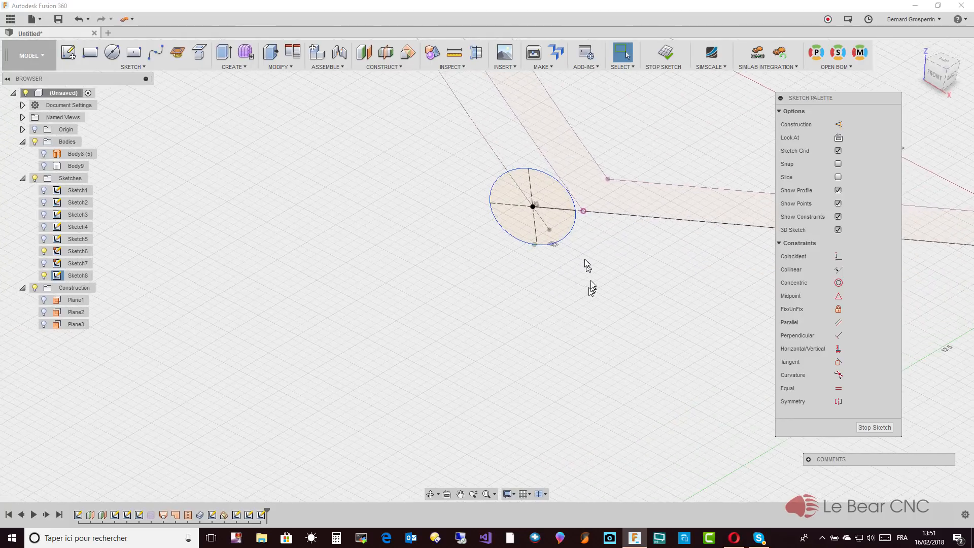
pyautogui.click(580, 210)
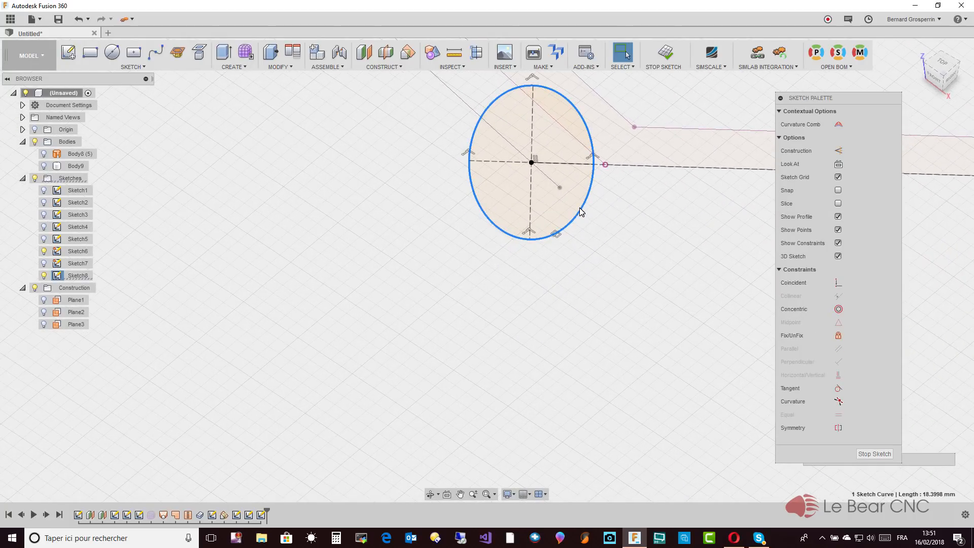
pyautogui.click(595, 166)
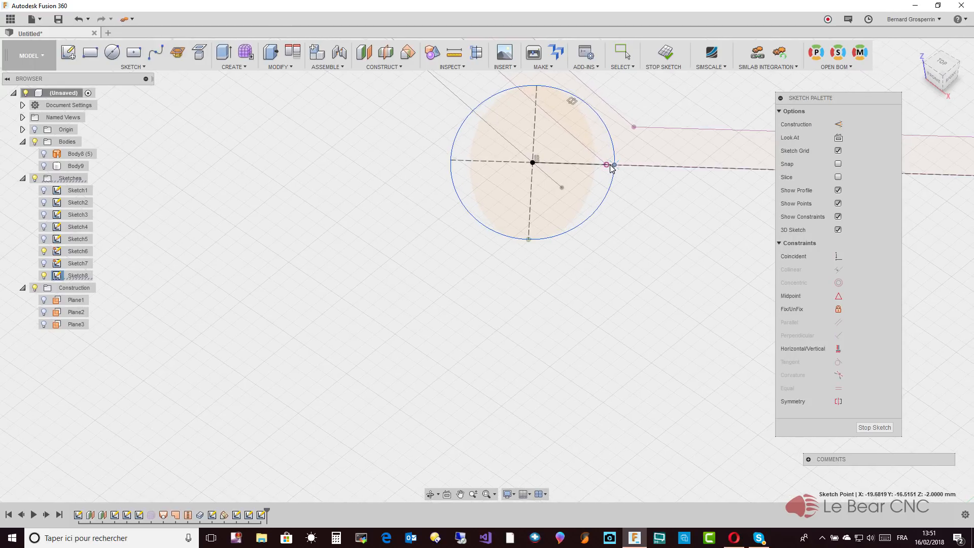
pyautogui.moveTo(610, 165); pyautogui.dragTo(612, 166)
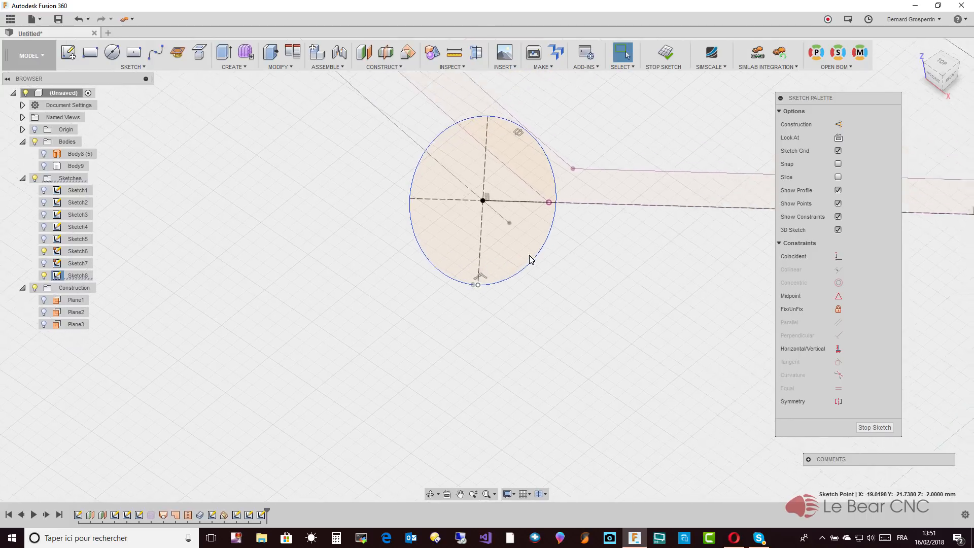
pyautogui.moveTo(636, 540)
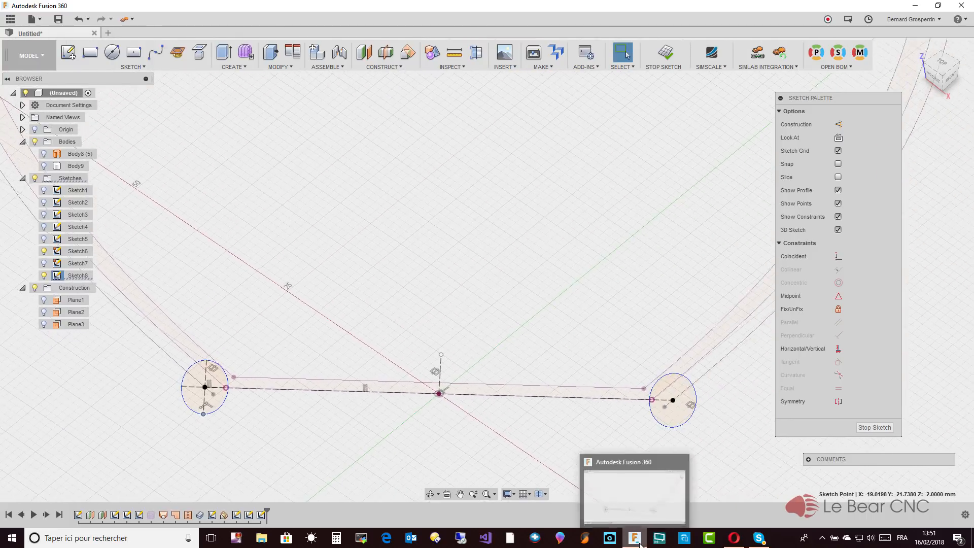
pyautogui.click(884, 429)
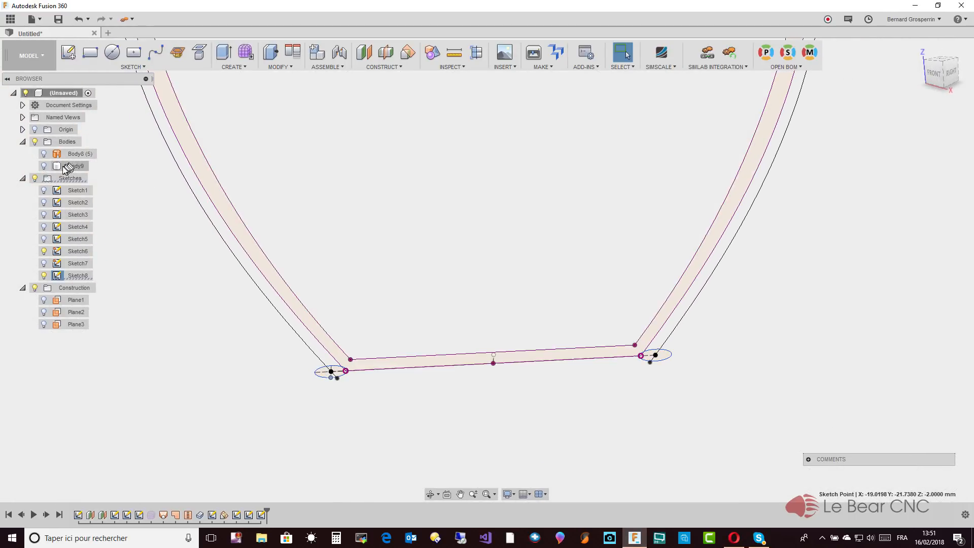
# Show the cup body Body9 and sweep the enlarged original ellipse along the adjacent offset wall curve as a new body, with Perpendicular orientation
pyautogui.click(44, 166)
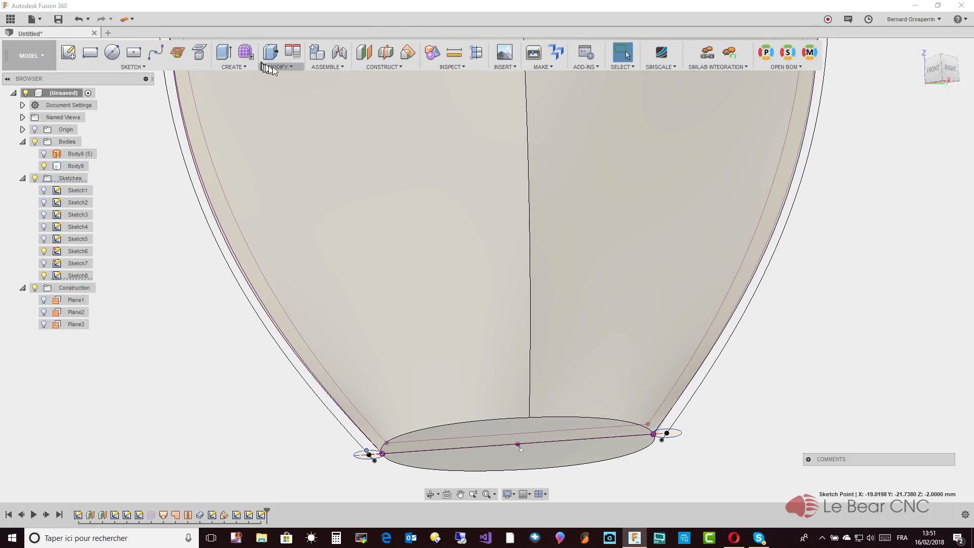
pyautogui.click(249, 70)
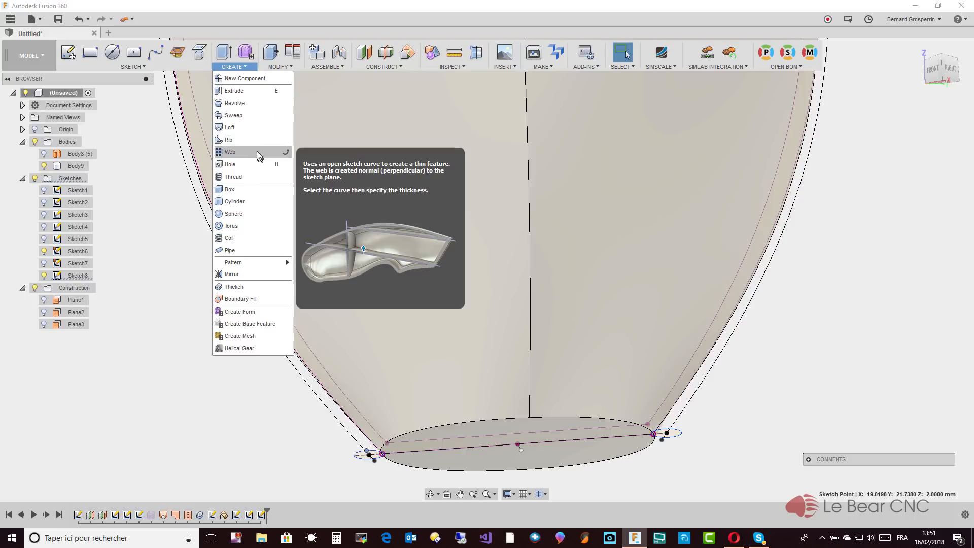
pyautogui.click(234, 115)
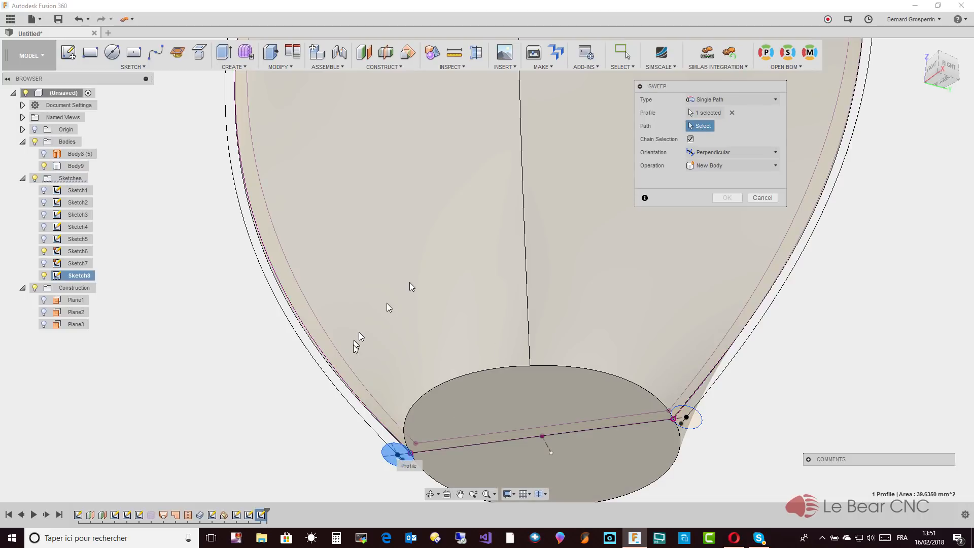
pyautogui.click(355, 415)
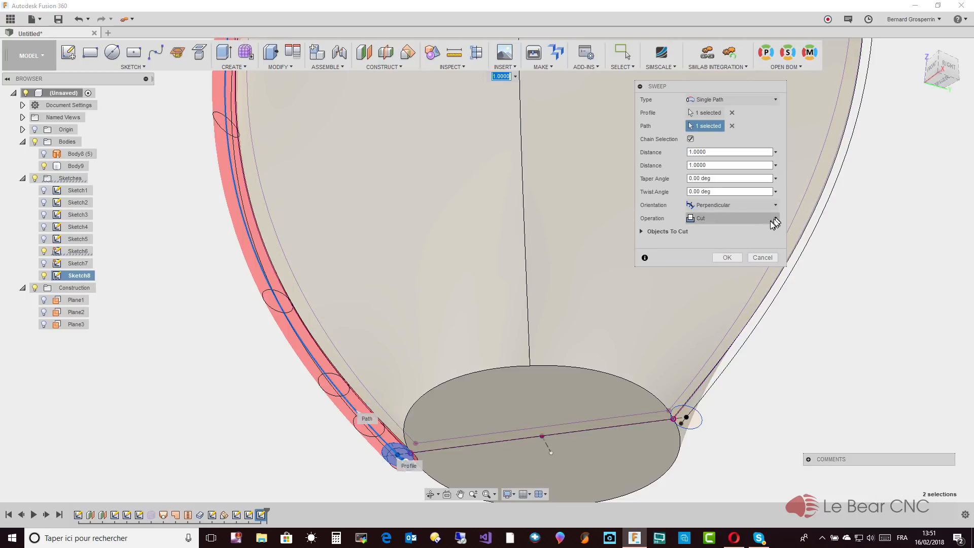
pyautogui.click(776, 219)
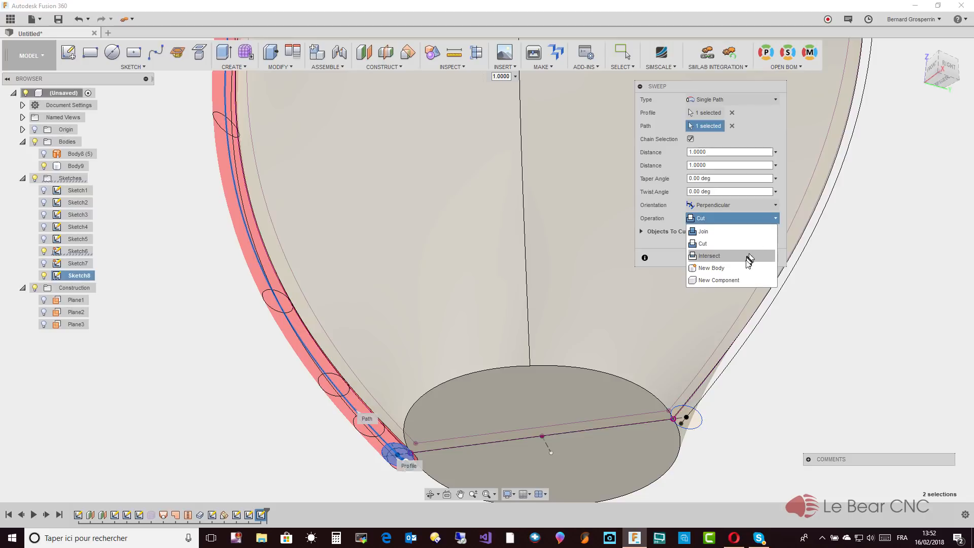
pyautogui.click(745, 269)
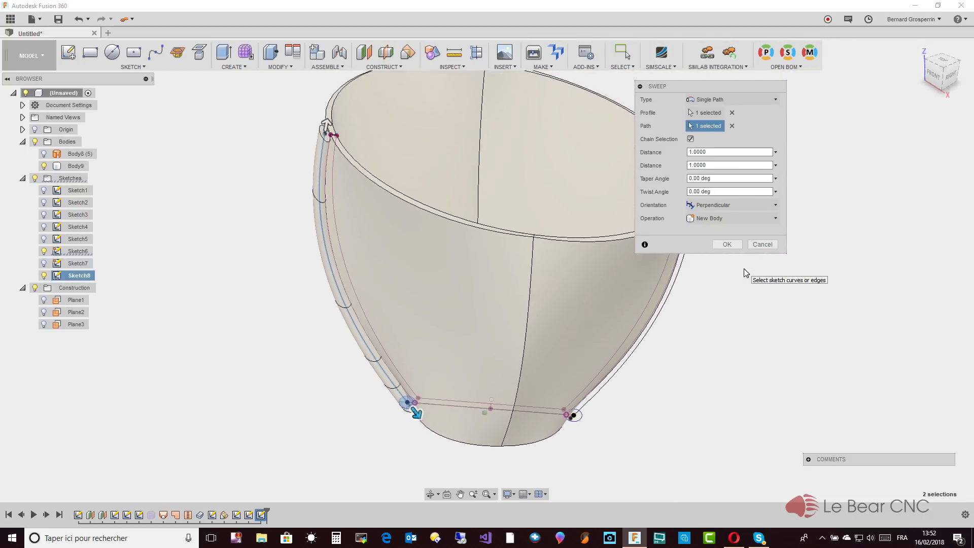
pyautogui.click(727, 244)
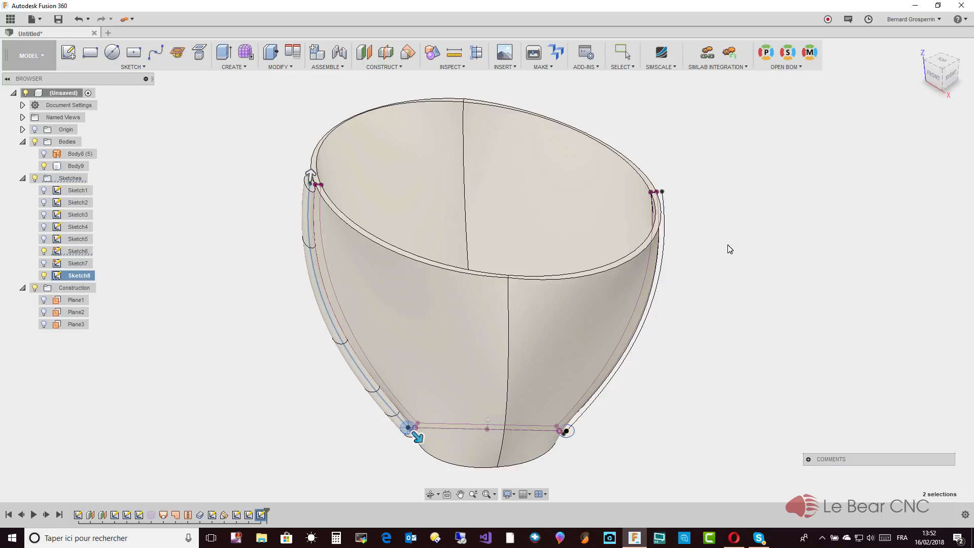
# Edit the rib's sweep feature and set its orientation to Parallel
pyautogui.keyDown('shift'); pyautogui.moveTo(729, 248); pyautogui.dragTo(438, 75, button='middle'); pyautogui.keyUp('shift')
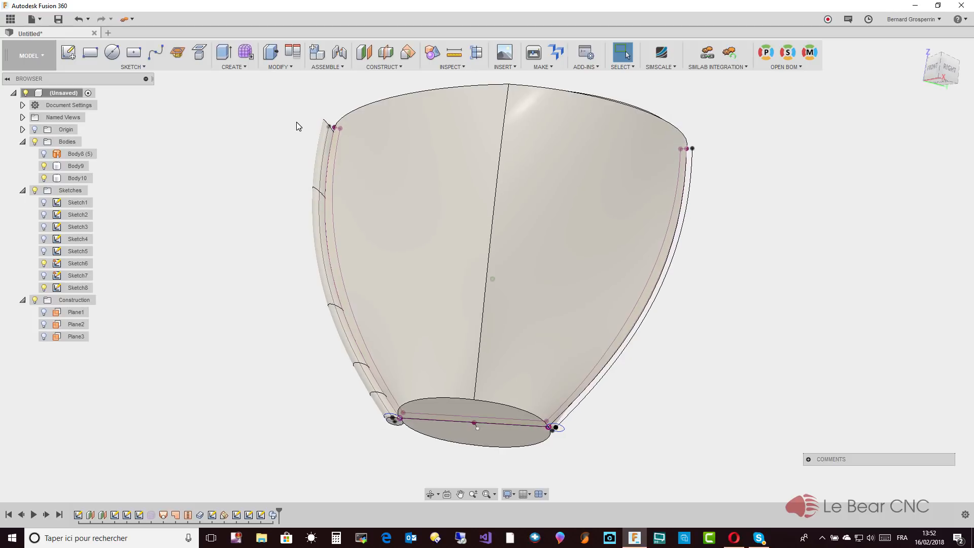
pyautogui.rightClick(273, 516)
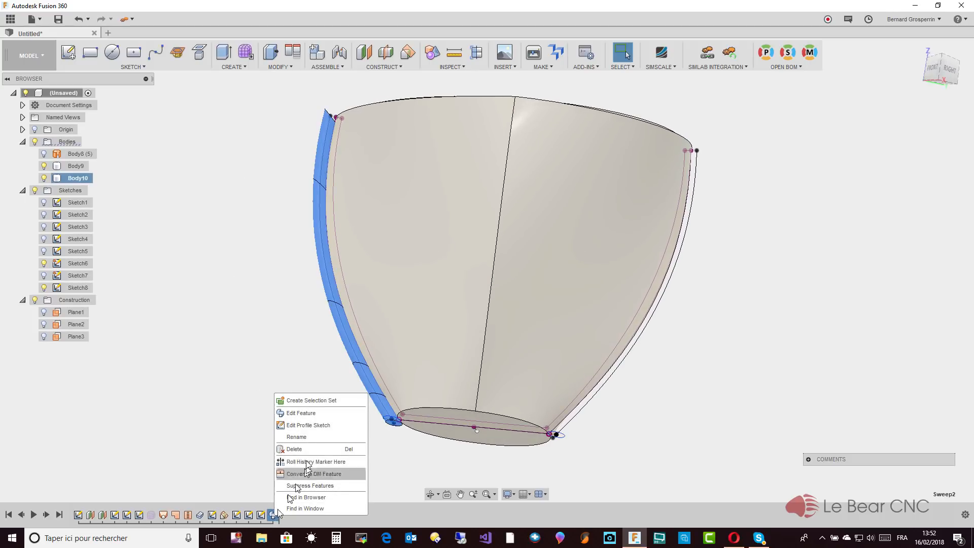
pyautogui.click(316, 413)
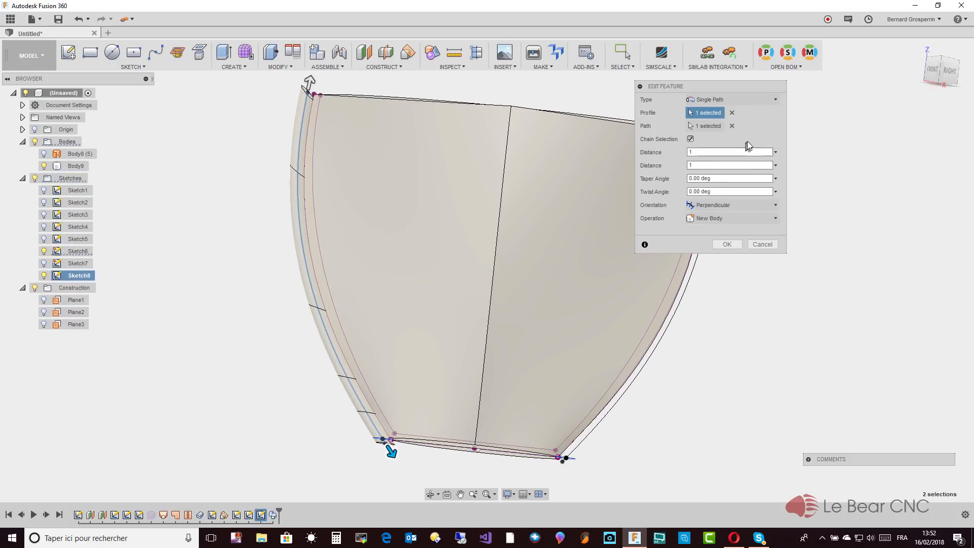
pyautogui.click(777, 207)
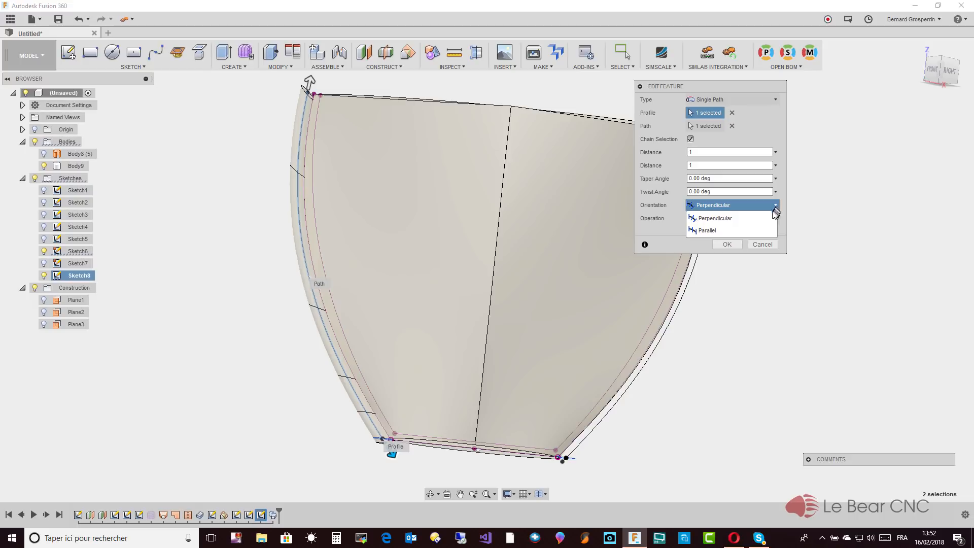
pyautogui.click(754, 232)
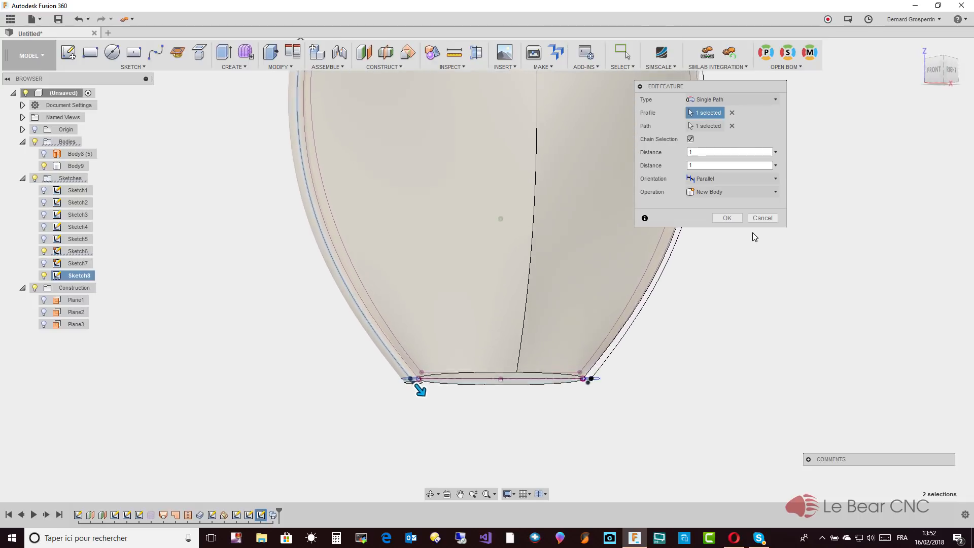
pyautogui.click(735, 218)
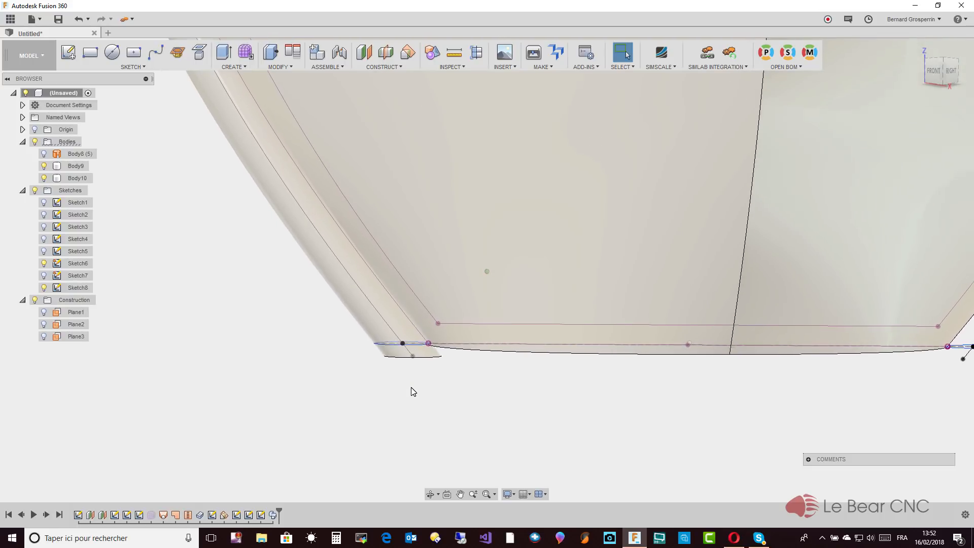
# Edit the rib's sweep again to trim its overhang below the cup base, with path distances of 0.0570 and 1.0000
pyautogui.rightClick(272, 515)
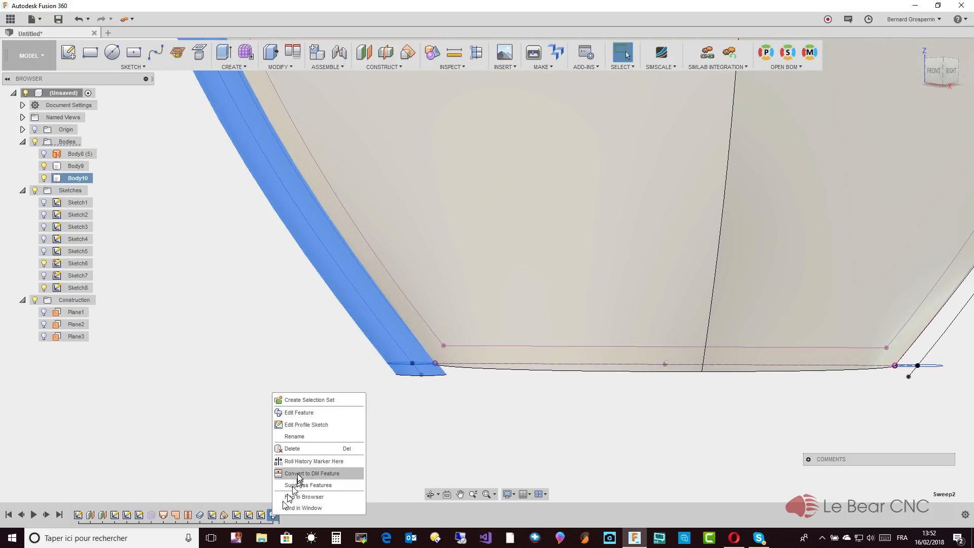
pyautogui.click(312, 418)
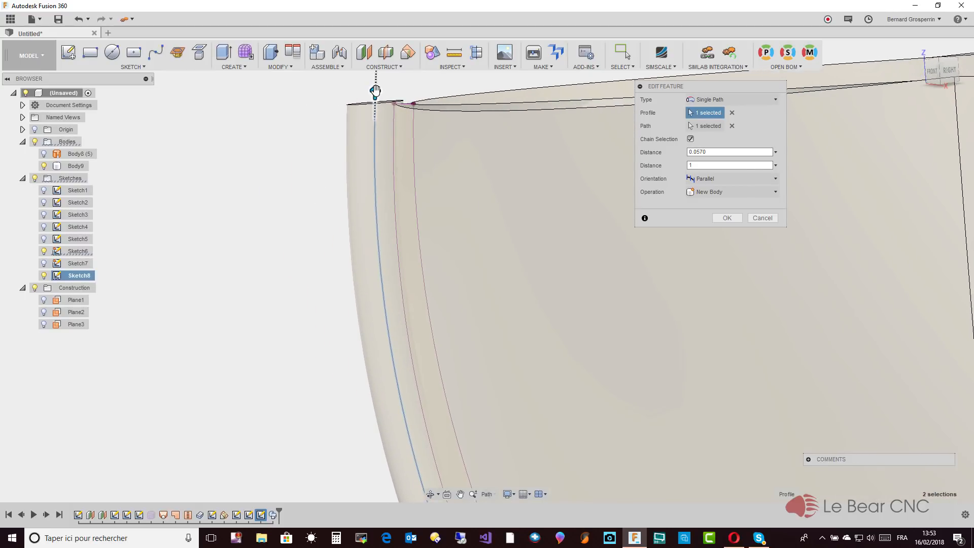
pyautogui.moveTo(375, 91); pyautogui.dragTo(375, 93)
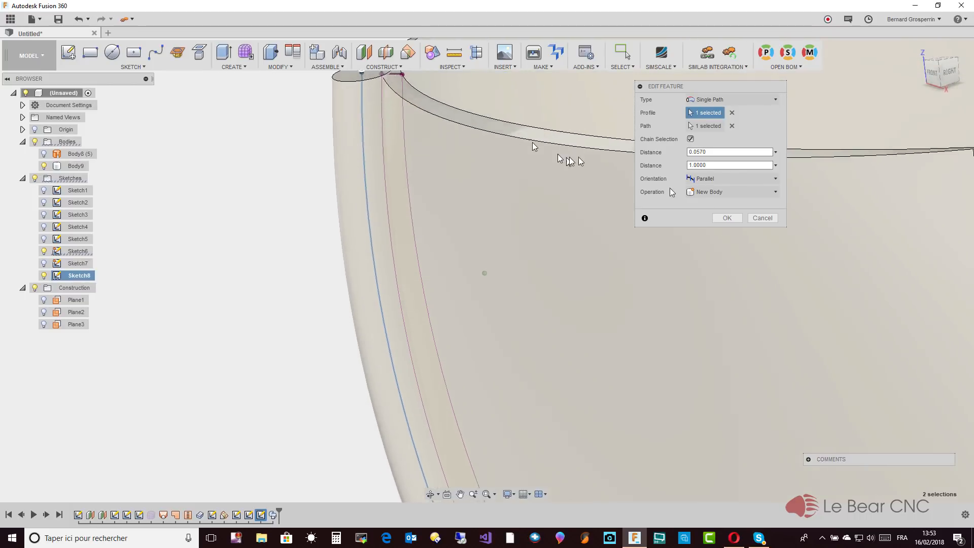
pyautogui.click(776, 166)
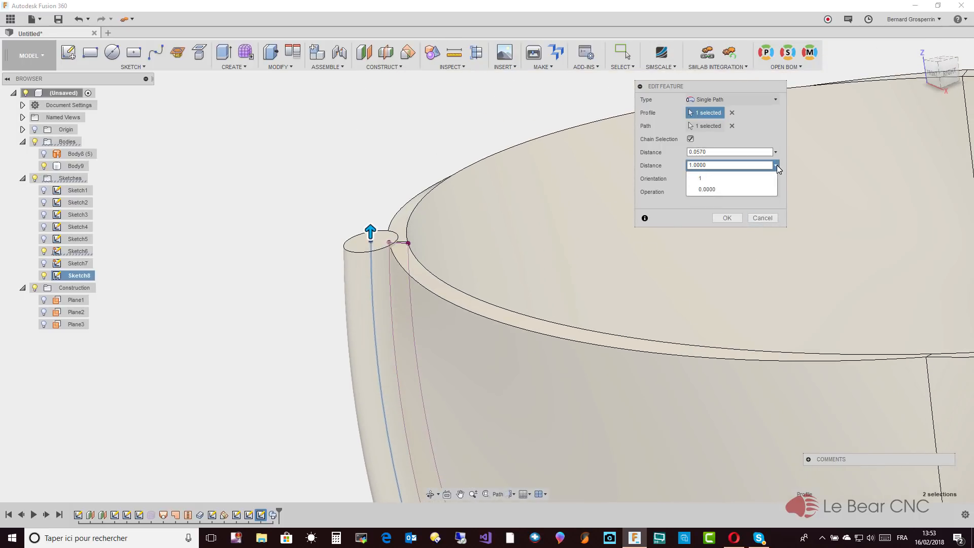
pyautogui.click(328, 119)
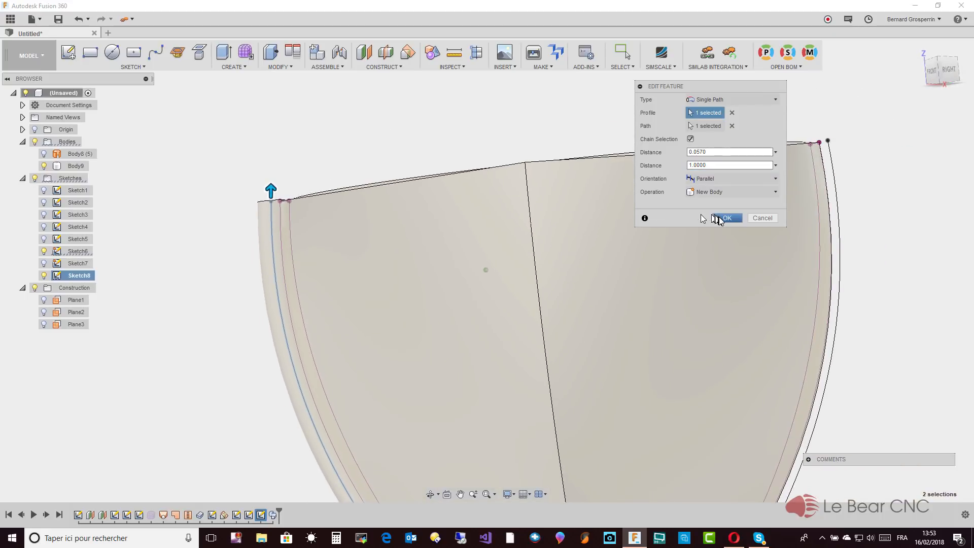
pyautogui.click(727, 218)
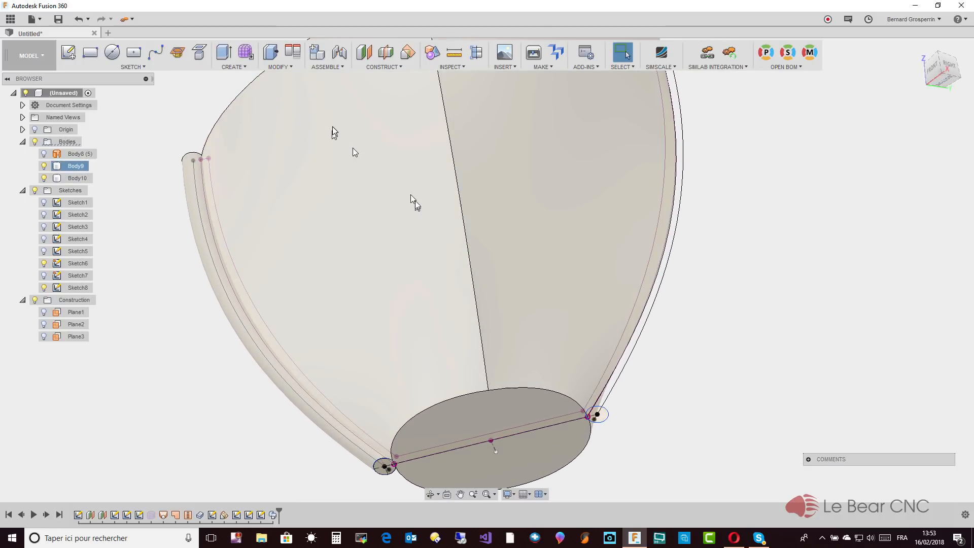
# Sweep the mirrored ellipse along the opposite offset wall curve as a new body, with Parallel orientation and path distances 0.0000 and 1.0000
pyautogui.click(239, 68)
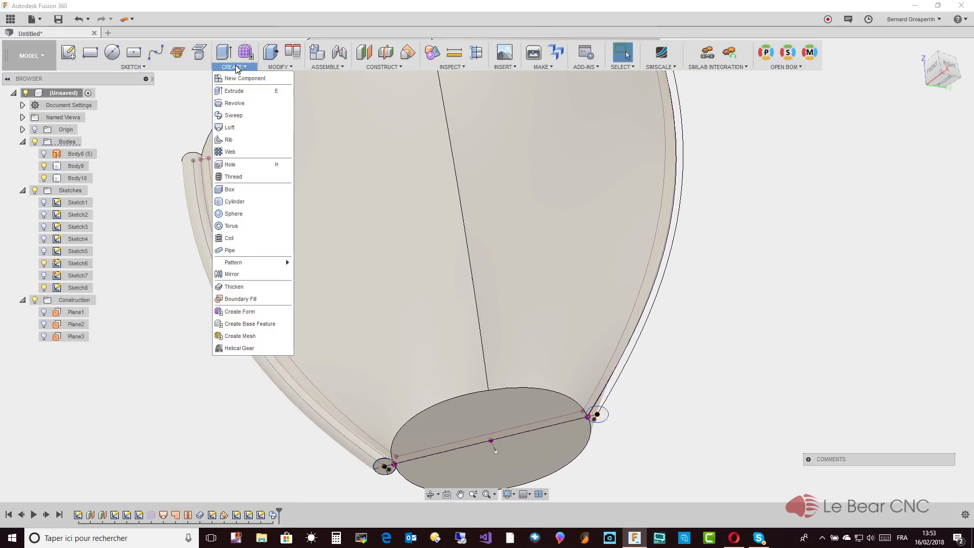
pyautogui.click(234, 115)
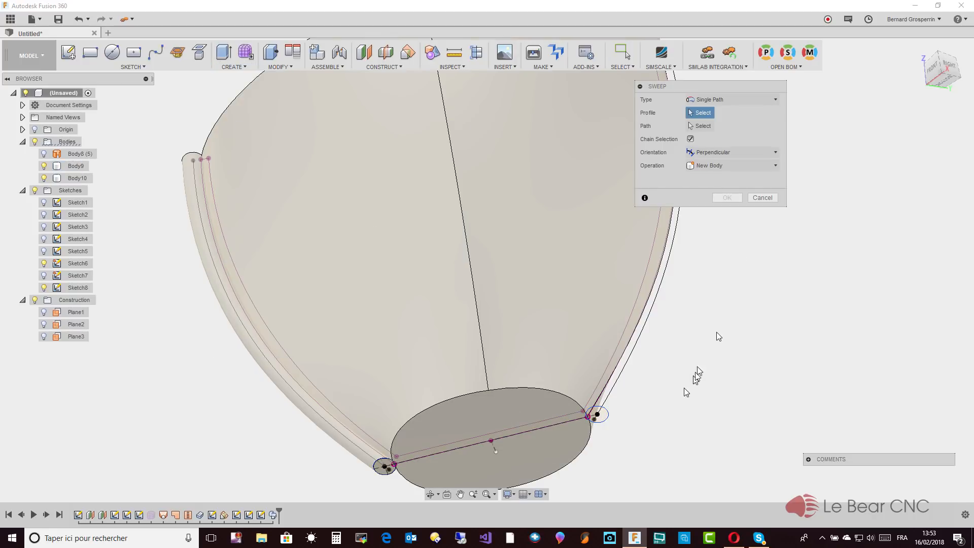
pyautogui.click(603, 418)
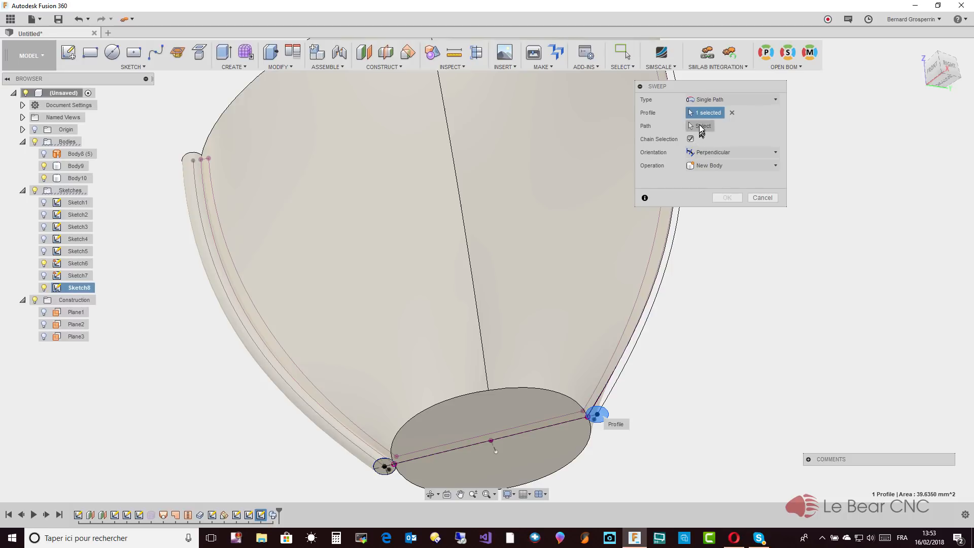
pyautogui.click(677, 237)
pyautogui.click(777, 218)
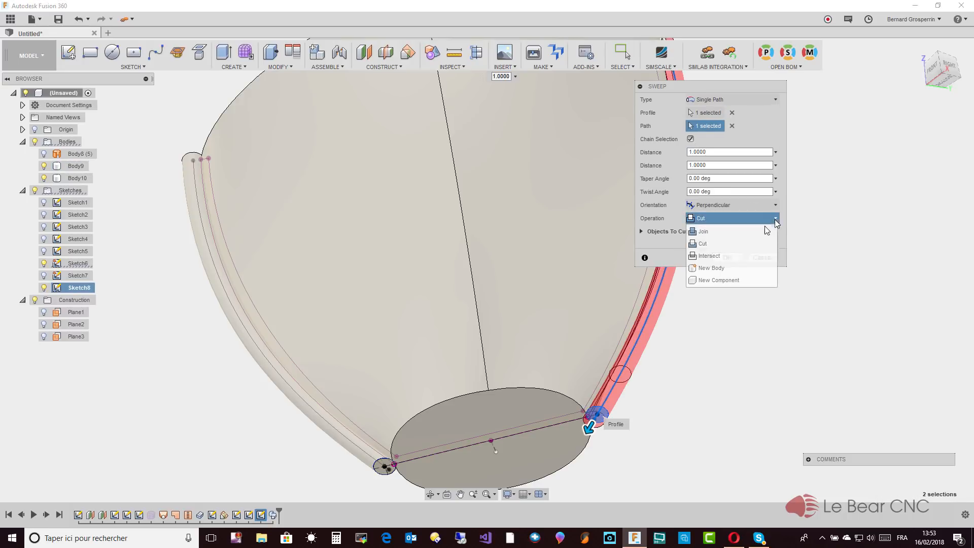
pyautogui.click(732, 269)
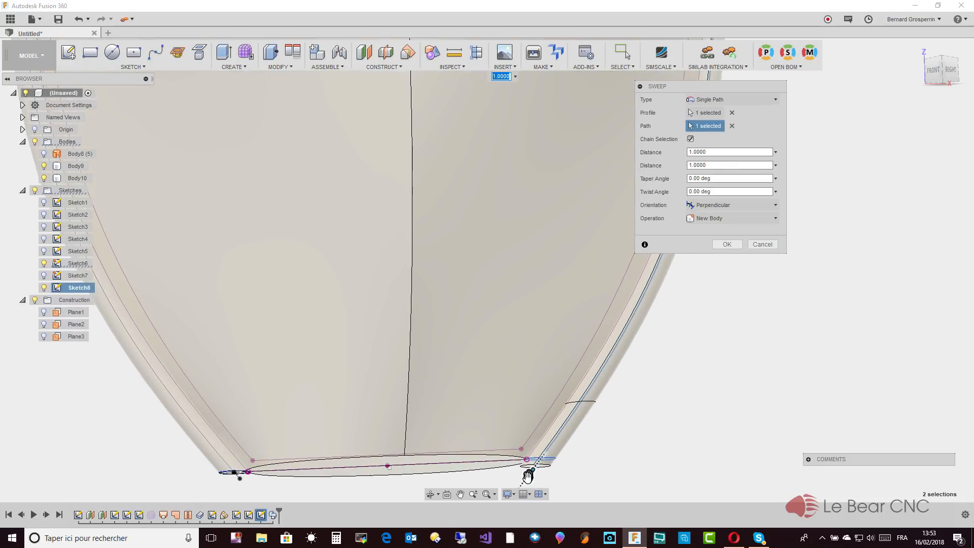
pyautogui.moveTo(532, 474); pyautogui.dragTo(531, 472)
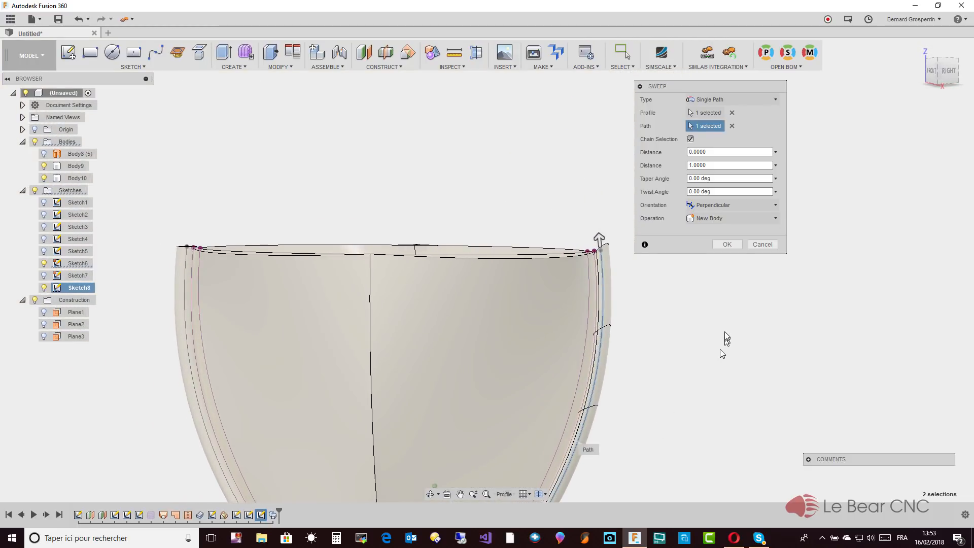
pyautogui.click(775, 206)
pyautogui.click(749, 230)
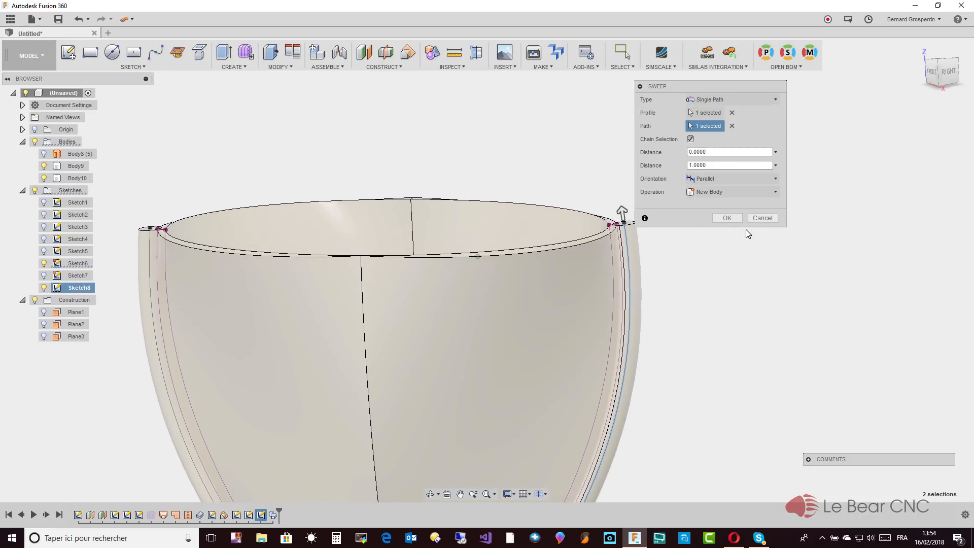
pyautogui.click(727, 219)
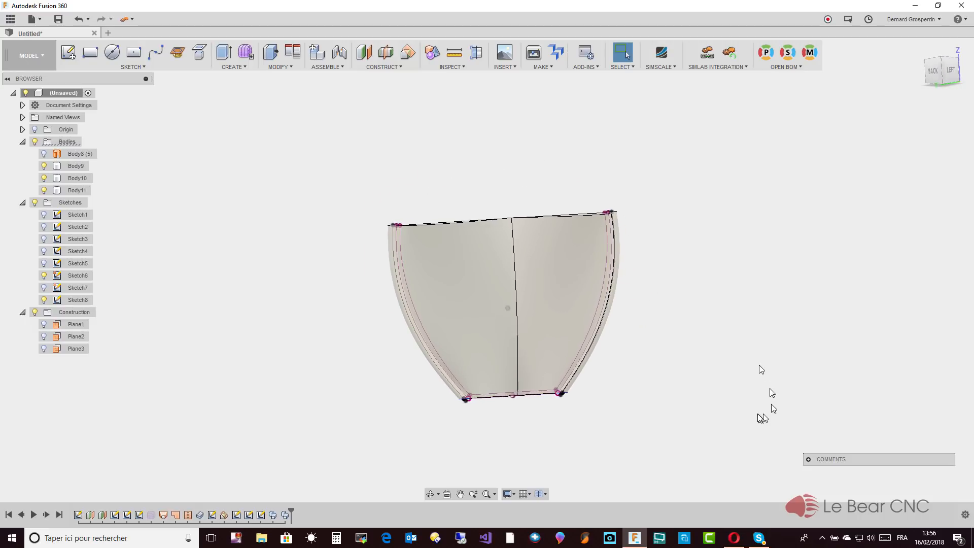
# Set the display camera to Perspective with Ortho Faces
pyautogui.click(509, 494)
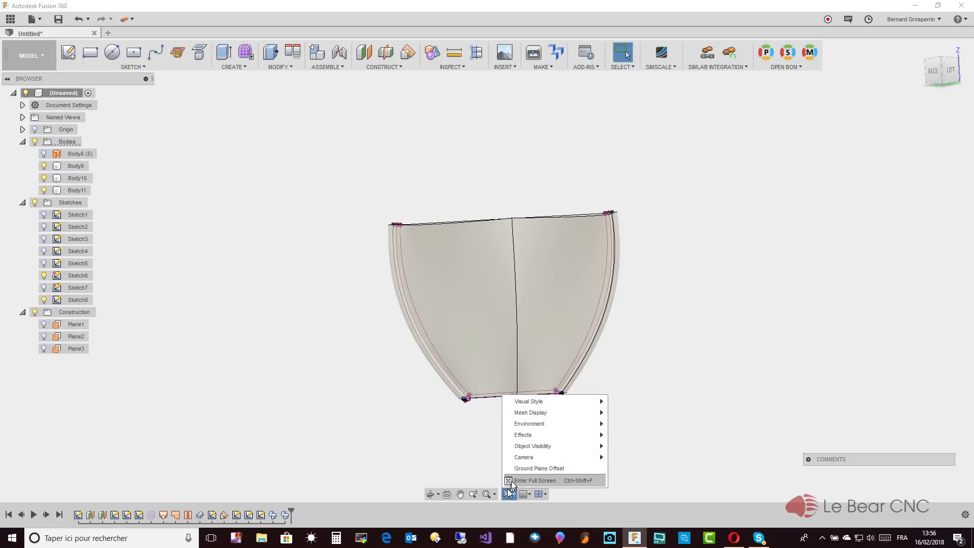
pyautogui.moveTo(538, 401)
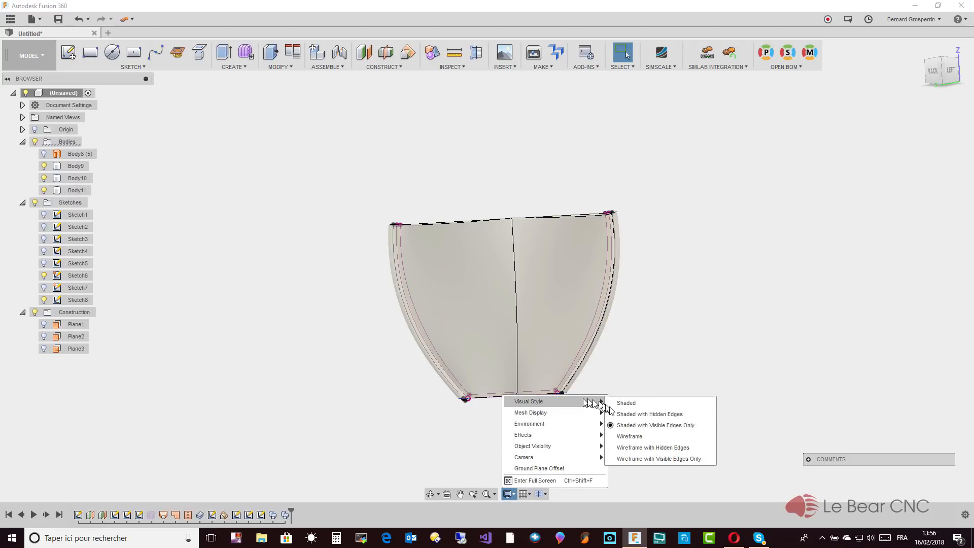
pyautogui.moveTo(551, 457)
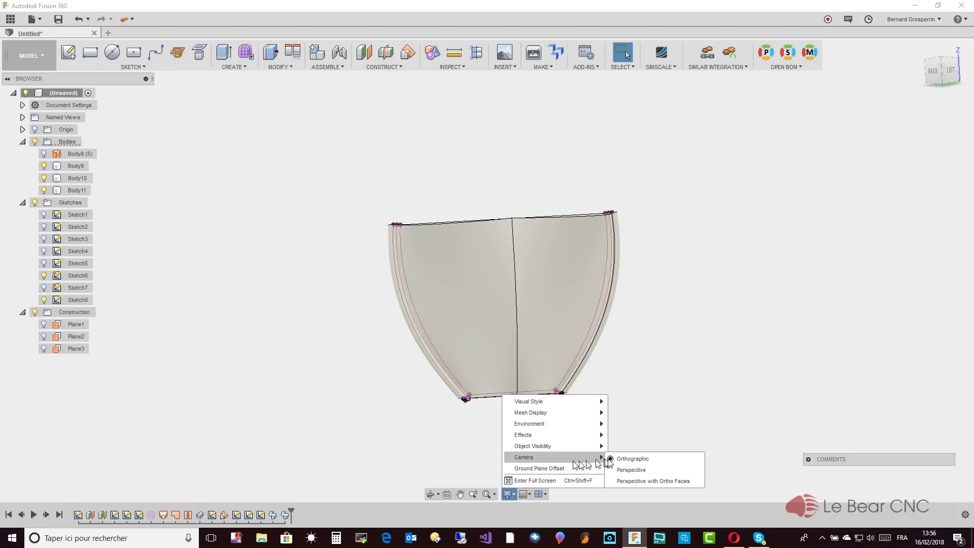
pyautogui.click(628, 481)
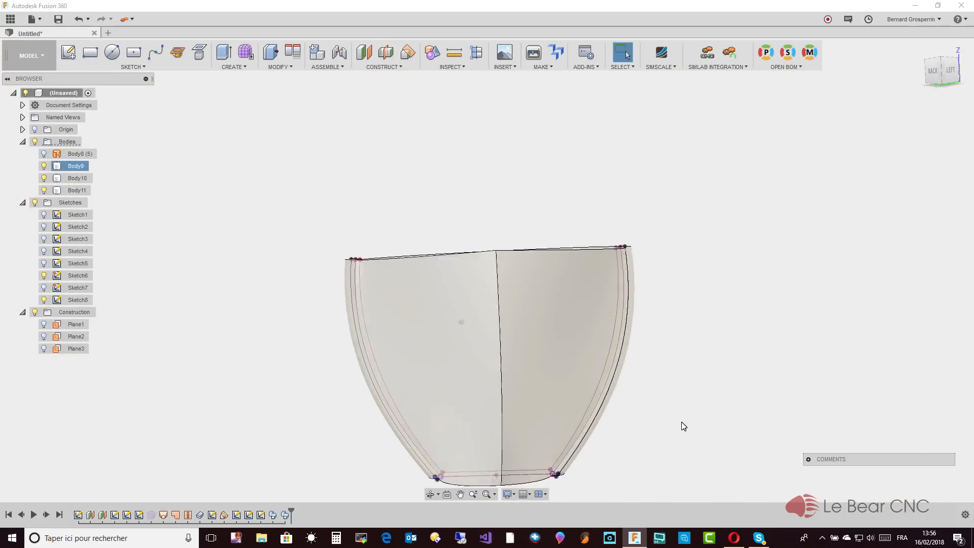